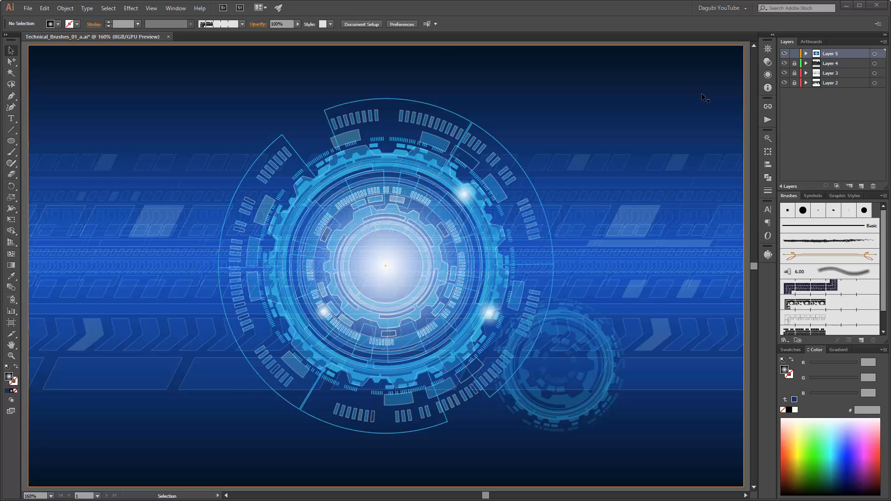
Step: Hide Layer 5 to view the brush shapes under the finished artwork, and show it again
{"action": "left_click", "coordinate": [785, 54]}
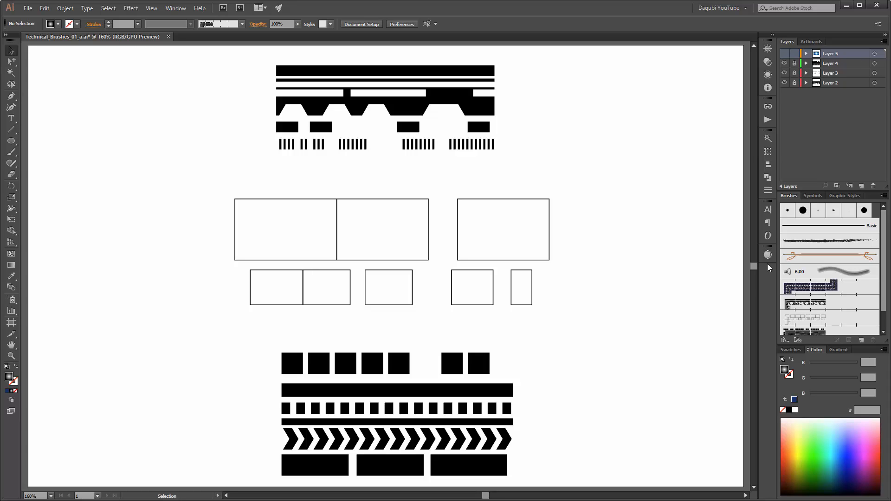
{"action": "left_click", "coordinate": [785, 54]}
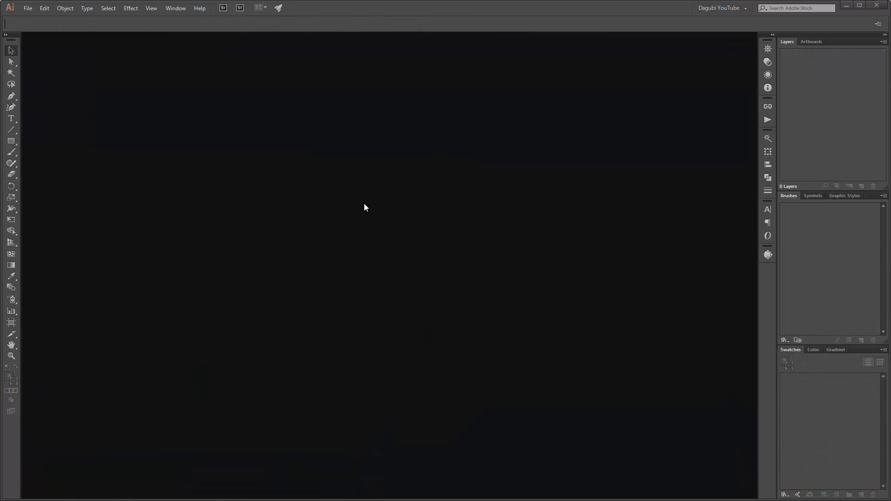
Step: Create a new document from the Print profile in landscape orientation, 340 mm wide and 210 mm high, with RGB color mode
{"action": "left_click", "coordinate": [28, 9]}
{"action": "left_click", "coordinate": [37, 20]}
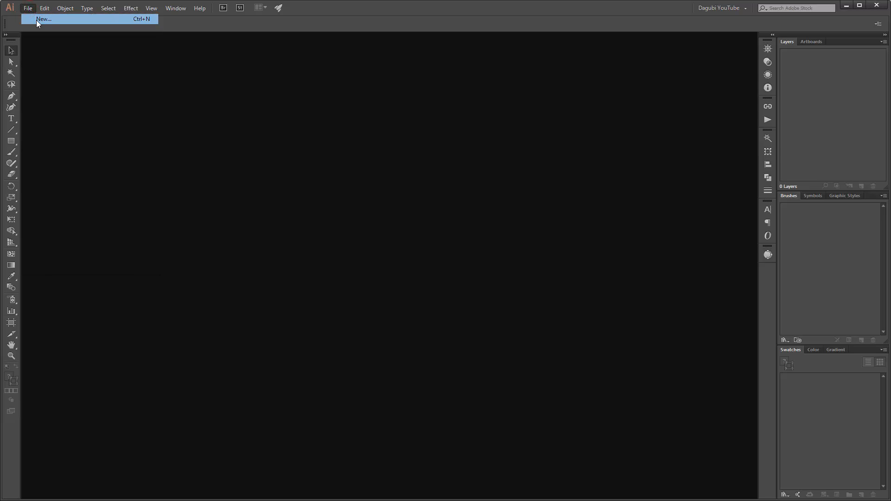
{"action": "left_click", "coordinate": [363, 206]}
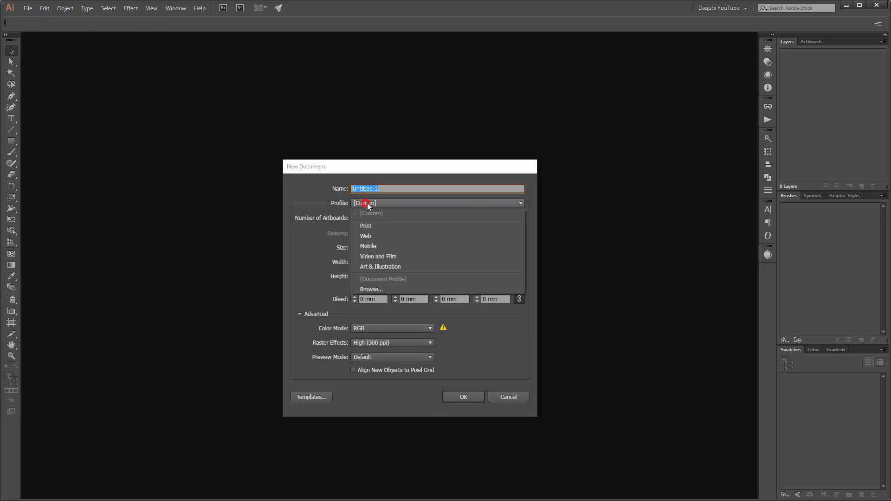
{"action": "left_click", "coordinate": [392, 226]}
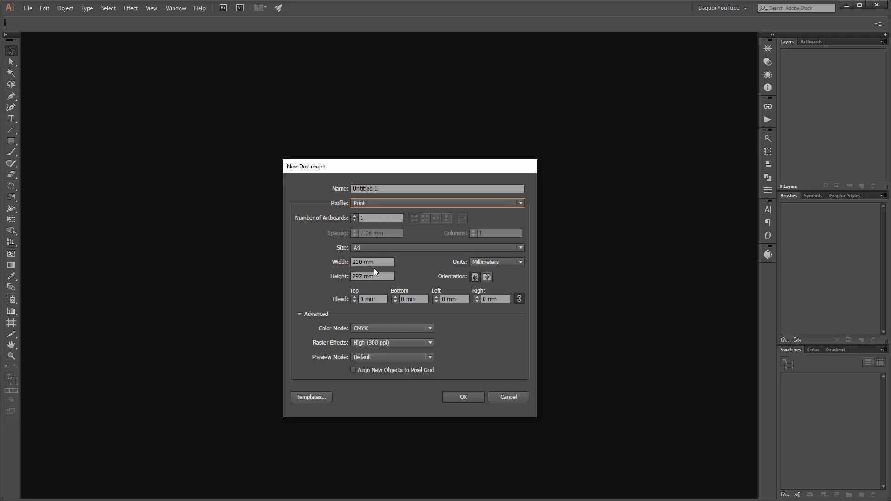
{"action": "left_click", "coordinate": [487, 278]}
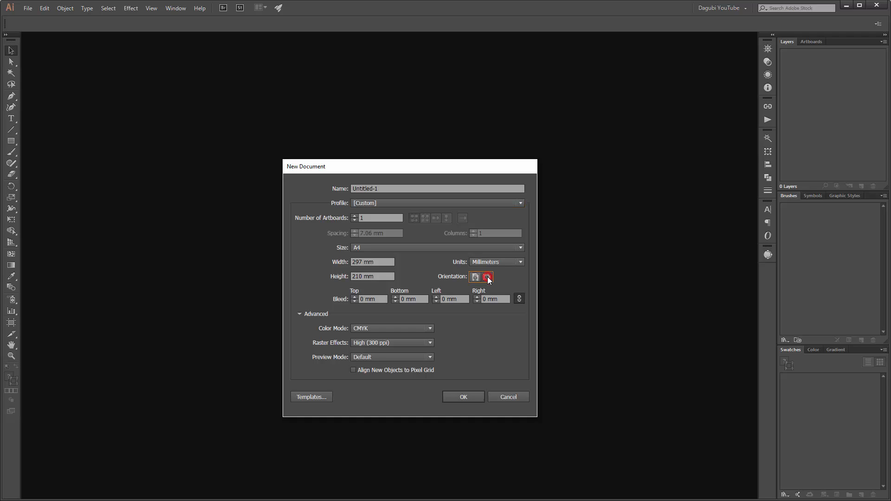
{"action": "double_click", "coordinate": [356, 263]}
{"action": "type", "text": "340mm"}
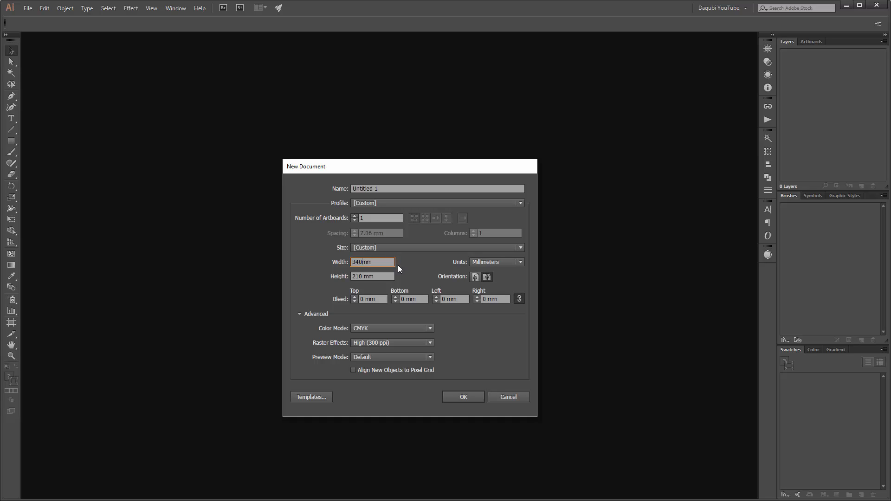
{"action": "left_click", "coordinate": [388, 327]}
{"action": "left_click", "coordinate": [377, 349]}
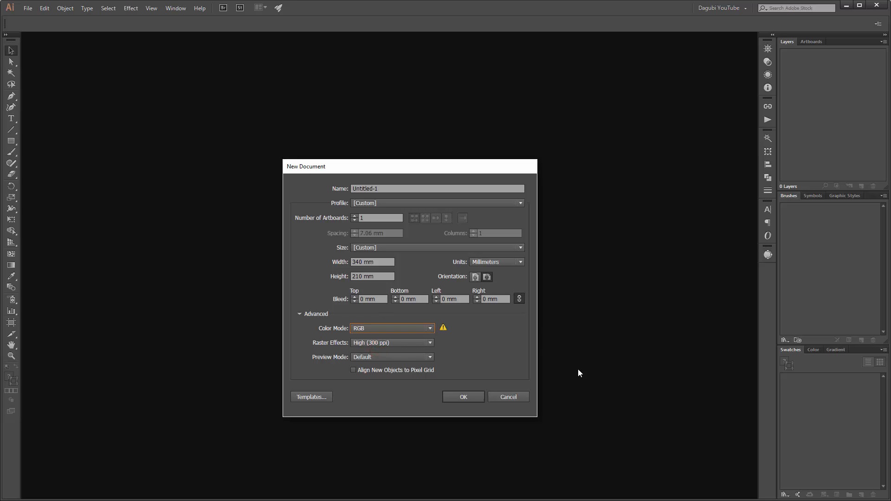
{"action": "left_click", "coordinate": [458, 396]}
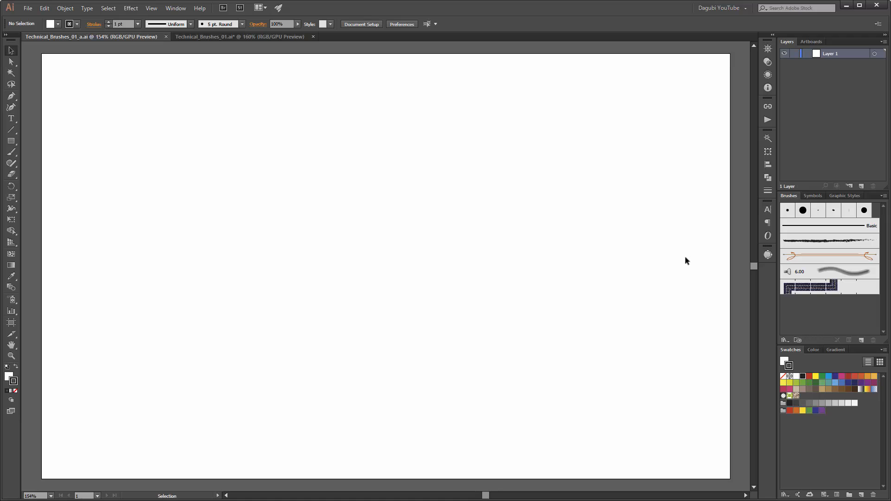
Step: In Technical_Brushes_01.ai, check which artwork Layer 4 holds and select and copy all of it
{"action": "left_click", "coordinate": [224, 36]}
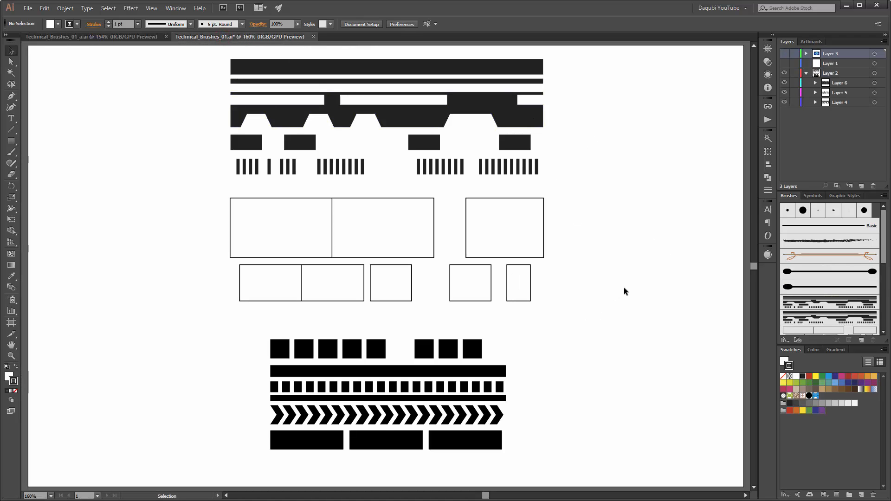
{"action": "left_click", "coordinate": [784, 102]}
{"action": "left_click", "coordinate": [783, 102]}
{"action": "left_click", "coordinate": [873, 102]}
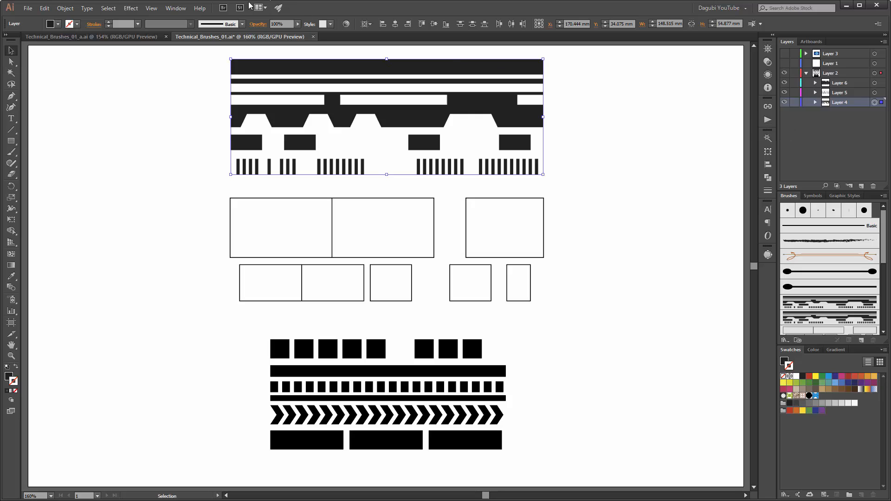
Step: Paste the copied gear pattern into Technical_Brushes_01_a.ai, move it to the upper part of the artboard and deselect it
{"action": "left_click", "coordinate": [78, 40]}
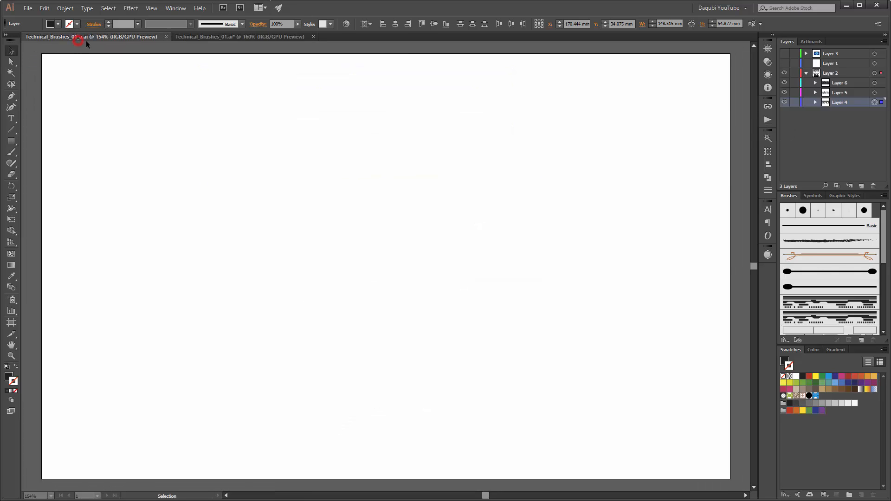
{"action": "left_click", "coordinate": [546, 253]}
{"action": "key", "text": "ctrl+v"}
{"action": "left_click", "coordinate": [468, 220]}
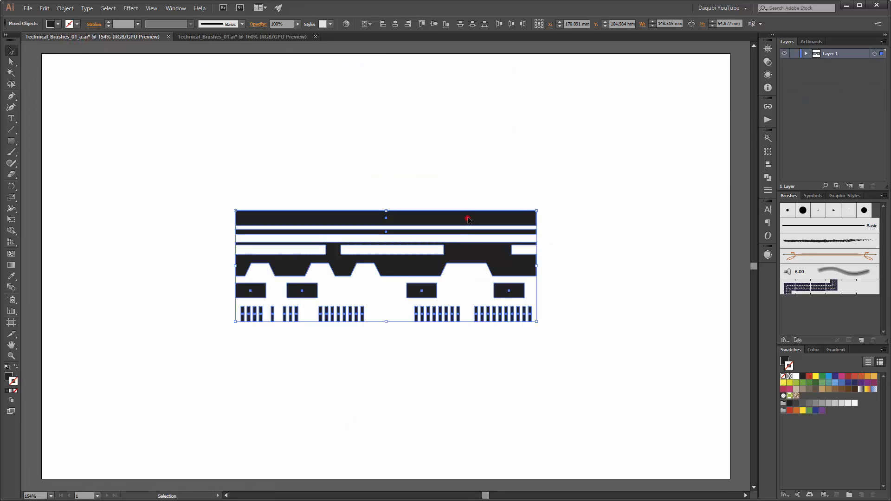
{"action": "left_click_drag", "start_coordinate": [467, 219], "coordinate": [474, 74]}
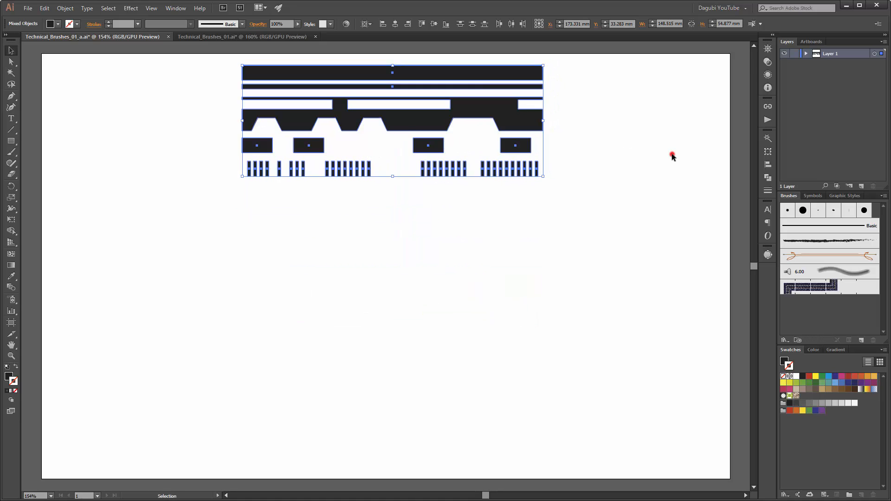
{"action": "left_click", "coordinate": [673, 157]}
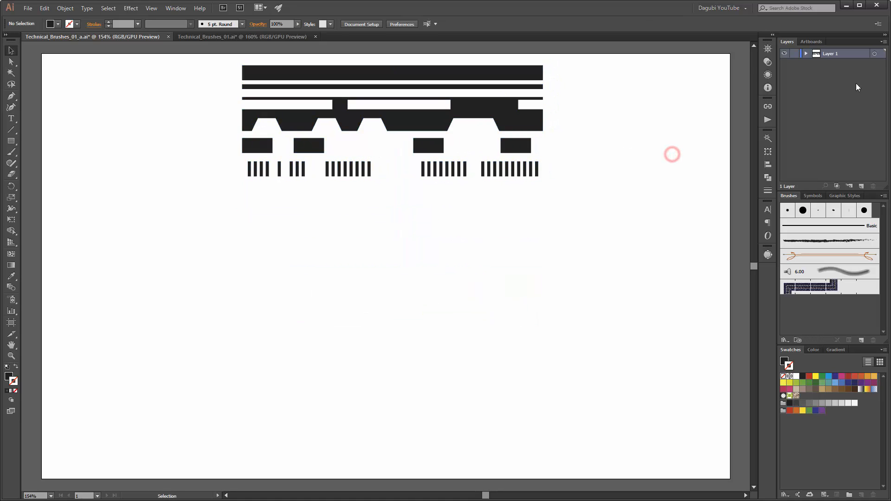
Step: Add a new layer and draw a black rectangle about 148.5 by 7.3 mm below the reference pattern, matching its width
{"action": "left_click", "coordinate": [861, 186]}
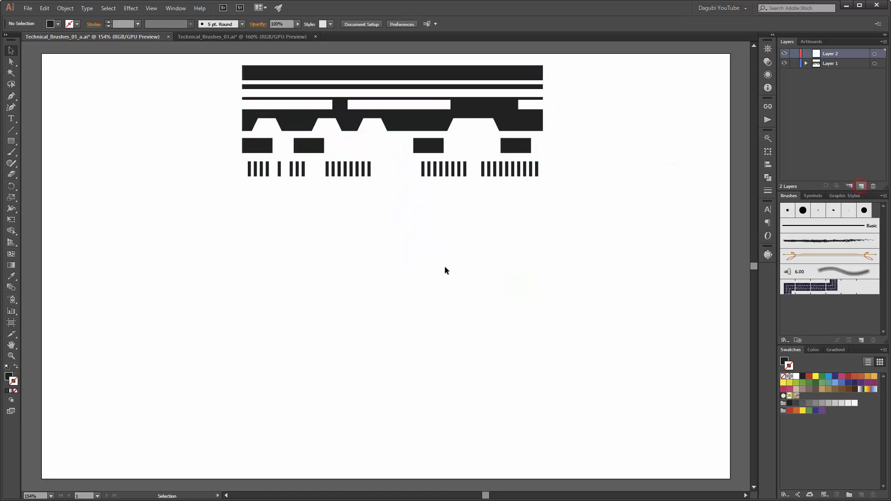
{"action": "left_click", "coordinate": [10, 144]}
{"action": "left_click", "coordinate": [811, 350]}
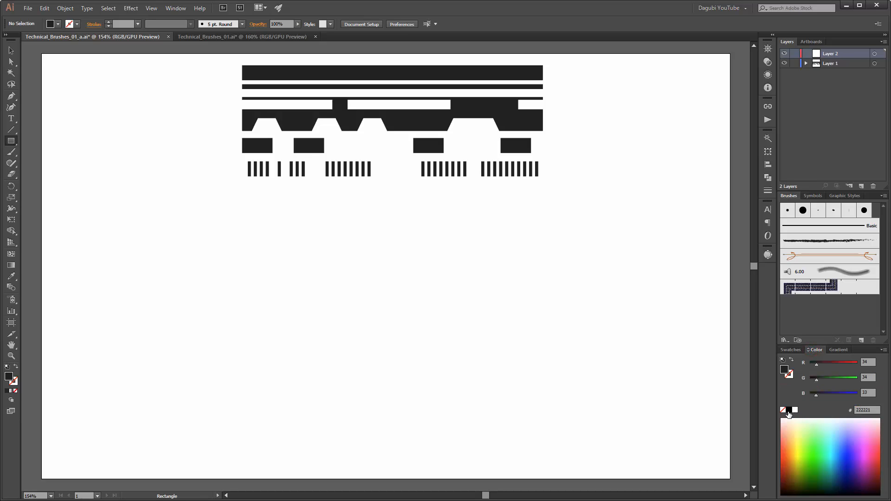
{"action": "left_click", "coordinate": [789, 411]}
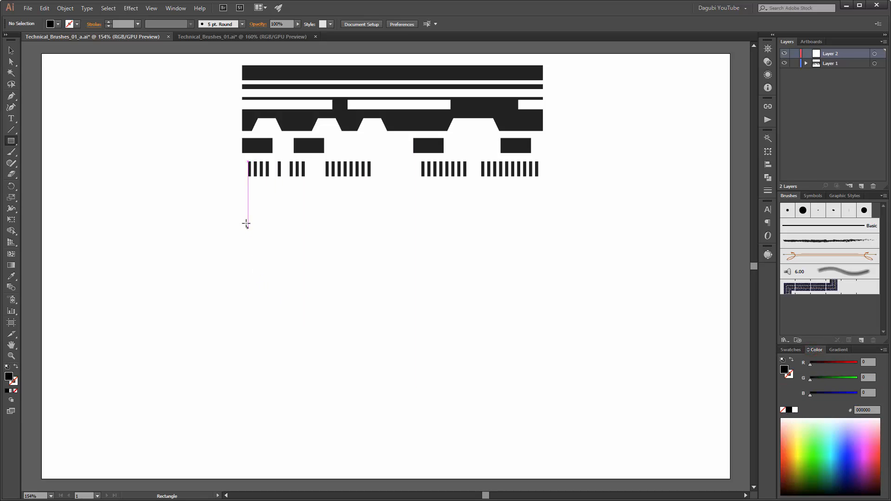
{"action": "left_click_drag", "start_coordinate": [241, 224], "coordinate": [544, 239]}
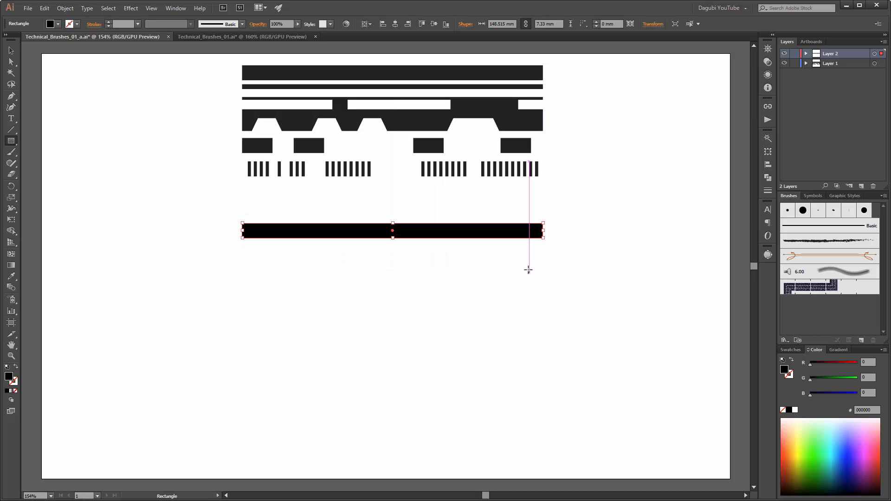
Step: Duplicate the black bar just below itself, reduce the copy's height to about 2 mm and nudge it up closer
{"action": "left_click", "coordinate": [10, 50]}
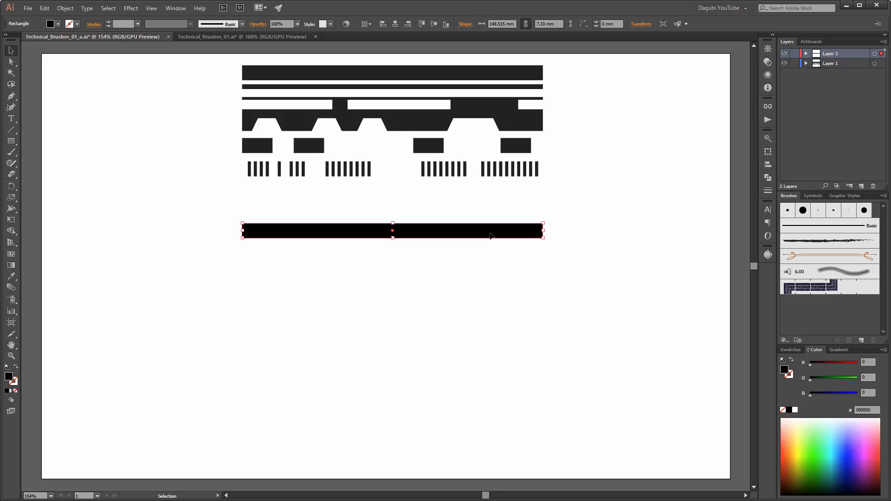
{"action": "key", "text": "a"}
{"action": "left_click_drag", "start_coordinate": [482, 231], "coordinate": [492, 253]}
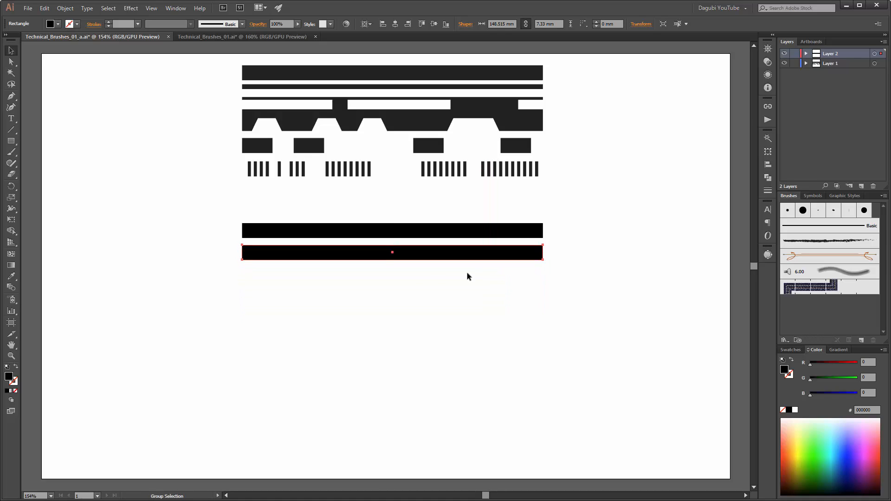
{"action": "left_click_drag", "start_coordinate": [393, 260], "coordinate": [394, 249]}
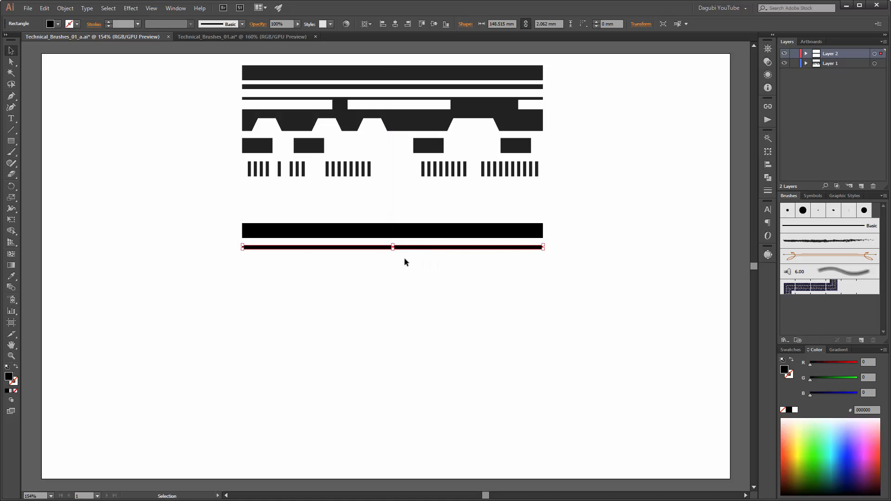
{"action": "key", "text": "Up"}
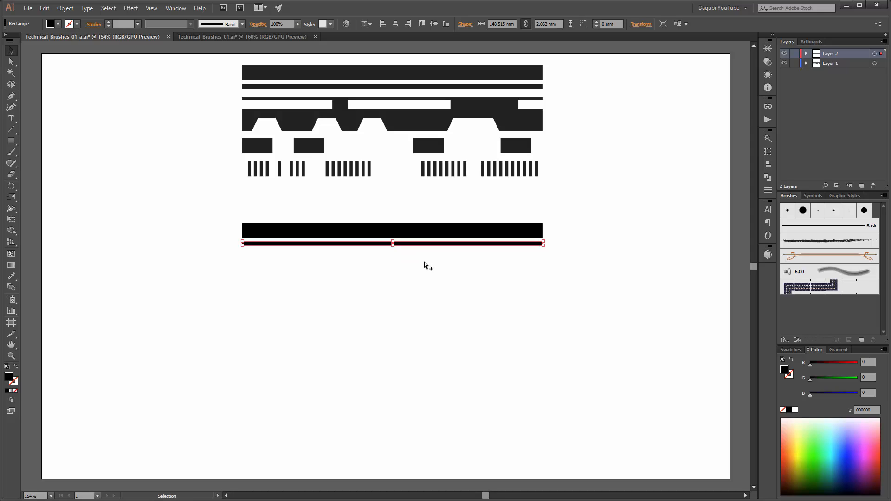
Step: Duplicate the thin bar below itself and stretch the copy to about 19 mm high
{"action": "key", "text": "a"}
{"action": "left_click_drag", "start_coordinate": [427, 244], "coordinate": [394, 293]}
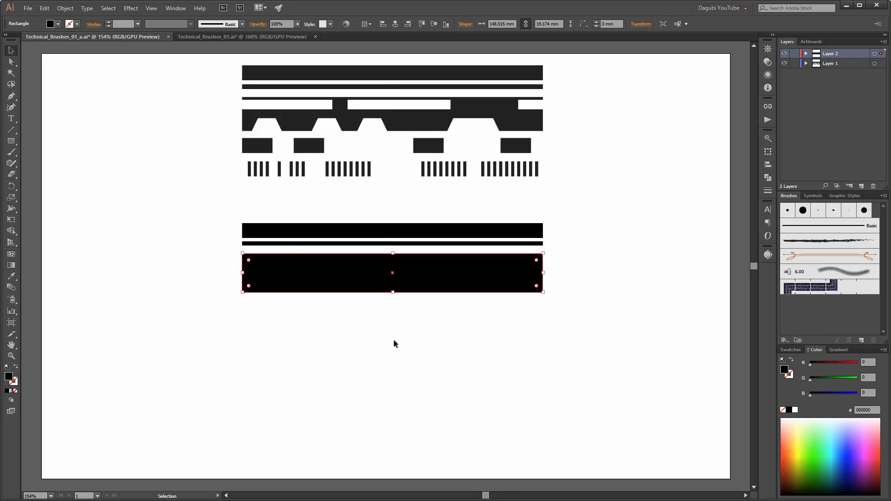
Step: Draw a black hexagon about 20.9 by 18.1 mm and place it just below the left end of the thick bar
{"action": "left_click", "coordinate": [9, 146]}
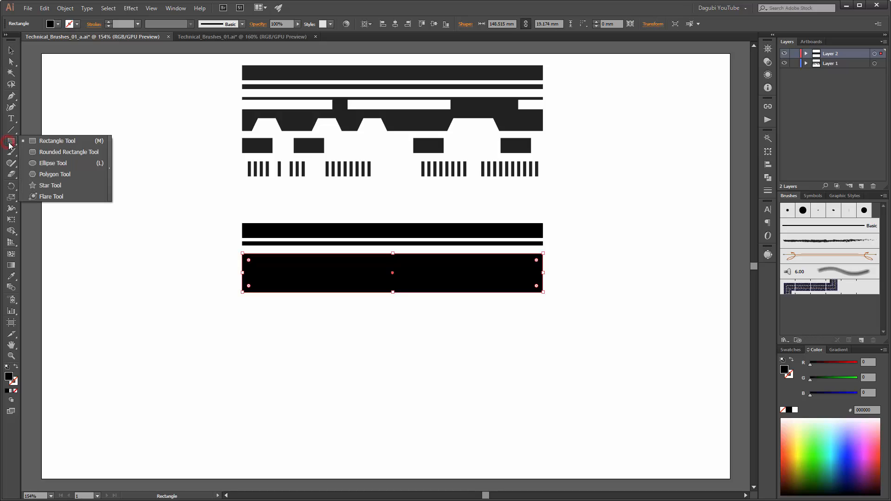
{"action": "left_click", "coordinate": [55, 175]}
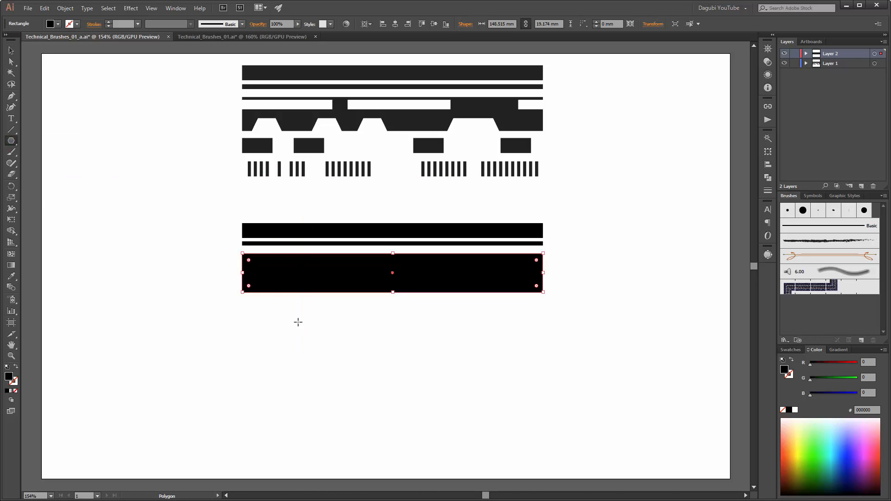
{"action": "left_click_drag", "start_coordinate": [288, 329], "coordinate": [304, 345]}
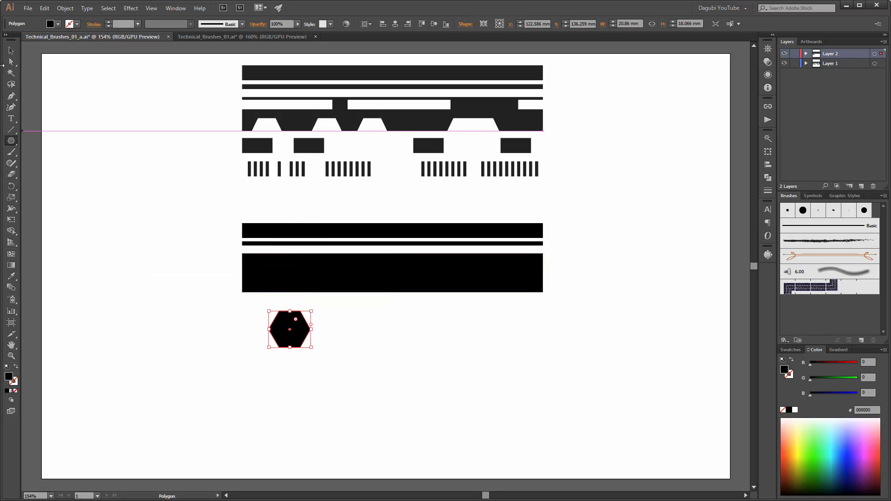
{"action": "left_click", "coordinate": [11, 49]}
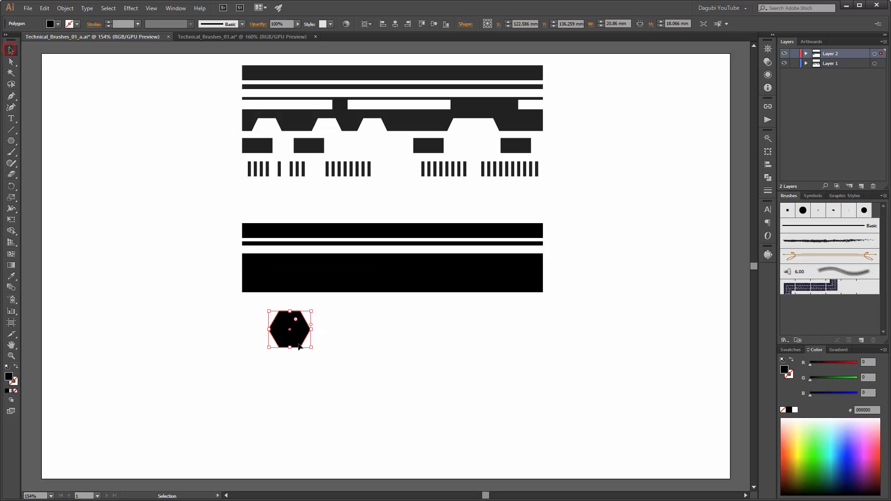
{"action": "left_click_drag", "start_coordinate": [279, 342], "coordinate": [254, 331]}
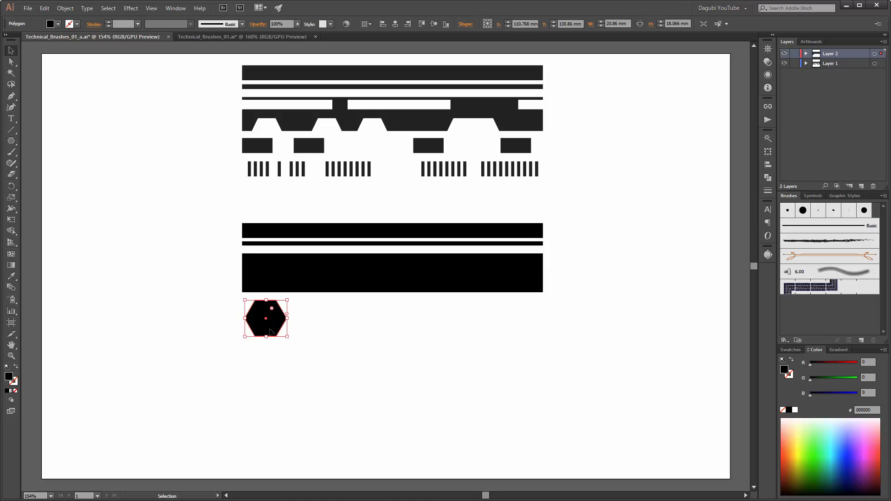
Step: Duplicate the hexagon horizontally into a row of five below the thick bar, with the last two overlapping
{"action": "key", "text": "ctrl+alt"}
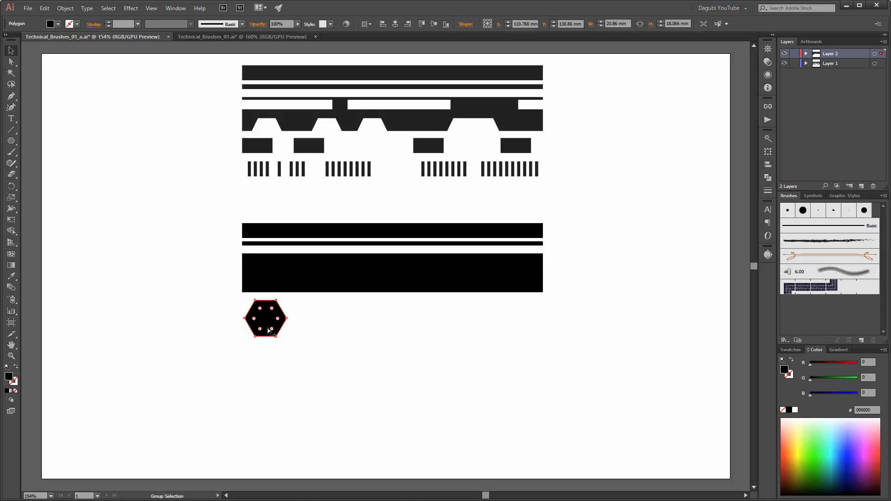
{"action": "left_click_drag", "start_coordinate": [268, 331], "coordinate": [482, 334]}
{"action": "left_click", "coordinate": [349, 333]}
{"action": "left_click", "coordinate": [410, 332]}
{"action": "left_click", "coordinate": [464, 343]}
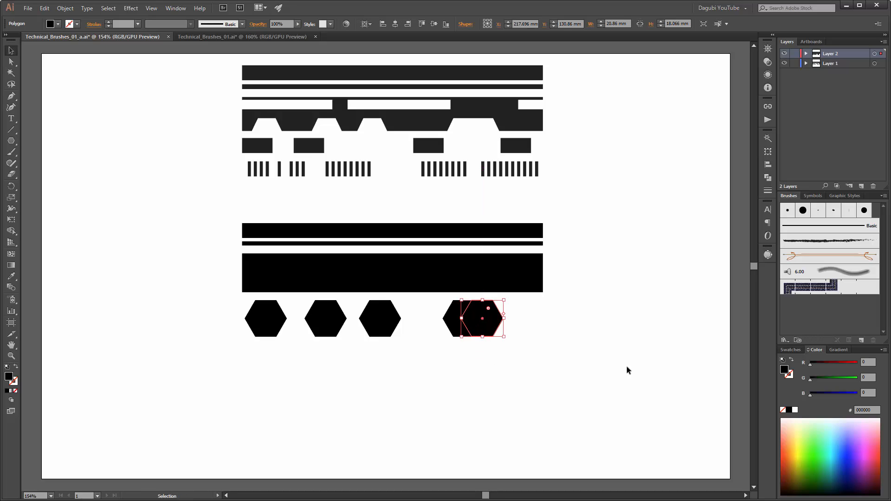
Step: Select the whole row of hexagons and combine them with Pathfinder Unite
{"action": "left_click", "coordinate": [247, 374]}
{"action": "left_click_drag", "start_coordinate": [213, 369], "coordinate": [549, 311]}
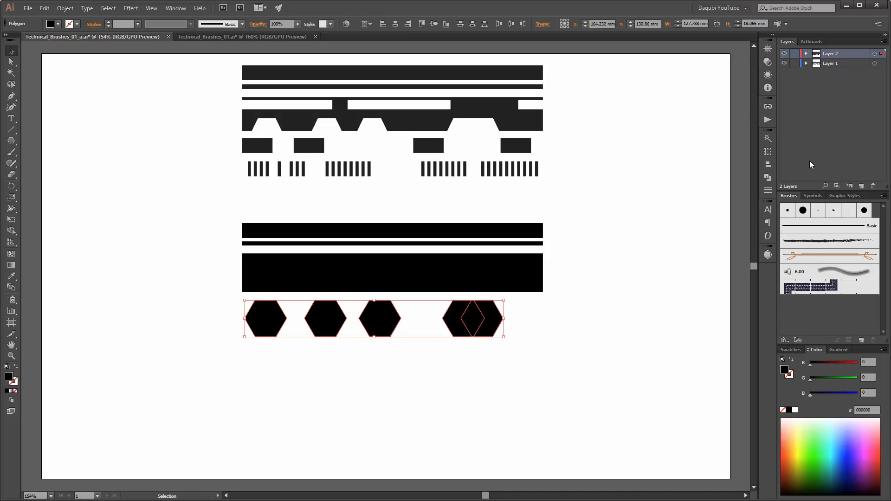
{"action": "left_click", "coordinate": [769, 179]}
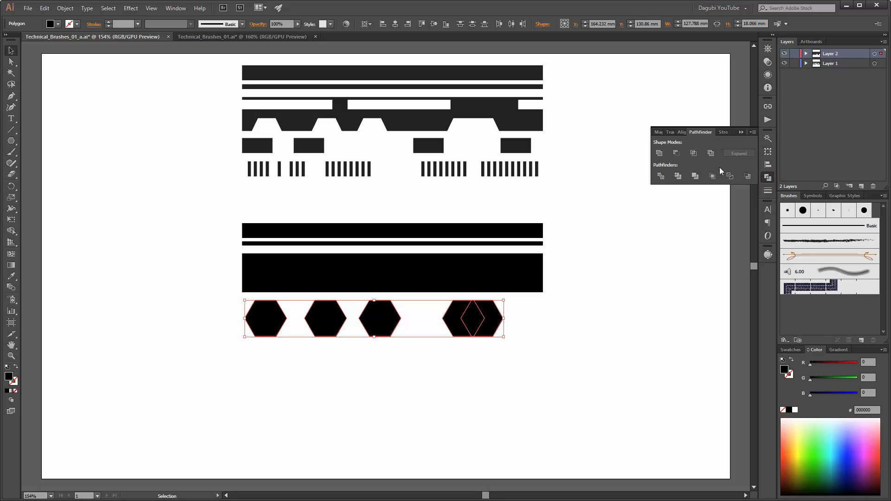
{"action": "left_click", "coordinate": [659, 154]}
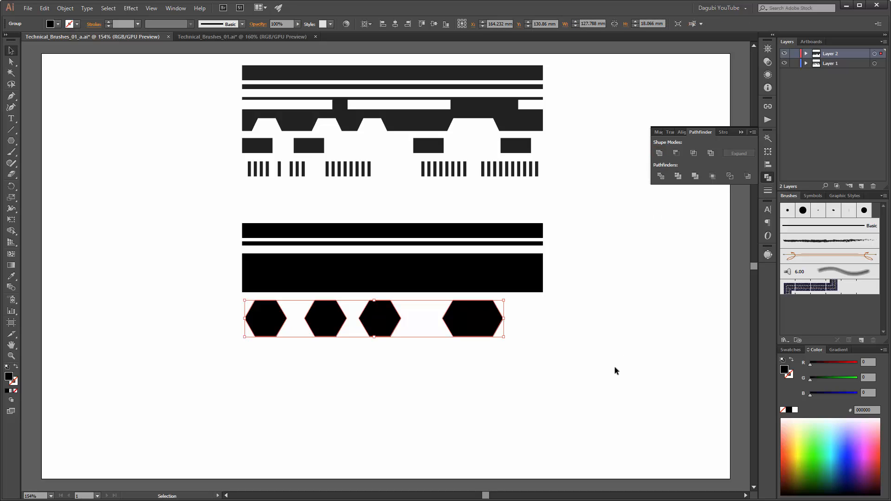
Step: Nudge the united hexagon group up to about Y 119.2 mm, overlapping the lower part of the thick bar
{"action": "key", "text": "Up"}
{"action": "key", "text": "Up"}
{"action": "key", "text": "Up"}
{"action": "key", "text": "Up"}
{"action": "key", "text": "Up"}
{"action": "key", "text": "Up"}
{"action": "key", "text": "Up"}
{"action": "key", "text": "Up"}
{"action": "key", "text": "Up"}
{"action": "key", "text": "Up"}
{"action": "key", "text": "Up"}
{"action": "key", "text": "Up"}
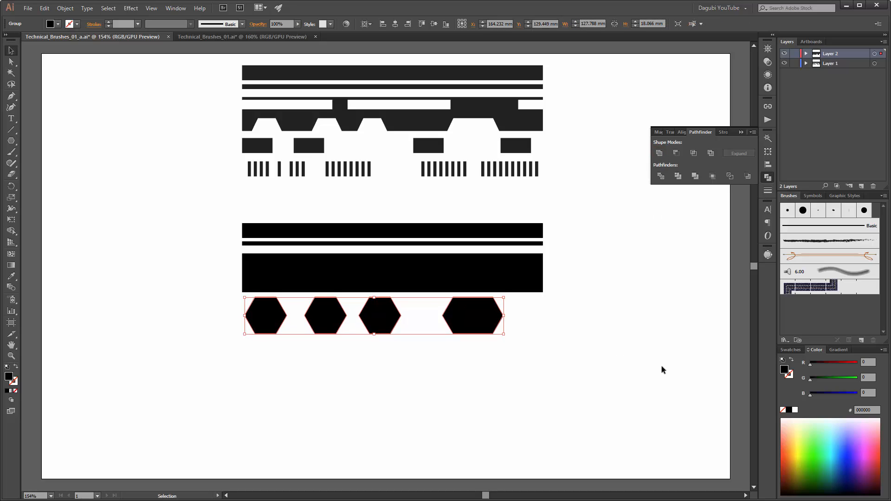
{"action": "key", "text": "Up"}
{"action": "key", "text": "Up"}
{"action": "key", "text": "Up"}
{"action": "key", "text": "Up"}
{"action": "key", "text": "Up"}
{"action": "key", "text": "Up"}
{"action": "key", "text": "Up"}
{"action": "key", "text": "Up"}
{"action": "key", "text": "Up"}
{"action": "key", "text": "Up"}
{"action": "key", "text": "Up"}
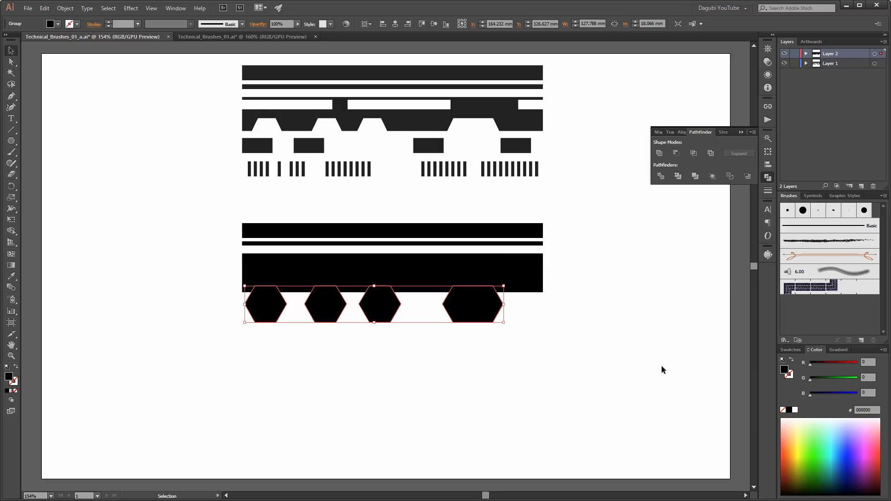
{"action": "key", "text": "Up"}
{"action": "key", "text": "Up"}
{"action": "key", "text": "Up"}
{"action": "key", "text": "Up"}
{"action": "key", "text": "Up"}
{"action": "key", "text": "Up"}
{"action": "key", "text": "Up"}
{"action": "key", "text": "Up"}
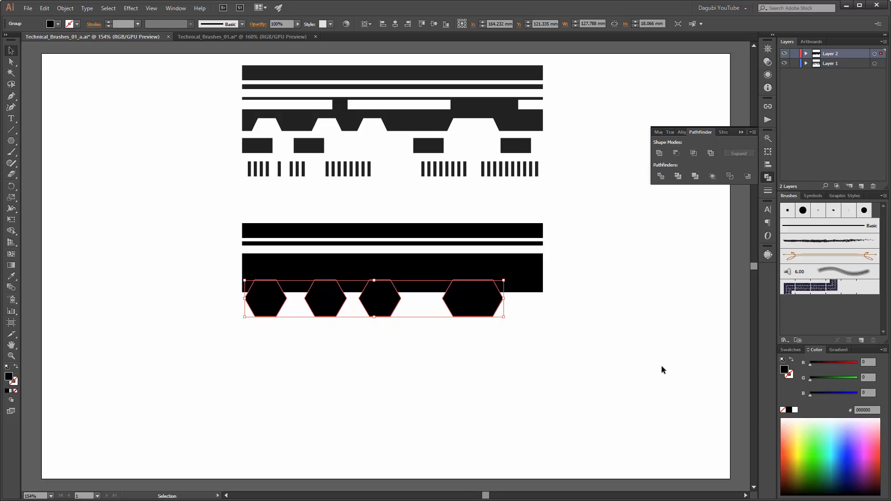
{"action": "key", "text": "Up"}
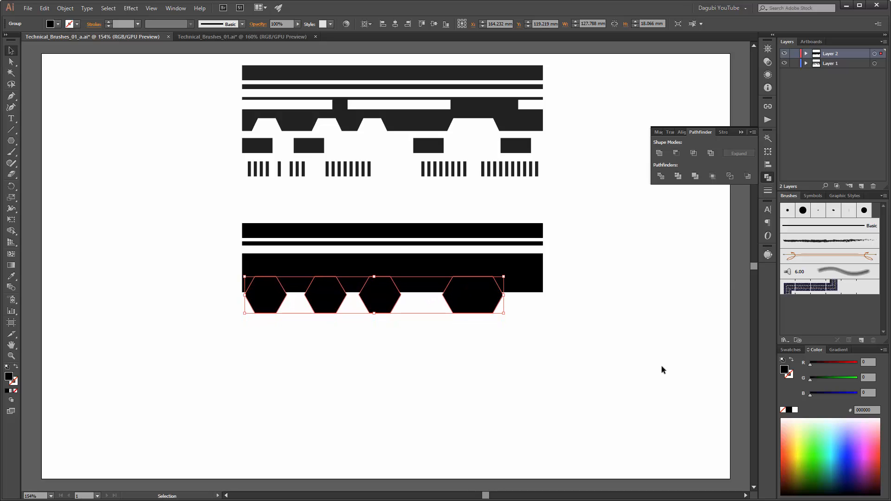
Step: Cut the hexagon group out of the thick bar with Pathfinder Minus Front
{"action": "left_click", "coordinate": [535, 263]}
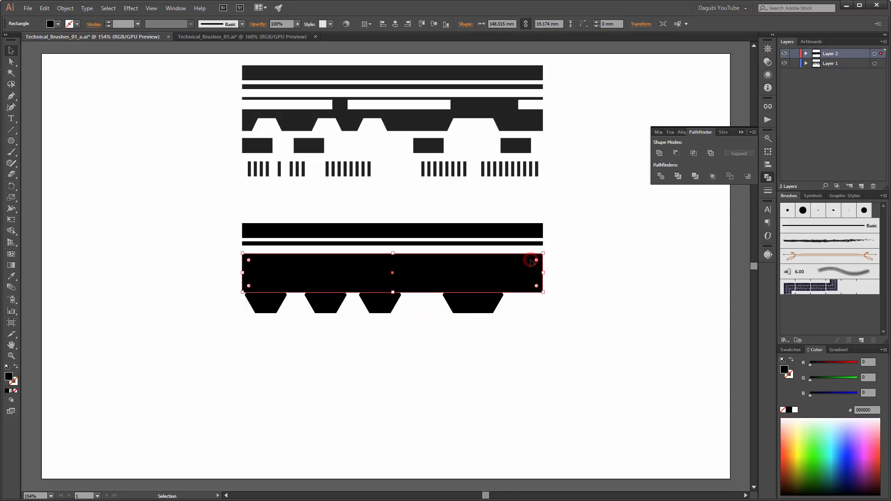
{"action": "left_click", "coordinate": [467, 306], "text": "shift"}
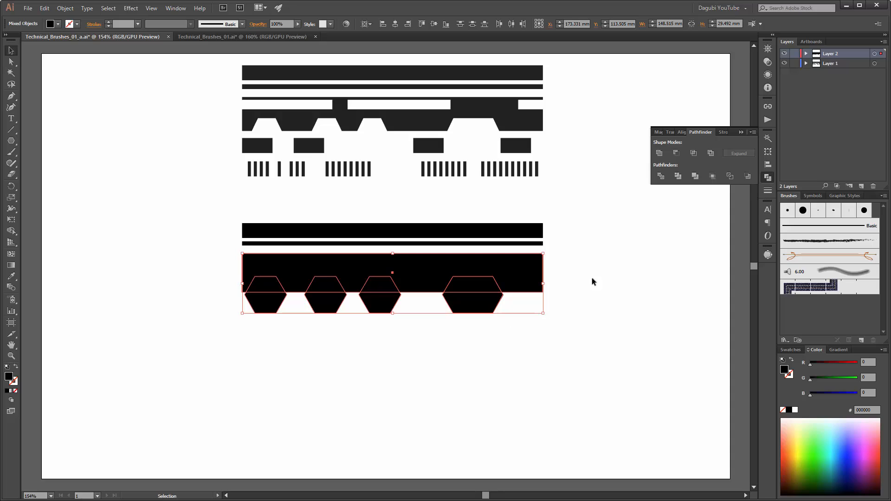
{"action": "left_click", "coordinate": [676, 153]}
{"action": "left_click", "coordinate": [637, 318]}
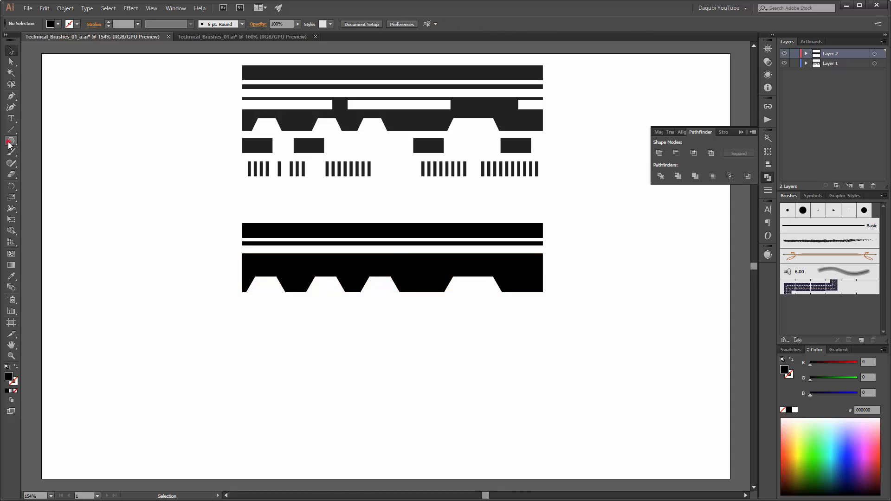
Step: Draw a black strip about 60.5 by 4.8 mm across the left end of the toothed bar, near its upper edge
{"action": "left_click_drag", "start_coordinate": [11, 141], "coordinate": [28, 145]}
{"action": "left_click", "coordinate": [43, 141]}
{"action": "mouse_move", "coordinate": [212, 258]}
{"action": "left_mouse_down"}
{"action": "mouse_move", "coordinate": [269, 272]}
{"action": "mouse_move", "coordinate": [335, 265]}
{"action": "left_mouse_up"}
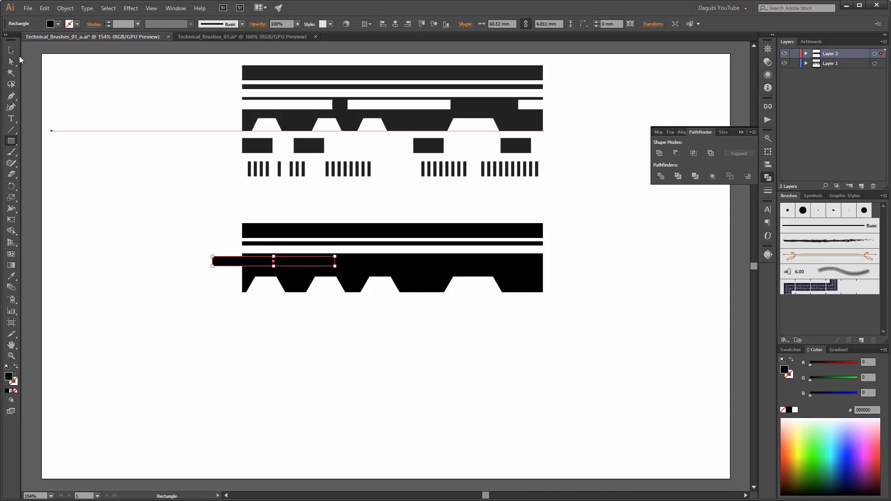
{"action": "key", "text": "v"}
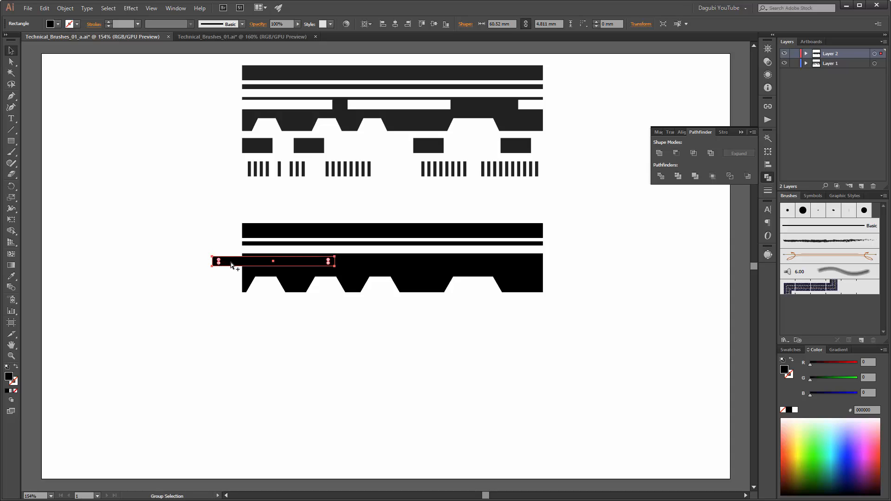
Step: Duplicate the strip horizontally across the right end of the toothed bar and again over its middle
{"action": "left_click_drag", "start_coordinate": [231, 262], "coordinate": [535, 267]}
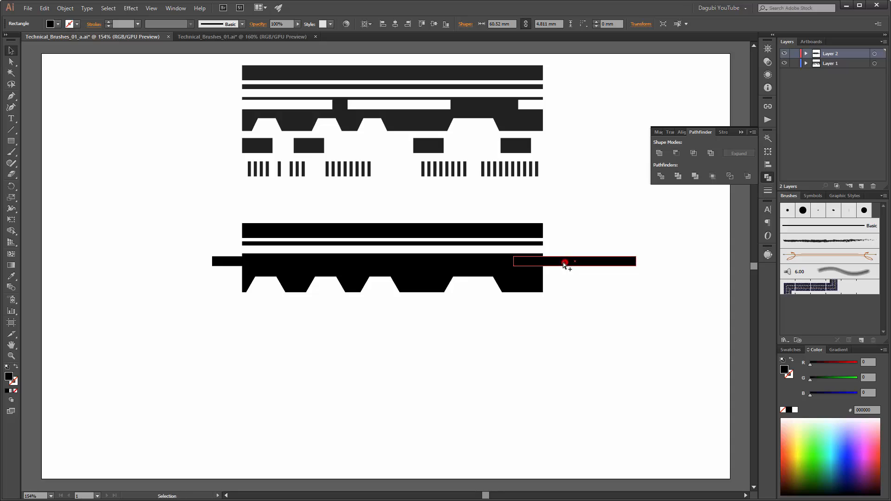
{"action": "key", "text": "ctrl+shift+a"}
{"action": "left_click_drag", "start_coordinate": [557, 266], "coordinate": [383, 269]}
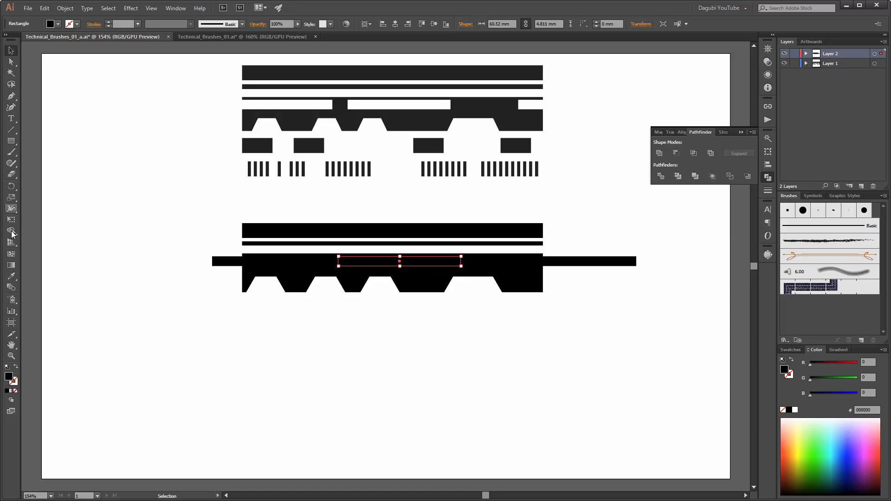
Step: Shorten the middle strip from its right side to about 54.4 mm wide with Free Transform
{"action": "left_click", "coordinate": [12, 219]}
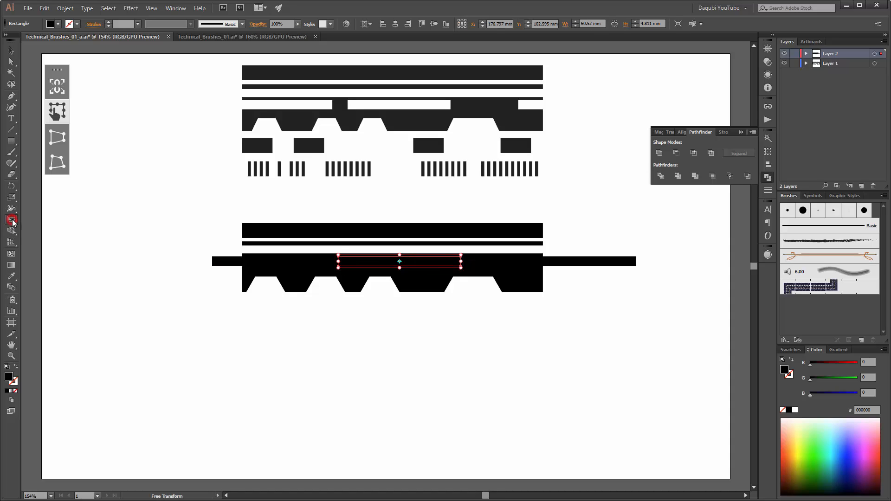
{"action": "left_click_drag", "start_coordinate": [461, 261], "coordinate": [449, 261]}
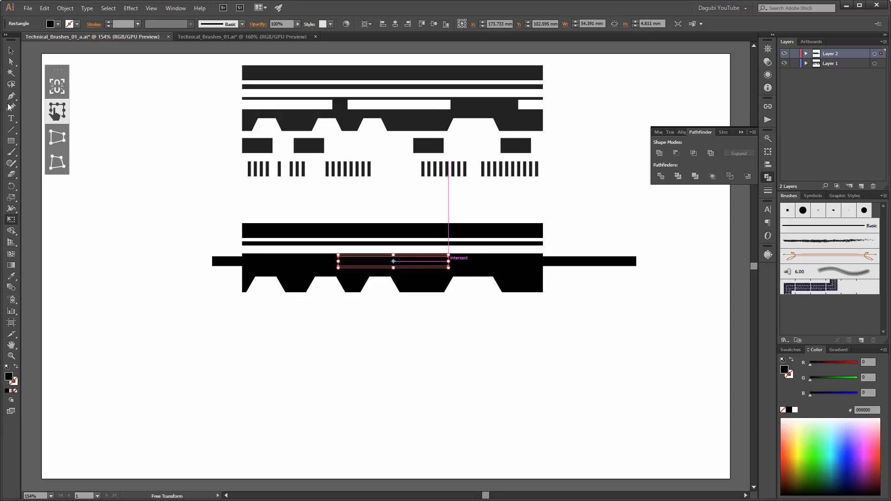
{"action": "left_click", "coordinate": [11, 50]}
{"action": "left_click", "coordinate": [228, 263]}
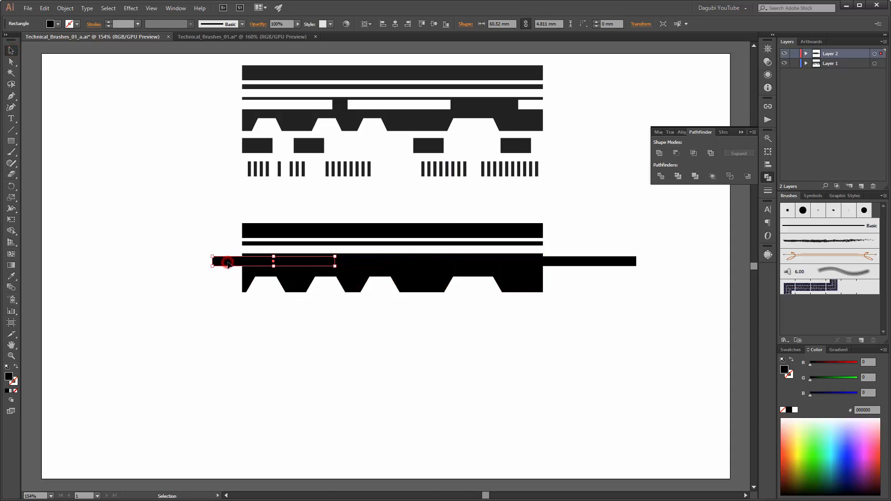
{"action": "left_click", "coordinate": [384, 263], "text": "shift"}
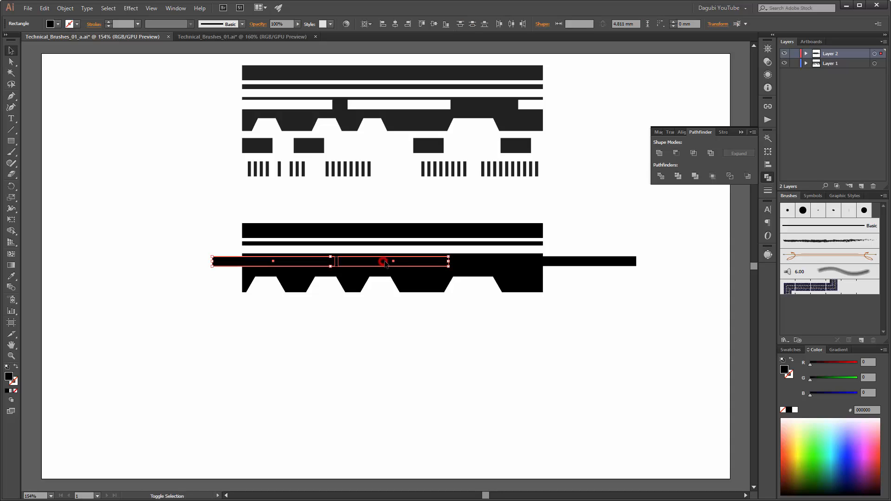
{"action": "left_click", "coordinate": [574, 262], "text": "shift"}
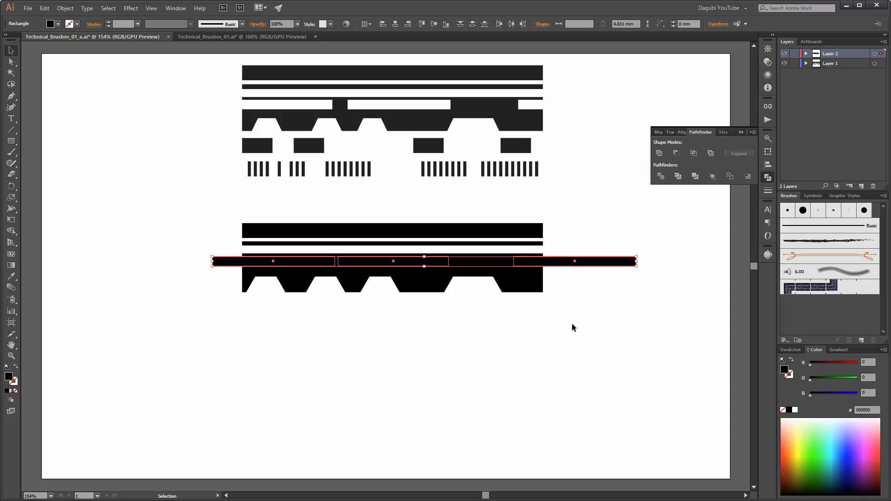
{"action": "left_click", "coordinate": [583, 343]}
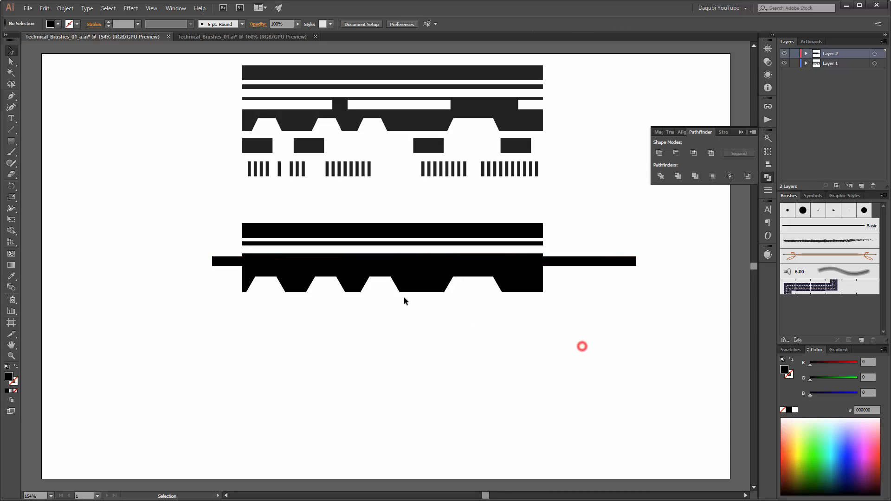
Step: Nudge the middle strip slightly right and shorten it from its right side to about 51.2 mm wide
{"action": "left_click", "coordinate": [419, 262]}
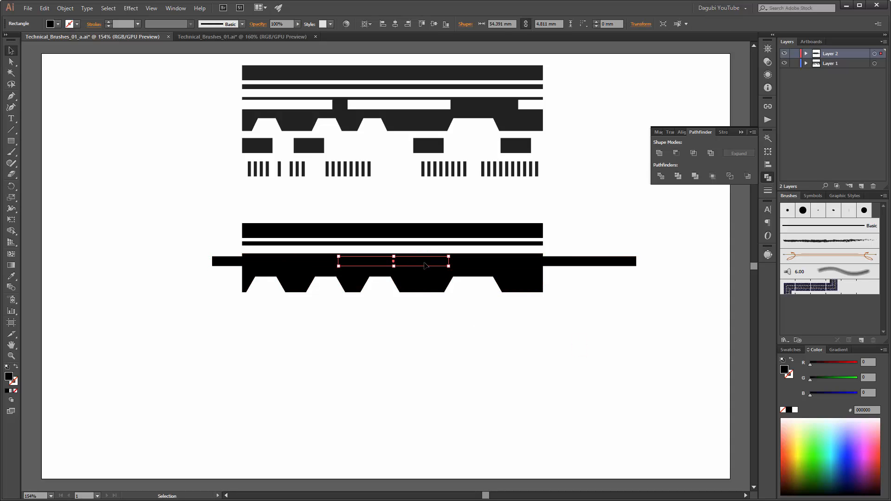
{"action": "key", "text": "Right"}
{"action": "key", "text": "Right"}
{"action": "key", "text": "Right"}
{"action": "key", "text": "Right"}
{"action": "key", "text": "Right"}
{"action": "left_click", "coordinate": [10, 219]}
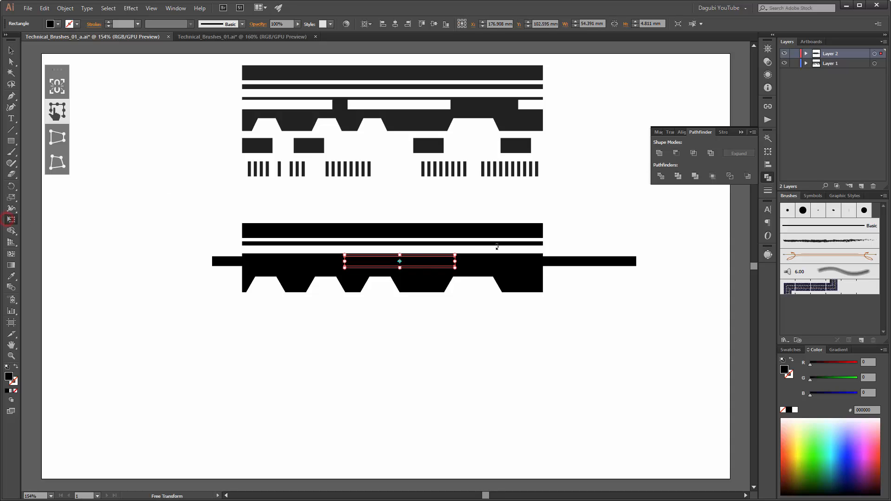
{"action": "mouse_move", "coordinate": [456, 261]}
{"action": "left_mouse_down"}
{"action": "mouse_move", "coordinate": [469, 261]}
{"action": "mouse_move", "coordinate": [448, 262]}
{"action": "left_mouse_up"}
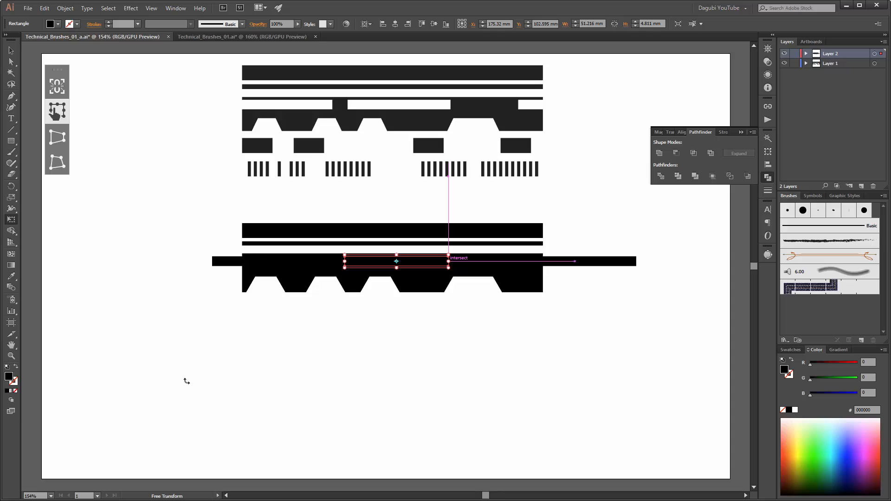
{"action": "left_click", "coordinate": [12, 50]}
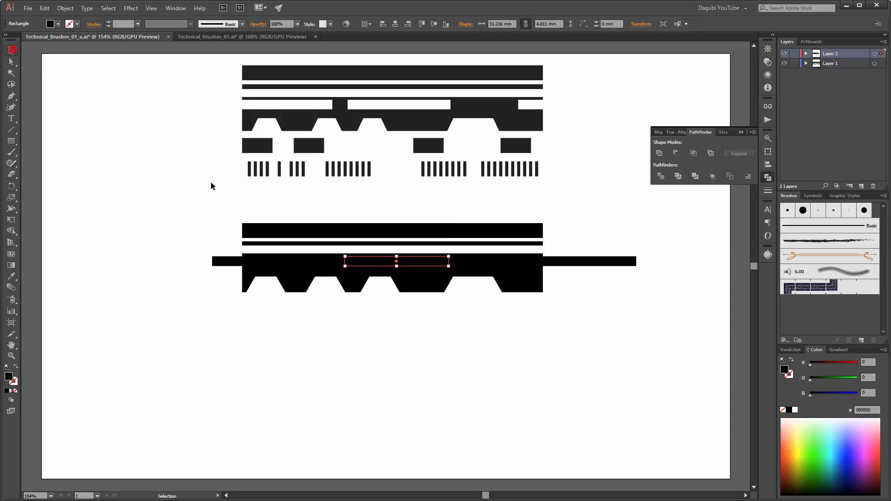
Step: Select only the three strips and combine them with Pathfinder Unite
{"action": "left_click", "coordinate": [221, 263]}
{"action": "left_click", "coordinate": [397, 261], "text": "shift"}
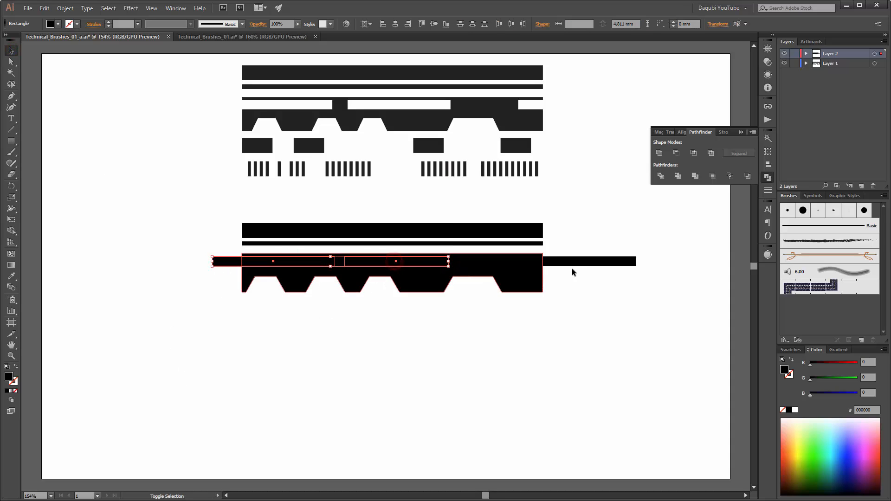
{"action": "left_click", "coordinate": [602, 262], "text": "shift"}
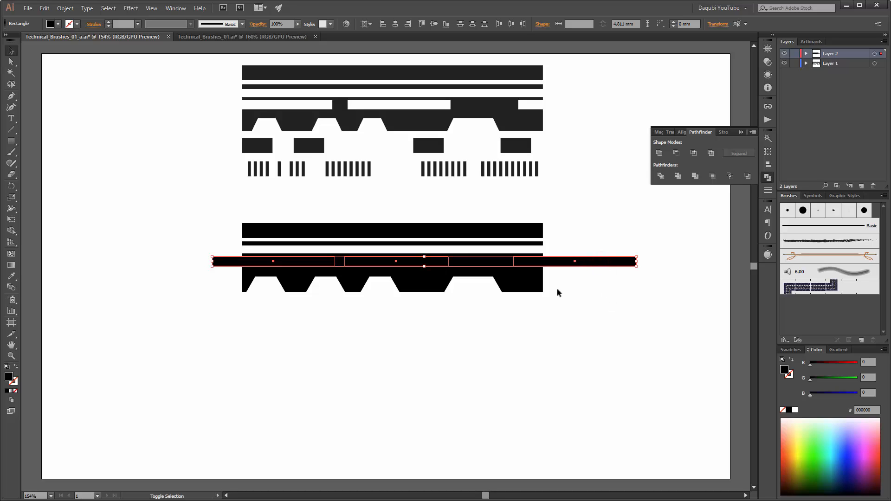
{"action": "left_click", "coordinate": [451, 271], "text": "shift"}
{"action": "left_click", "coordinate": [451, 271], "text": "shift"}
{"action": "left_click", "coordinate": [659, 153]}
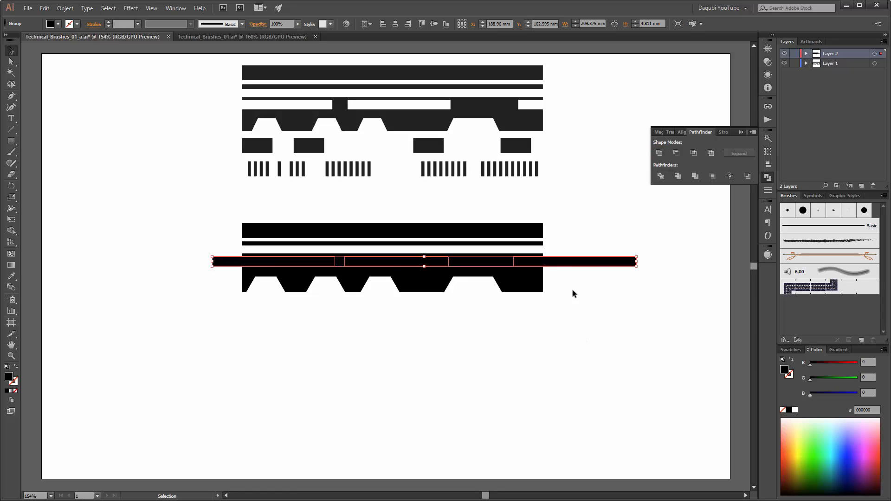
Step: Cut the united strips out of the toothed bar with Pathfinder Minus Front
{"action": "left_click", "coordinate": [532, 282]}
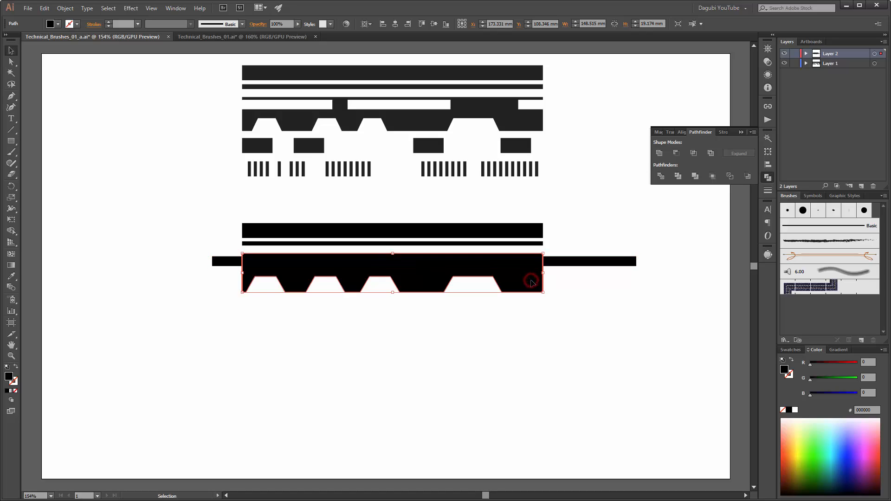
{"action": "left_click", "coordinate": [589, 262], "text": "shift"}
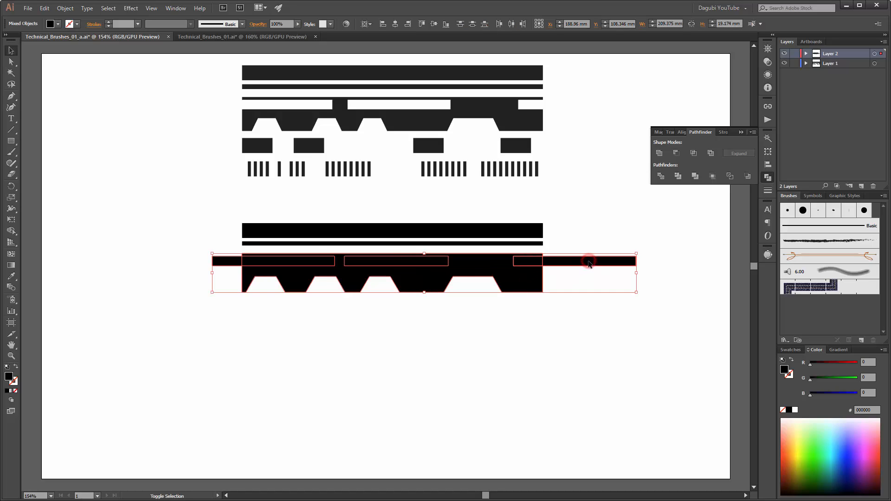
{"action": "left_click", "coordinate": [676, 153]}
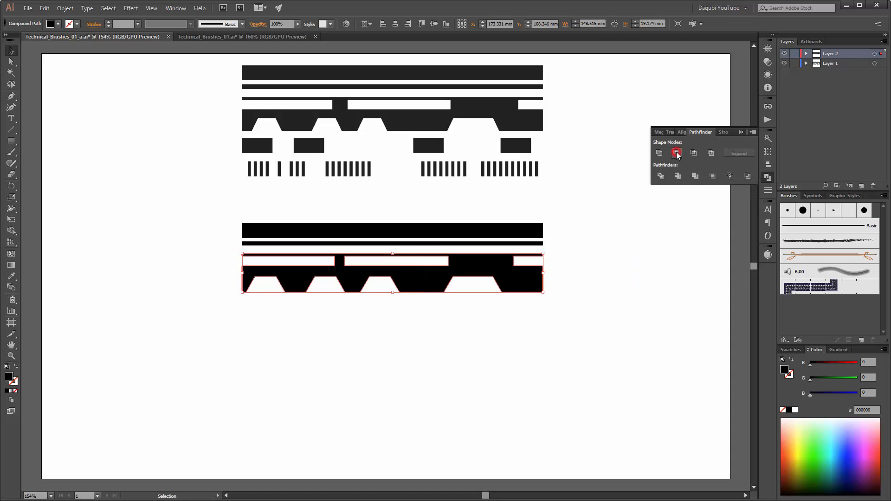
{"action": "left_click", "coordinate": [626, 373]}
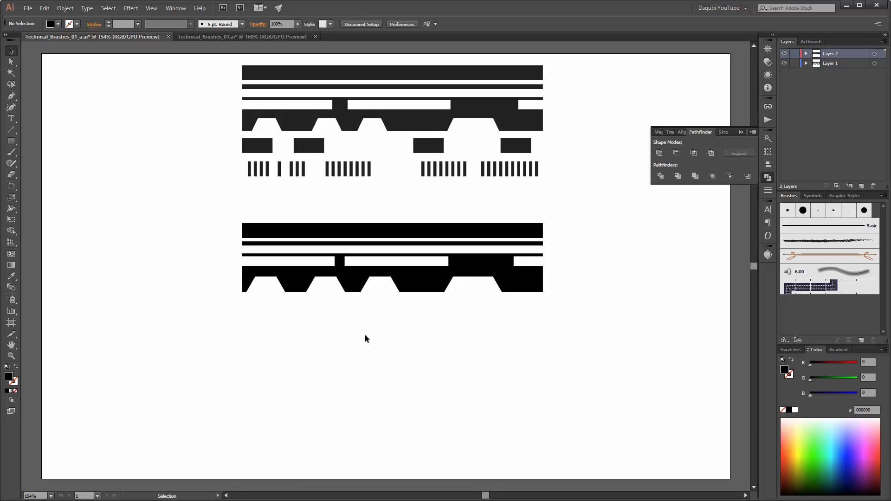
Step: Duplicate the uppermost black bar below the toothed bar and shorten the copy from its right side to about 15 mm wide
{"action": "left_click", "coordinate": [326, 228]}
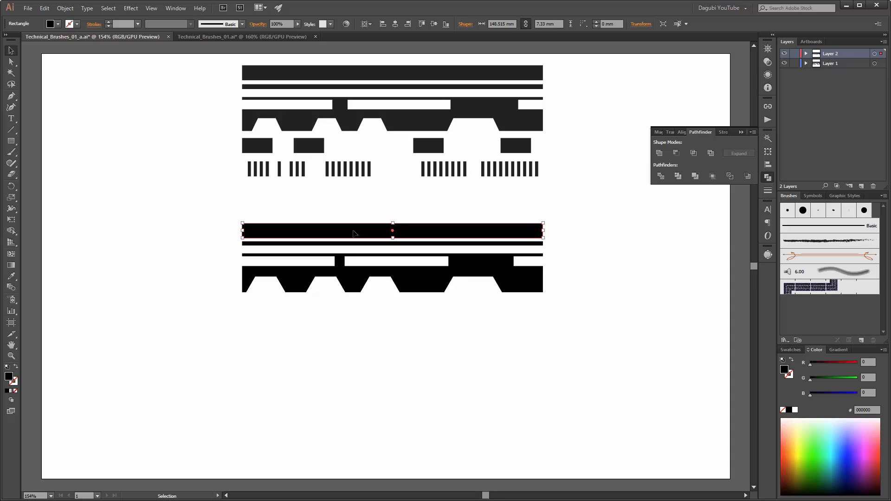
{"action": "key", "text": "a"}
{"action": "left_click_drag", "start_coordinate": [351, 230], "coordinate": [353, 310]}
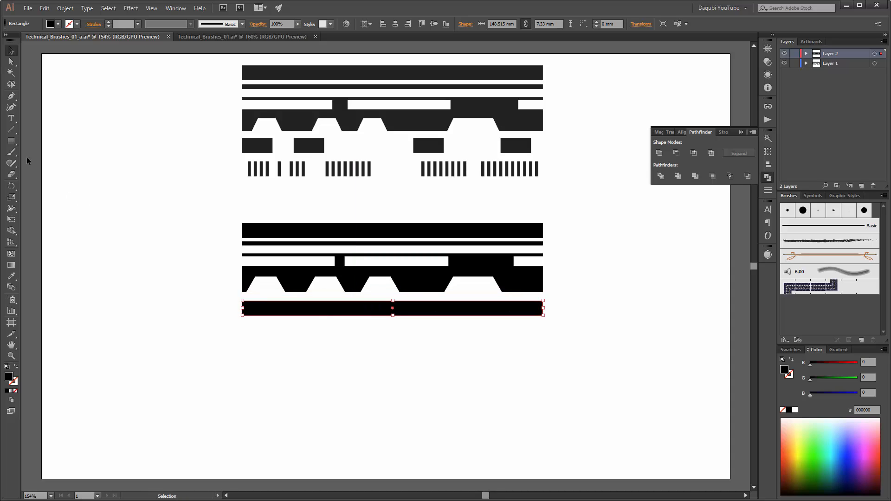
{"action": "left_click", "coordinate": [11, 219]}
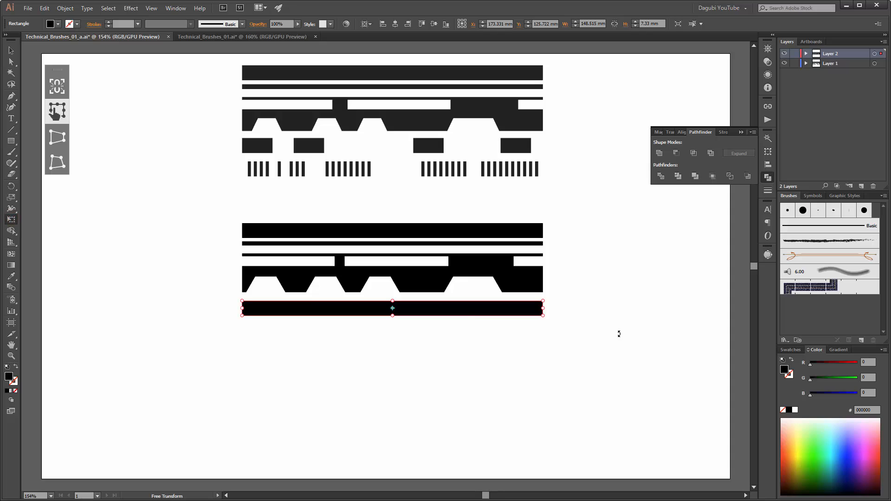
{"action": "left_click_drag", "start_coordinate": [543, 309], "coordinate": [273, 309]}
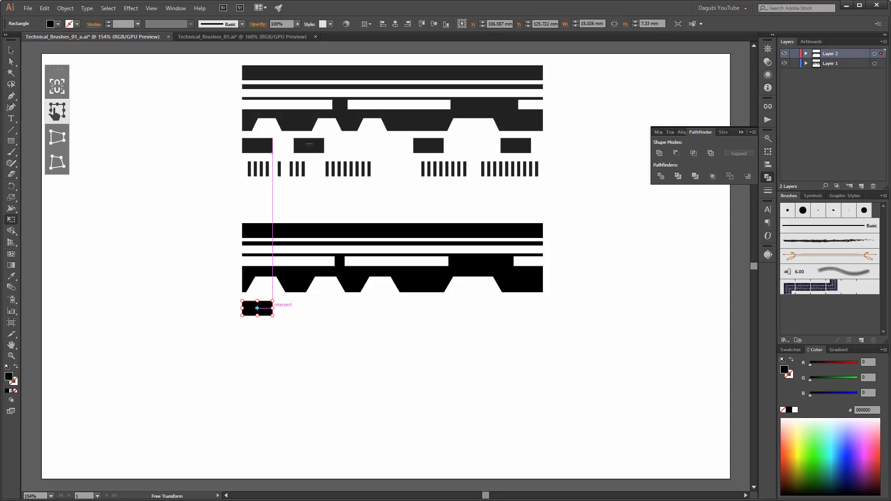
{"action": "key", "text": "v"}
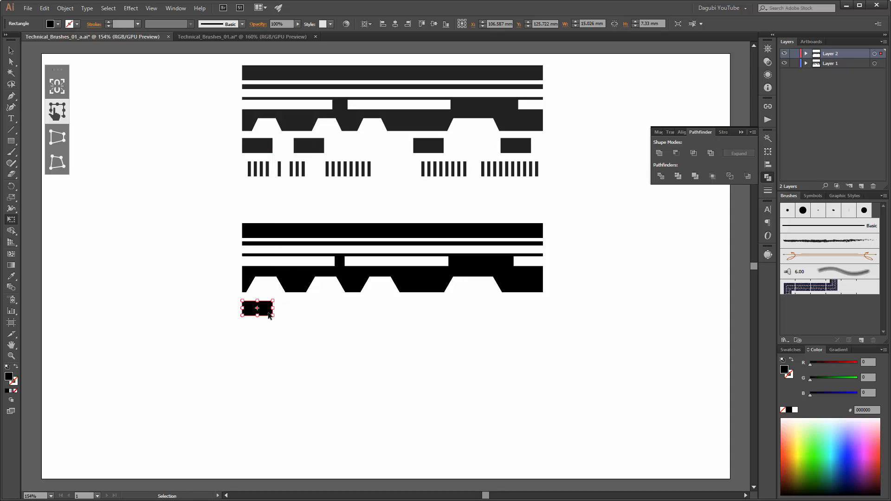
Step: Duplicate the small block horizontally into a spaced row of four below the toothed bar and select the leftmost block
{"action": "left_click_drag", "start_coordinate": [269, 315], "coordinate": [531, 314]}
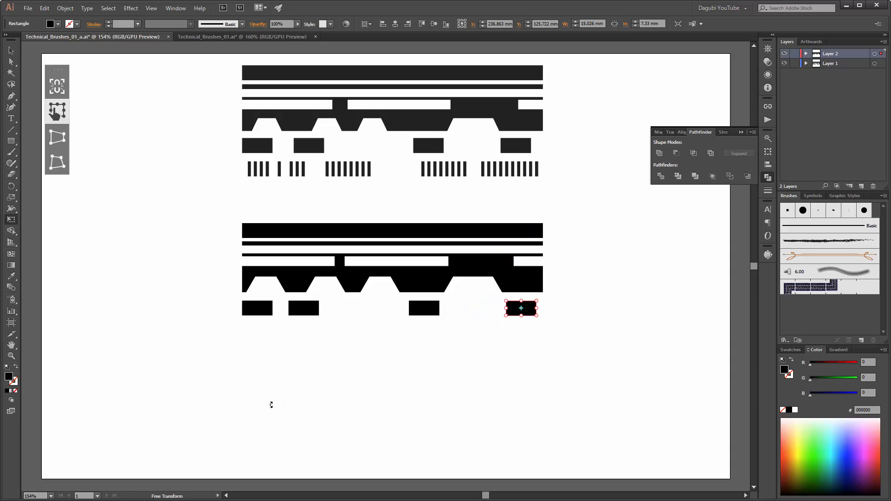
{"action": "left_click", "coordinate": [271, 405]}
{"action": "left_click", "coordinate": [255, 309]}
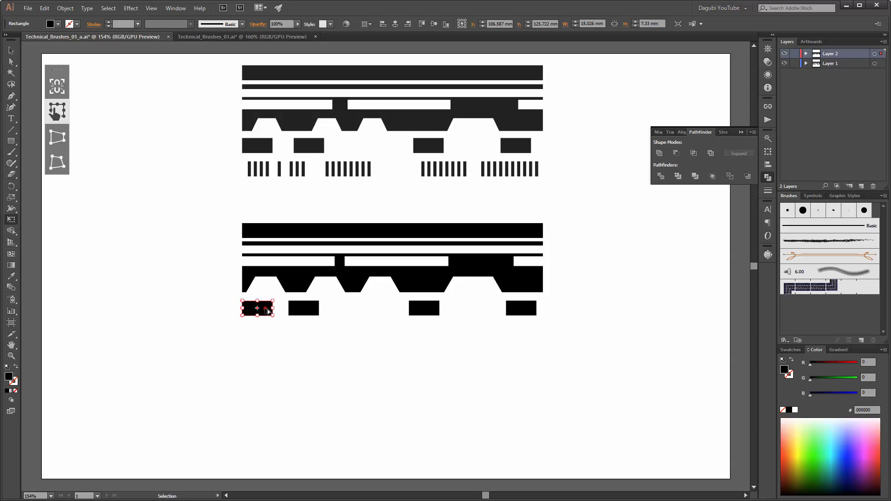
Step: Copy the leftmost block just below the row, narrow the copy to about 1.4 mm wide, and nudge it slightly right
{"action": "left_click_drag", "start_coordinate": [268, 311], "coordinate": [248, 326]}
{"action": "scroll", "coordinate": [244, 337], "scroll_direction": "up", "scroll_amount": 2}
{"action": "scroll", "coordinate": [243, 337], "scroll_direction": "up", "scroll_amount": 1}
{"action": "key", "text": "Right"}
{"action": "key", "text": "Right"}
{"action": "key", "text": "Right"}
{"action": "key", "text": "Right"}
{"action": "key", "text": "Right"}
{"action": "key", "text": "Right"}
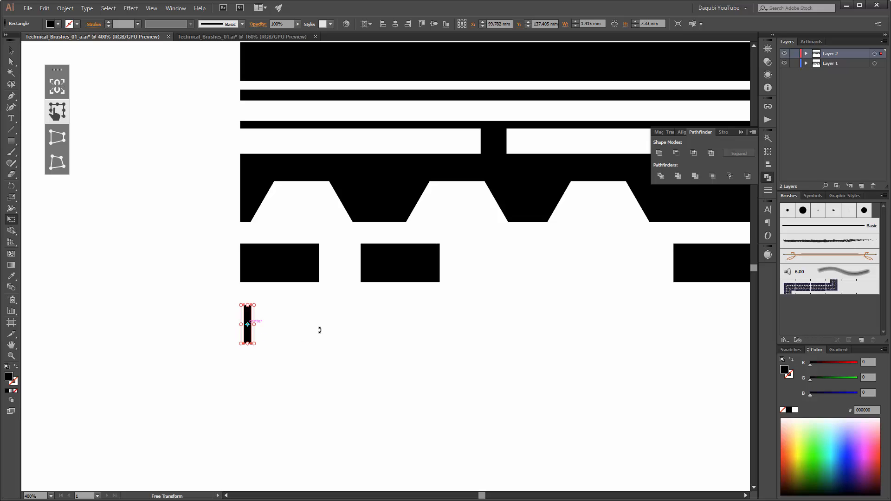
Step: Duplicate the narrow tick a short distance right and repeat the transform into an evenly spaced row reaching past the bars' right end
{"action": "key", "text": "space"}
{"action": "left_click_drag", "start_coordinate": [426, 186], "coordinate": [366, 270]}
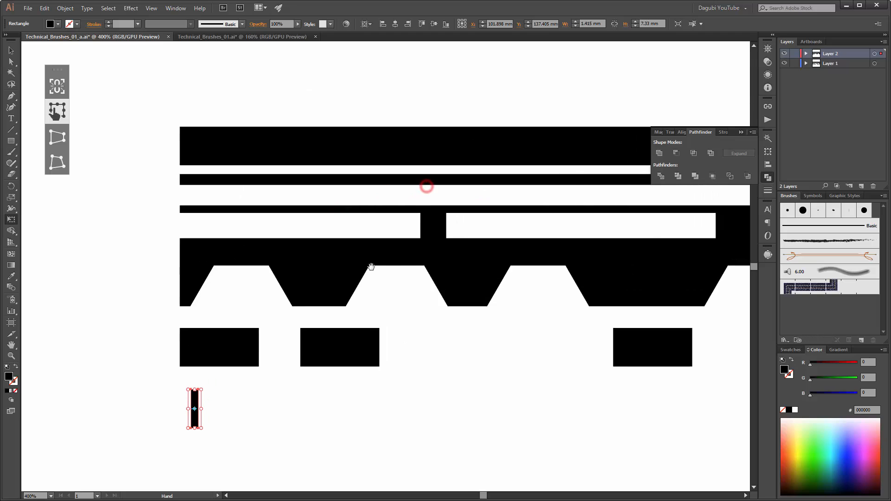
{"action": "scroll", "coordinate": [418, 205], "scroll_direction": "down", "scroll_amount": 2}
{"action": "key", "text": "space"}
{"action": "left_click_drag", "start_coordinate": [518, 150], "coordinate": [393, 255]}
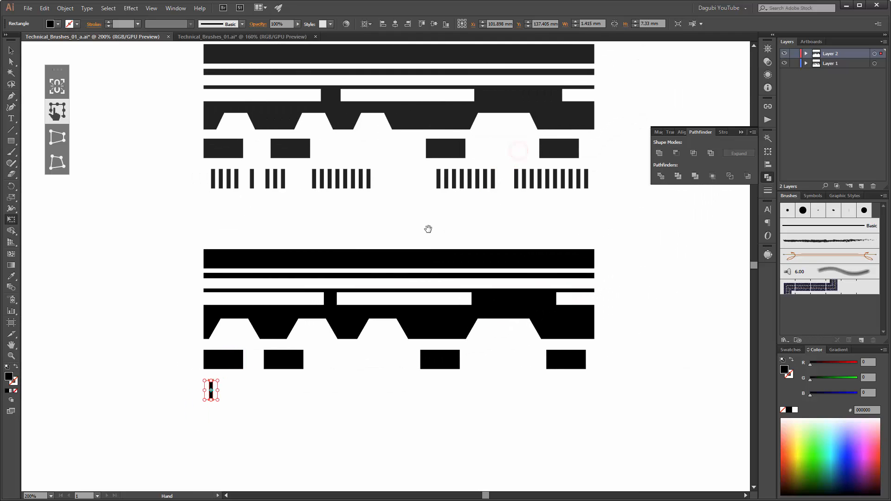
{"action": "scroll", "coordinate": [273, 362], "scroll_direction": "up", "scroll_amount": 1}
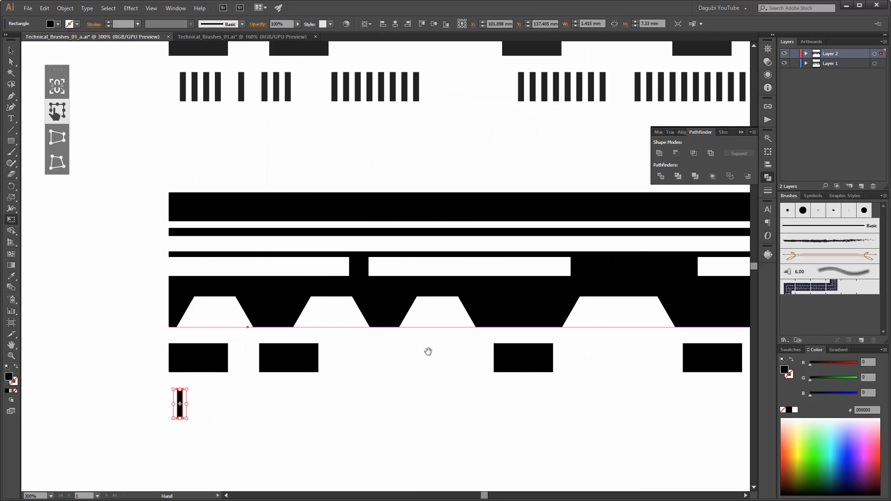
{"action": "key", "text": "space"}
{"action": "left_click_drag", "start_coordinate": [428, 352], "coordinate": [342, 325]}
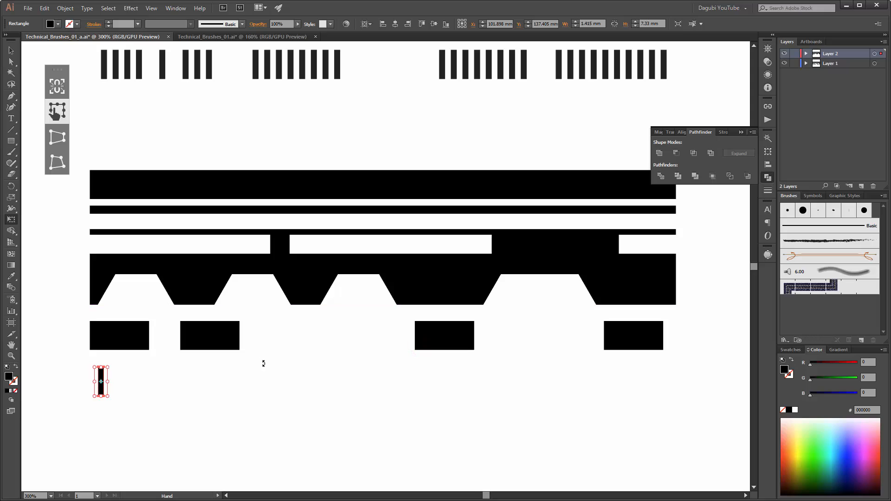
{"action": "left_click", "coordinate": [11, 50]}
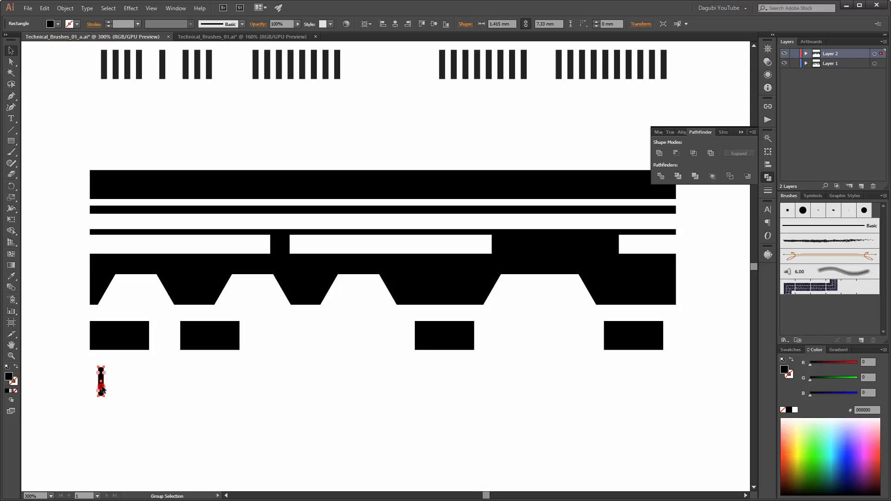
{"action": "left_click_drag", "start_coordinate": [102, 393], "coordinate": [113, 386]}
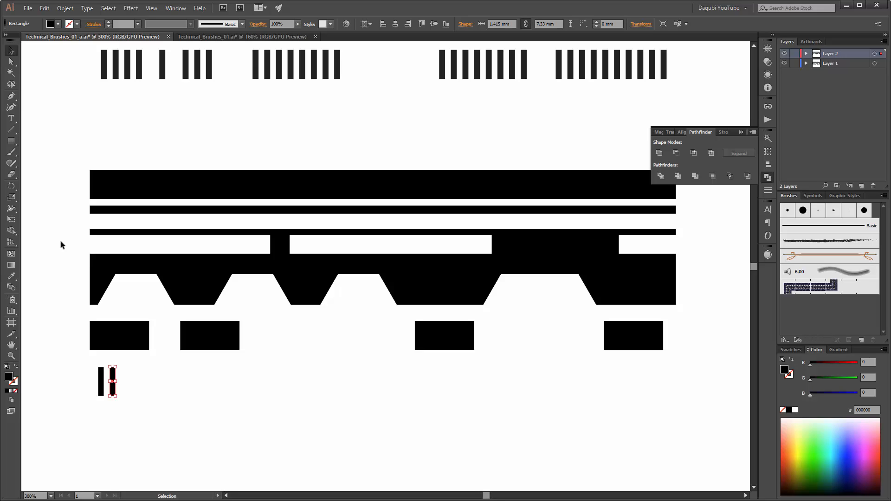
{"action": "key", "text": "a"}
{"action": "key", "text": "ctrl+d"}
{"action": "key", "text": "ctrl+d"}
{"action": "key", "text": "ctrl+d"}
{"action": "key", "text": "ctrl+d"}
{"action": "key", "text": "ctrl+d"}
{"action": "key", "text": "ctrl+d"}
{"action": "key", "text": "ctrl+d"}
{"action": "key", "text": "ctrl+d"}
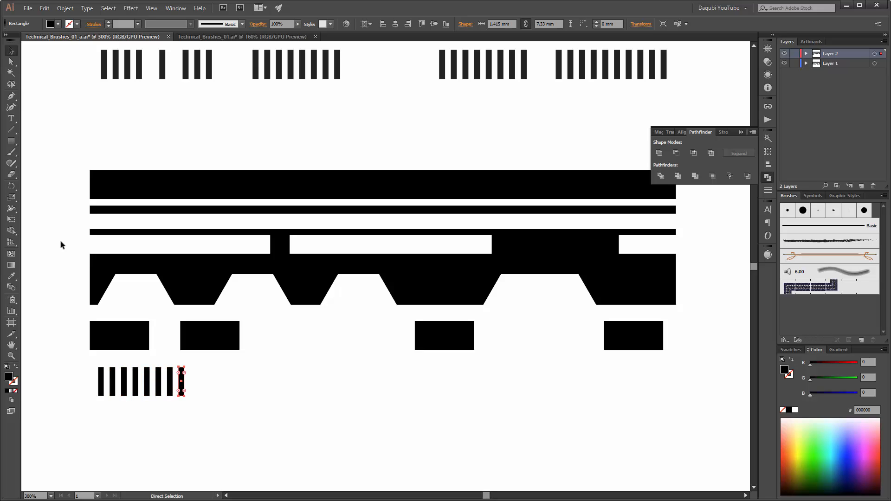
{"action": "key", "text": "ctrl+d"}
{"action": "key", "text": "ctrl+d"}
{"action": "key", "text": "ctrl+d"}
{"action": "key", "text": "ctrl+d"}
{"action": "key", "text": "ctrl+d"}
{"action": "key", "text": "ctrl+d"}
{"action": "key", "text": "ctrl+d"}
{"action": "key", "text": "ctrl+d"}
{"action": "key", "text": "ctrl+d"}
{"action": "key", "text": "ctrl+d"}
{"action": "key", "text": "ctrl+d"}
{"action": "key", "text": "ctrl+d"}
{"action": "key", "text": "ctrl+d"}
{"action": "key", "text": "ctrl+d"}
{"action": "key", "text": "ctrl+d"}
{"action": "key", "text": "ctrl+d"}
{"action": "key", "text": "ctrl+d"}
{"action": "key", "text": "ctrl+d"}
{"action": "key", "text": "ctrl+d"}
{"action": "key", "text": "ctrl+d"}
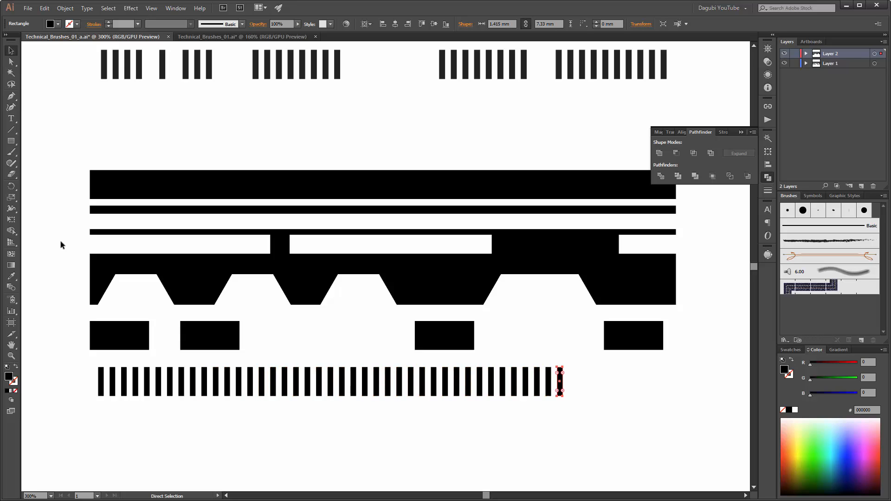
Step: Delete the ticks that extend beyond the right end of the bars
{"action": "scroll", "coordinate": [467, 208], "scroll_direction": "down", "scroll_amount": 1}
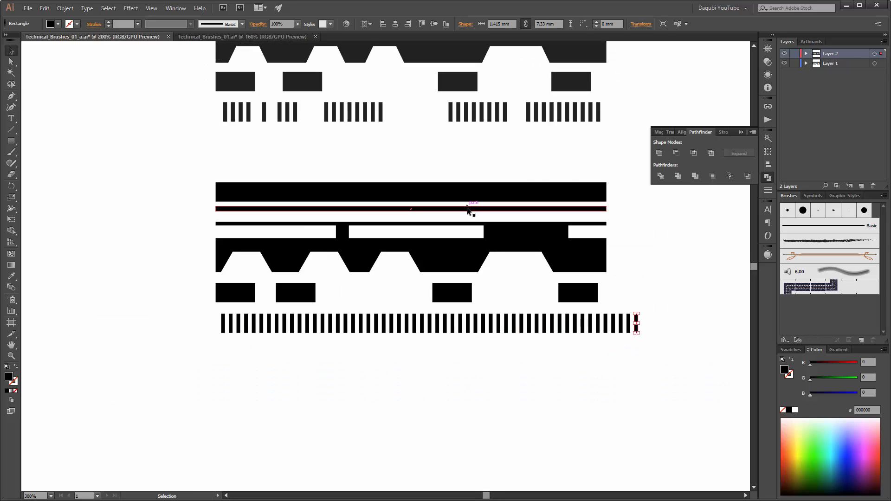
{"action": "left_click_drag", "start_coordinate": [461, 173], "coordinate": [417, 259]}
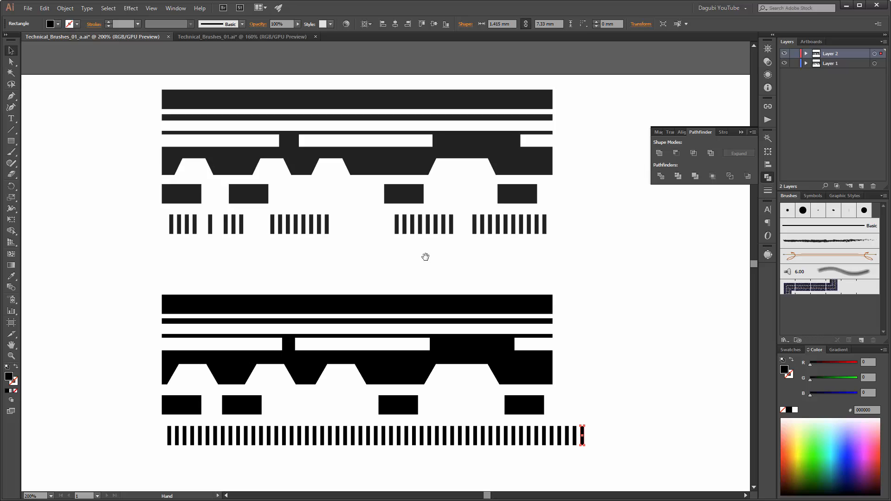
{"action": "scroll", "coordinate": [418, 236], "scroll_direction": "down", "scroll_amount": 1}
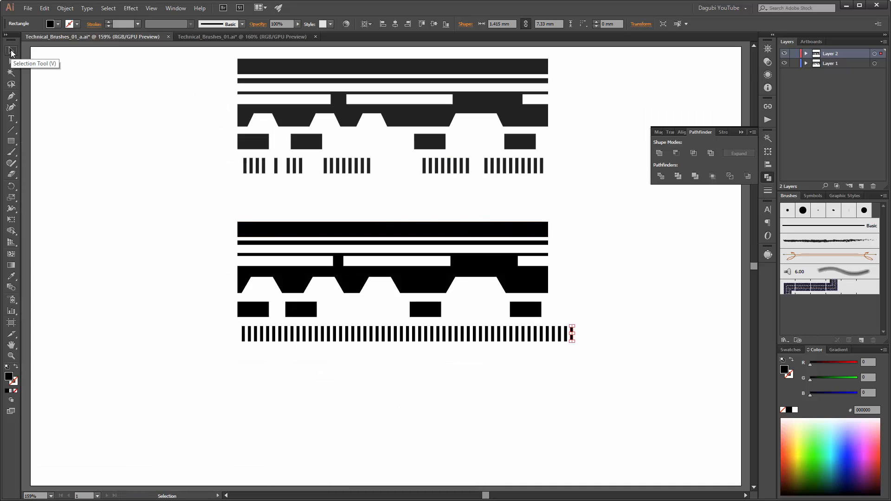
{"action": "left_click_drag", "start_coordinate": [602, 315], "coordinate": [553, 370]}
{"action": "key", "text": "Delete"}
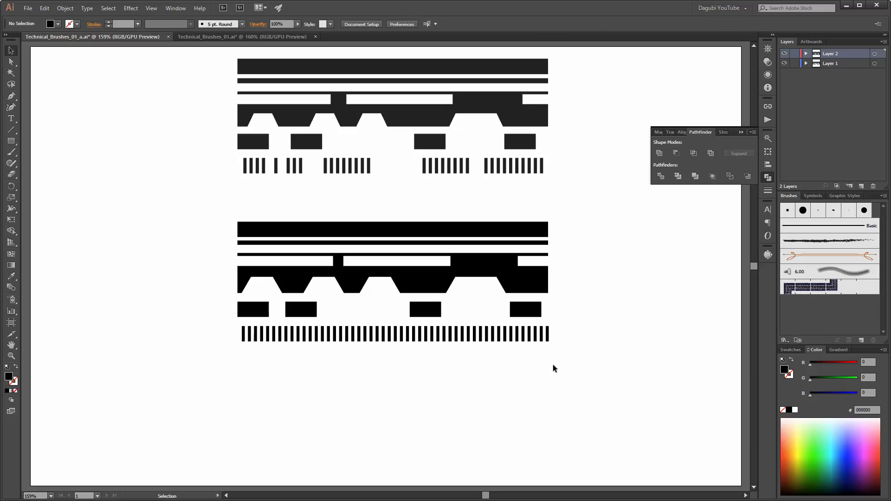
Step: Delete ticks in two places in the right half of the row to open two wide gaps between tick groups
{"action": "left_click_drag", "start_coordinate": [465, 348], "coordinate": [483, 332]}
{"action": "key", "text": "Delete"}
{"action": "left_click_drag", "start_coordinate": [413, 346], "coordinate": [368, 320]}
{"action": "key", "text": "Delete"}
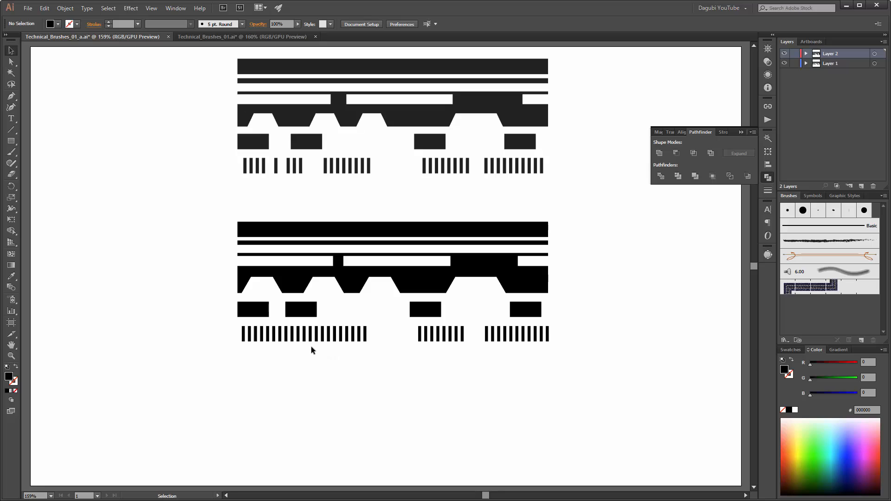
Step: Delete ticks in the left half of the row to leave small separated groups, and put away the Pathfinder controls
{"action": "left_click_drag", "start_coordinate": [307, 351], "coordinate": [328, 324]}
{"action": "key", "text": "Delete"}
{"action": "left_click_drag", "start_coordinate": [266, 344], "coordinate": [267, 334]}
{"action": "key", "text": "Delete"}
{"action": "left_click", "coordinate": [286, 334]}
{"action": "key", "text": "Delete"}
{"action": "left_click", "coordinate": [741, 132]}
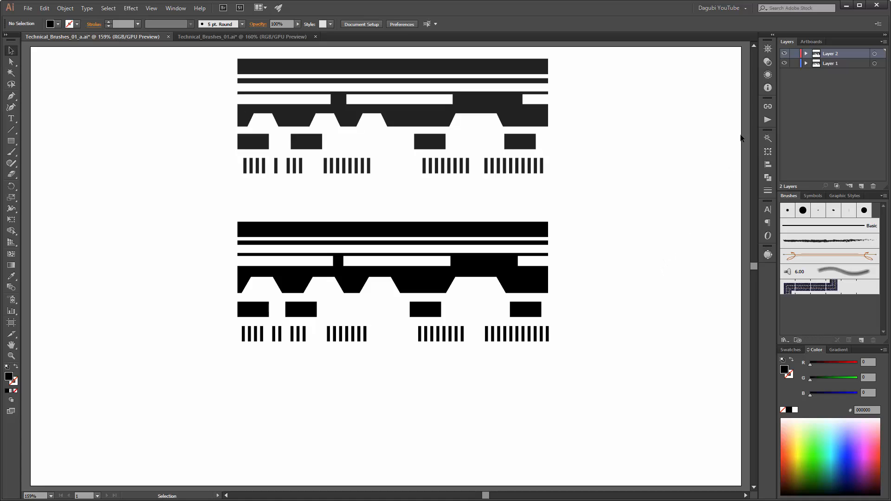
Step: Hide Layer 1, move all Layer 2 artwork to the top of the artboard and scale it to about 104 mm wide
{"action": "left_click", "coordinate": [785, 63]}
{"action": "left_click", "coordinate": [875, 54]}
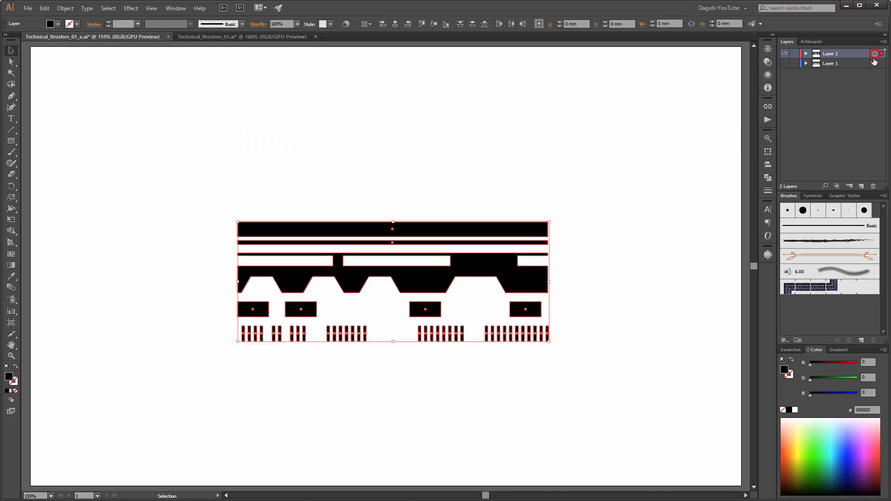
{"action": "left_click_drag", "start_coordinate": [496, 129], "coordinate": [492, 114]}
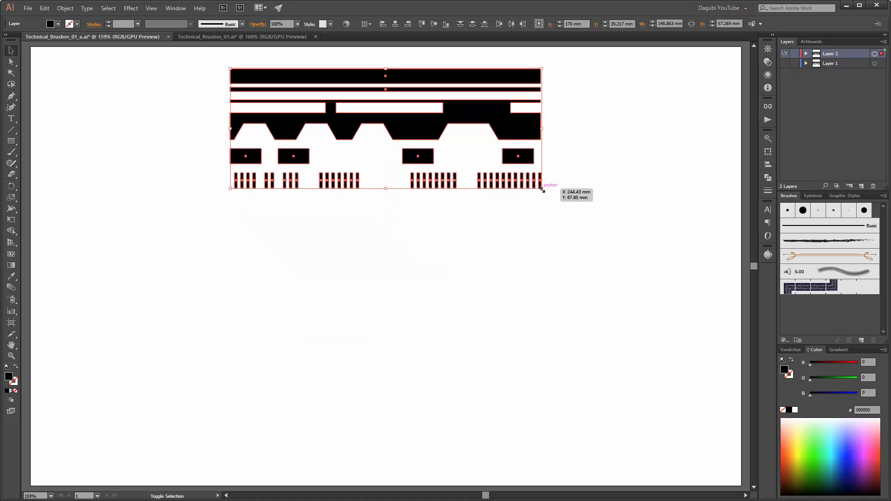
{"action": "left_click_drag", "start_coordinate": [542, 189], "coordinate": [495, 171]}
{"action": "left_click_drag", "start_coordinate": [451, 121], "coordinate": [452, 98]}
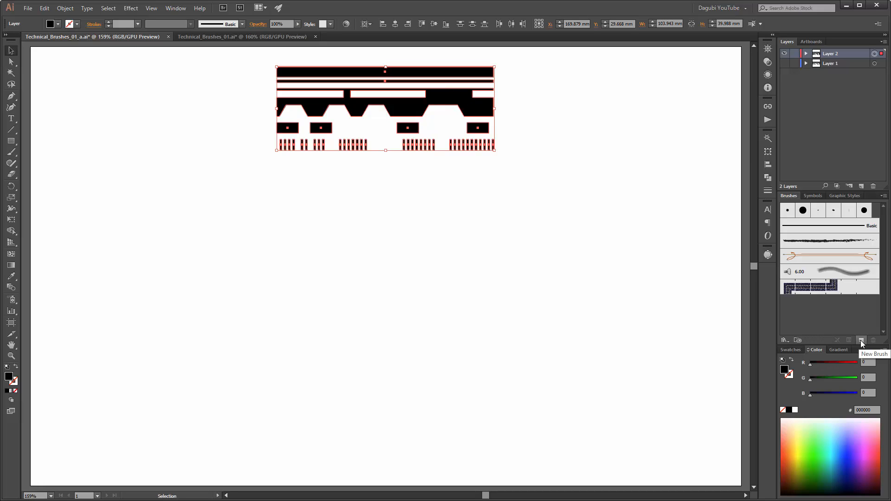
{"action": "left_click", "coordinate": [884, 197]}
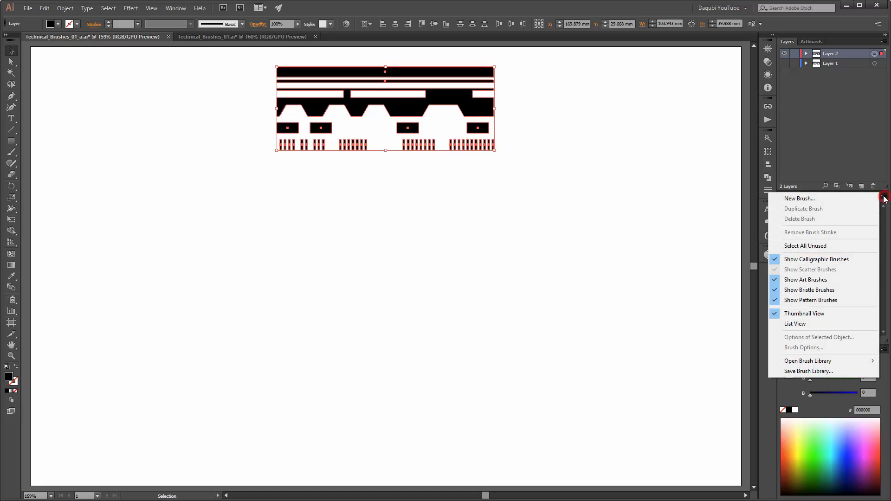
{"action": "left_click", "coordinate": [800, 200]}
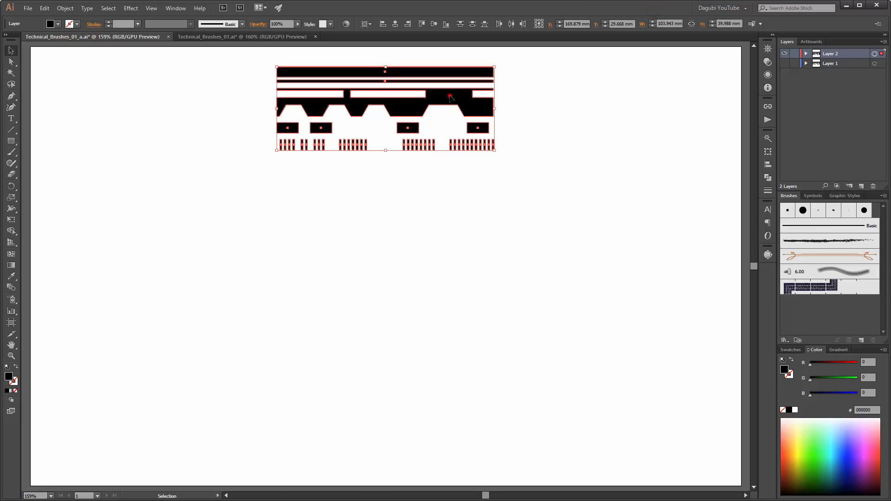
{"action": "mouse_move", "coordinate": [449, 97]}
{"action": "left_mouse_down"}
{"action": "mouse_move", "coordinate": [534, 195]}
{"action": "mouse_move", "coordinate": [448, 162]}
{"action": "mouse_move", "coordinate": [551, 252]}
{"action": "mouse_move", "coordinate": [827, 263]}
{"action": "left_mouse_up"}
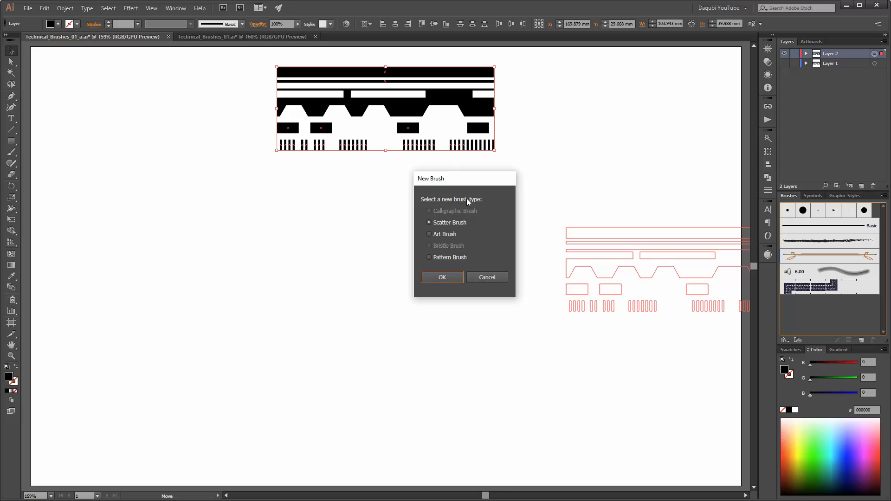
{"action": "left_click", "coordinate": [491, 277]}
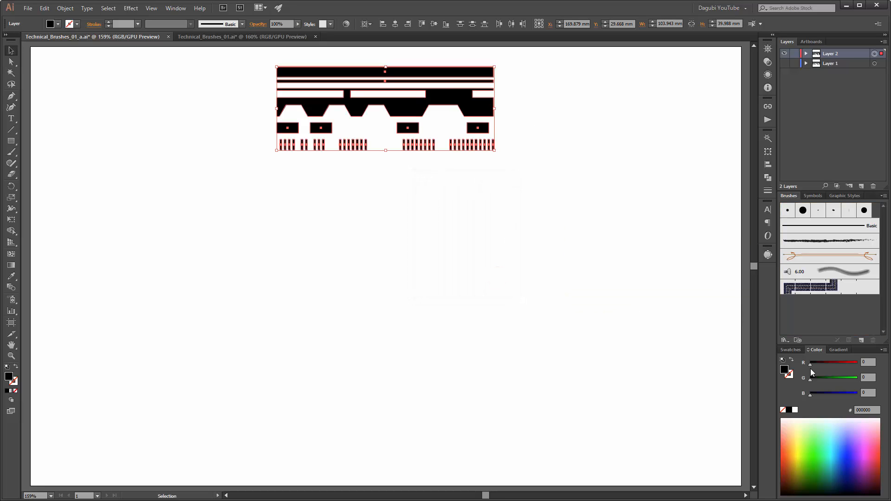
Step: Create a new pattern brush from the selected artwork with the Tints colorization method
{"action": "left_click", "coordinate": [861, 341]}
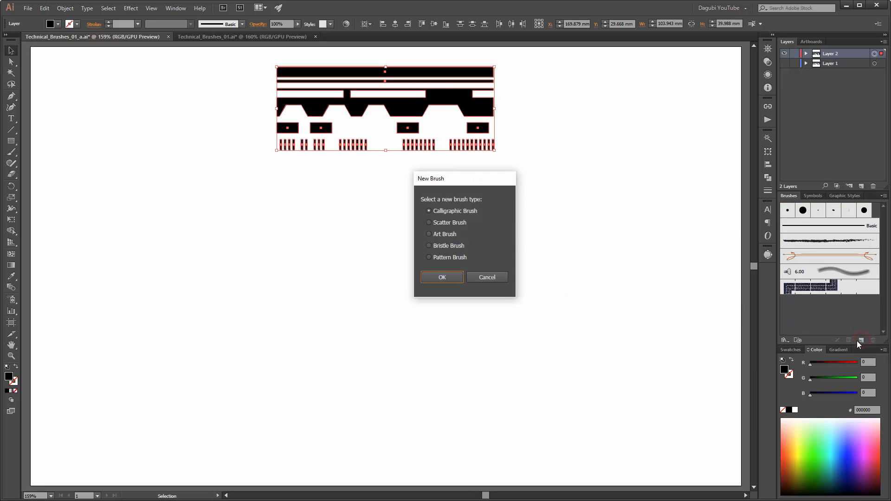
{"action": "left_click_drag", "start_coordinate": [477, 186], "coordinate": [487, 202]}
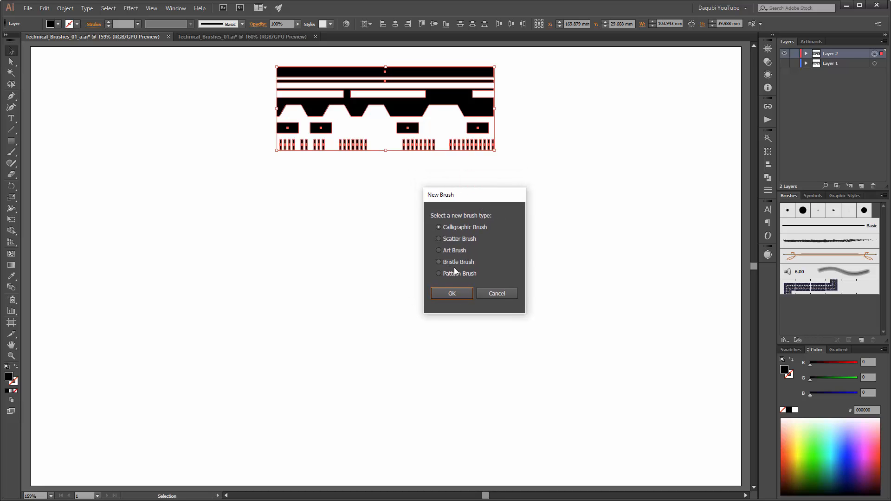
{"action": "left_click", "coordinate": [444, 274]}
{"action": "left_click", "coordinate": [451, 295]}
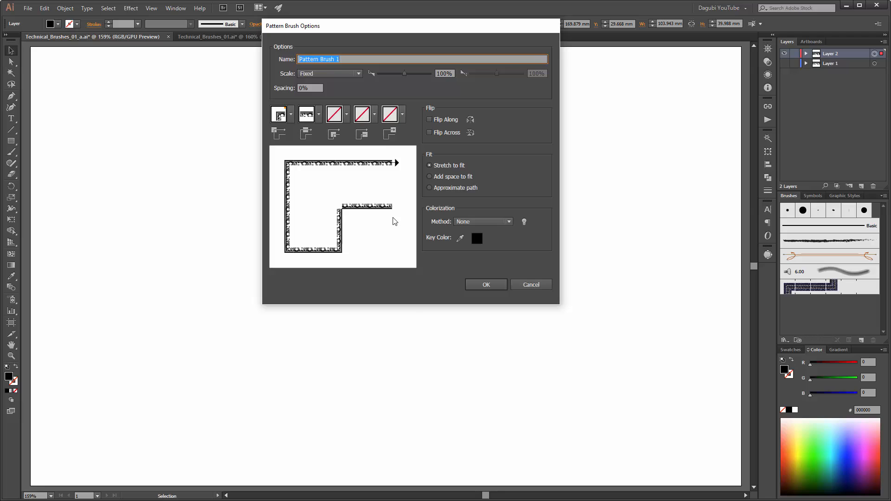
{"action": "left_click_drag", "start_coordinate": [414, 28], "coordinate": [416, 94]}
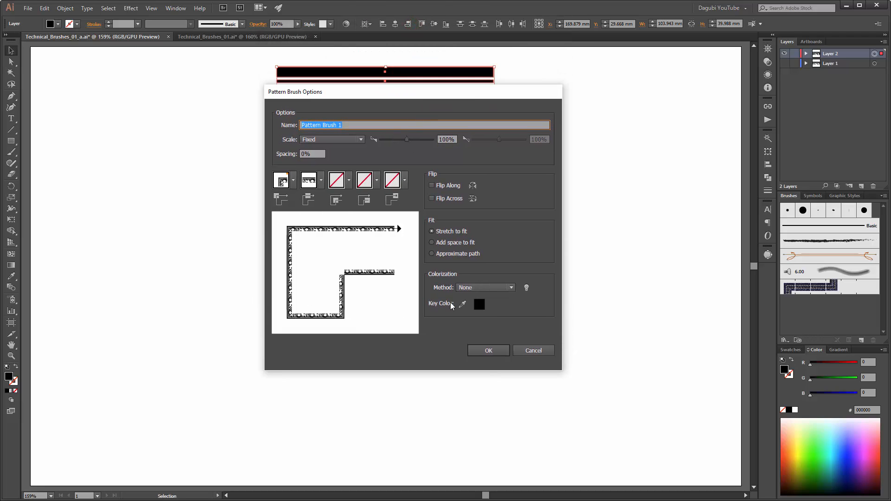
{"action": "left_click", "coordinate": [491, 286]}
{"action": "left_click", "coordinate": [486, 306]}
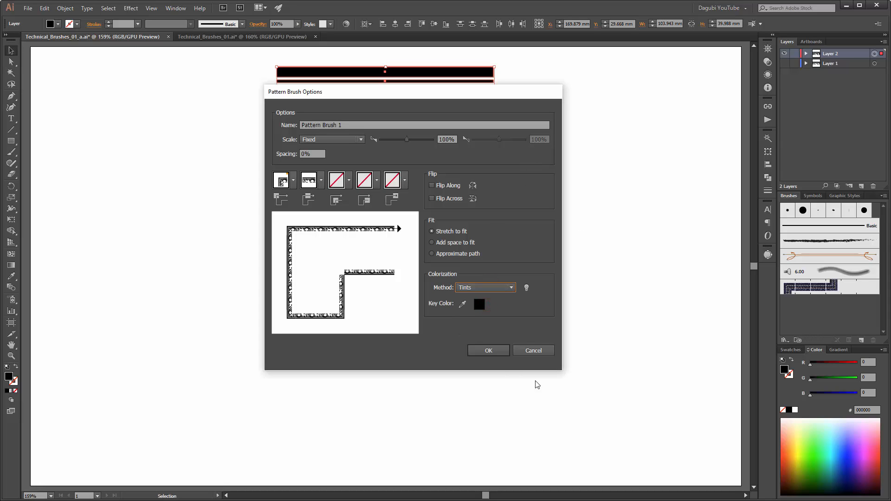
{"action": "left_click", "coordinate": [486, 351]}
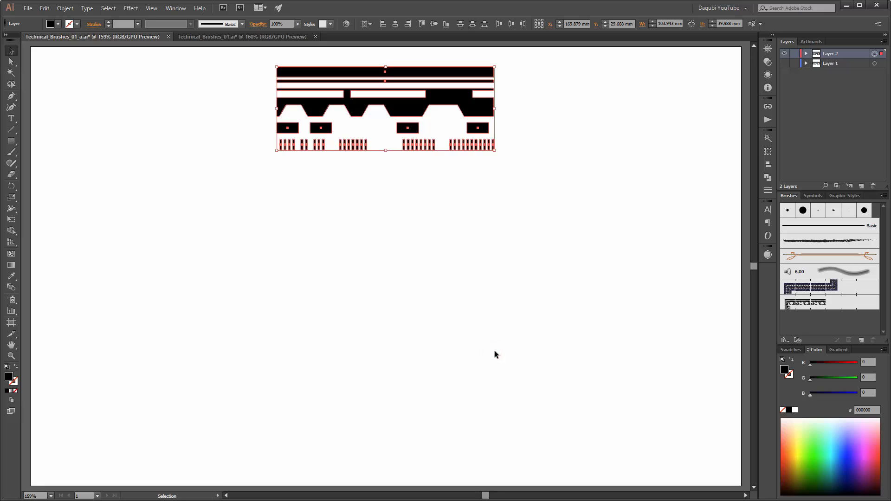
Step: Draw a circle about 104.5 mm in diameter below the pattern with no fill and a black stroke
{"action": "left_click", "coordinate": [648, 327]}
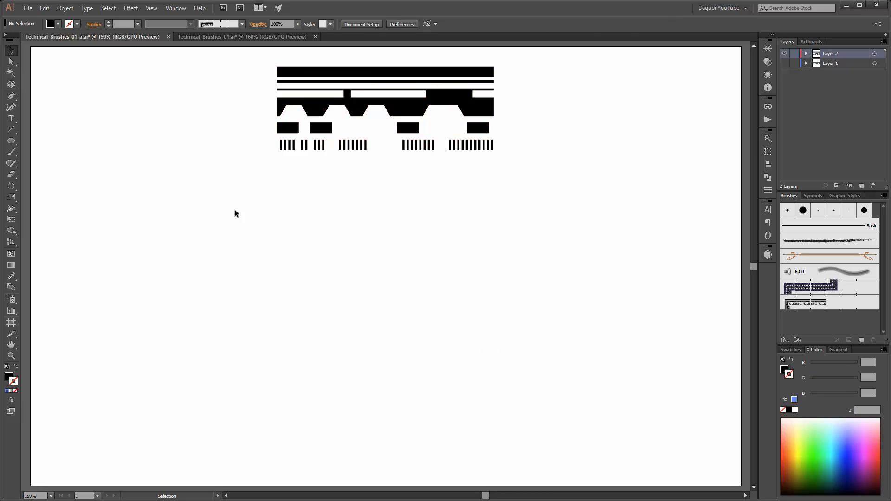
{"action": "left_click", "coordinate": [12, 144]}
{"action": "left_click_drag", "start_coordinate": [319, 213], "coordinate": [462, 415]}
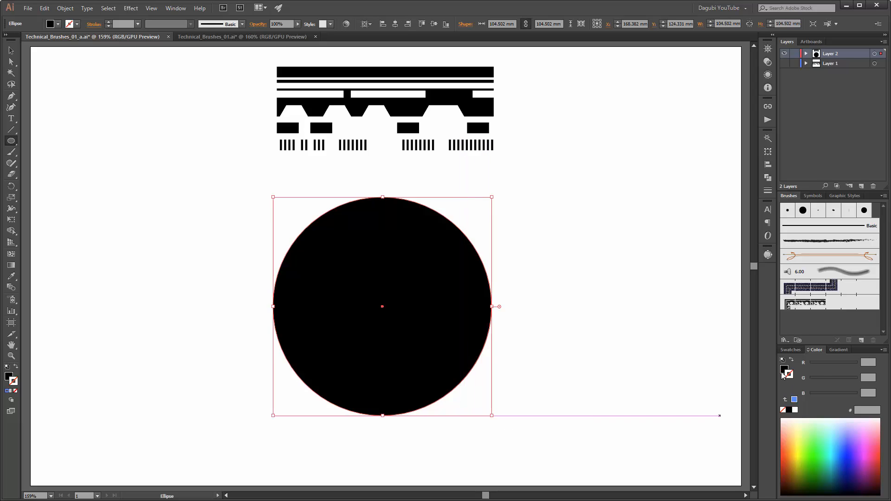
{"action": "left_click", "coordinate": [783, 410]}
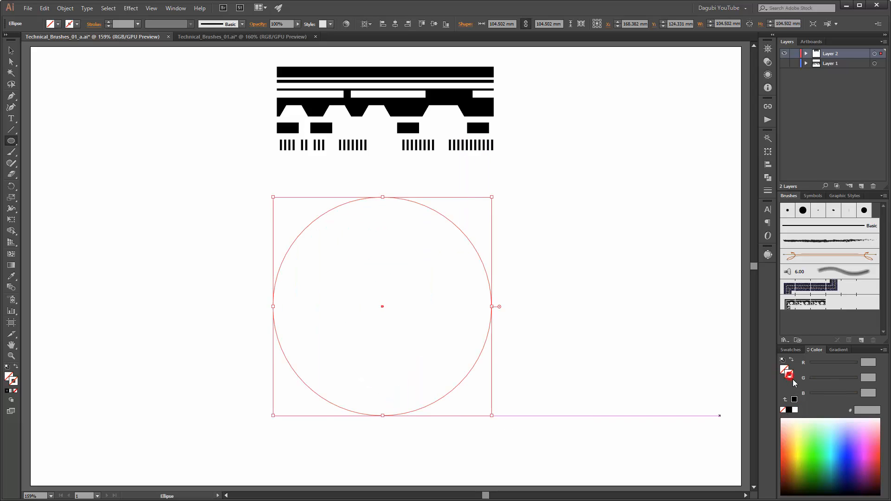
{"action": "left_click", "coordinate": [789, 410]}
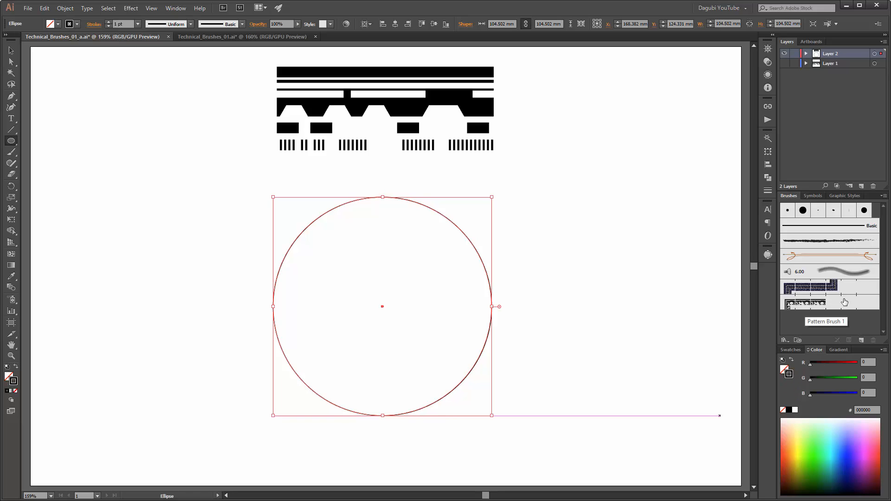
Step: Apply Pattern Brush 1 to the circle and reduce its stroke weight to 0.25 pt
{"action": "left_click", "coordinate": [824, 302]}
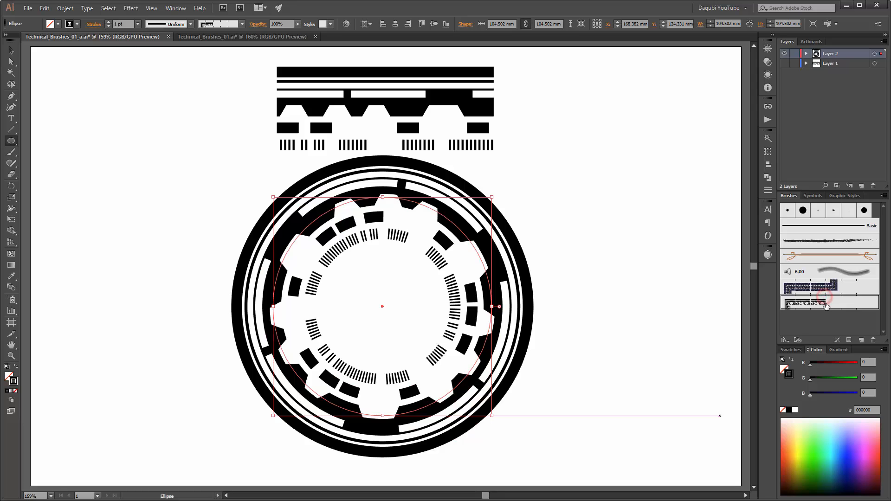
{"action": "left_click", "coordinate": [108, 27]}
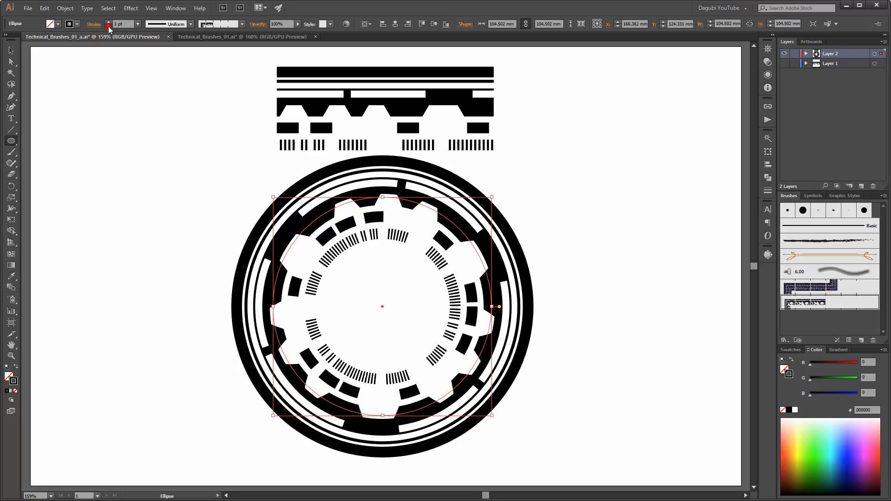
{"action": "left_click", "coordinate": [109, 27]}
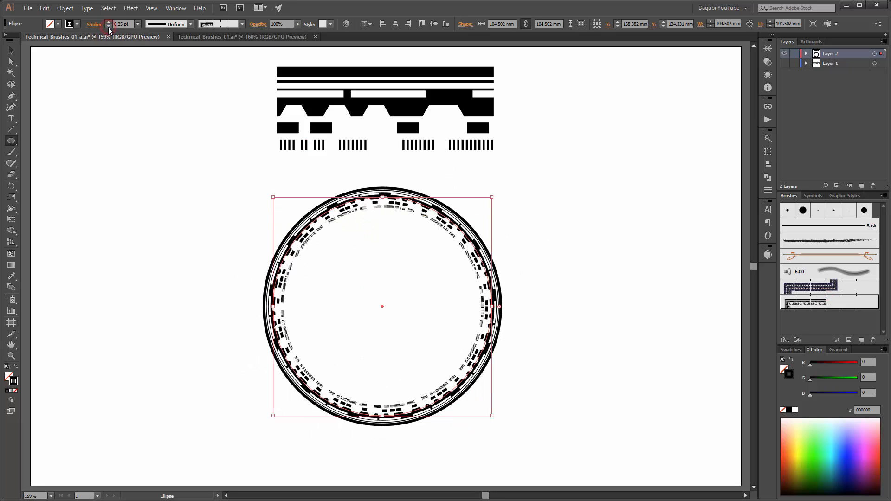
Step: Set the circle's stroke weight to 0.5 pt and try several stroke colors, finishing with blue 334CFF and deselecting it
{"action": "left_click", "coordinate": [109, 22]}
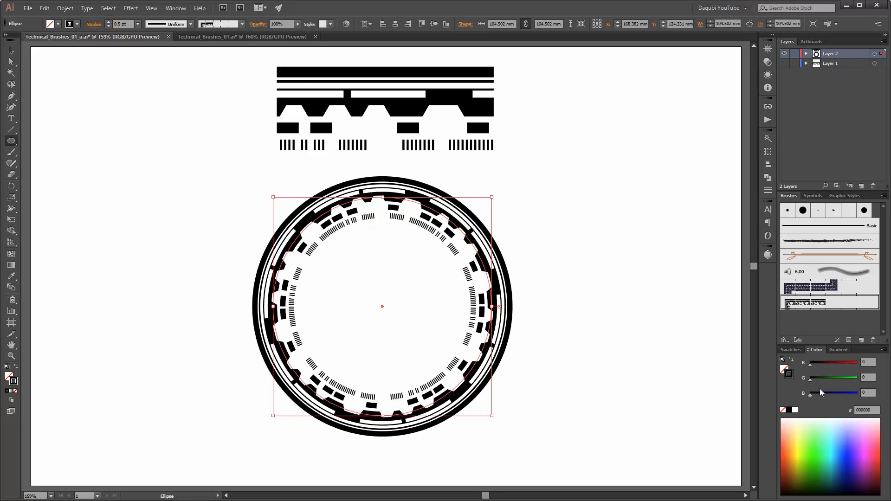
{"action": "left_click", "coordinate": [835, 449]}
{"action": "left_click", "coordinate": [840, 441]}
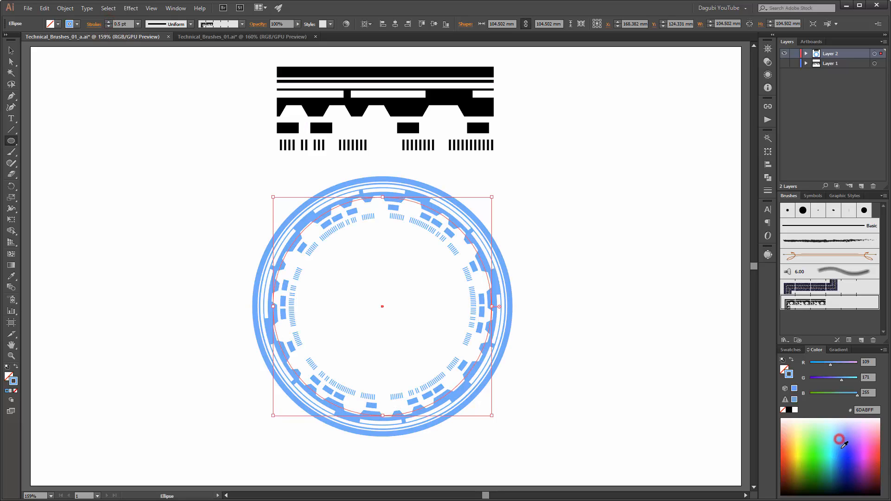
{"action": "left_click", "coordinate": [843, 452]}
{"action": "left_click", "coordinate": [789, 438]}
{"action": "left_click", "coordinate": [794, 454]}
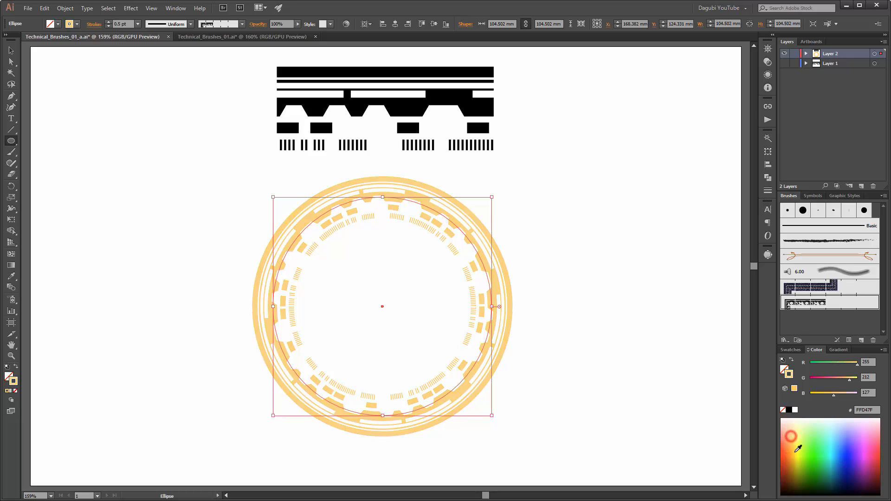
{"action": "left_click", "coordinate": [841, 439]}
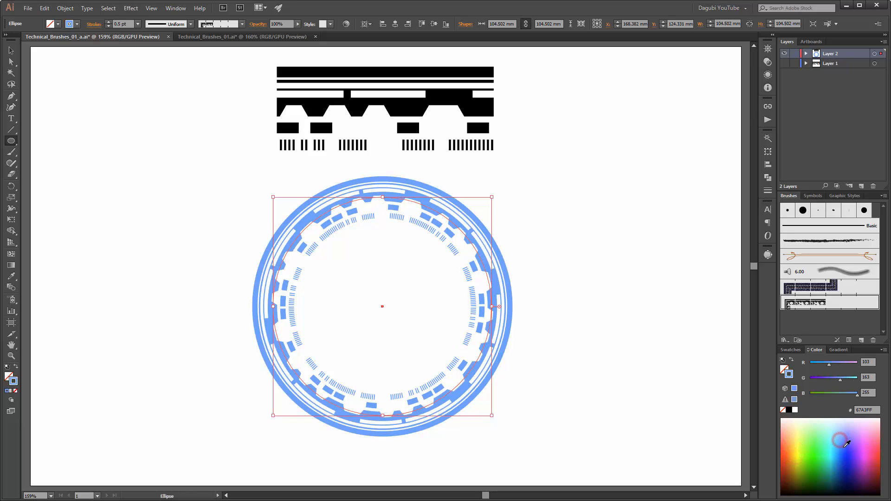
{"action": "left_click", "coordinate": [845, 448]}
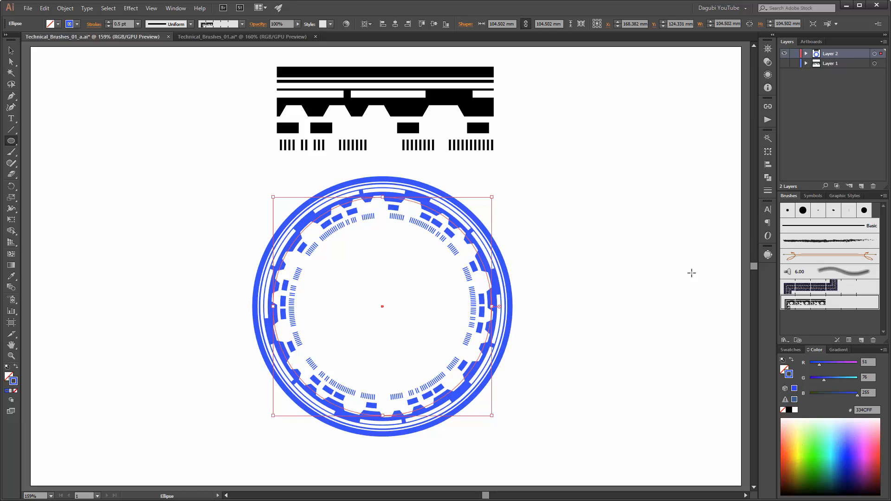
{"action": "left_click", "coordinate": [12, 52]}
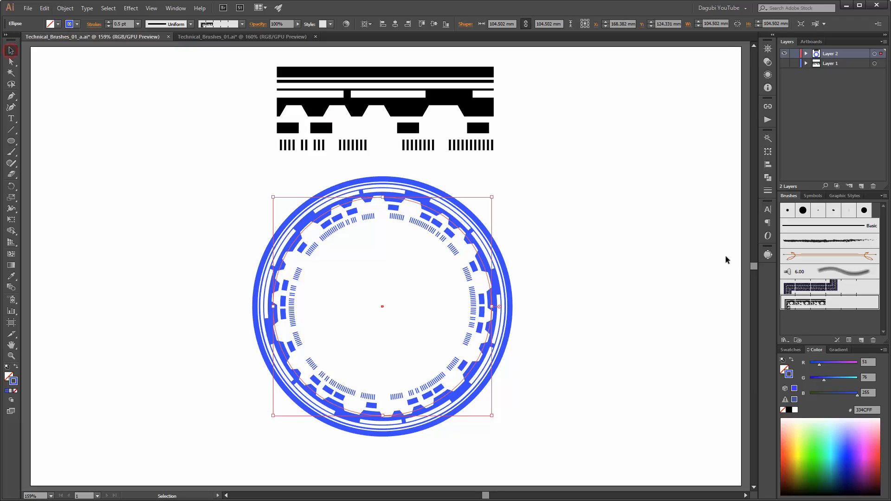
{"action": "left_click", "coordinate": [687, 237]}
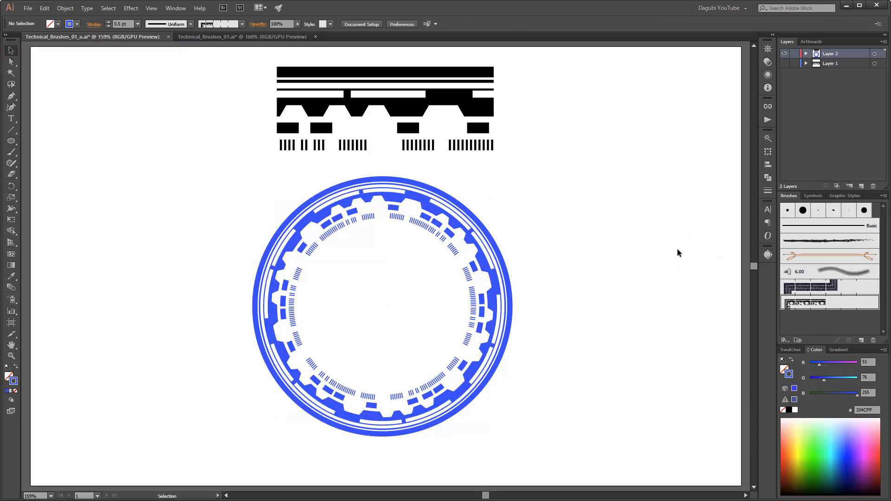
Step: Delete the blue brush-stroked circle and remove Layer 1
{"action": "left_click_drag", "start_coordinate": [590, 250], "coordinate": [354, 345]}
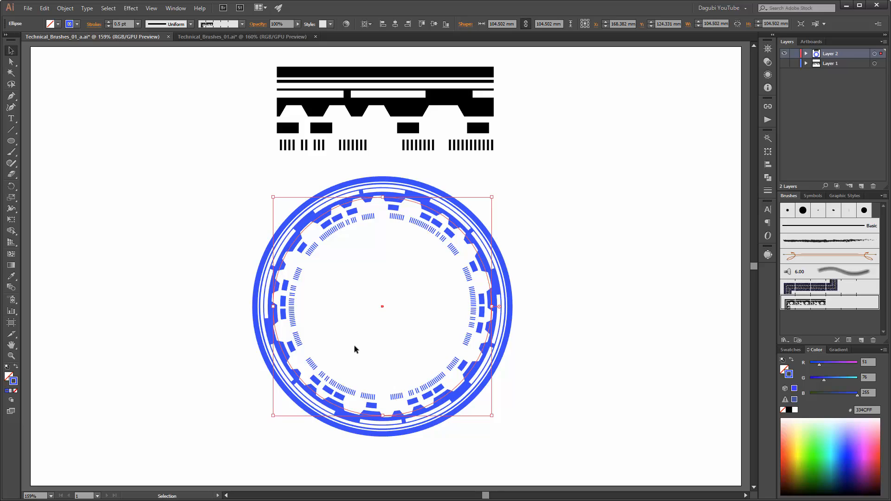
{"action": "key", "text": "Delete"}
{"action": "left_click_drag", "start_coordinate": [848, 64], "coordinate": [873, 186]}
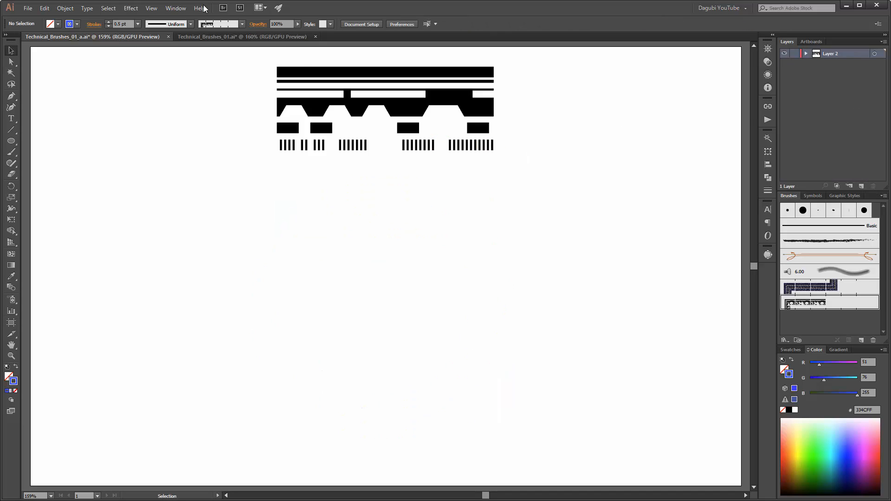
Step: Copy the outlined rectangles from Technical_Brushes_01.ai into a new layer of Technical_Brushes_01_a.ai
{"action": "left_click", "coordinate": [230, 35]}
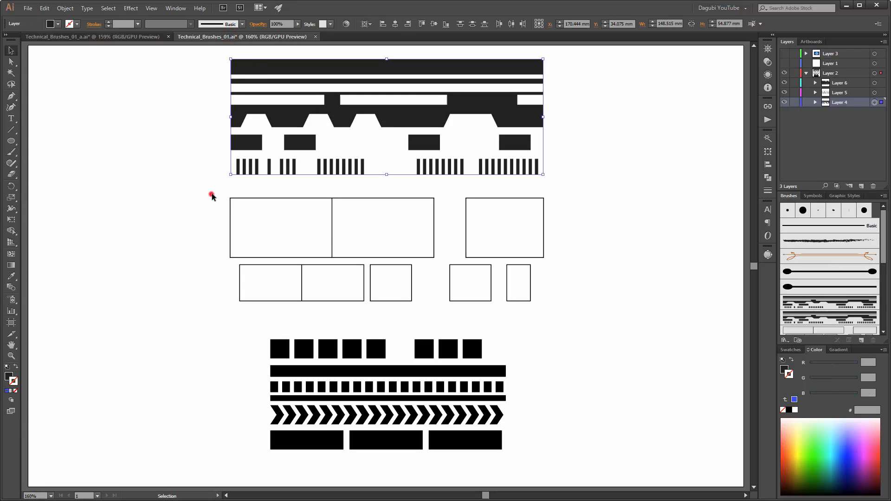
{"action": "left_click_drag", "start_coordinate": [211, 194], "coordinate": [611, 313]}
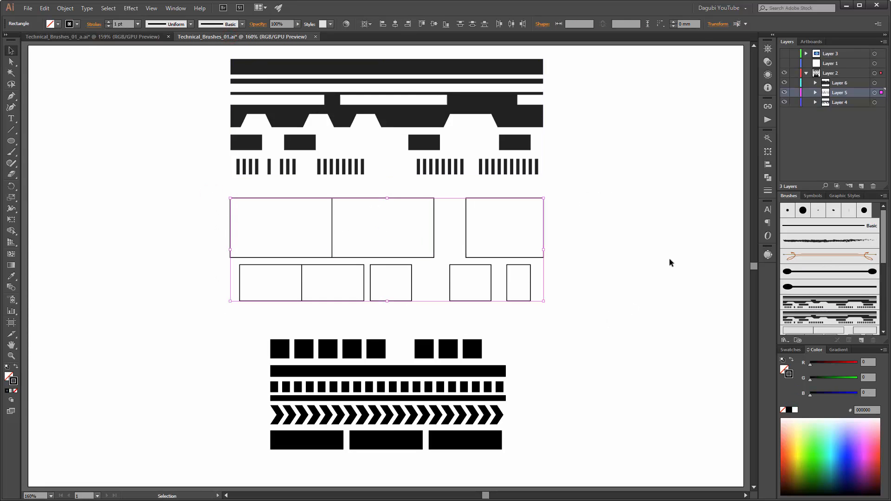
{"action": "left_click", "coordinate": [76, 36]}
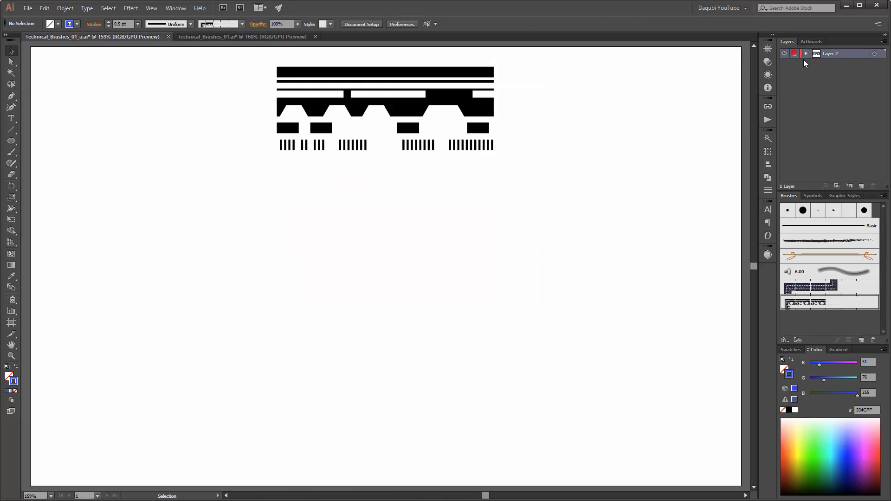
{"action": "left_click", "coordinate": [862, 185]}
{"action": "key", "text": "ctrl+v"}
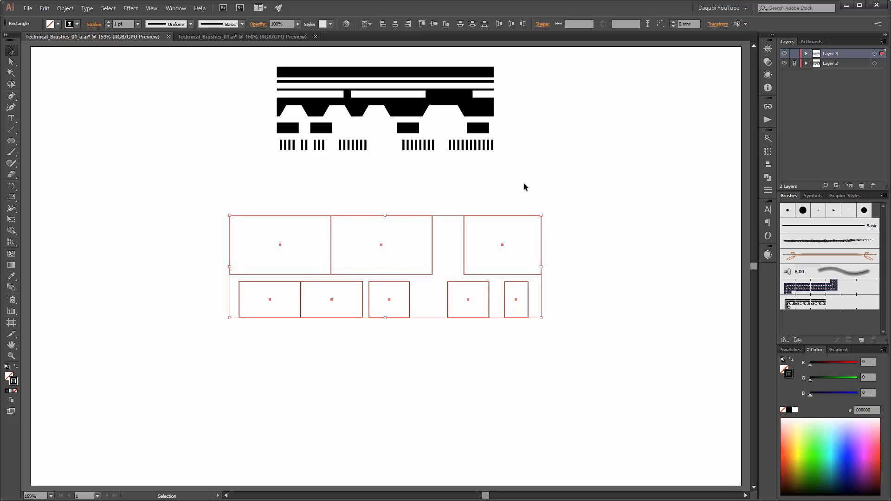
Step: Hide Layer 2 and move the pasted reference rectangles to the upper part of the artboard
{"action": "left_click", "coordinate": [784, 63]}
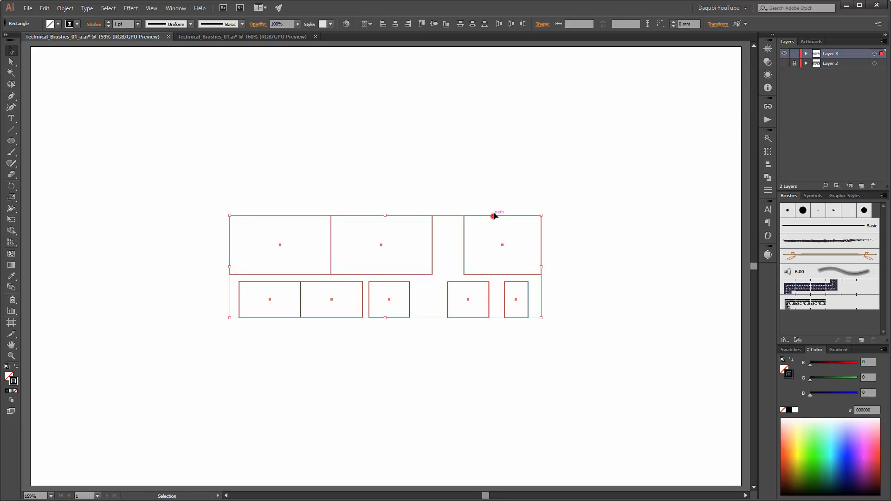
{"action": "left_click_drag", "start_coordinate": [494, 215], "coordinate": [503, 80]}
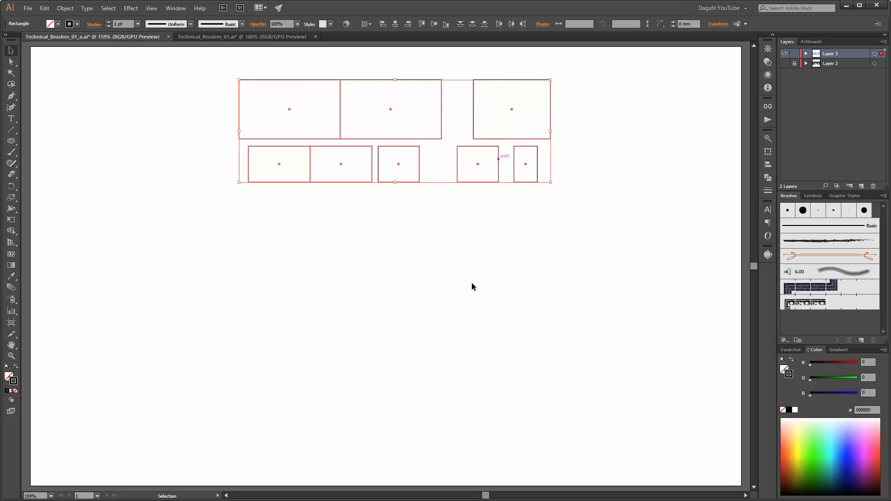
{"action": "left_click", "coordinate": [468, 306]}
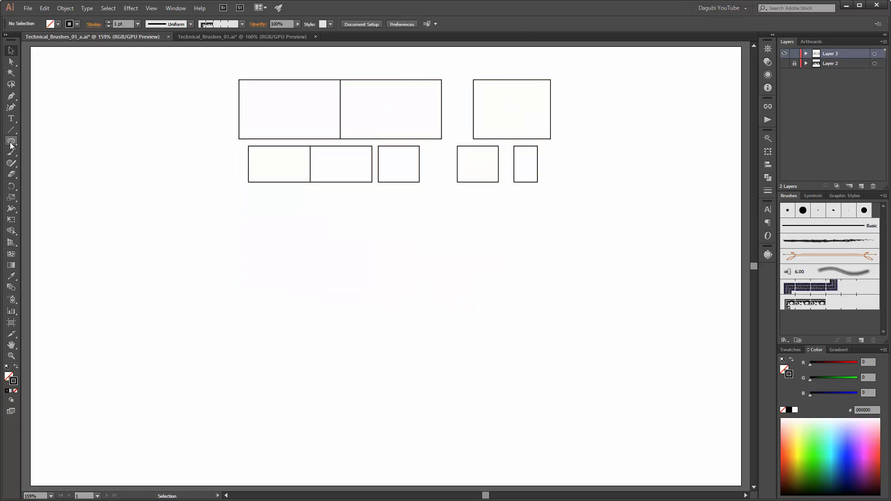
Step: Draw a rectangle about 48.4 by 29 mm below the reference shapes, matching the width of the first reference rectangle
{"action": "left_click_drag", "start_coordinate": [11, 142], "coordinate": [44, 144]}
{"action": "left_click_drag", "start_coordinate": [239, 226], "coordinate": [340, 286]}
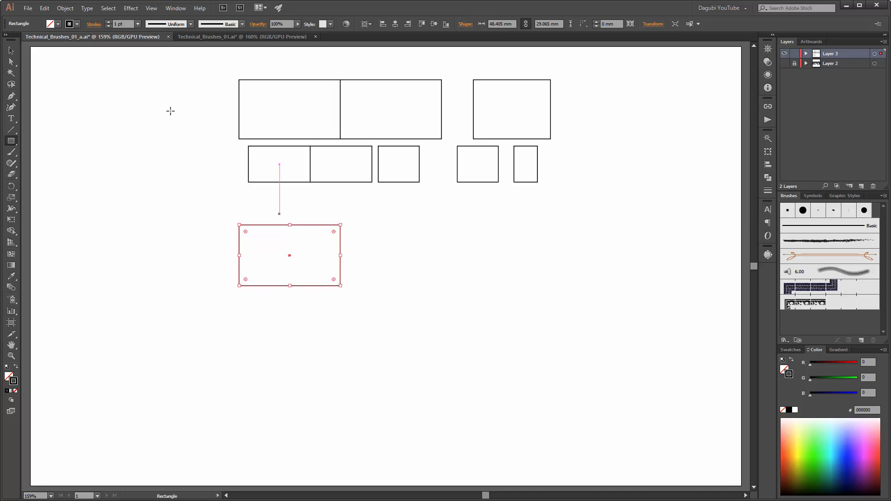
{"action": "left_click", "coordinate": [10, 52]}
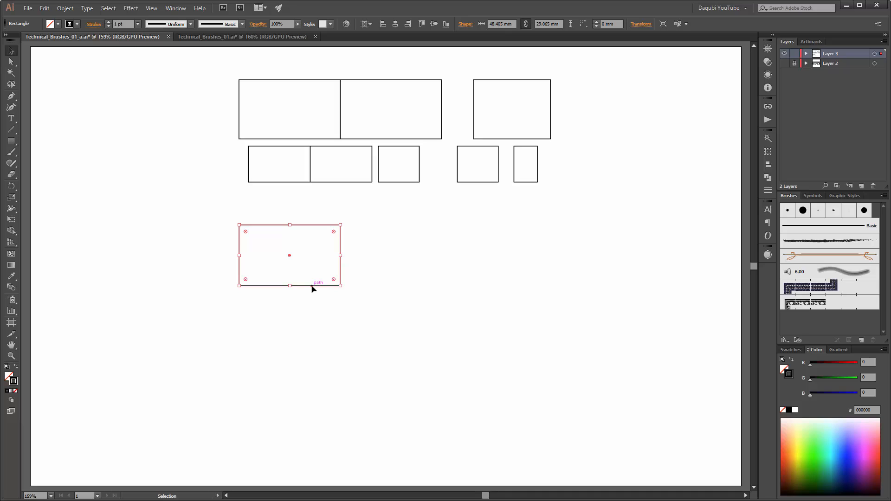
Step: Duplicate the rectangle against its right edge, narrow the copy to about 43.5 mm, and place another copy farther right after a gap
{"action": "key", "text": "ctrl"}
{"action": "left_click_drag", "start_coordinate": [312, 288], "coordinate": [414, 288]}
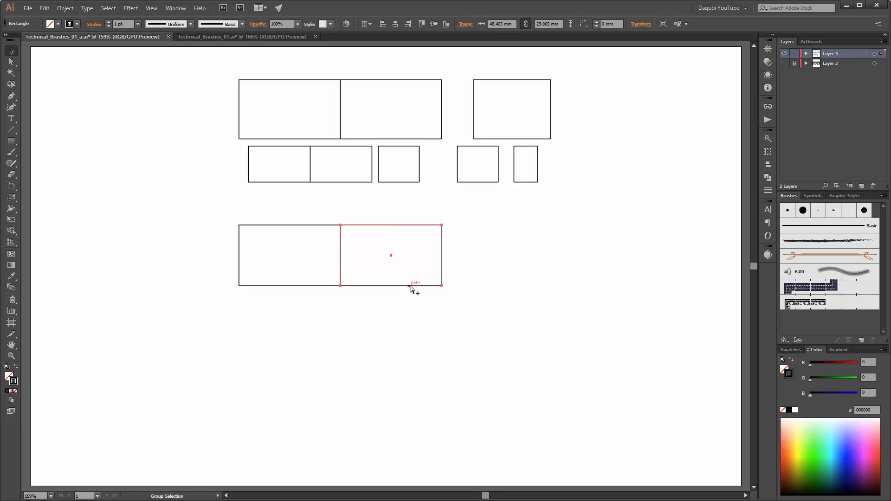
{"action": "left_click_drag", "start_coordinate": [441, 255], "coordinate": [431, 258]}
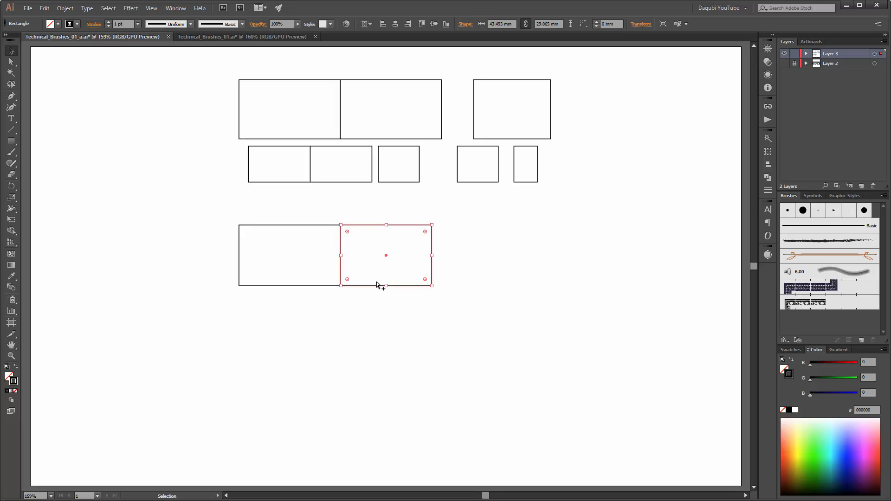
{"action": "left_click_drag", "start_coordinate": [376, 286], "coordinate": [494, 286]}
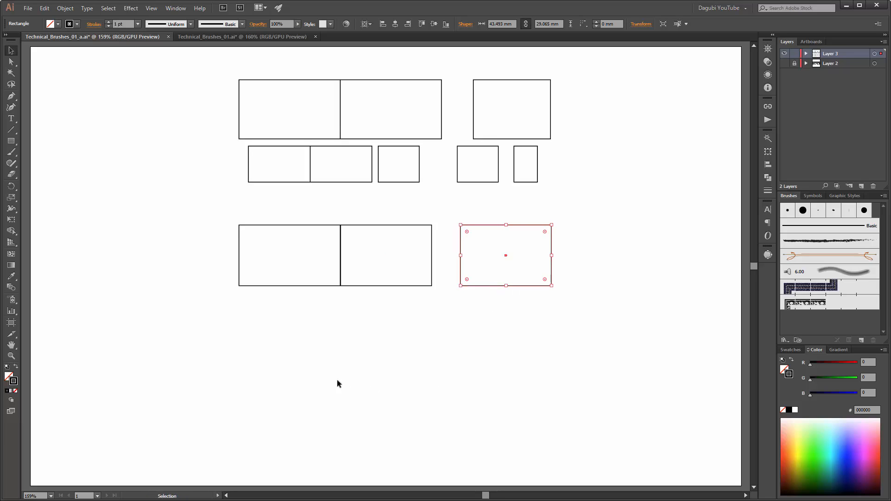
Step: Duplicate the three rectangles into a row below and shrink the copies to about 16.6 mm high
{"action": "left_click_drag", "start_coordinate": [194, 207], "coordinate": [590, 317]}
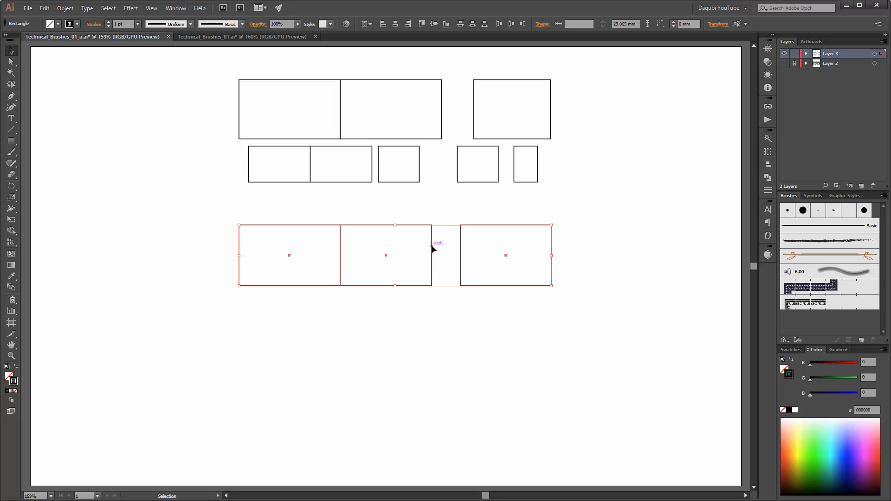
{"action": "key", "text": "ctrl+alt"}
{"action": "left_click_drag", "start_coordinate": [431, 248], "coordinate": [448, 319]}
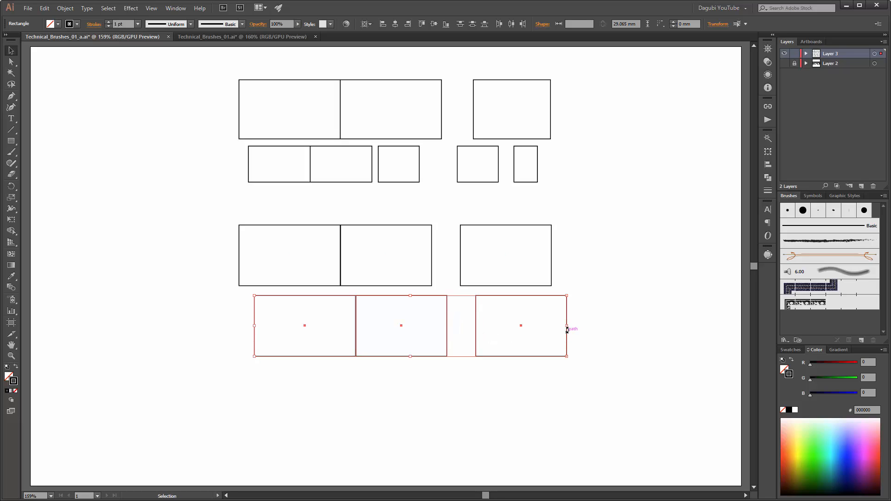
{"action": "left_click_drag", "start_coordinate": [567, 356], "coordinate": [417, 341]}
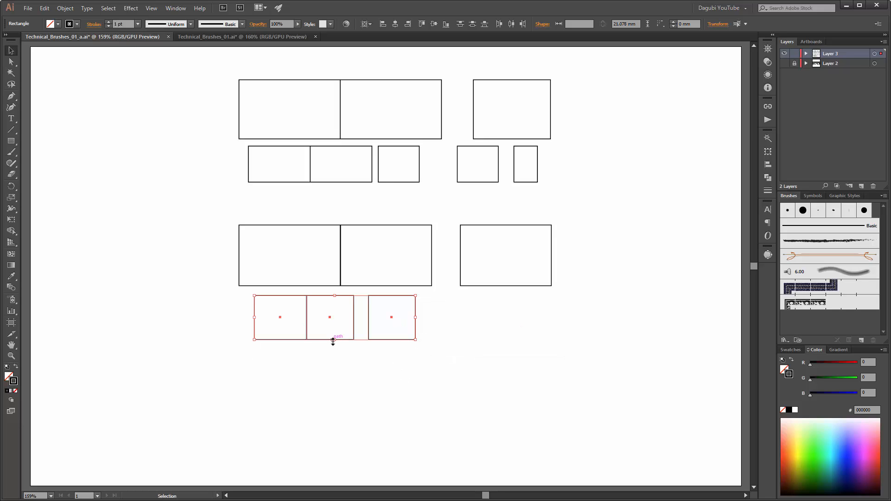
{"action": "left_click_drag", "start_coordinate": [334, 339], "coordinate": [337, 333]}
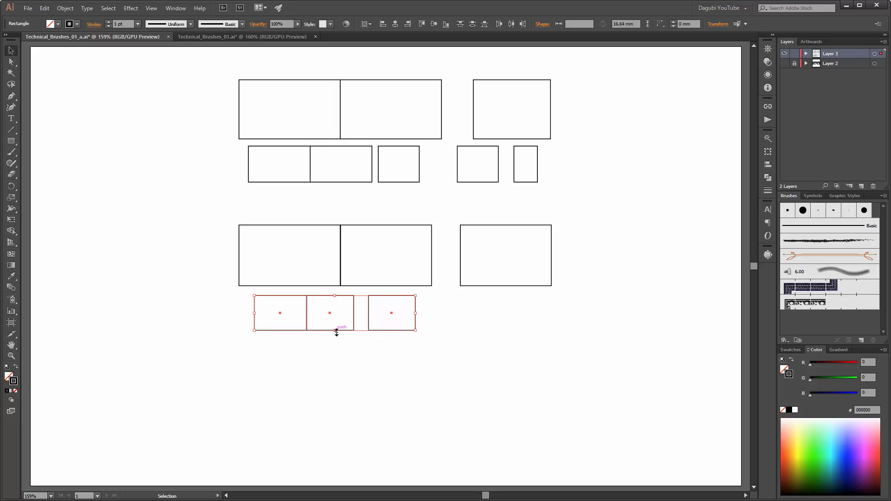
Step: Extend the lower row to the right with two narrower rectangles, the last about 9.9 mm wide
{"action": "left_click", "coordinate": [429, 389]}
{"action": "left_click_drag", "start_coordinate": [440, 364], "coordinate": [513, 313]}
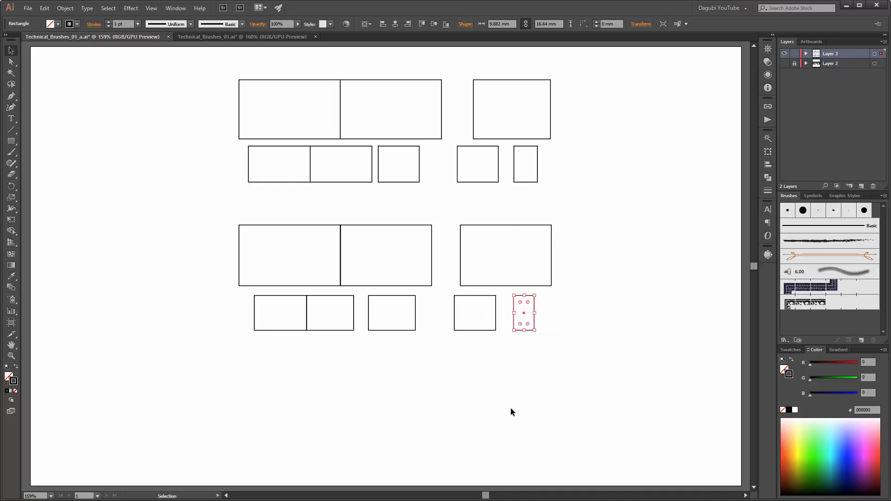
{"action": "left_click", "coordinate": [512, 401]}
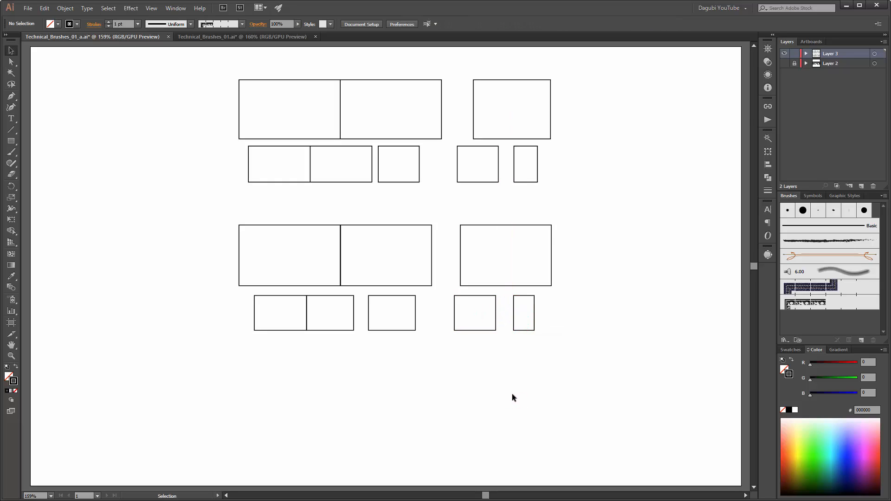
Step: Shift the second large rectangle slightly left so its edge coincides exactly with the first rectangle's edge
{"action": "scroll", "coordinate": [333, 226], "scroll_direction": "up", "scroll_amount": 3}
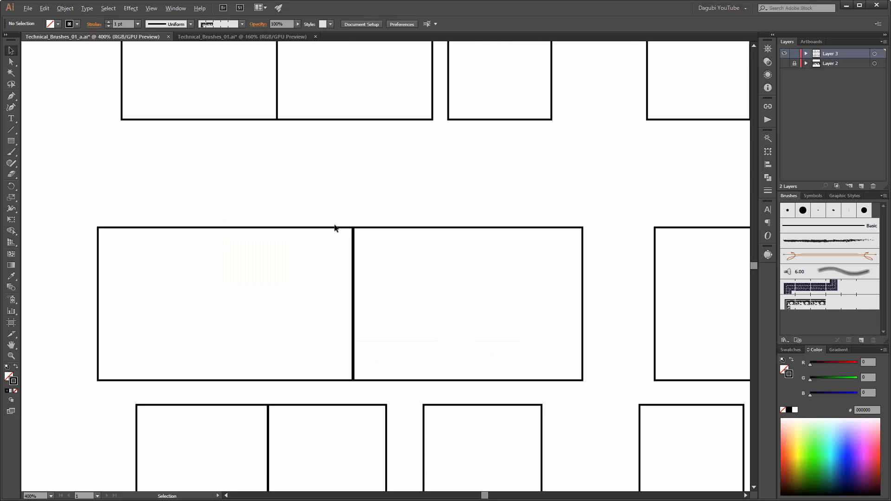
{"action": "scroll", "coordinate": [335, 227], "scroll_direction": "up", "scroll_amount": 1}
{"action": "left_click", "coordinate": [455, 229]}
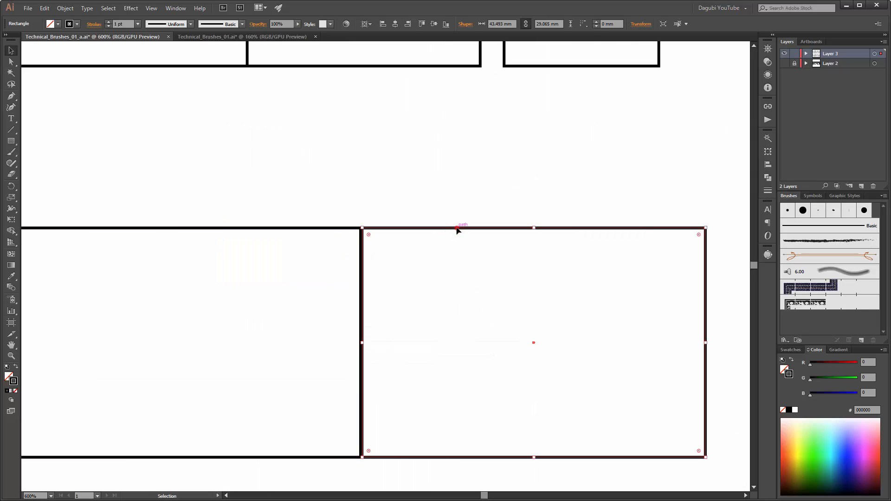
{"action": "left_click_drag", "start_coordinate": [457, 229], "coordinate": [456, 229]}
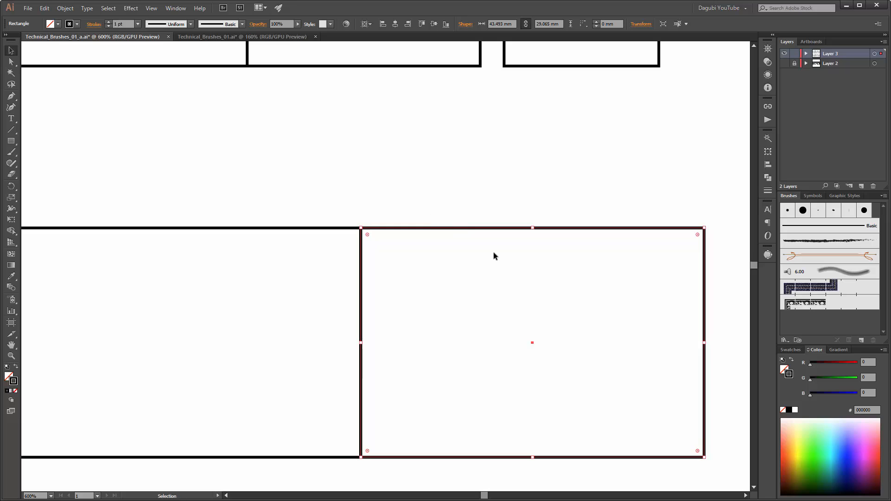
{"action": "scroll", "coordinate": [494, 252], "scroll_direction": "down", "scroll_amount": 3}
{"action": "left_click_drag", "start_coordinate": [596, 238], "coordinate": [485, 248]}
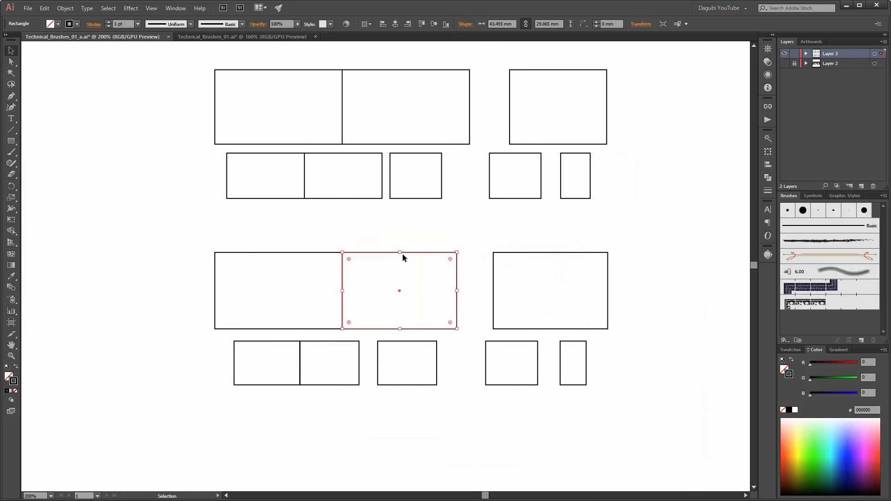
Step: Save the lower set of eight outlined rectangles as a new pattern brush with the colorization method set to Tints
{"action": "left_click_drag", "start_coordinate": [186, 235], "coordinate": [644, 416]}
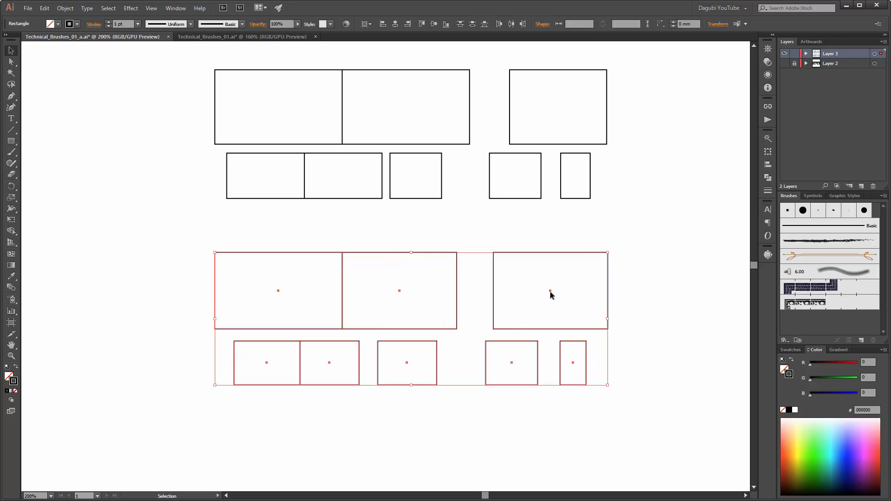
{"action": "left_click", "coordinate": [861, 341]}
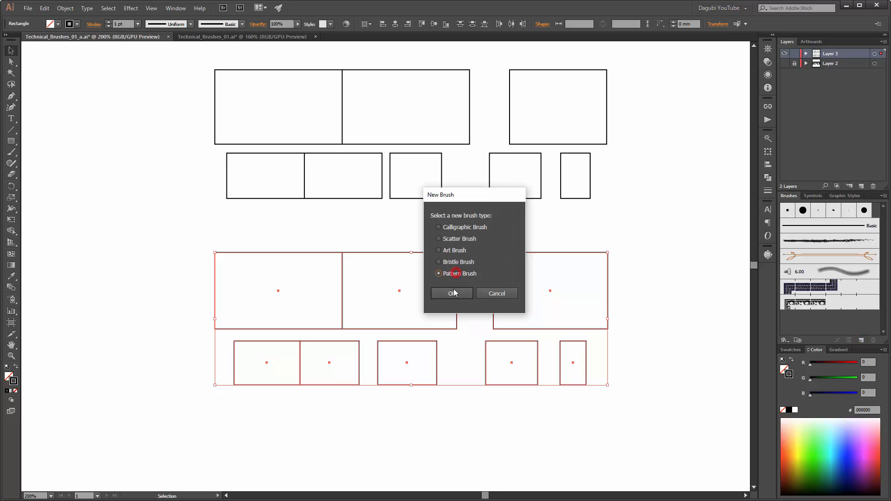
{"action": "left_click", "coordinate": [454, 292]}
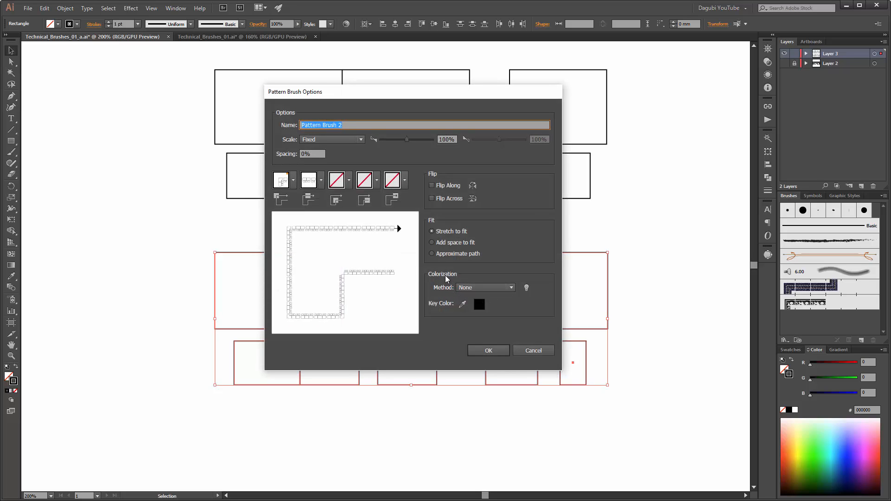
{"action": "left_click", "coordinate": [467, 288]}
{"action": "left_click", "coordinate": [469, 308]}
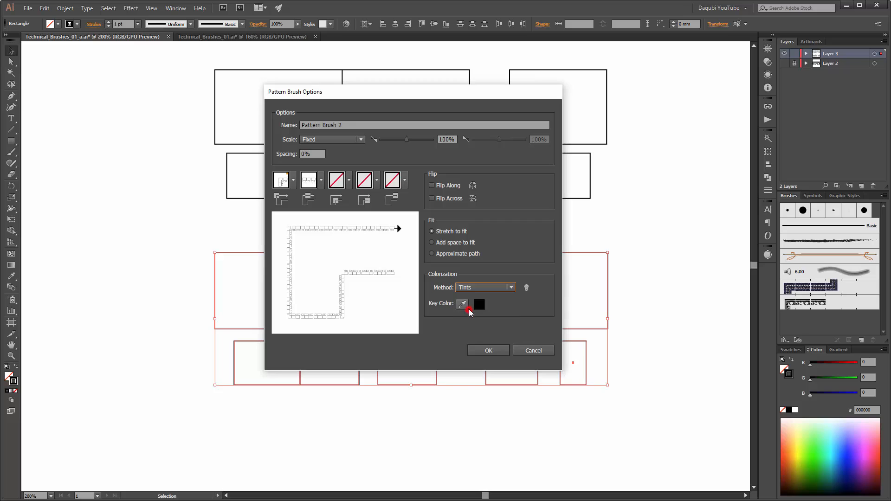
{"action": "left_click", "coordinate": [499, 352]}
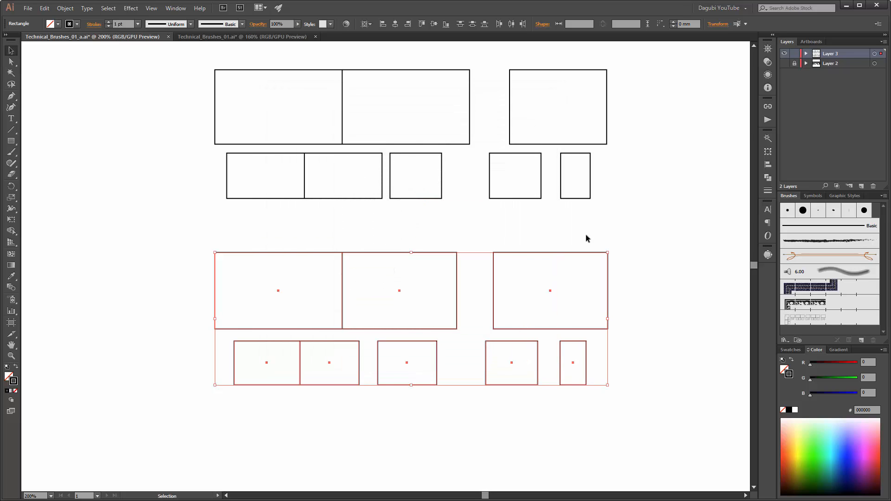
Step: Delete the upper reference rectangles and move the recreated rectangle pattern up to the artboard's upper edge
{"action": "left_click_drag", "start_coordinate": [183, 55], "coordinate": [277, 349]}
{"action": "key", "text": "Delete"}
{"action": "key", "text": "ctrl+0"}
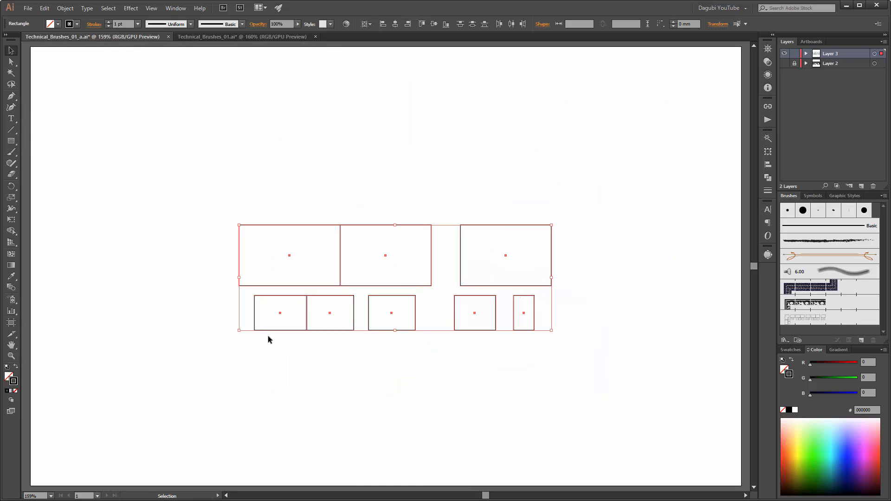
{"action": "left_click_drag", "start_coordinate": [384, 224], "coordinate": [380, 72]}
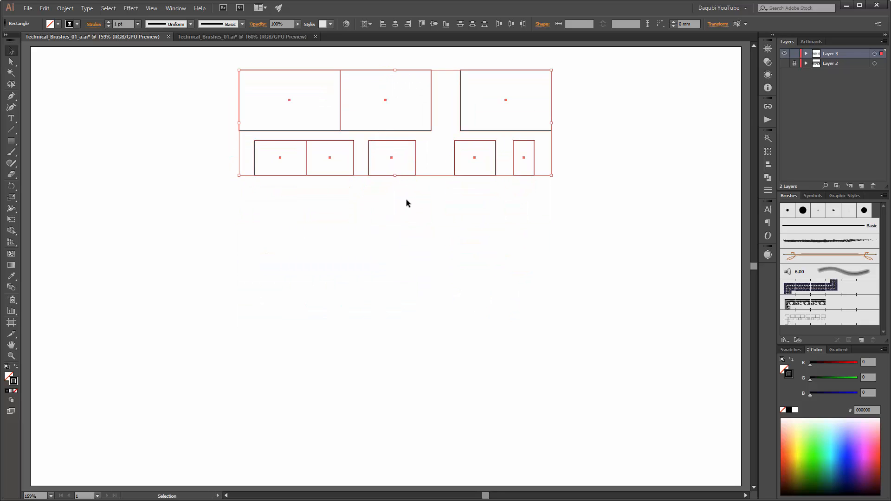
{"action": "left_click", "coordinate": [425, 254]}
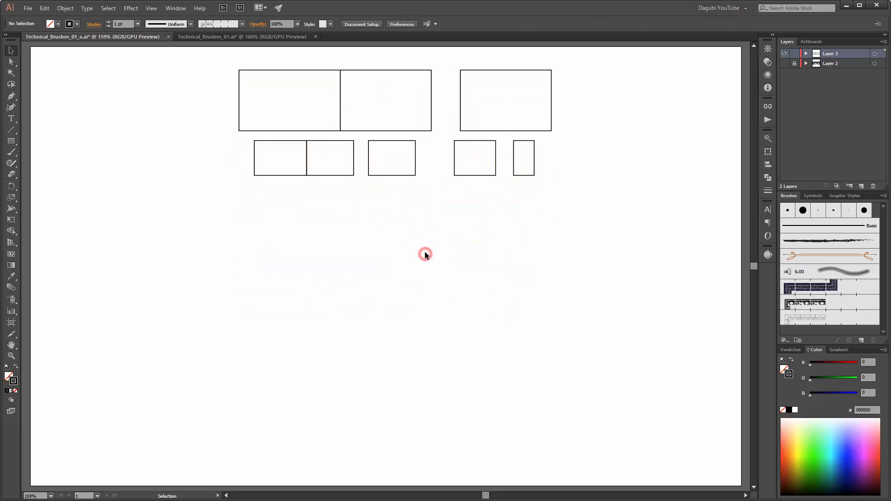
Step: Draw a circle about 98.5 mm in diameter below the rectangle pattern and apply the new rectangle pattern brush to it
{"action": "left_click", "coordinate": [11, 140]}
{"action": "left_click", "coordinate": [44, 163]}
{"action": "mouse_move", "coordinate": [349, 221]}
{"action": "left_mouse_down"}
{"action": "mouse_move", "coordinate": [523, 424]}
{"action": "mouse_move", "coordinate": [465, 421]}
{"action": "left_mouse_up"}
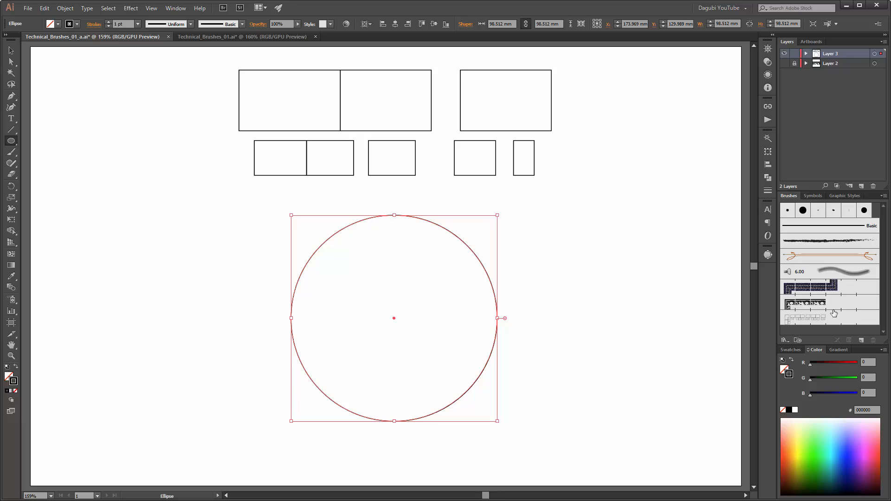
{"action": "left_click", "coordinate": [810, 319]}
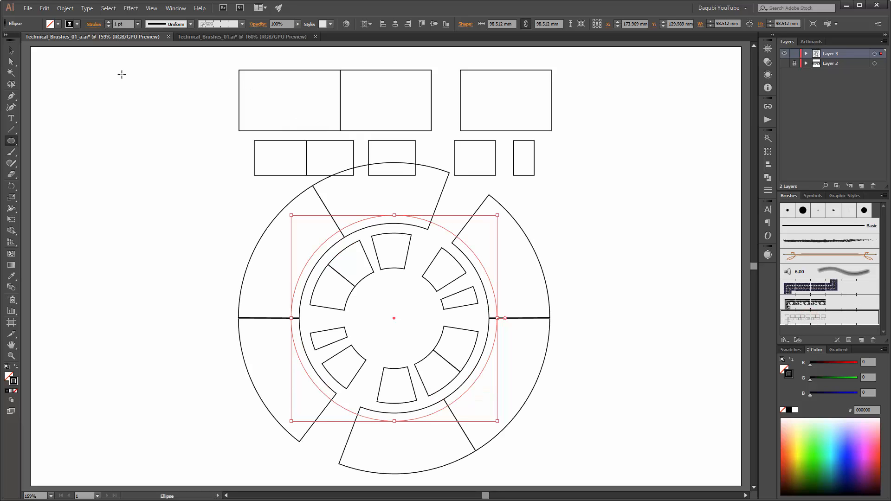
Step: Set the ring's stroke weight to 0.5 pt, deselect it, and save the document
{"action": "left_click", "coordinate": [110, 25]}
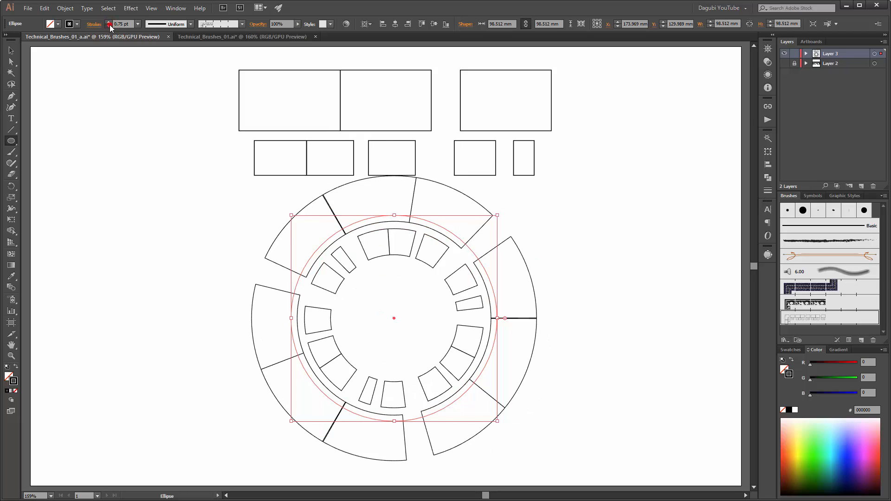
{"action": "left_click", "coordinate": [109, 26]}
{"action": "left_click", "coordinate": [110, 25]}
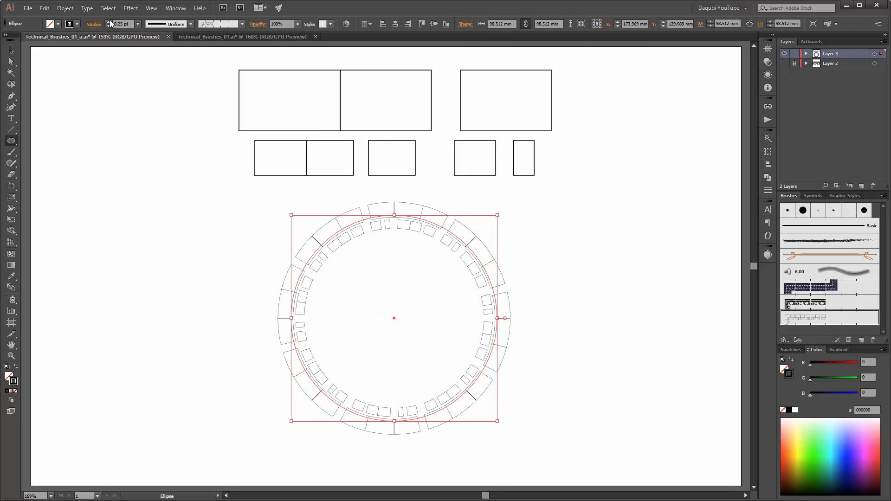
{"action": "left_click", "coordinate": [110, 21]}
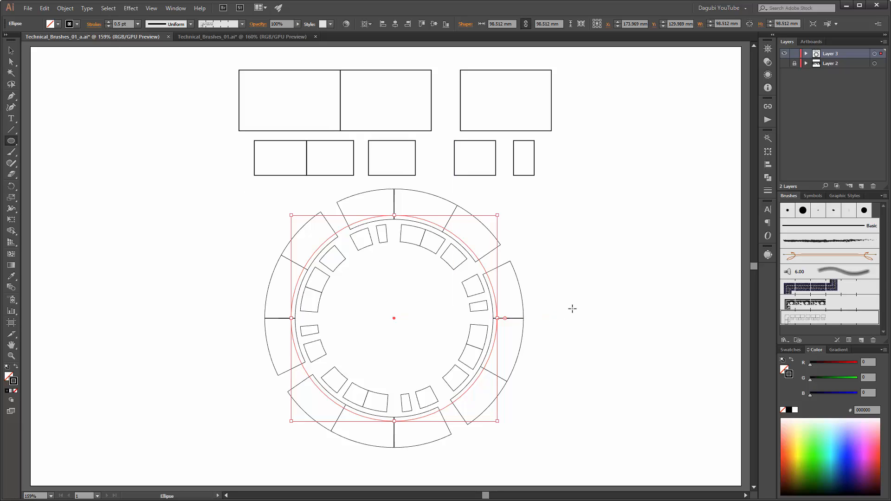
{"action": "left_click", "coordinate": [691, 278], "text": "ctrl"}
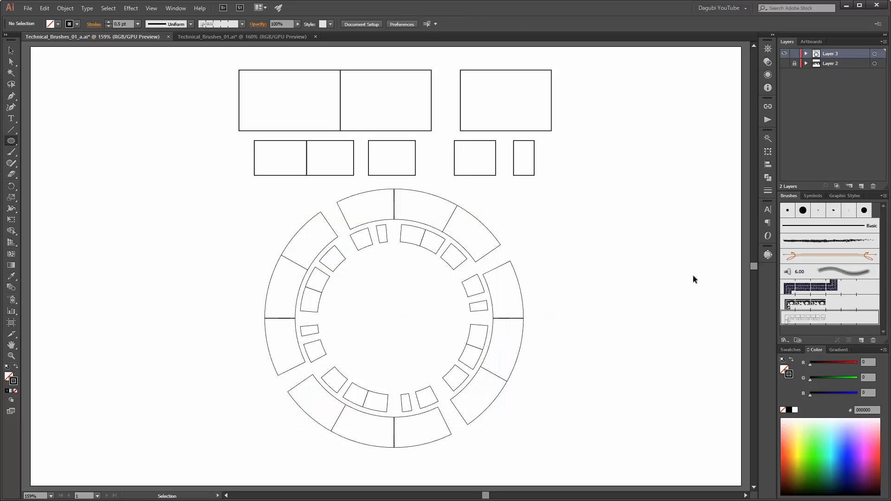
{"action": "key", "text": "ctrl+s"}
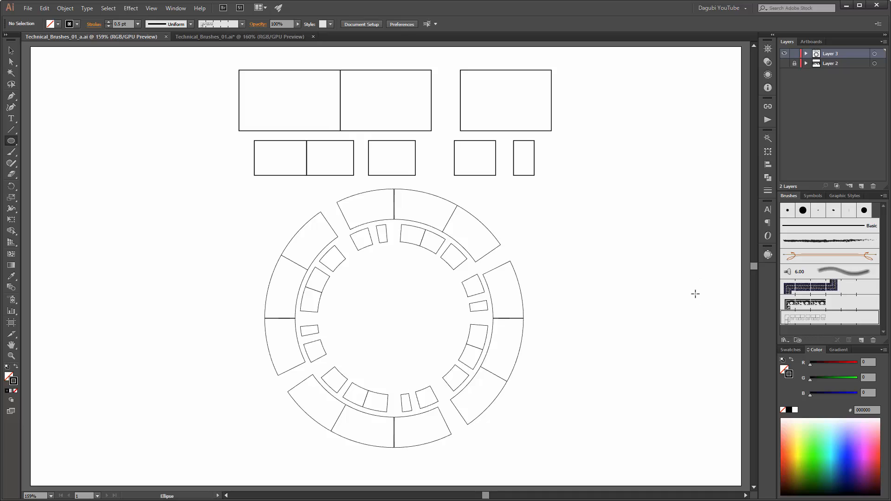
Step: Delete the technical ring below the rectangle pattern
{"action": "left_click", "coordinate": [12, 50]}
{"action": "left_click_drag", "start_coordinate": [238, 231], "coordinate": [589, 354]}
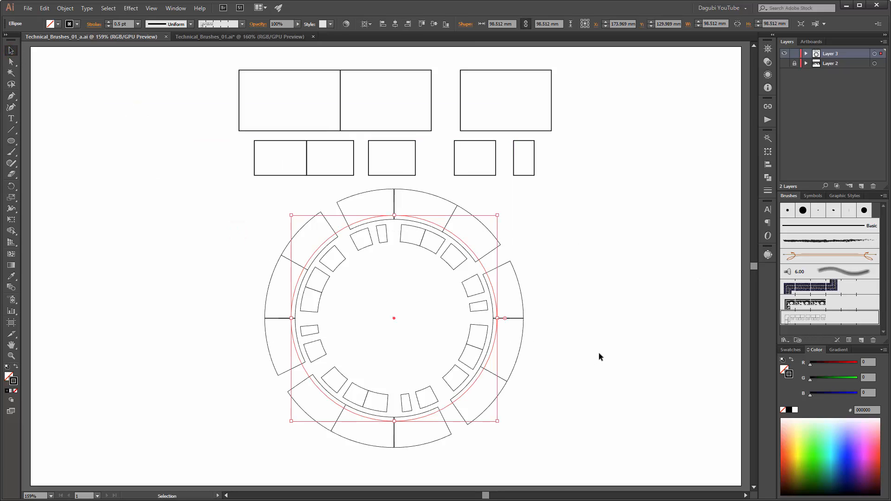
{"action": "key", "text": "Delete"}
Step: Lock Layer 3, add a new empty layer above it, and hide the rectangle pattern on Layer 3
{"action": "left_click", "coordinate": [795, 53]}
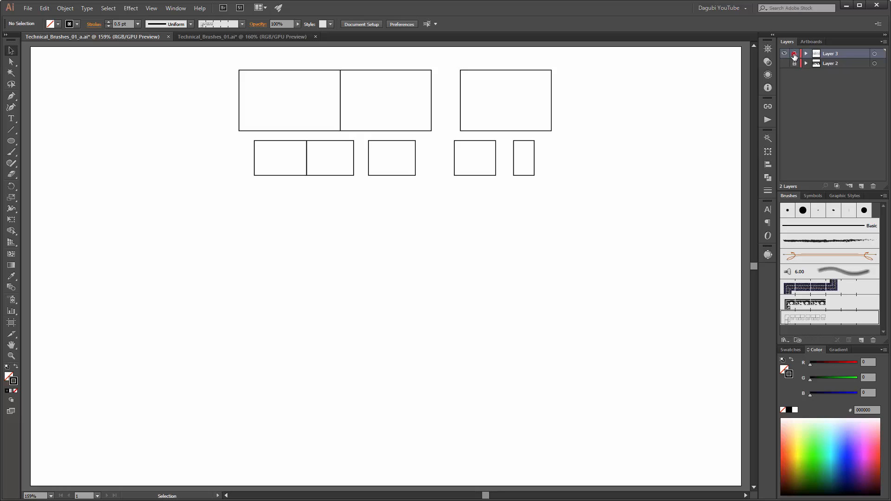
{"action": "left_click", "coordinate": [860, 185]}
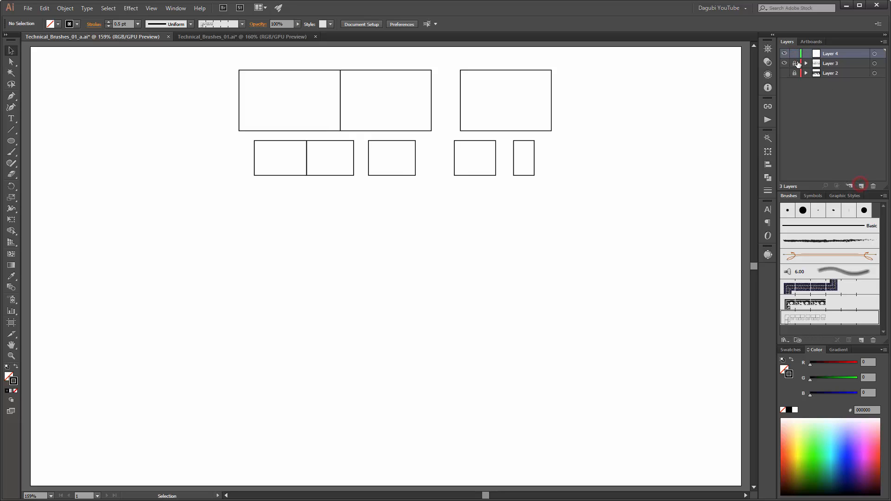
{"action": "left_click", "coordinate": [784, 73]}
{"action": "left_click_drag", "start_coordinate": [784, 74], "coordinate": [784, 63]}
Step: Copy the squares, bars and chevrons pattern from Technical_Brushes_01.ai into Technical_Brushes_01_a.ai and place it near the artboard's upper edge
{"action": "left_click", "coordinate": [261, 37]}
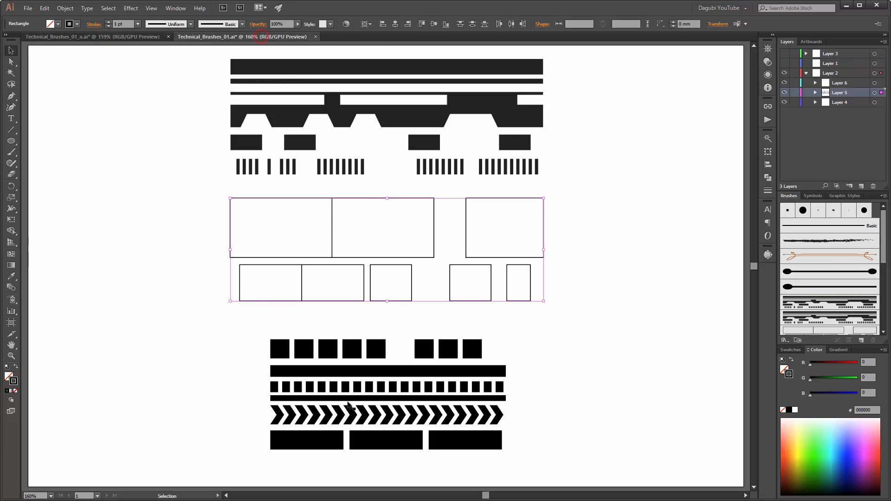
{"action": "mouse_move", "coordinate": [224, 319]}
{"action": "left_mouse_down"}
{"action": "mouse_move", "coordinate": [565, 425]}
{"action": "mouse_move", "coordinate": [589, 464]}
{"action": "left_mouse_up"}
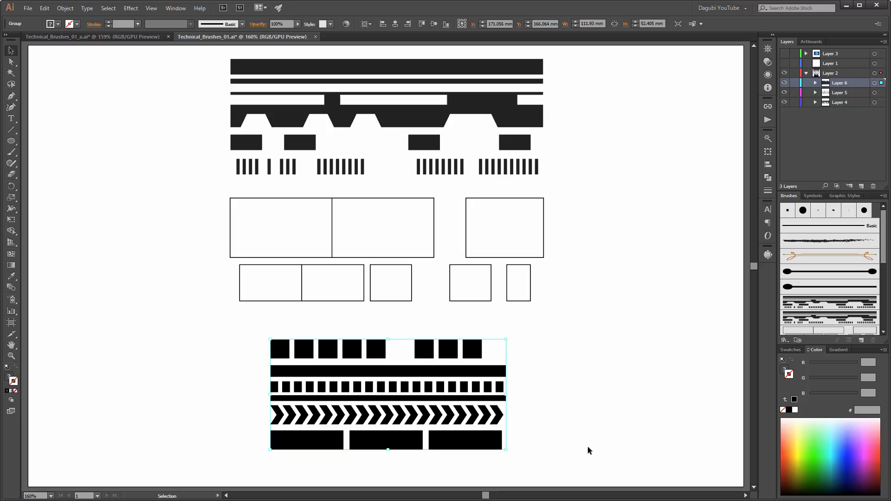
{"action": "key", "text": "ctrl+c"}
{"action": "left_click", "coordinate": [82, 35]}
{"action": "left_click", "coordinate": [437, 201]}
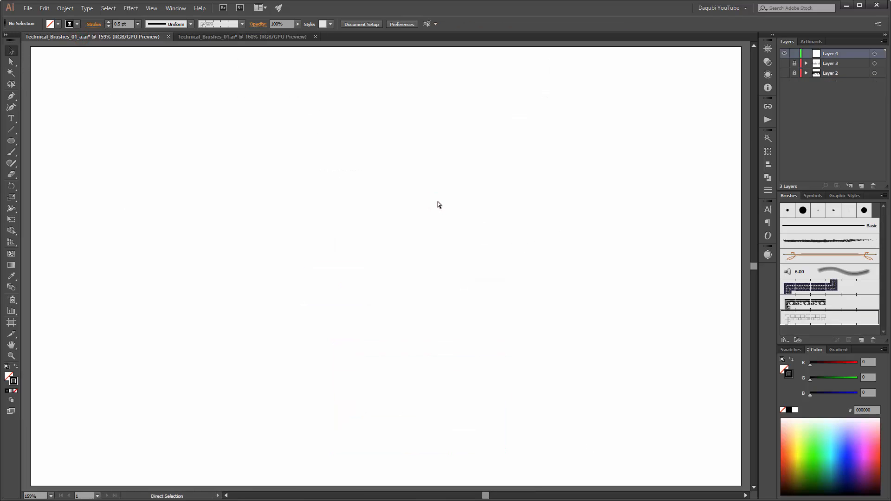
{"action": "key", "text": "ctrl+v"}
{"action": "left_click_drag", "start_coordinate": [449, 213], "coordinate": [454, 64]}
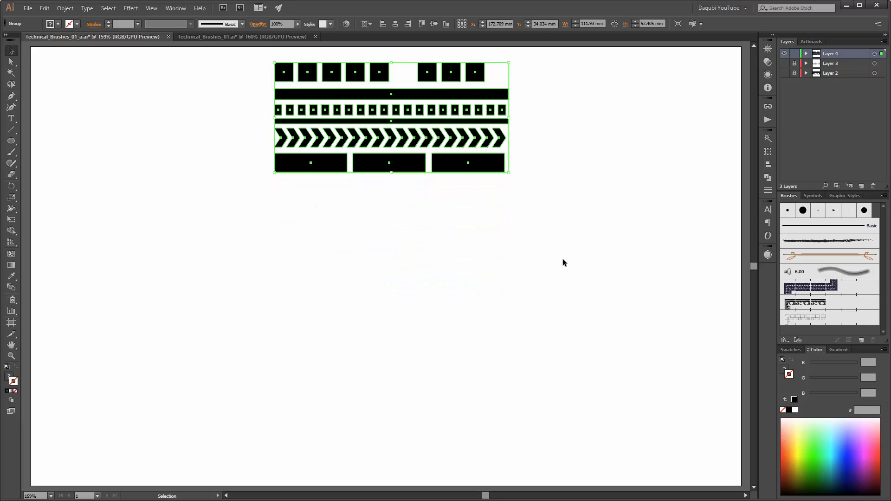
{"action": "left_click", "coordinate": [563, 260]}
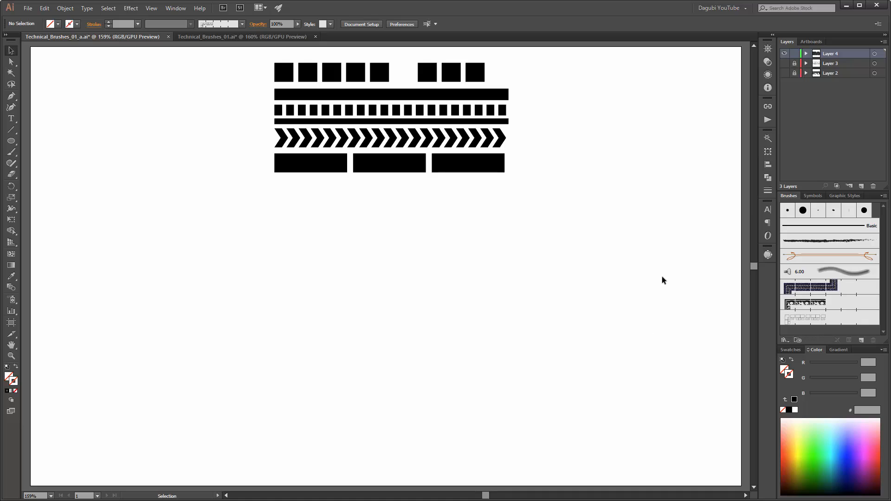
Step: Draw a square about 10.2 mm wide below the reference pattern, aligned with its left edge, and fill it with black
{"action": "left_click_drag", "start_coordinate": [11, 141], "coordinate": [40, 144]}
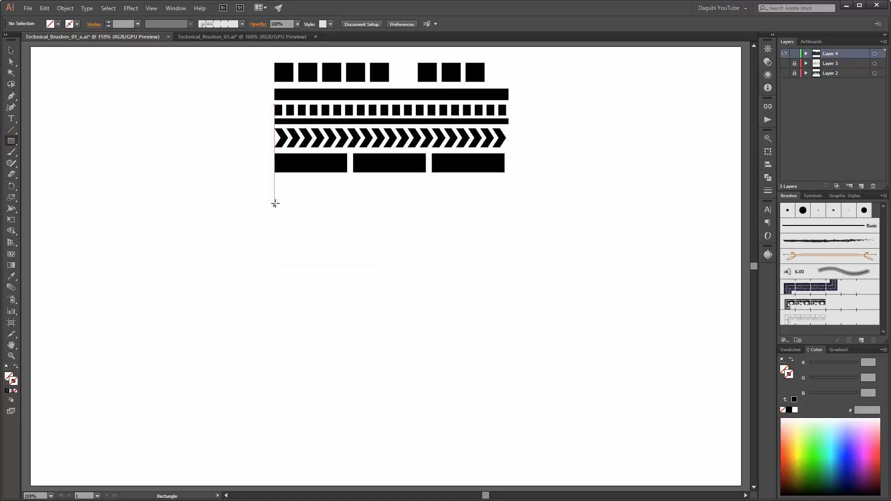
{"action": "left_click_drag", "start_coordinate": [275, 215], "coordinate": [295, 235]}
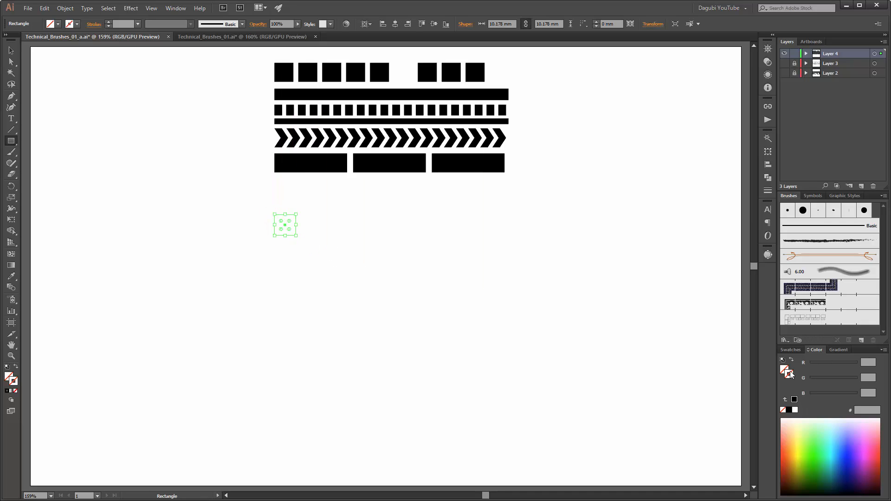
{"action": "left_click", "coordinate": [788, 410]}
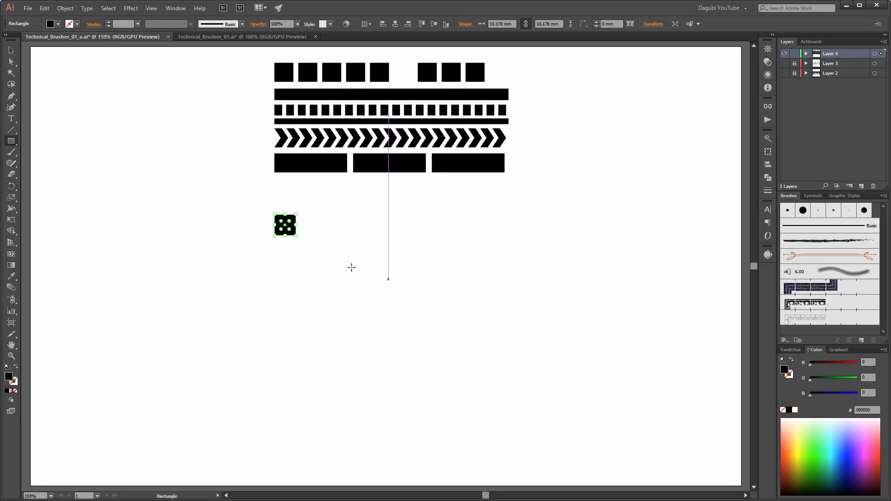
{"action": "left_click", "coordinate": [11, 50]}
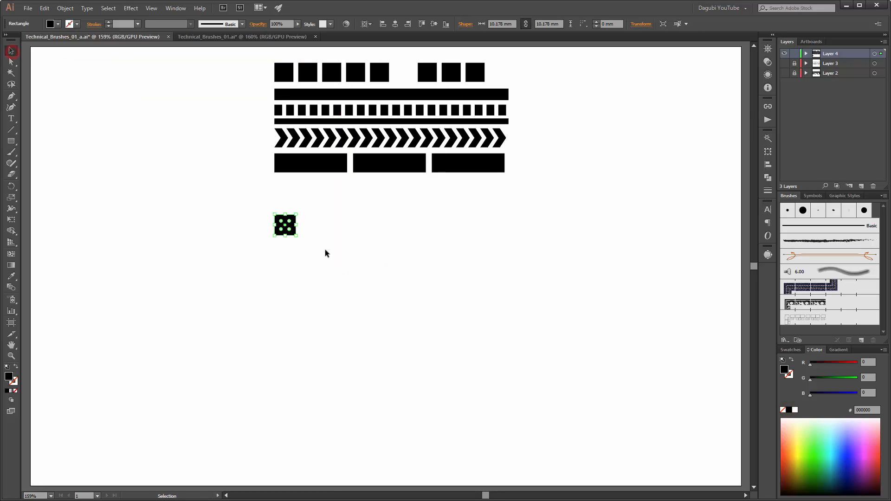
Step: Duplicate the black square to the right with a small gap and repeat the copy to form a row of eight squares
{"action": "key", "text": "ctrl+alt"}
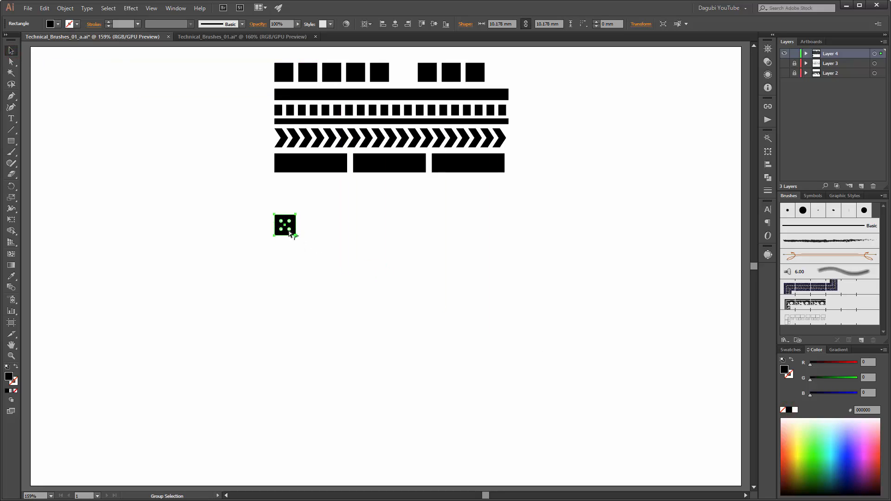
{"action": "left_click_drag", "start_coordinate": [286, 232], "coordinate": [313, 235]}
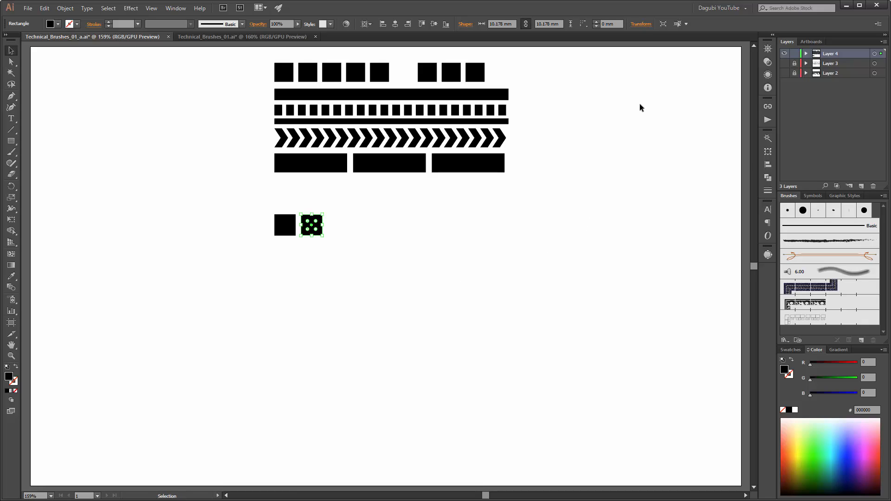
{"action": "key", "text": "a"}
{"action": "key", "text": "ctrl+d"}
{"action": "key", "text": "ctrl+d"}
{"action": "key", "text": "ctrl+d"}
{"action": "key", "text": "ctrl+d"}
{"action": "key", "text": "ctrl+d"}
{"action": "key", "text": "ctrl+d"}
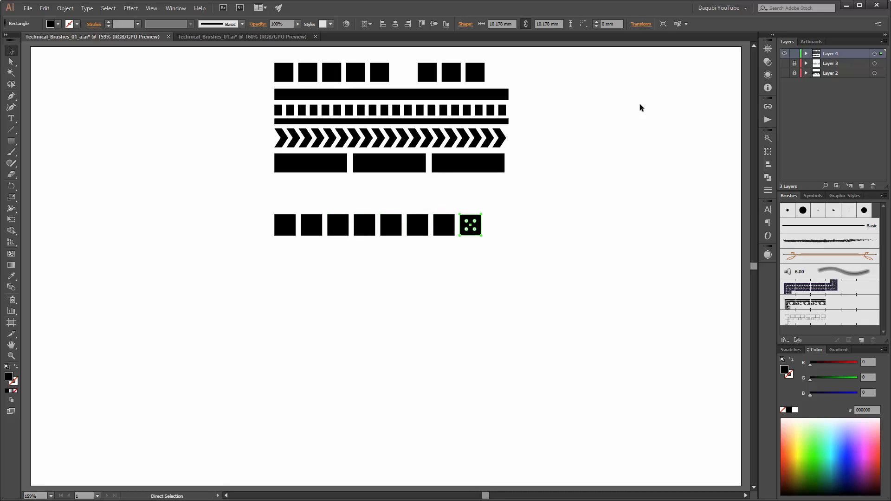
{"action": "key", "text": "v"}
{"action": "left_click", "coordinate": [325, 329]}
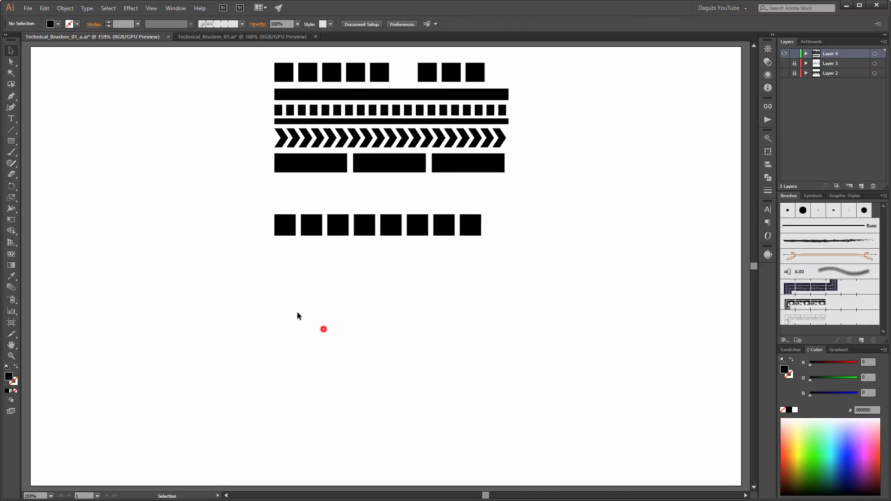
Step: Add a bar about 110 by 6.4 mm beneath the squares, and shrink a copy below it to about 3.9 by 5.3 mm
{"action": "left_click", "coordinate": [291, 235]}
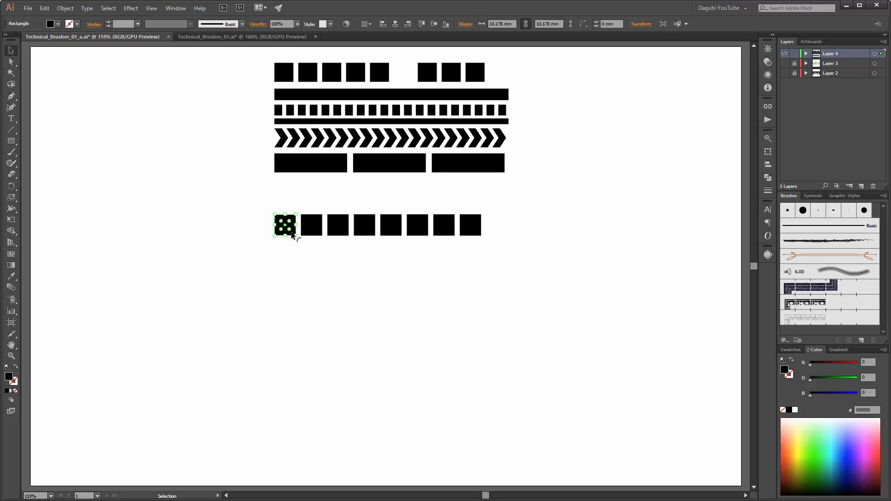
{"action": "left_click_drag", "start_coordinate": [291, 235], "coordinate": [505, 259]}
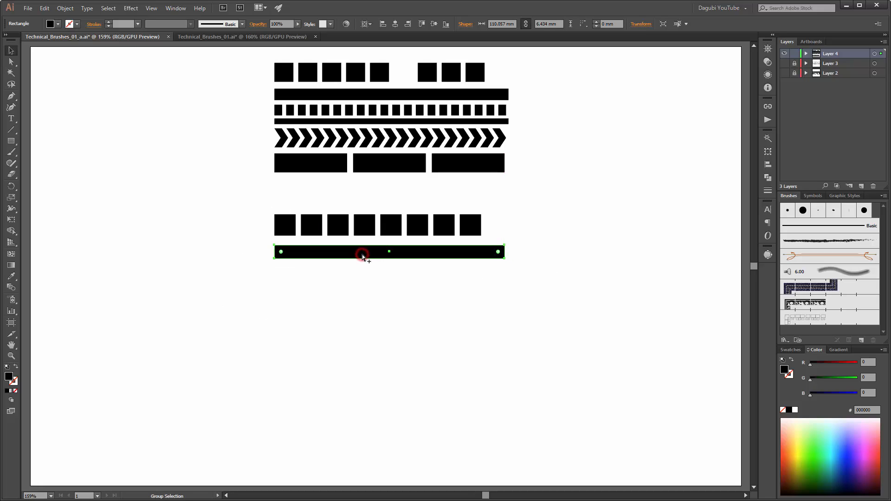
{"action": "left_click_drag", "start_coordinate": [361, 254], "coordinate": [360, 274]}
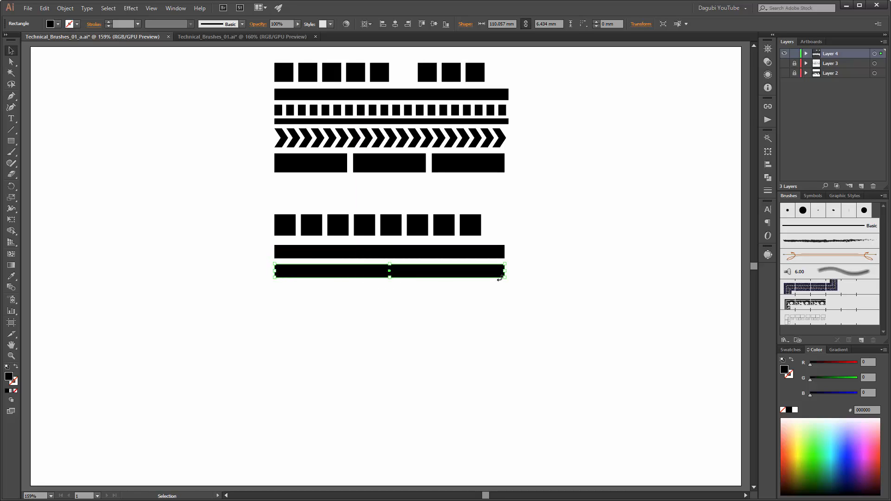
{"action": "left_click_drag", "start_coordinate": [504, 277], "coordinate": [284, 278]}
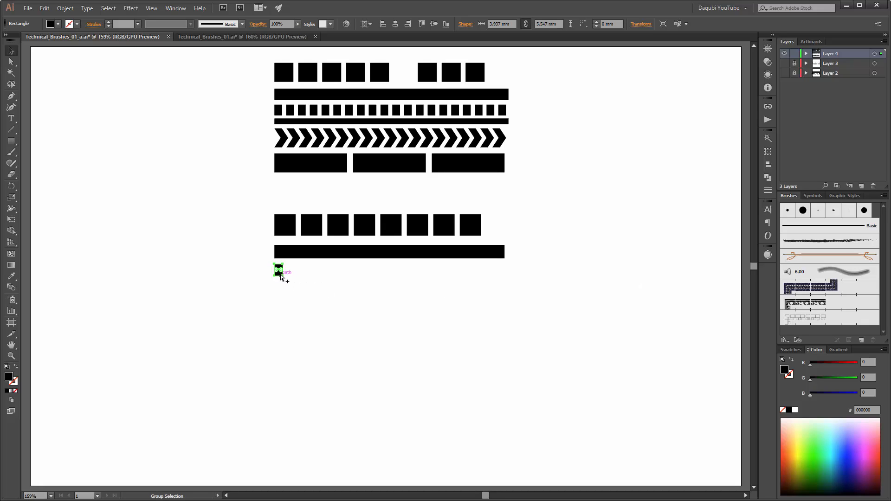
Step: Duplicate the small rectangle to the right and repeat the copy to form a row of sixteen, removing the copy that overshoots the bar
{"action": "left_click_drag", "start_coordinate": [279, 273], "coordinate": [293, 277]}
{"action": "key", "text": "a"}
{"action": "key", "text": "ctrl+d"}
{"action": "key", "text": "ctrl+d"}
{"action": "key", "text": "ctrl+d"}
{"action": "key", "text": "ctrl+d"}
{"action": "key", "text": "ctrl+d"}
{"action": "key", "text": "ctrl+d"}
{"action": "key", "text": "ctrl+d"}
{"action": "key", "text": "ctrl+d"}
{"action": "key", "text": "ctrl+d"}
{"action": "key", "text": "ctrl+d"}
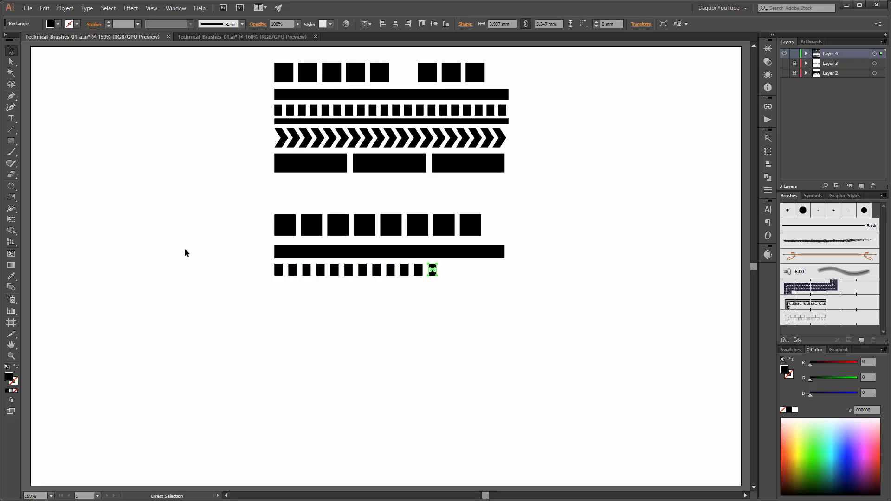
{"action": "key", "text": "ctrl+d"}
{"action": "key", "text": "ctrl+d"}
{"action": "key", "text": "ctrl+d"}
{"action": "key", "text": "ctrl+d"}
{"action": "key", "text": "ctrl+d"}
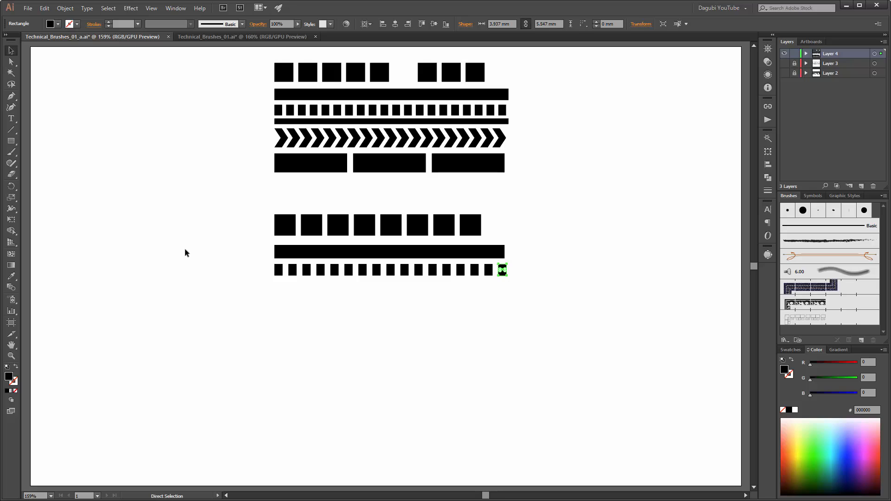
{"action": "key", "text": "Delete"}
{"action": "key", "text": "v"}
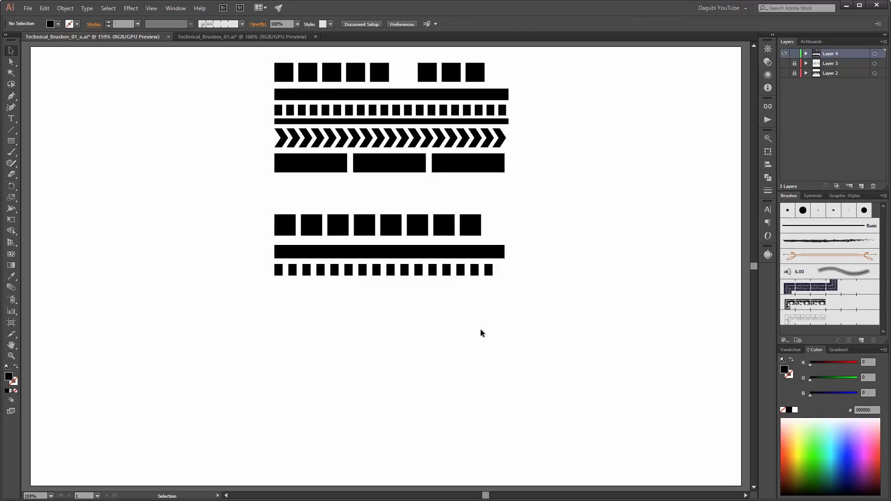
Step: Stretch the row of small rectangles horizontally so it ends close to the right end of the bar above
{"action": "left_click_drag", "start_coordinate": [511, 305], "coordinate": [195, 266]}
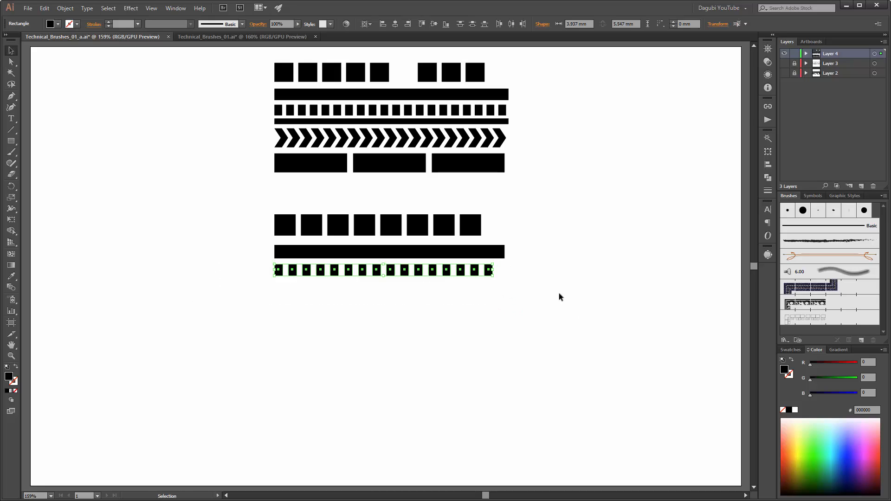
{"action": "left_click_drag", "start_coordinate": [493, 270], "coordinate": [502, 270]}
{"action": "left_click", "coordinate": [475, 332]}
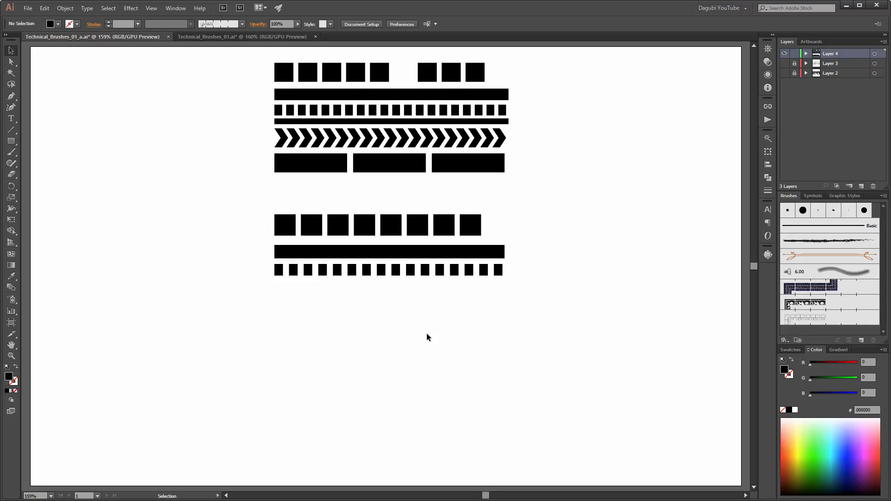
Step: Copy the wide bar beneath the row of small rectangles and reduce the copy's height to about 3.2 mm
{"action": "left_click", "coordinate": [404, 251]}
{"action": "left_click_drag", "start_coordinate": [404, 250], "coordinate": [390, 288]}
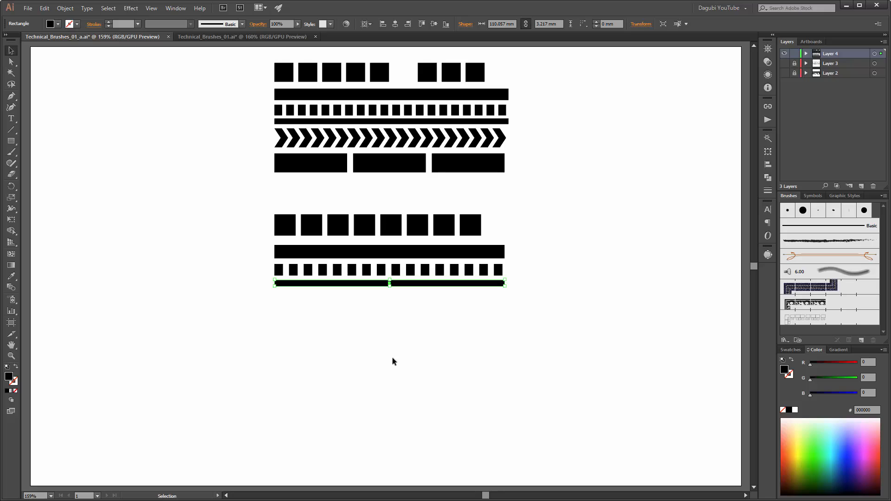
{"action": "left_click", "coordinate": [203, 359]}
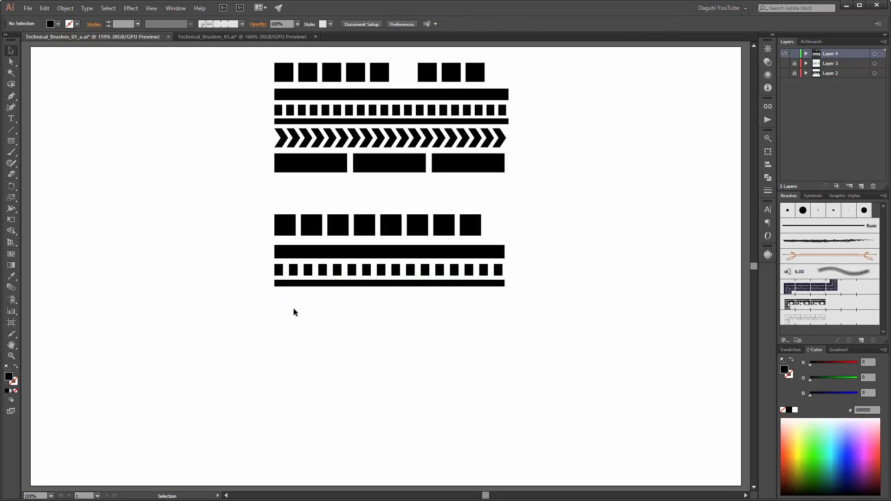
Step: Copy the first square well below the thin bar and widen the copy to a block about 31.9 by 10.2 mm
{"action": "left_click", "coordinate": [294, 228]}
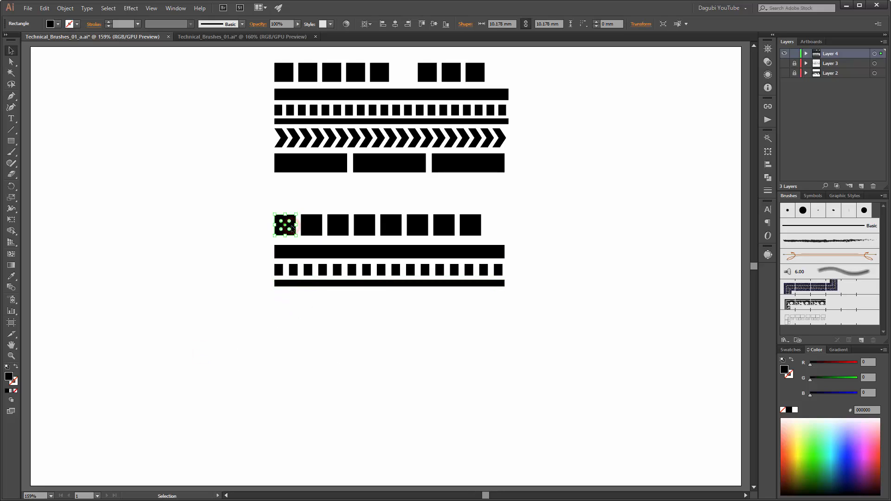
{"action": "key", "text": "ctrl+alt"}
{"action": "left_click_drag", "start_coordinate": [293, 227], "coordinate": [342, 326]}
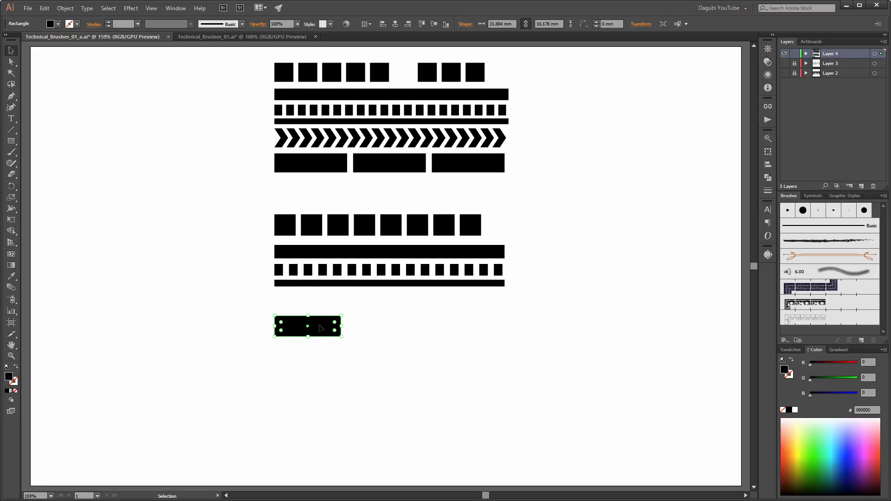
Step: Duplicate the wide block twice to the right to form a row of three, and widen the last block slightly
{"action": "left_click", "coordinate": [321, 328], "text": "shift"}
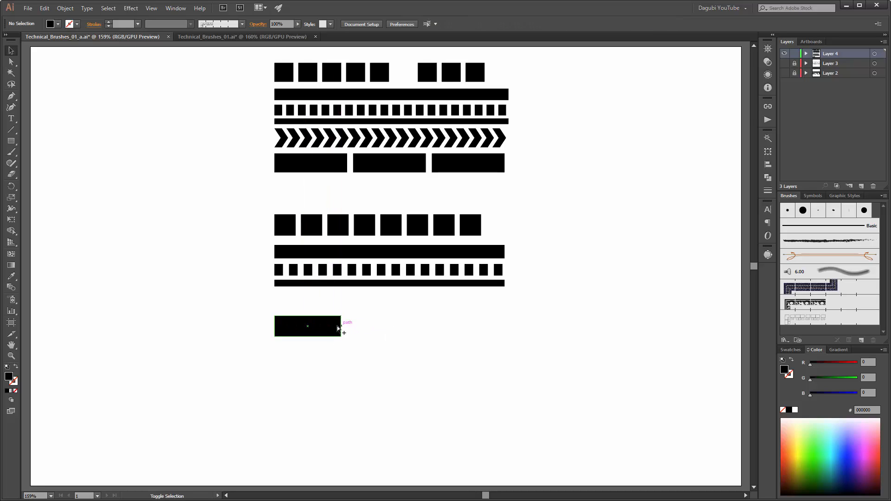
{"action": "left_click_drag", "start_coordinate": [338, 329], "coordinate": [480, 333]}
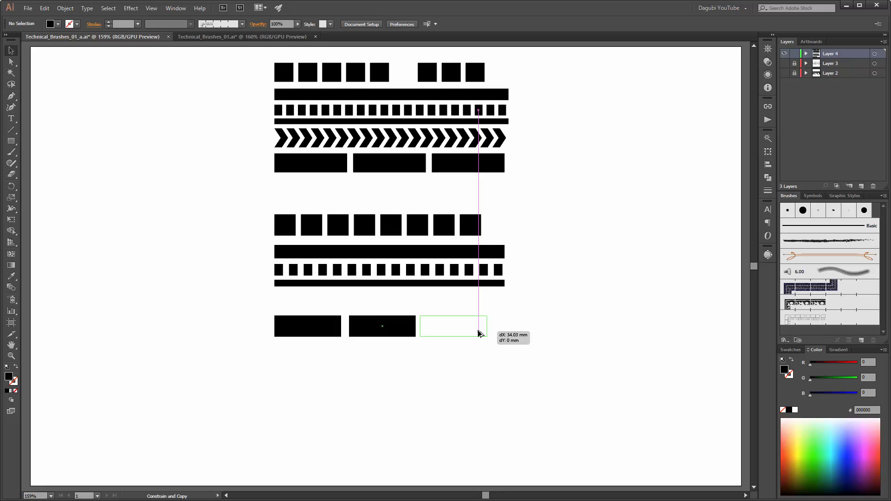
{"action": "left_click_drag", "start_coordinate": [480, 333], "coordinate": [499, 327]}
{"action": "key", "text": "Right"}
{"action": "key", "text": "Right"}
{"action": "key", "text": "Right"}
{"action": "left_click", "coordinate": [459, 383]}
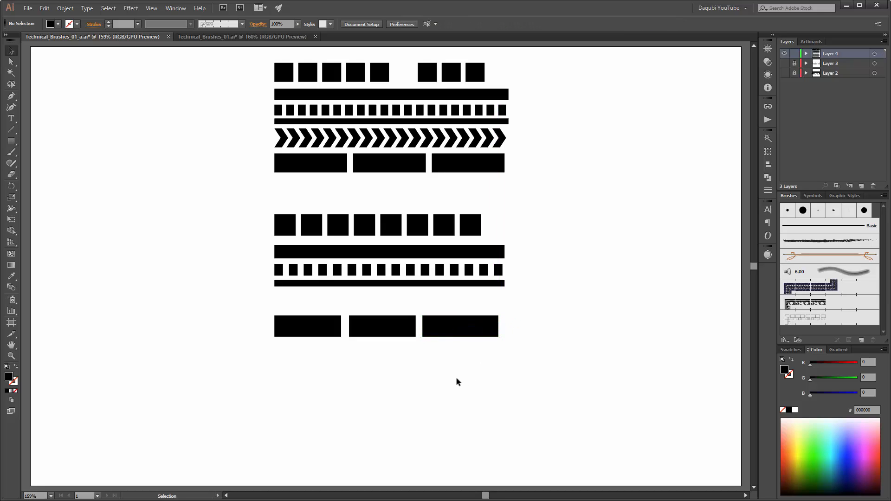
Step: Copy the first square into the gap between the thin bar and the three blocks, and add anchor points to its path
{"action": "left_click", "coordinate": [292, 231]}
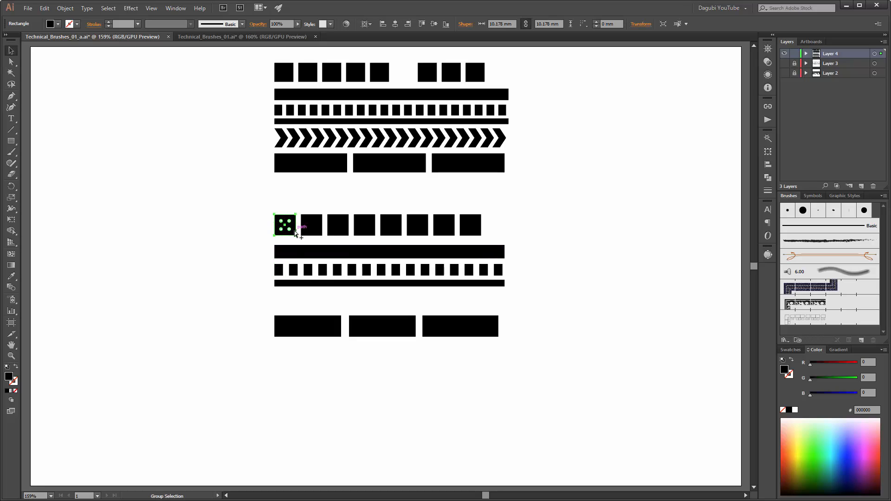
{"action": "left_click_drag", "start_coordinate": [294, 233], "coordinate": [293, 309]}
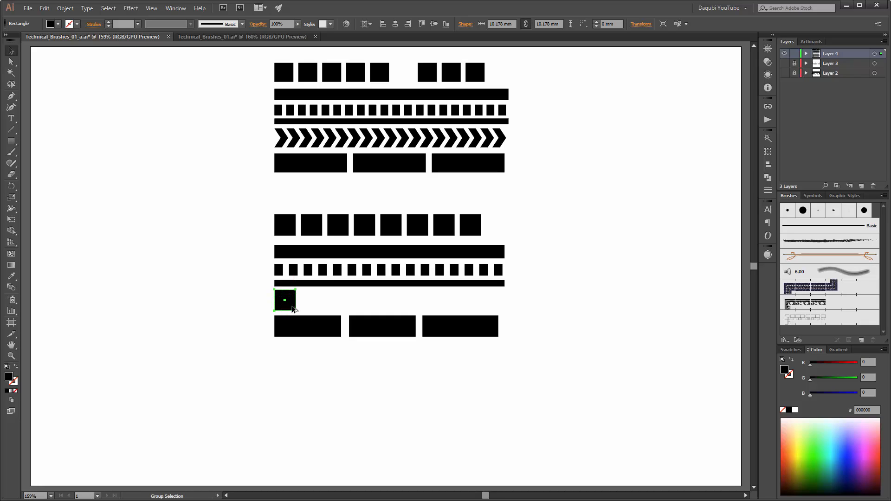
{"action": "scroll", "coordinate": [281, 299], "scroll_direction": "up", "scroll_amount": 3}
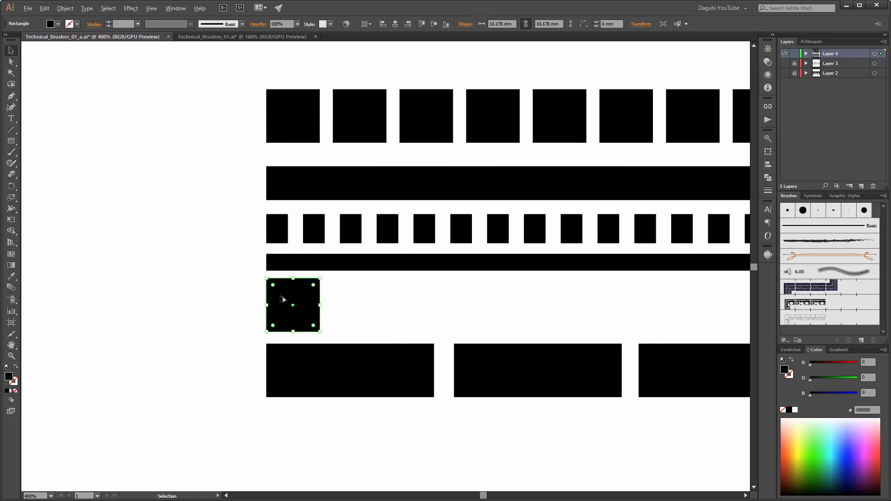
{"action": "left_click_drag", "start_coordinate": [416, 299], "coordinate": [399, 324]}
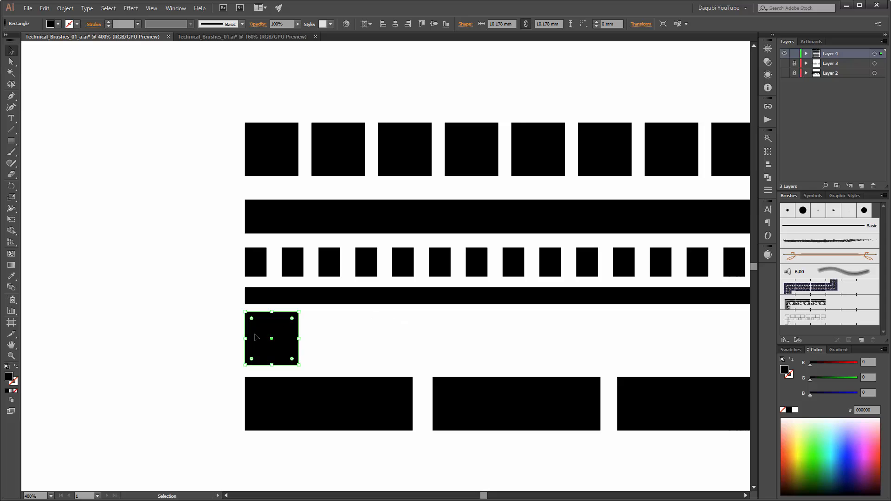
{"action": "left_click", "coordinate": [65, 8]}
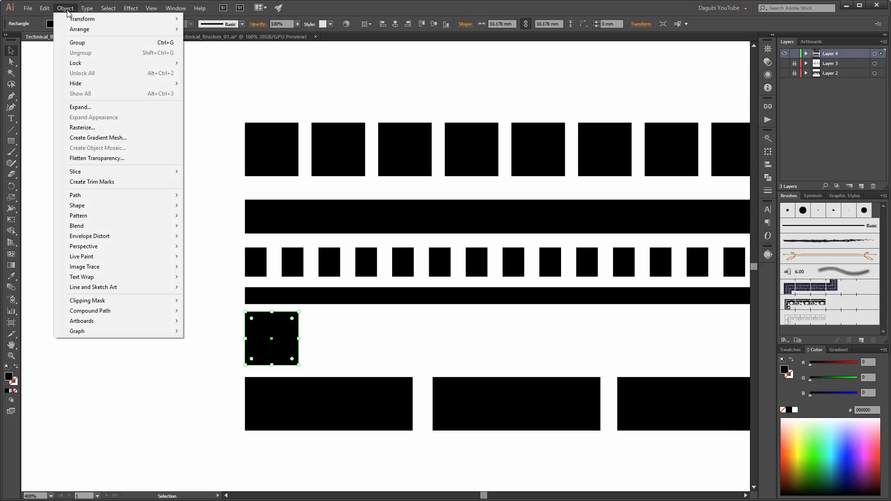
{"action": "mouse_move", "coordinate": [128, 196]}
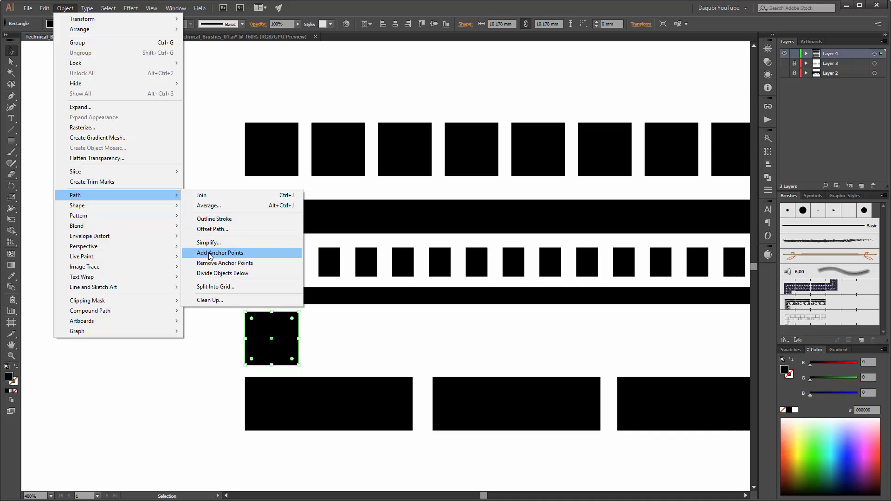
{"action": "left_click", "coordinate": [221, 254]}
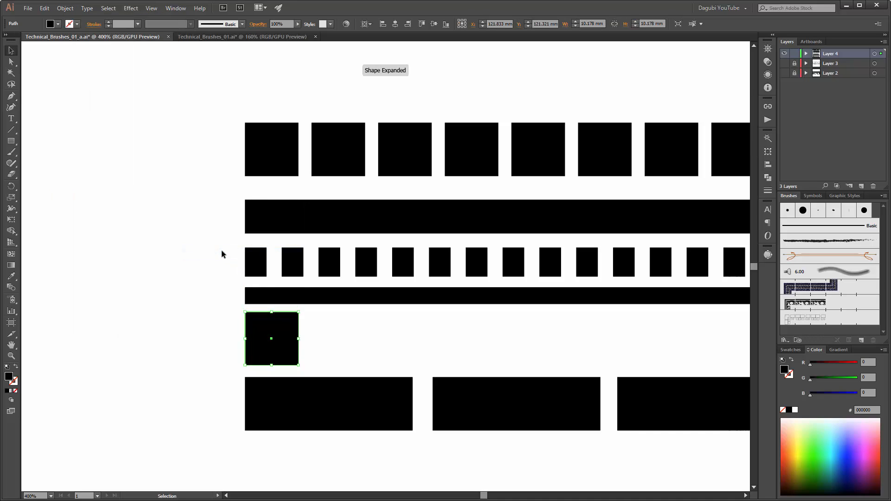
Step: Delete the anchor points at the middle of the copied square's upper and lower edges
{"action": "left_click", "coordinate": [12, 64]}
{"action": "left_click", "coordinate": [235, 322]}
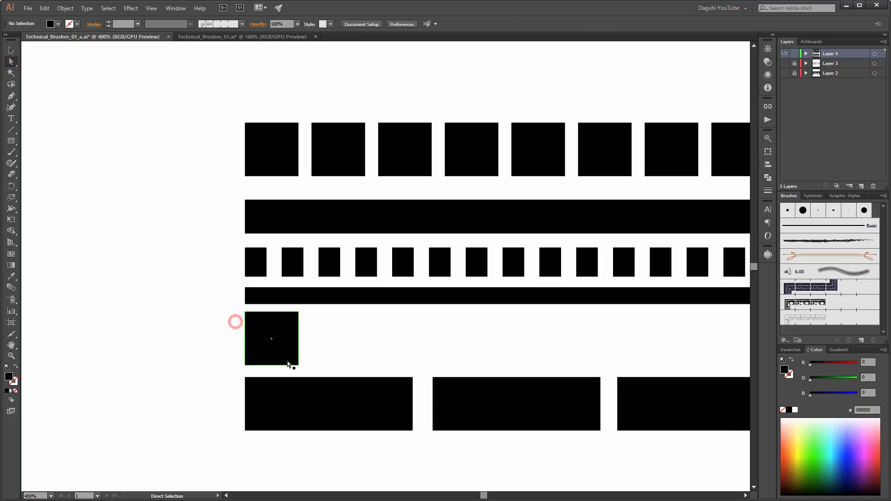
{"action": "left_click", "coordinate": [273, 321]}
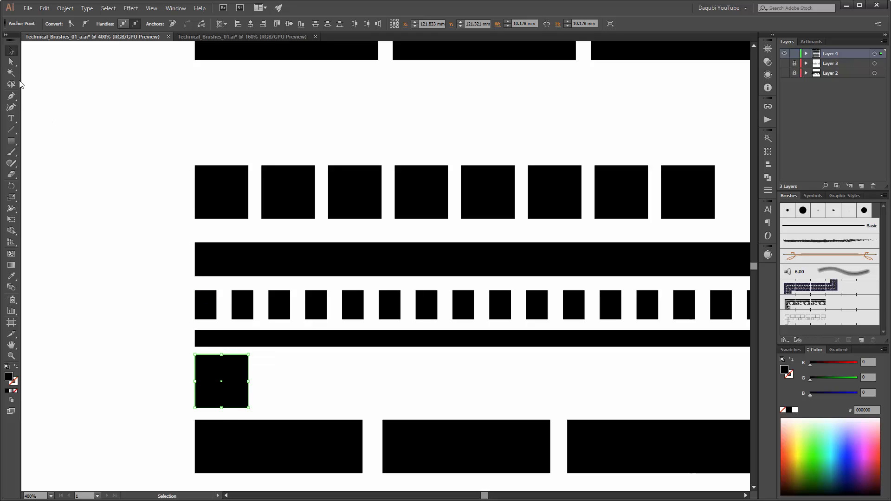
{"action": "left_click", "coordinate": [11, 62]}
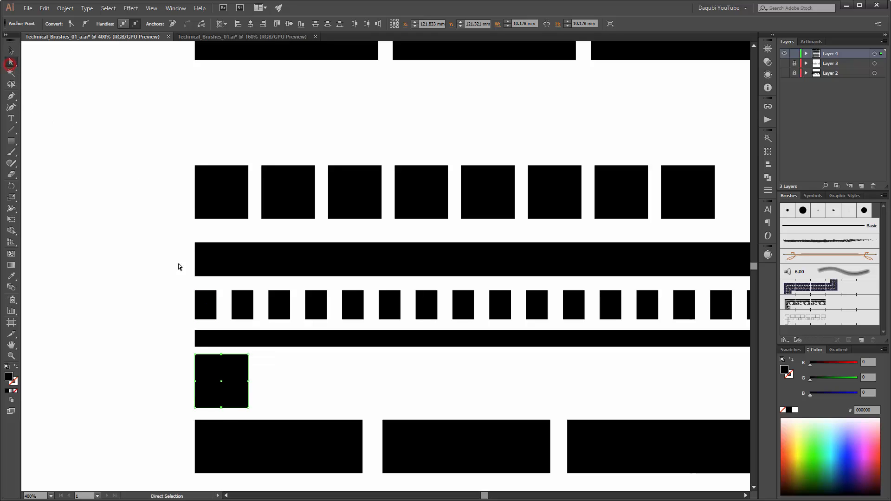
{"action": "left_click", "coordinate": [221, 354]}
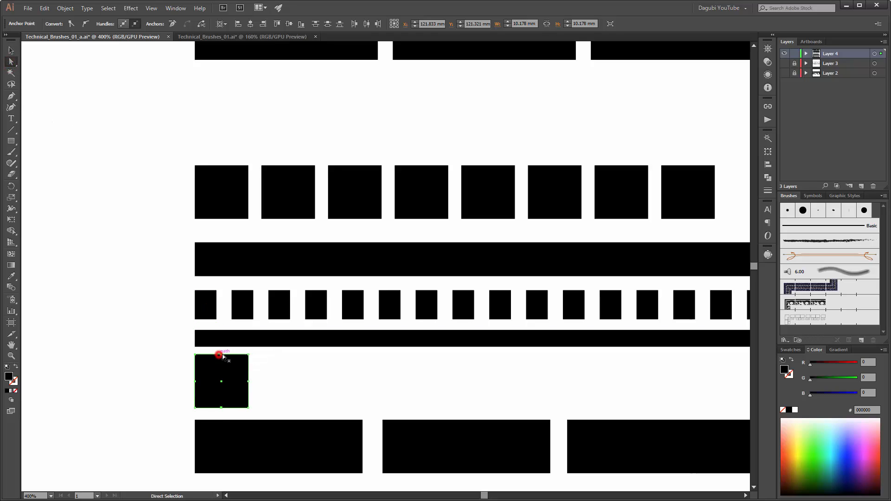
{"action": "left_click", "coordinate": [223, 406]}
{"action": "left_click", "coordinate": [14, 98]}
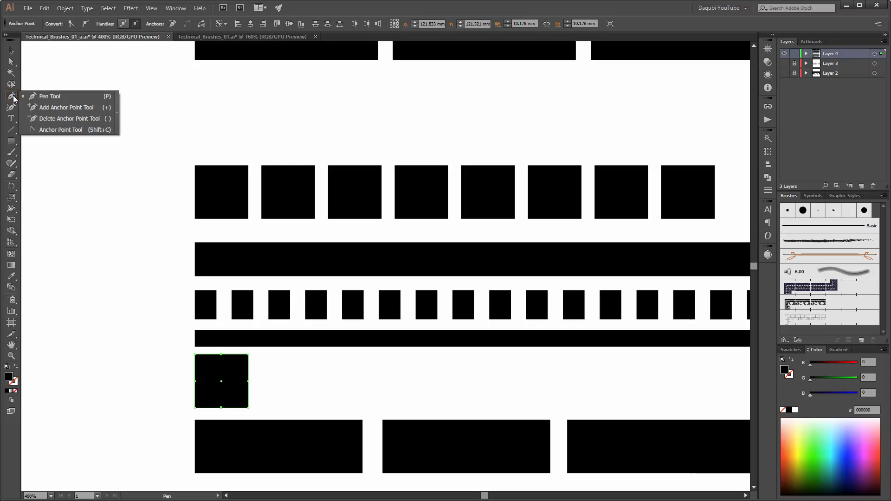
{"action": "left_click", "coordinate": [64, 118]}
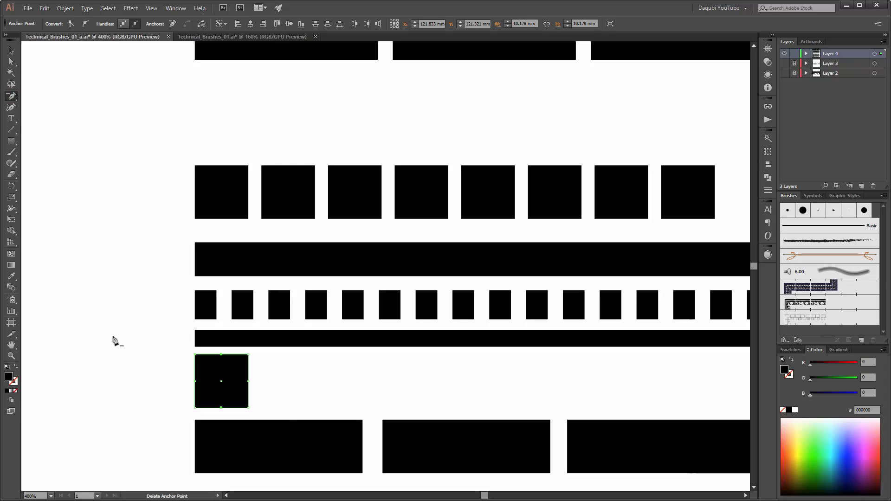
{"action": "left_click", "coordinate": [222, 356]}
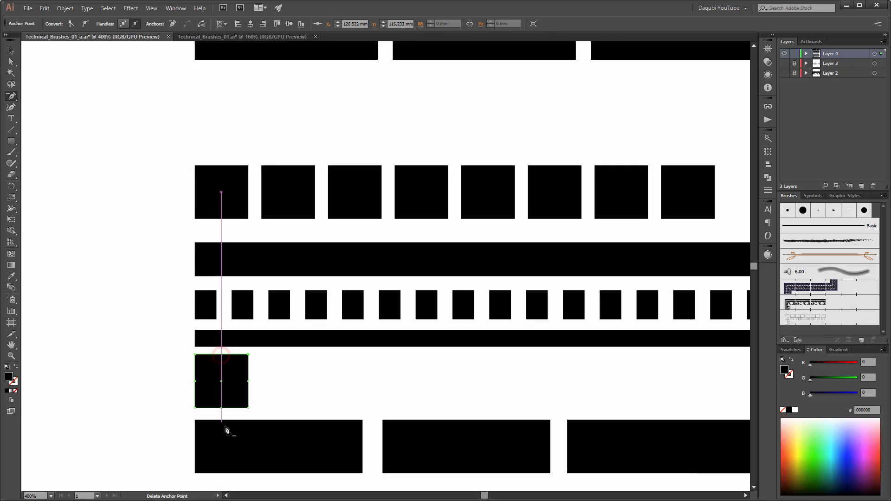
{"action": "left_click", "coordinate": [222, 409]}
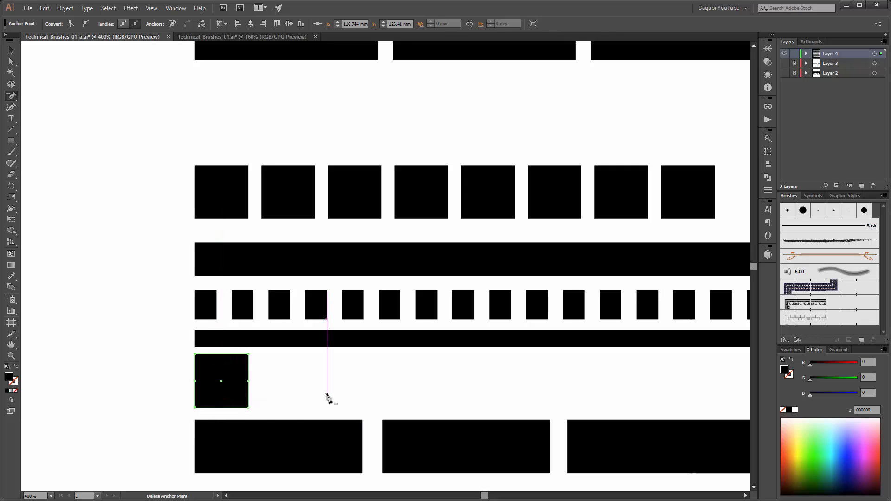
Step: Move the anchor points on the square's right side inward to narrow the shape to about 4.5 mm
{"action": "left_click", "coordinate": [12, 62]}
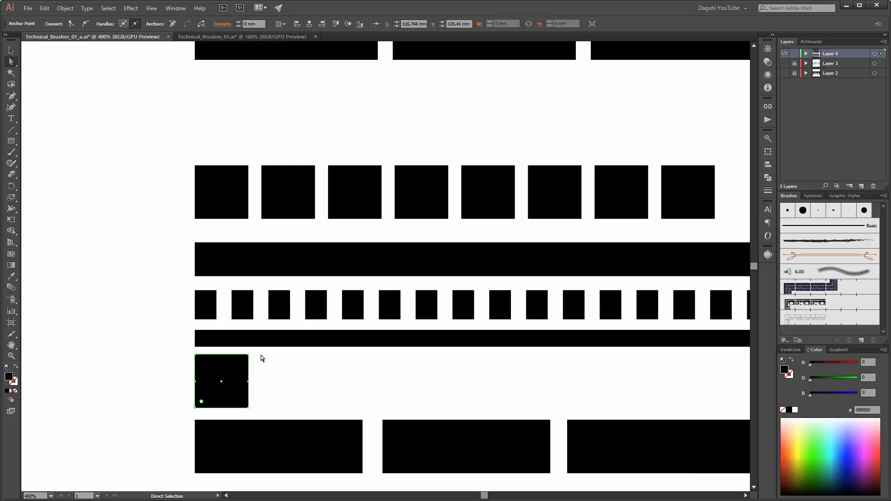
{"action": "left_click_drag", "start_coordinate": [258, 352], "coordinate": [237, 412]}
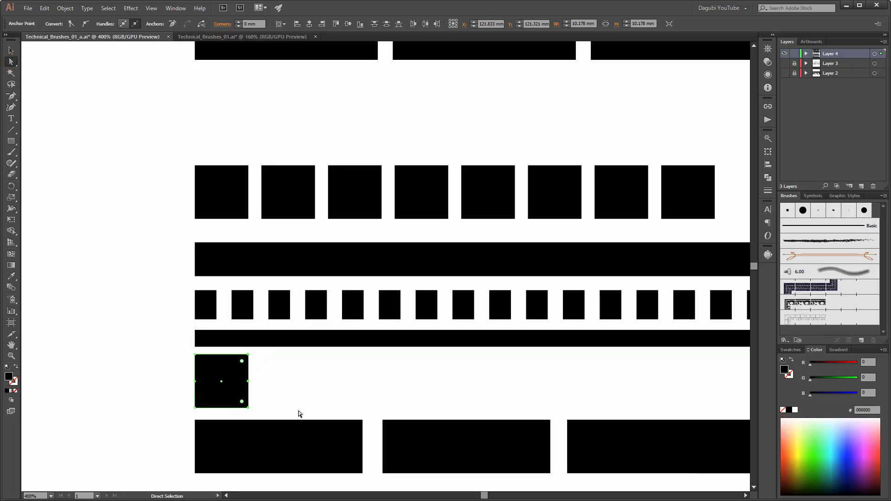
{"action": "key", "text": "Left"}
{"action": "key", "text": "Left"}
{"action": "key", "text": "Left"}
{"action": "key", "text": "Left"}
{"action": "key", "text": "Left"}
{"action": "key", "text": "Left"}
{"action": "key", "text": "Left"}
{"action": "key", "text": "Left"}
{"action": "key", "text": "Left"}
{"action": "key", "text": "Left"}
{"action": "key", "text": "Left"}
{"action": "key", "text": "Left"}
{"action": "key", "text": "Left"}
{"action": "key", "text": "Left"}
{"action": "key", "text": "Left"}
{"action": "key", "text": "Left"}
{"action": "key", "text": "Left"}
{"action": "key", "text": "Left"}
{"action": "key", "text": "Left"}
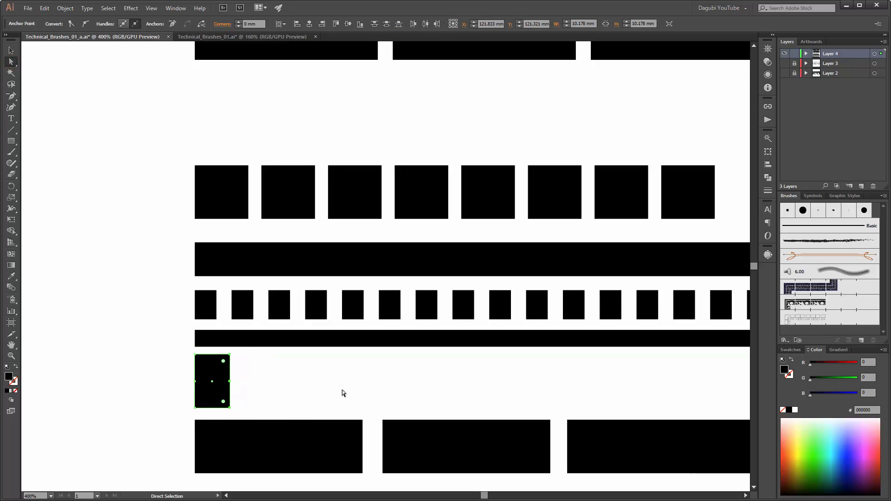
{"action": "key", "text": "Left"}
{"action": "key", "text": "Left"}
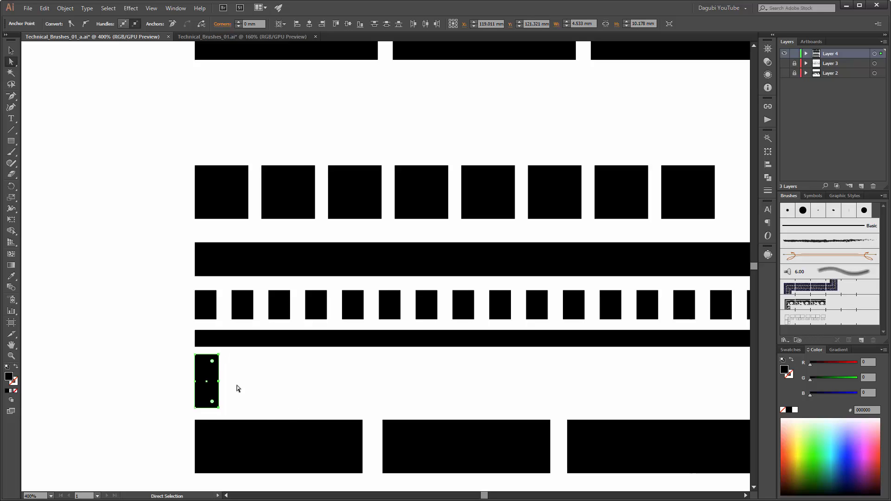
Step: Shift the middle anchor points of both sides to the right to form a chevron about 7.7 mm wide
{"action": "left_click_drag", "start_coordinate": [233, 377], "coordinate": [168, 387]}
{"action": "key", "text": "Right"}
{"action": "key", "text": "Right"}
{"action": "key", "text": "Right"}
{"action": "key", "text": "Right"}
{"action": "key", "text": "Right"}
{"action": "key", "text": "Right"}
{"action": "key", "text": "Right"}
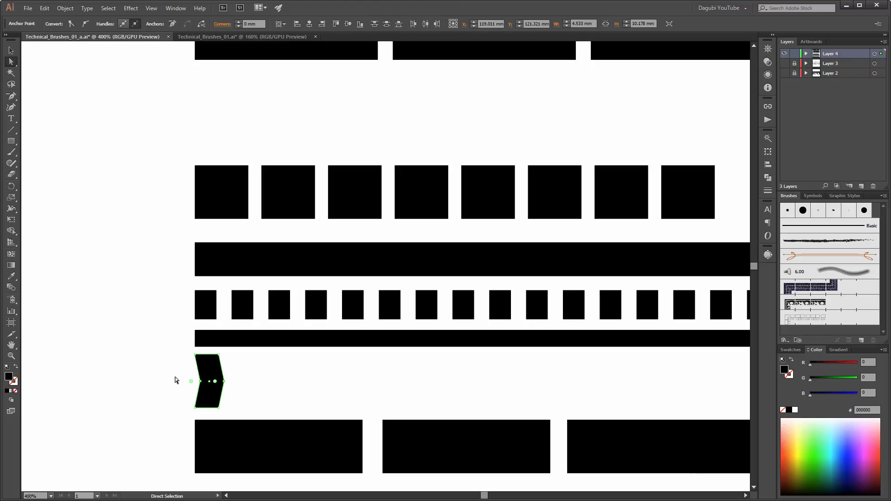
{"action": "key", "text": "Right"}
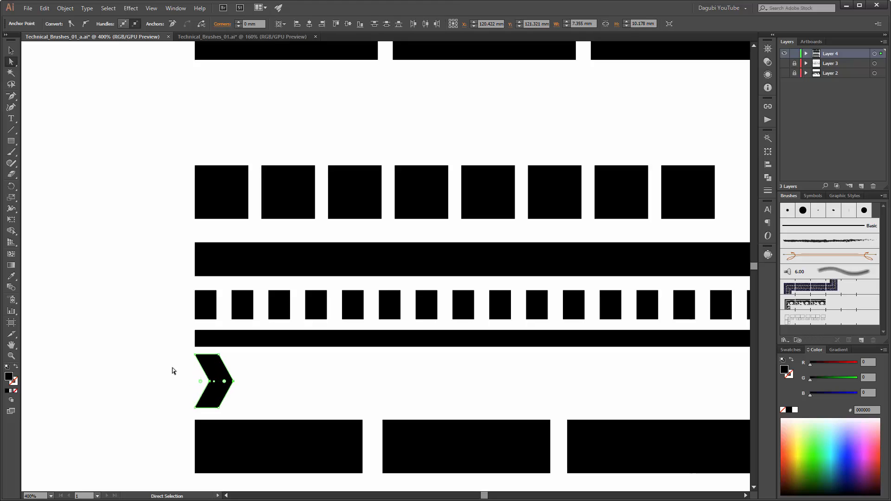
{"action": "key", "text": "Right"}
Step: Duplicate the chevron about 7.6 mm to the right, directly beside the original beneath the thin bar
{"action": "left_click_drag", "start_coordinate": [556, 298], "coordinate": [461, 270]}
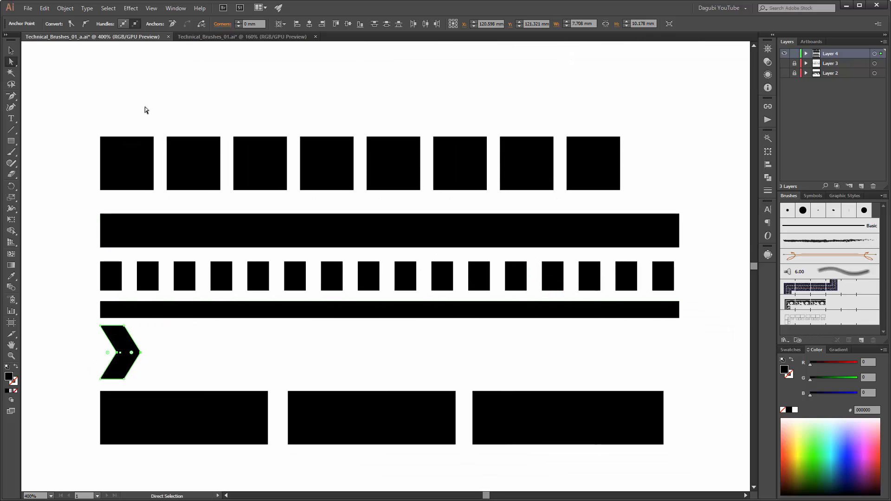
{"action": "left_click", "coordinate": [9, 50]}
{"action": "left_click", "coordinate": [122, 370]}
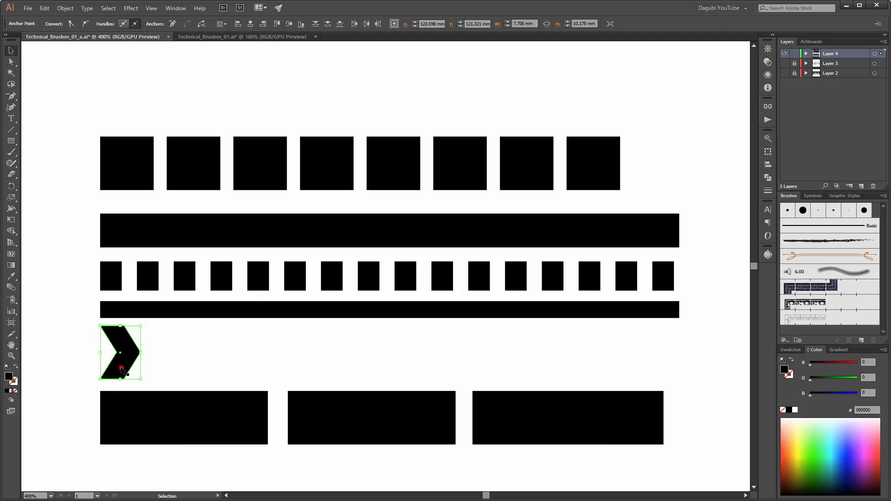
{"action": "key", "text": "ctrl+alt"}
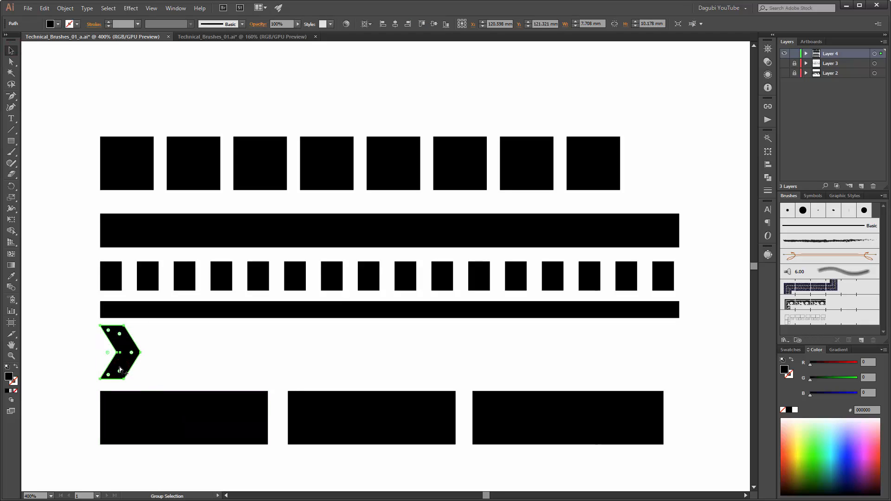
{"action": "left_click_drag", "start_coordinate": [119, 369], "coordinate": [162, 368]}
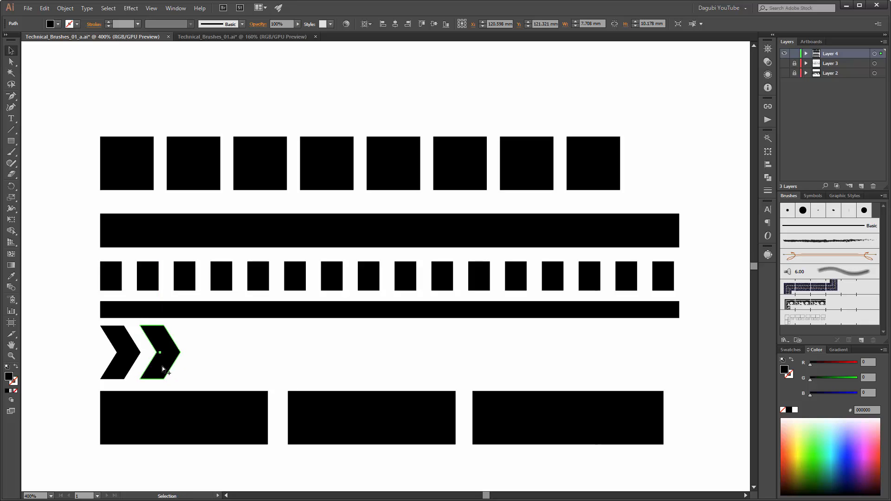
{"action": "left_click_drag", "start_coordinate": [335, 193], "coordinate": [352, 225]}
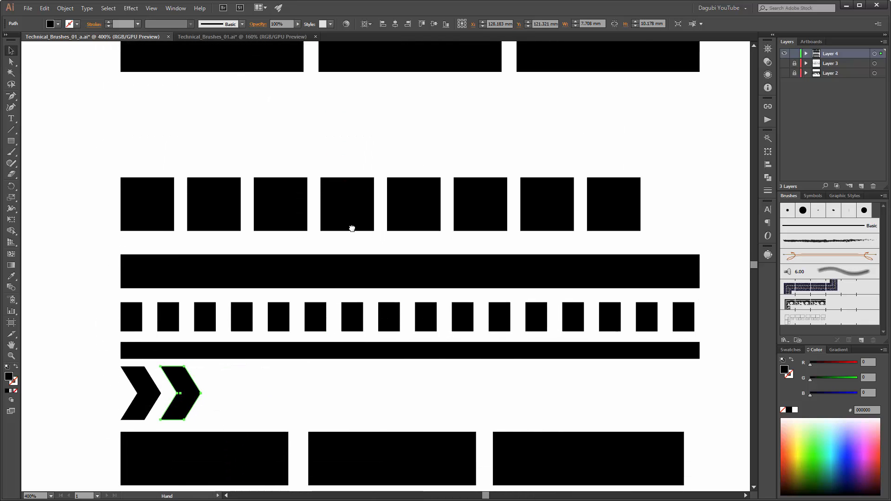
{"action": "left_click_drag", "start_coordinate": [398, 318], "coordinate": [385, 303]}
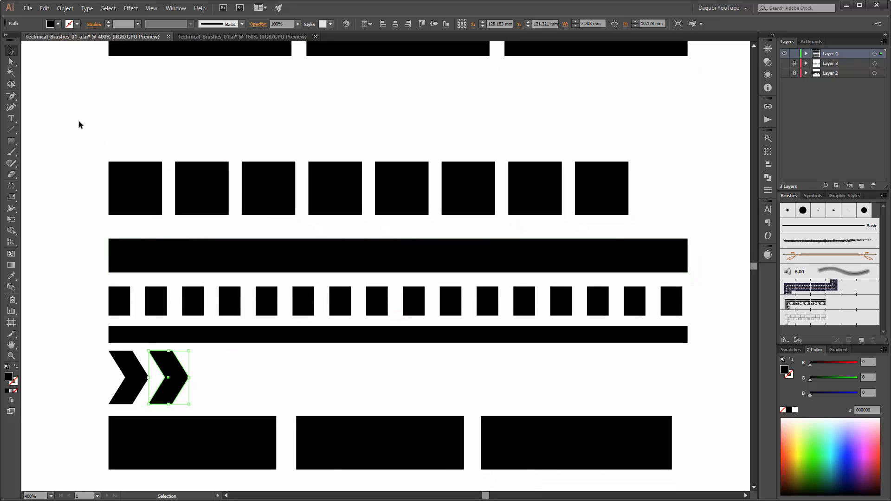
Step: Repeat the chevron duplication at the same spacing until a row of 16 chevrons extends past the thin bar's right end
{"action": "key", "text": "a"}
{"action": "key", "text": "ctrl+d"}
{"action": "key", "text": "ctrl+d"}
{"action": "key", "text": "ctrl+d"}
{"action": "key", "text": "ctrl+d"}
{"action": "key", "text": "ctrl+d"}
{"action": "key", "text": "ctrl+d"}
{"action": "key", "text": "ctrl+d"}
{"action": "key", "text": "ctrl+d"}
{"action": "key", "text": "ctrl+d"}
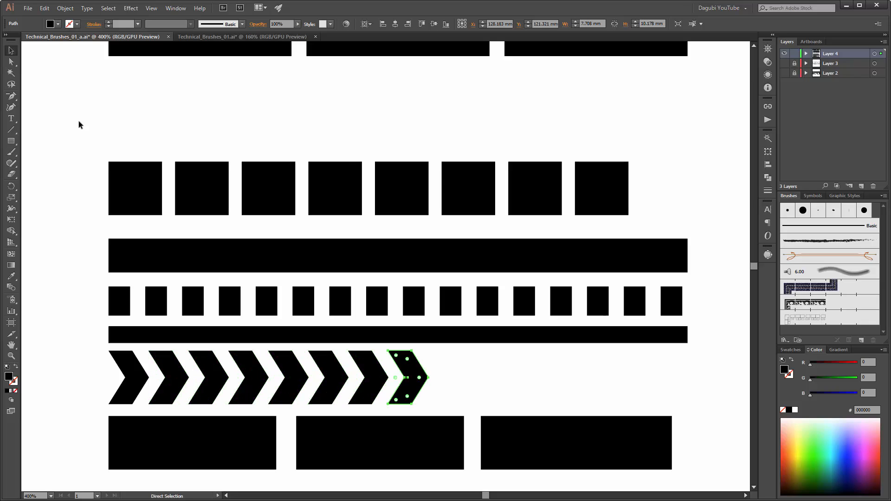
{"action": "key", "text": "ctrl+d"}
{"action": "key", "text": "ctrl+d"}
{"action": "key", "text": "ctrl+d"}
{"action": "key", "text": "ctrl+d"}
{"action": "key", "text": "ctrl+d"}
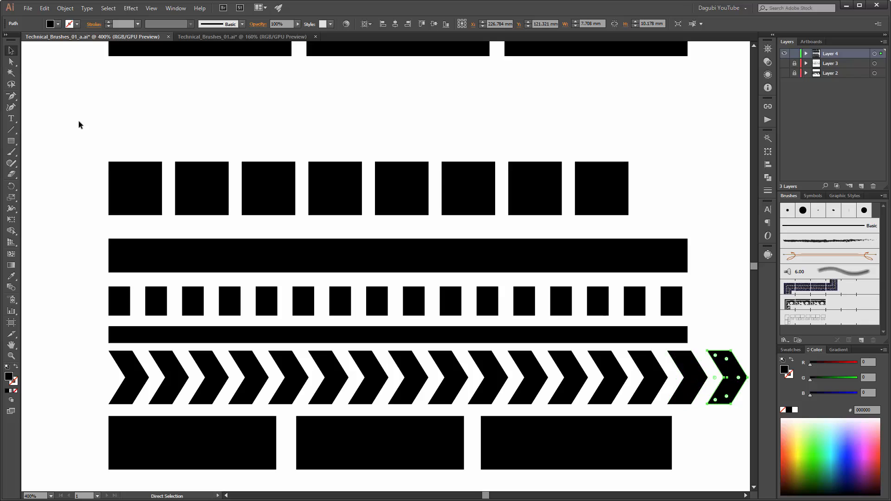
Step: Delete the surplus last chevron lying beyond the right end of the thin bar
{"action": "key", "text": "space"}
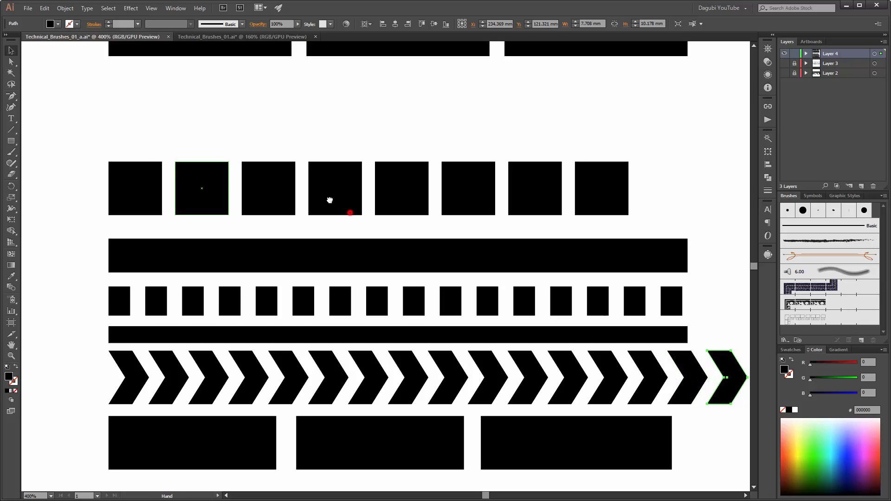
{"action": "left_click_drag", "start_coordinate": [350, 213], "coordinate": [324, 200]}
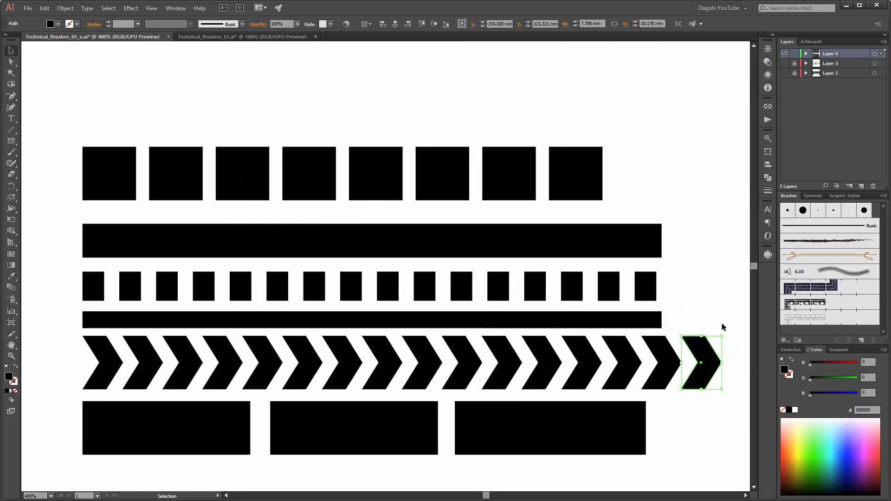
{"action": "left_click_drag", "start_coordinate": [703, 310], "coordinate": [716, 426]}
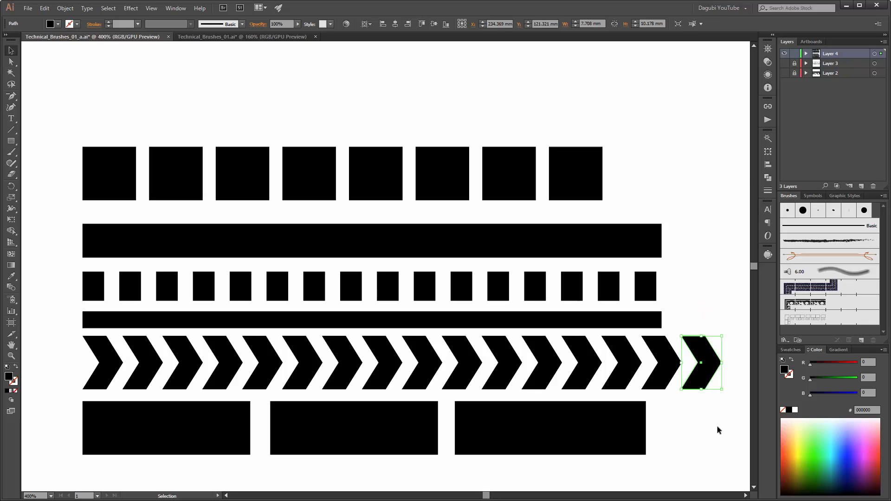
{"action": "key", "text": "Delete"}
Step: Narrow the whole chevron row to about 108.7 mm and nudge it right to sit centred beneath the thin bar
{"action": "left_click_drag", "start_coordinate": [710, 353], "coordinate": [73, 369]}
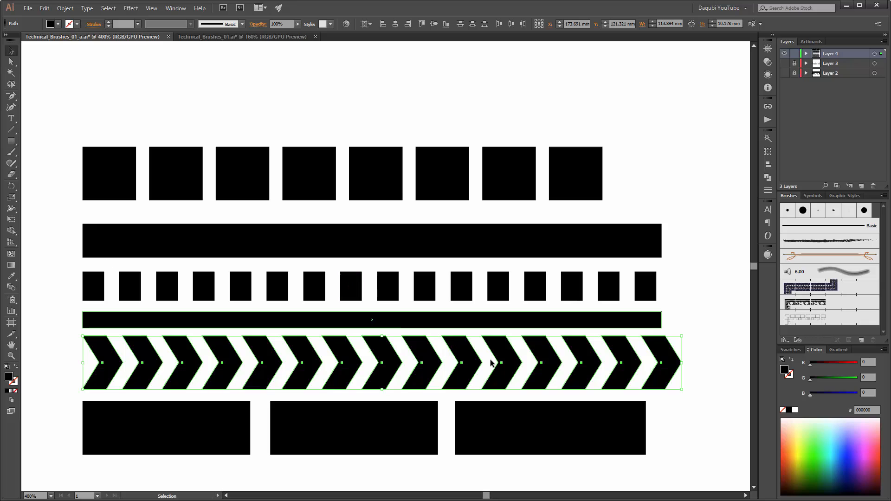
{"action": "left_click_drag", "start_coordinate": [680, 368], "coordinate": [655, 365]}
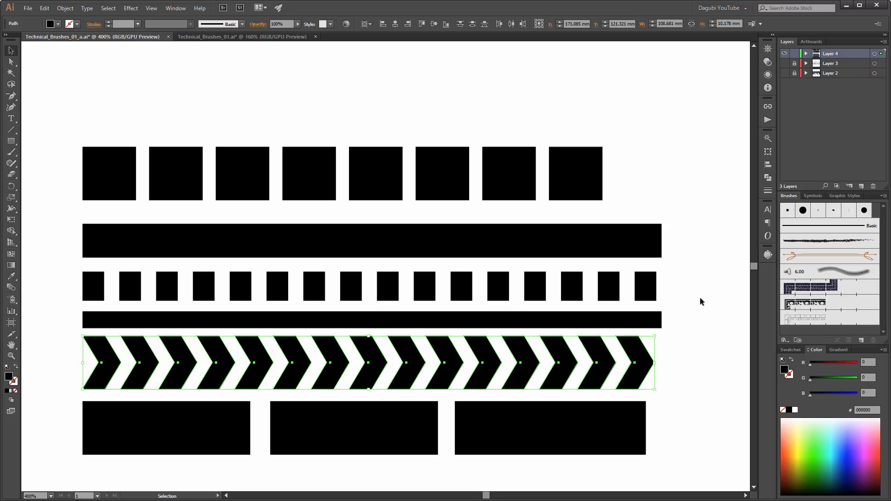
{"action": "key", "text": "Right"}
{"action": "key", "text": "Right"}
{"action": "key", "text": "Right"}
{"action": "key", "text": "Left"}
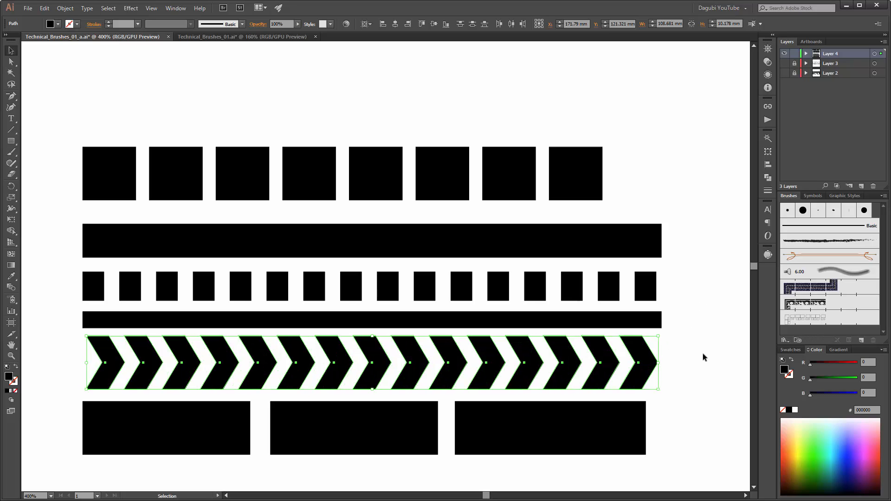
{"action": "left_click", "coordinate": [692, 310]}
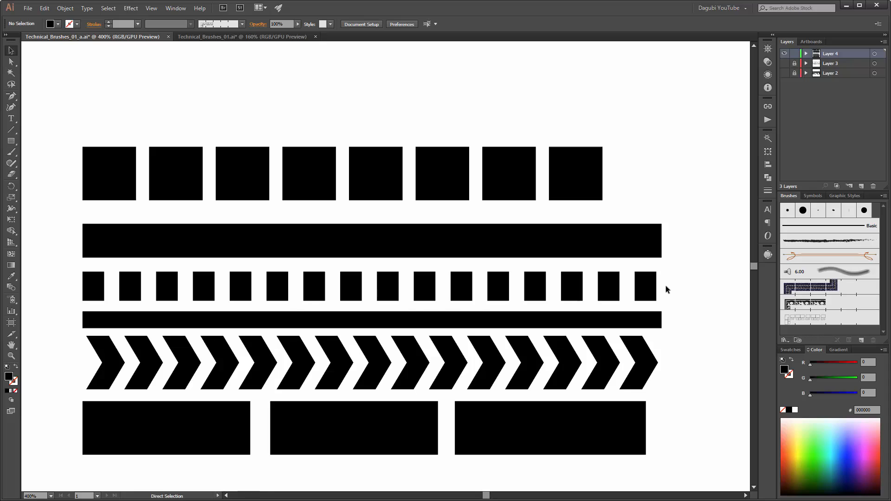
Step: Delete the sixth square in the redrawn pattern's top row to leave a gap like the one in the reference
{"action": "key", "text": "ctrl+minus"}
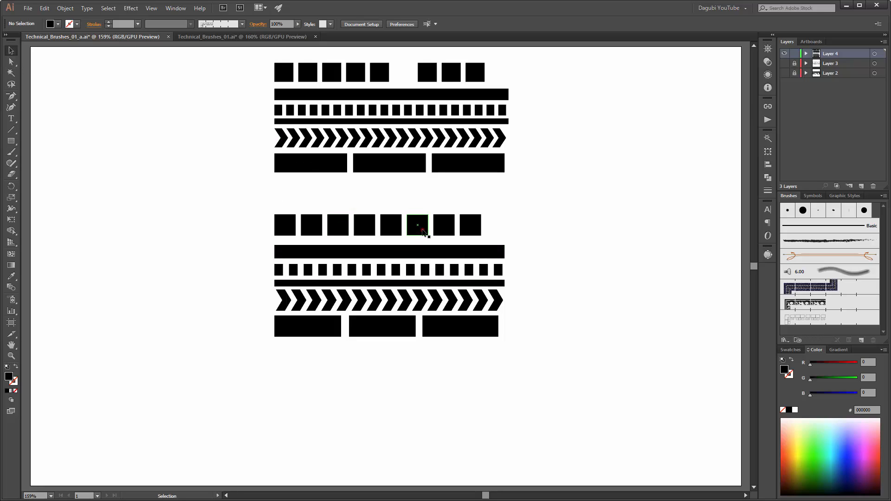
{"action": "left_click", "coordinate": [423, 232]}
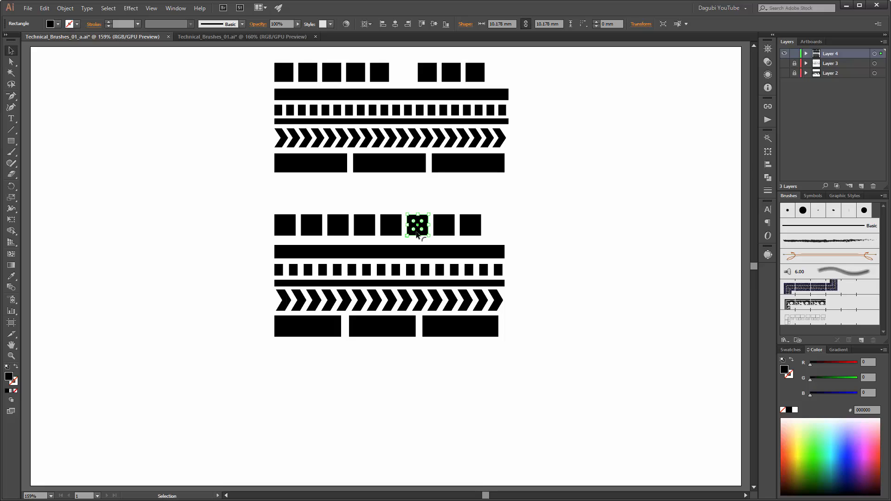
{"action": "key", "text": "Delete"}
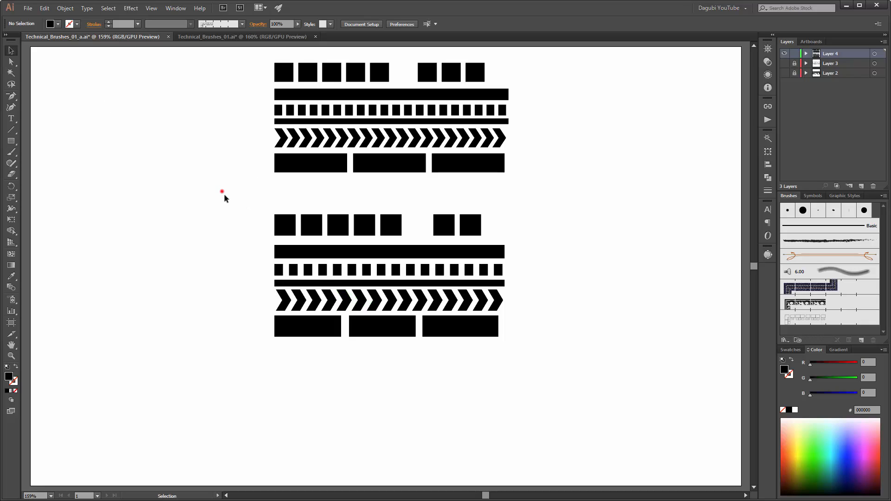
Step: Create a pattern brush from the whole redrawn squares-and-chevrons pattern with its colorization method set to Tints
{"action": "left_click_drag", "start_coordinate": [221, 191], "coordinate": [587, 382]}
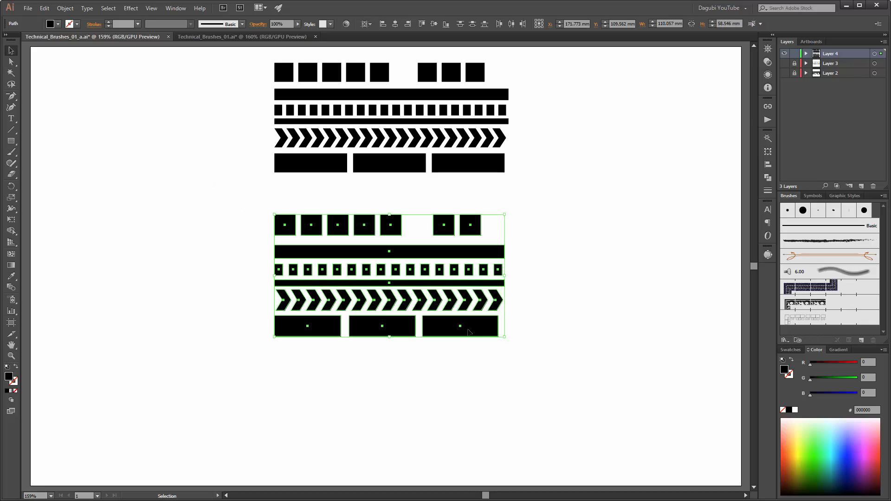
{"action": "left_click", "coordinate": [883, 196]}
{"action": "left_click", "coordinate": [791, 198]}
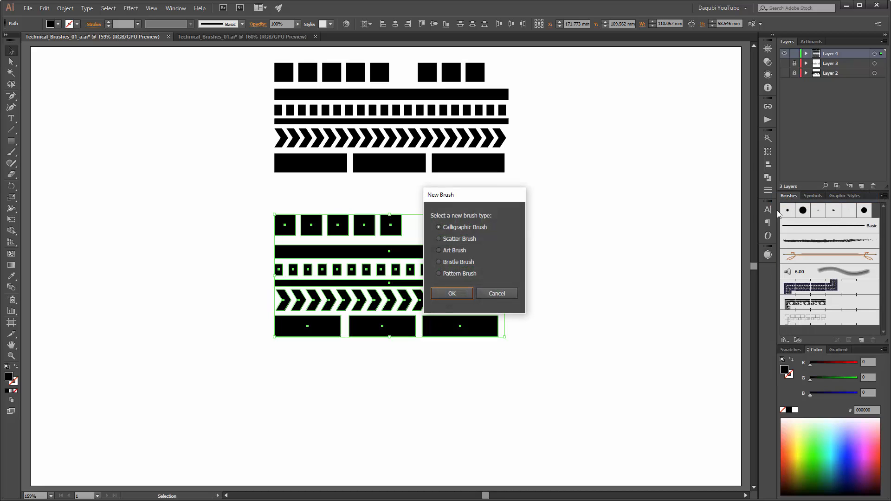
{"action": "left_click_drag", "start_coordinate": [466, 199], "coordinate": [596, 147]}
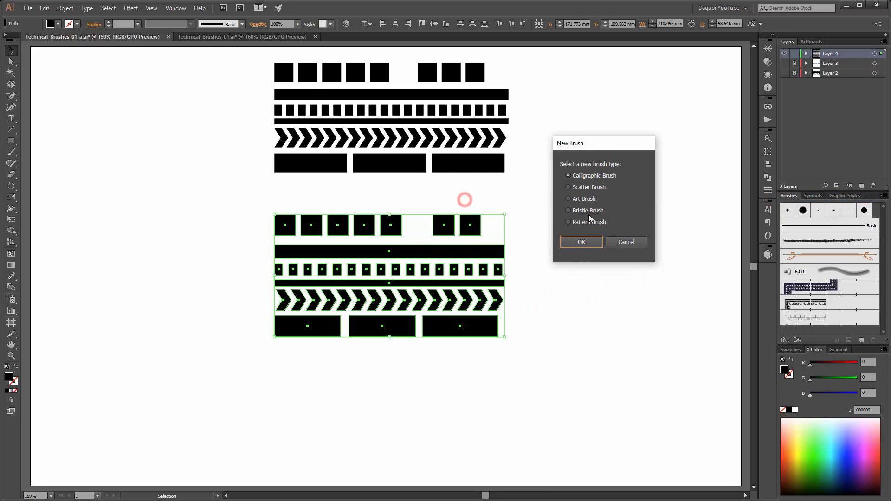
{"action": "left_click", "coordinate": [579, 222]}
{"action": "left_click", "coordinate": [593, 243]}
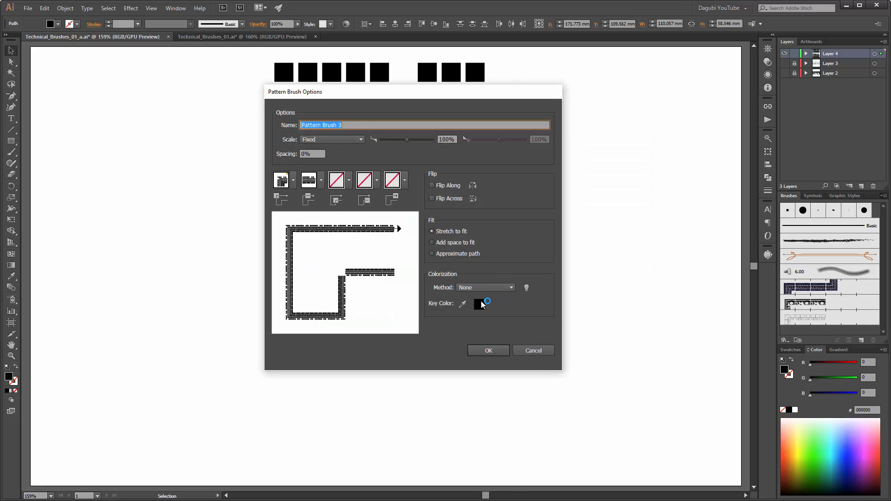
{"action": "left_click", "coordinate": [483, 287]}
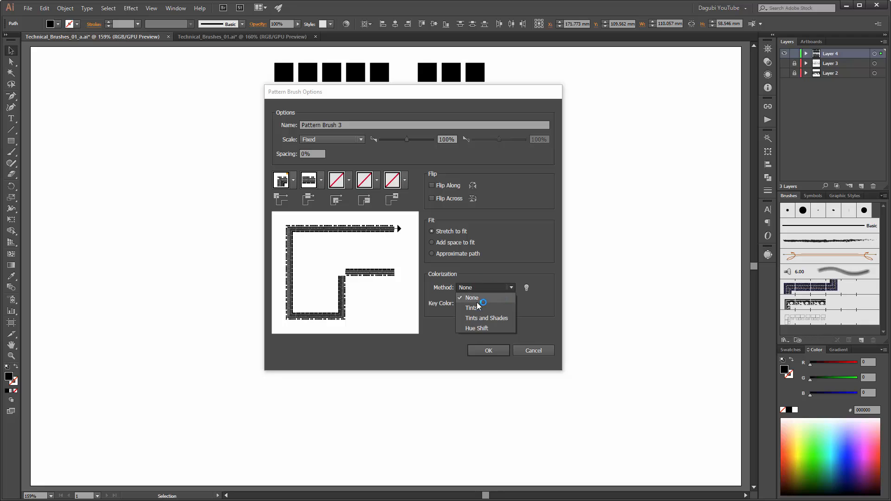
{"action": "left_click", "coordinate": [483, 307]}
{"action": "left_click", "coordinate": [490, 350]}
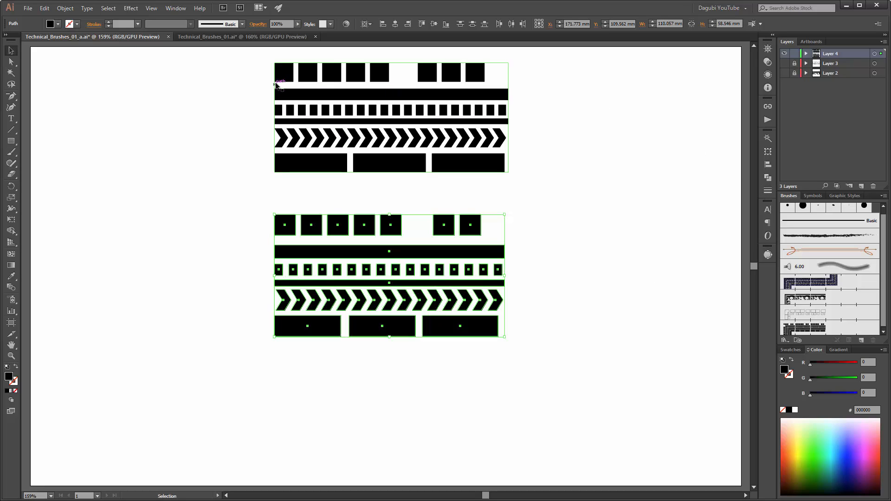
Step: Delete the upper reference pattern and move all Layer 4 artwork down to the lower edge of the artboard
{"action": "left_click_drag", "start_coordinate": [237, 59], "coordinate": [575, 190]}
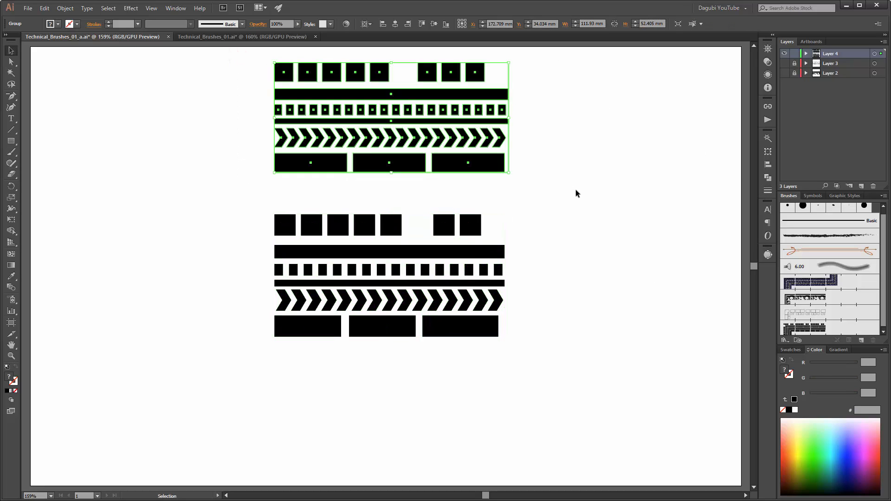
{"action": "key", "text": "Delete"}
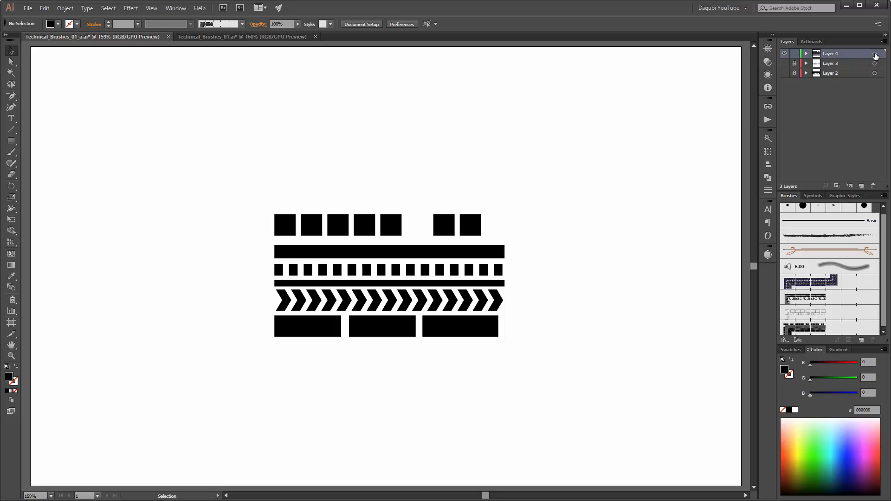
{"action": "left_click", "coordinate": [874, 54]}
{"action": "left_click_drag", "start_coordinate": [473, 245], "coordinate": [481, 370]}
{"action": "left_click", "coordinate": [657, 274]}
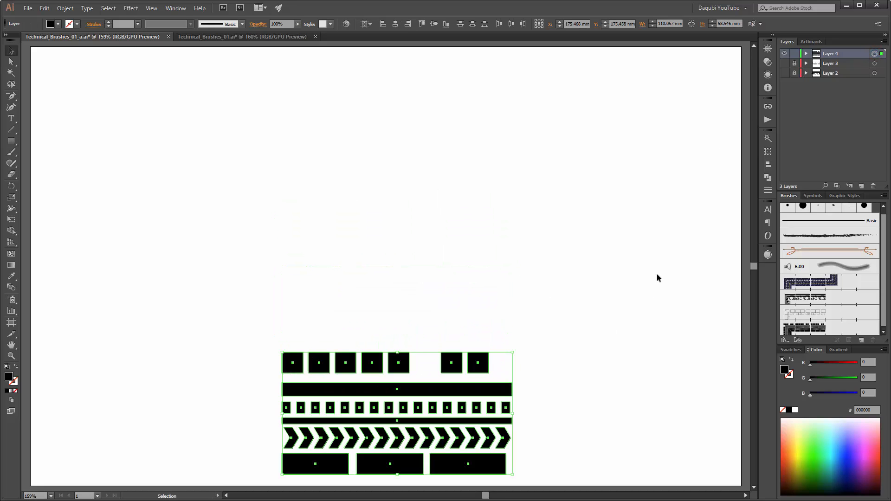
Step: Unlock and show Layers 3 and 2, and move the Layer 3 outlined rectangles between the other two patterns
{"action": "left_click_drag", "start_coordinate": [794, 63], "coordinate": [784, 77]}
{"action": "left_click", "coordinate": [843, 64]}
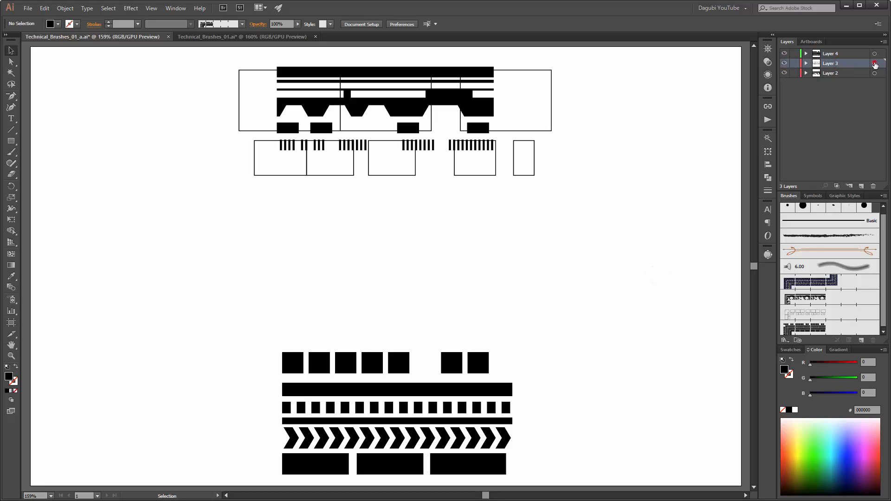
{"action": "left_click", "coordinate": [875, 63]}
{"action": "left_click_drag", "start_coordinate": [552, 114], "coordinate": [549, 246]}
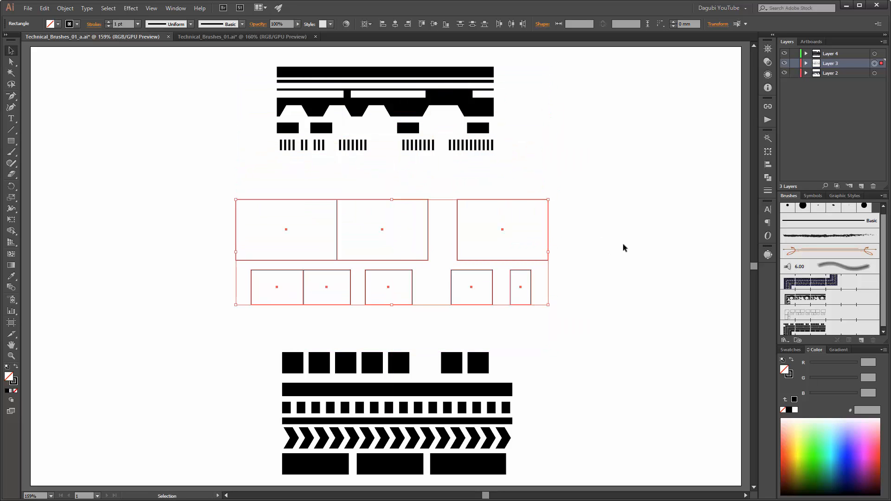
{"action": "left_click", "coordinate": [623, 245]}
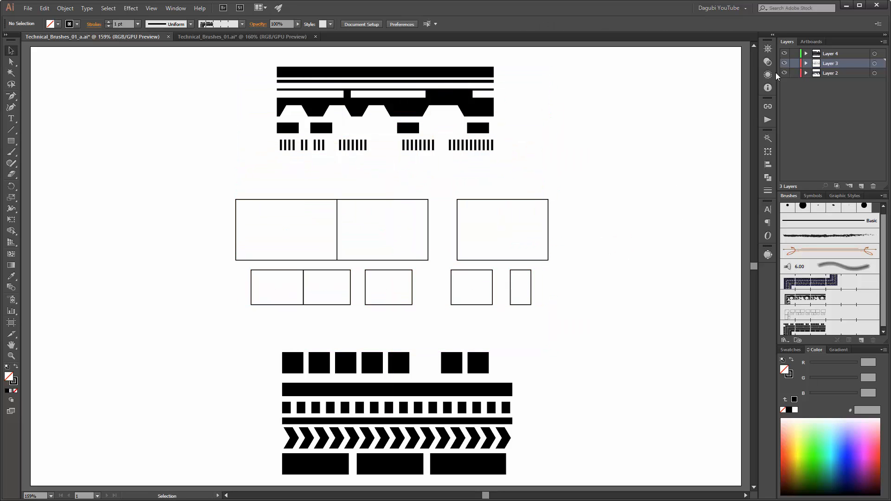
Step: Lock Layers 4, 3 and 2, add a new layer above them, and hide the three locked layers
{"action": "left_click_drag", "start_coordinate": [794, 54], "coordinate": [795, 74]}
{"action": "left_click", "coordinate": [861, 186]}
{"action": "left_click_drag", "start_coordinate": [839, 65], "coordinate": [837, 51]}
{"action": "left_click_drag", "start_coordinate": [785, 64], "coordinate": [784, 84]}
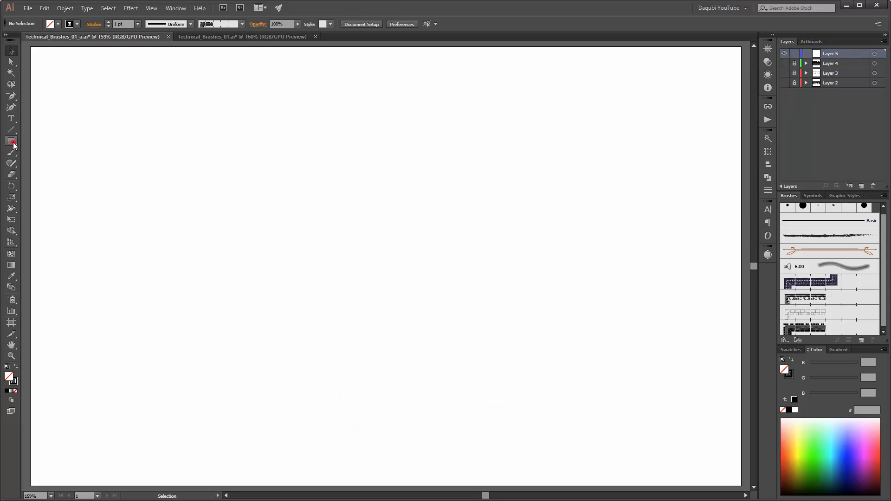
Step: Test the squares-and-chevrons brush on a circle about 115 mm wide with a 0.5 pt stroke, and delete the circle
{"action": "left_click_drag", "start_coordinate": [11, 141], "coordinate": [46, 165]}
{"action": "left_click_drag", "start_coordinate": [318, 130], "coordinate": [512, 370]}
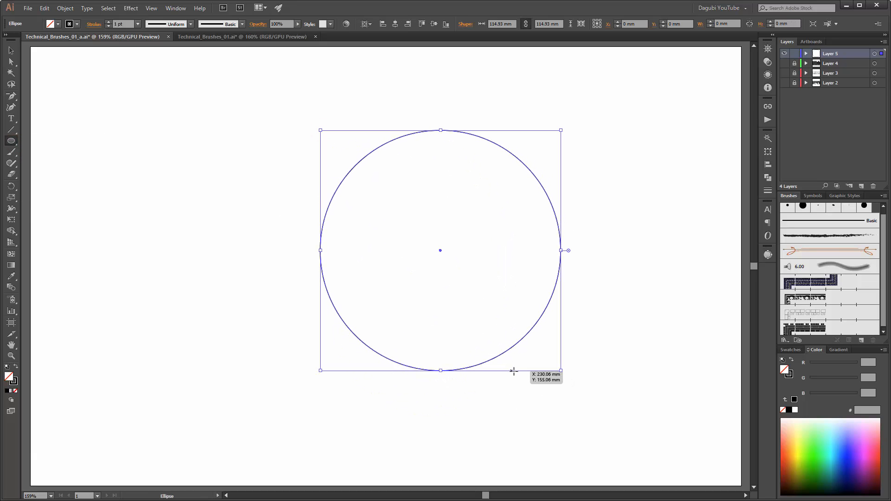
{"action": "left_click", "coordinate": [808, 329]}
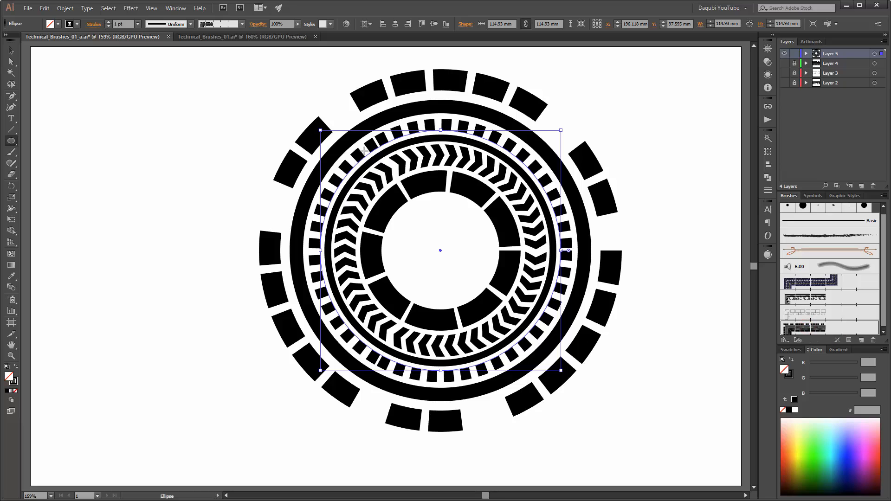
{"action": "left_click", "coordinate": [108, 26]}
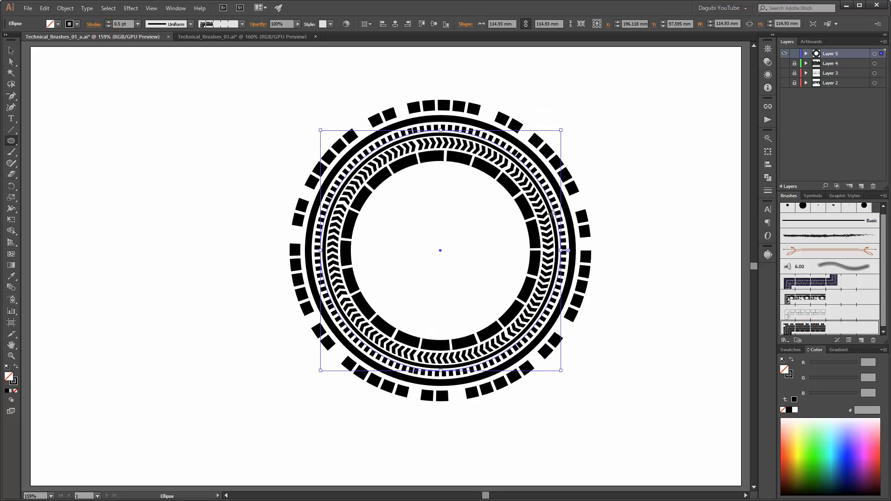
{"action": "key", "text": "Delete"}
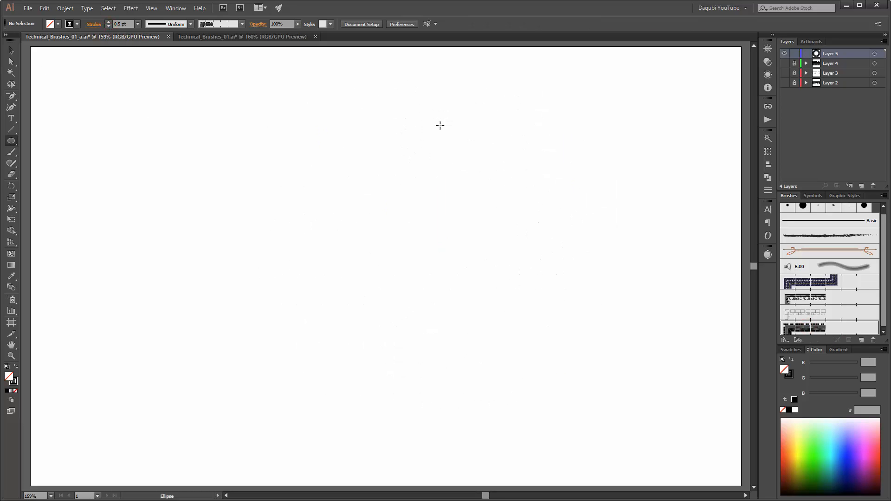
Step: Draw a straight horizontal path about 320 mm long across the artboard's middle and apply the squares-and-chevrons pattern brush
{"action": "left_click_drag", "start_coordinate": [11, 96], "coordinate": [37, 97]}
{"action": "left_click", "coordinate": [49, 247]}
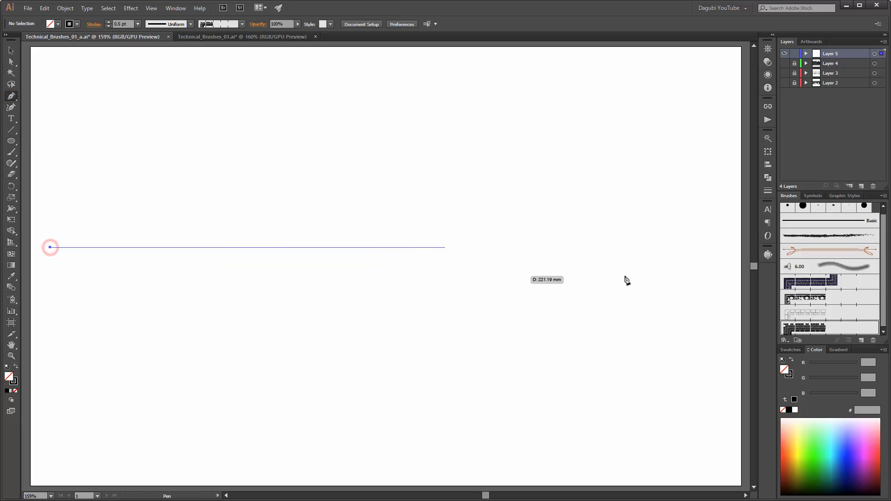
{"action": "left_click", "coordinate": [718, 248]}
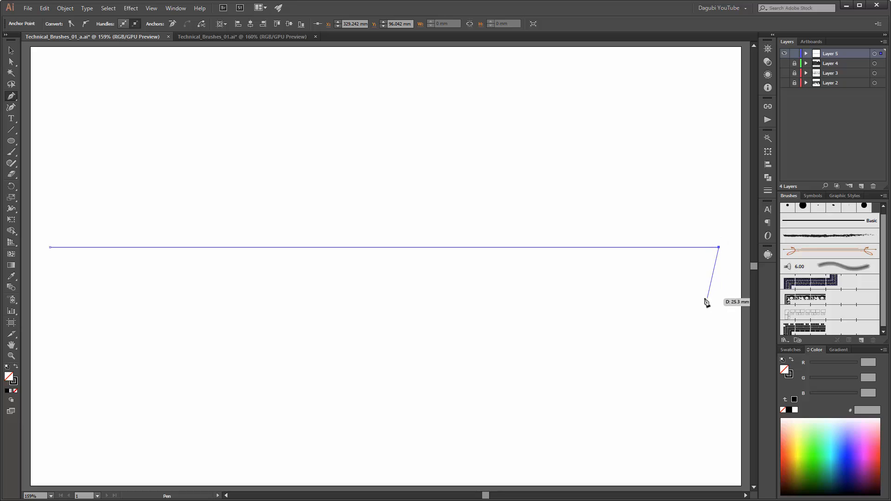
{"action": "left_click", "coordinate": [804, 330]}
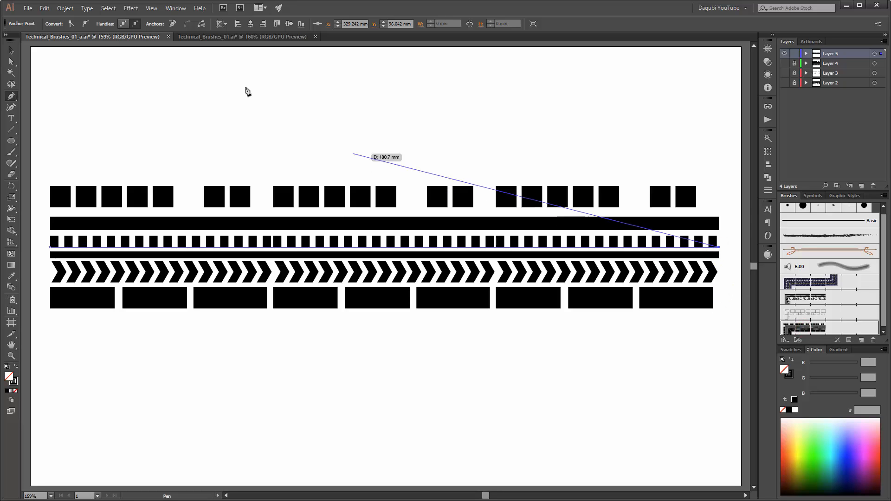
Step: Test the brushed line at stroke weights of 0.75 pt and 0.5 pt, and delete the line
{"action": "left_click", "coordinate": [11, 51]}
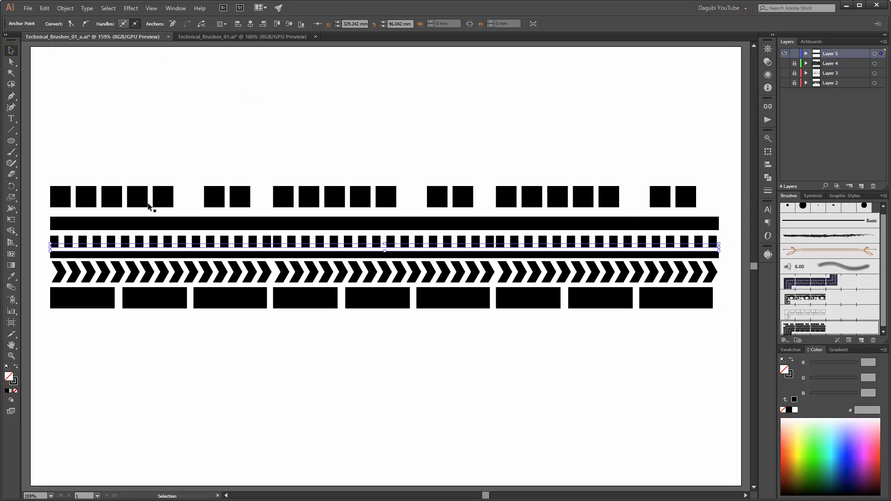
{"action": "left_click", "coordinate": [107, 26]}
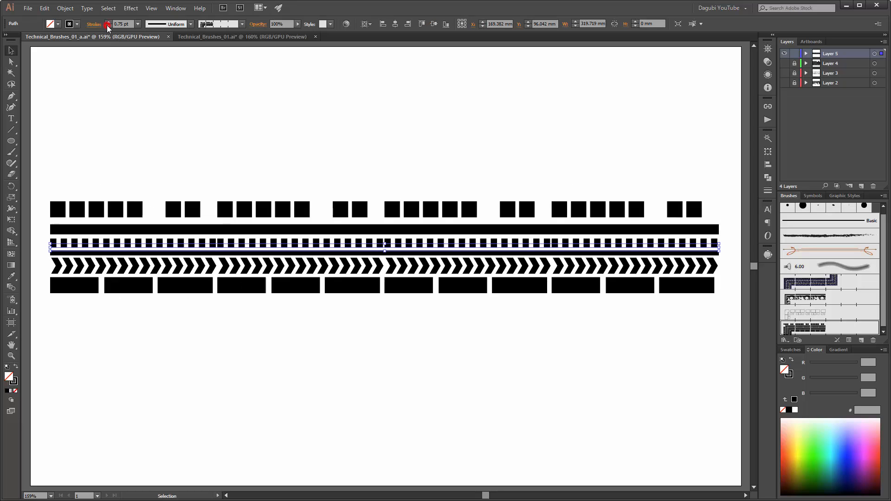
{"action": "left_click", "coordinate": [108, 26]}
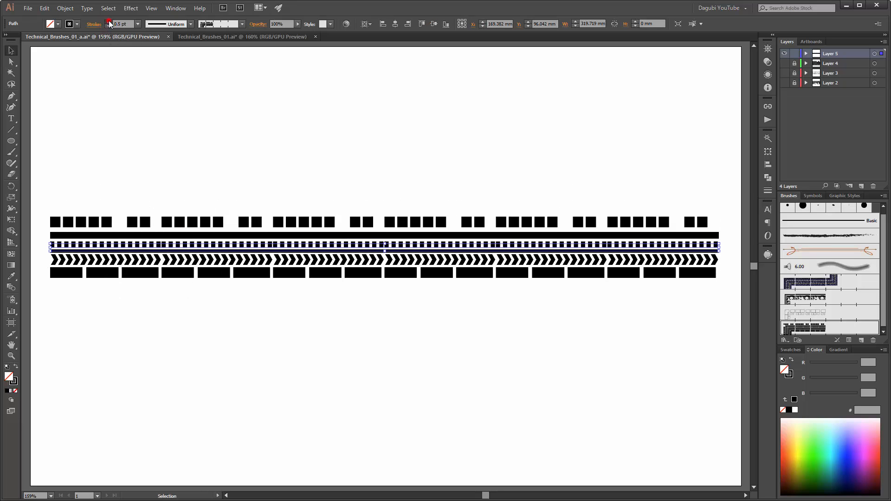
{"action": "left_click", "coordinate": [108, 22]}
{"action": "left_click", "coordinate": [411, 109]}
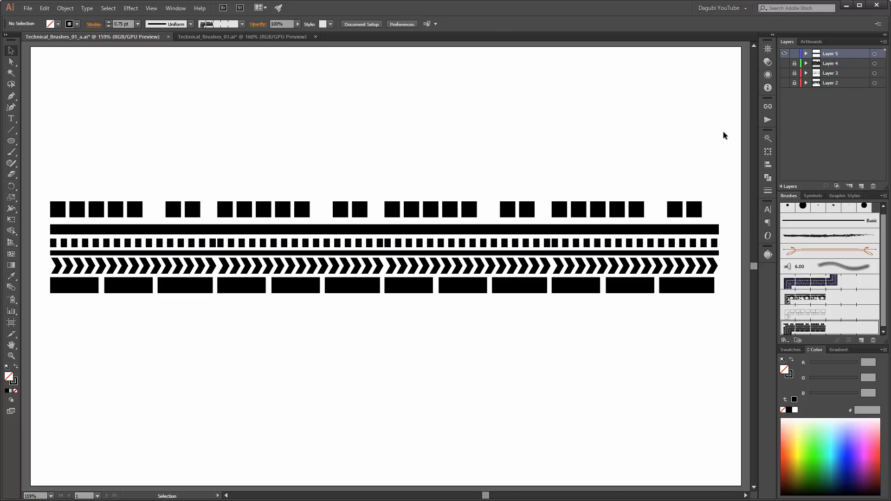
{"action": "left_click_drag", "start_coordinate": [602, 147], "coordinate": [350, 373]}
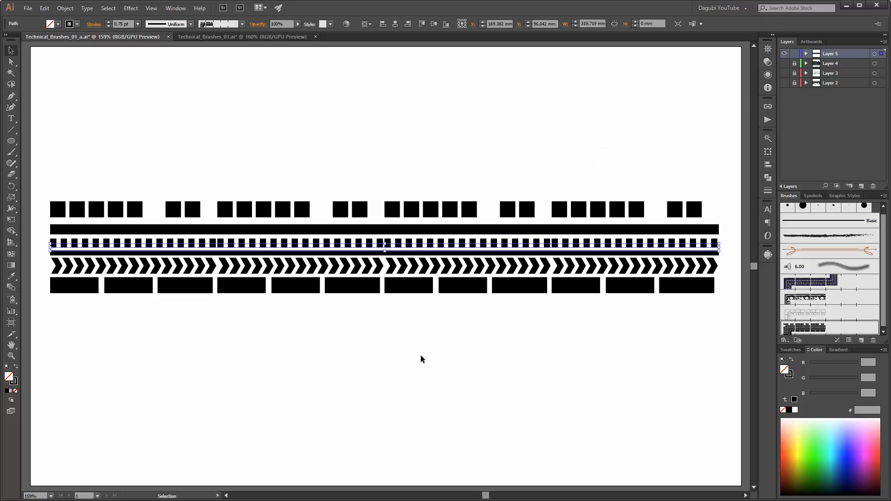
{"action": "key", "text": "Delete"}
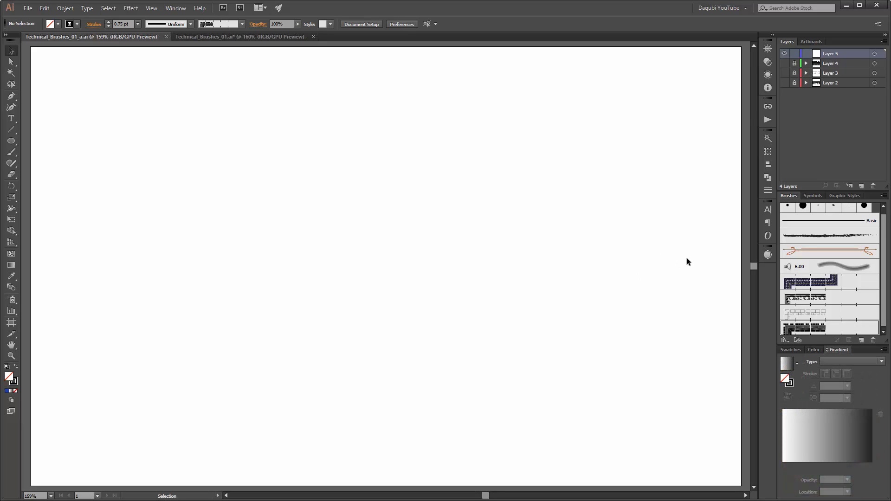
Step: Draw a rectangle about 340 by 210 mm covering the whole artboard on Layer 5 and remove its stroke
{"action": "left_click_drag", "start_coordinate": [10, 141], "coordinate": [33, 143]}
{"action": "left_click_drag", "start_coordinate": [31, 48], "coordinate": [731, 483]}
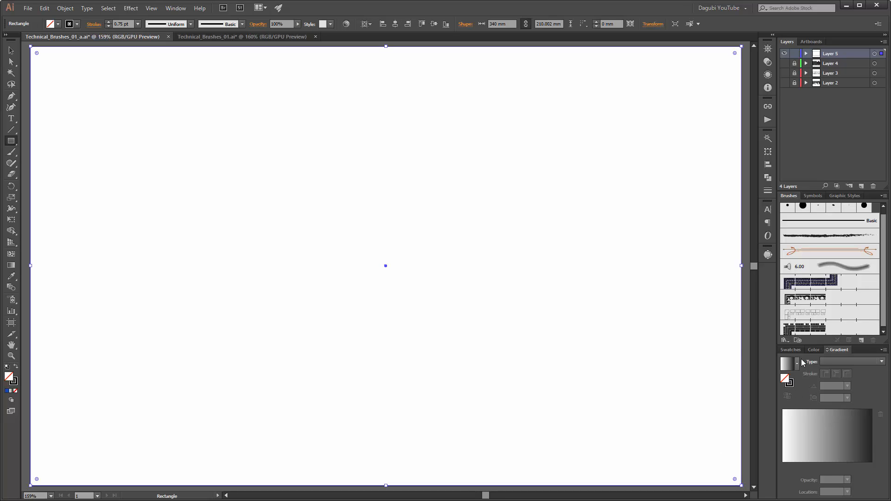
{"action": "left_click", "coordinate": [813, 350]}
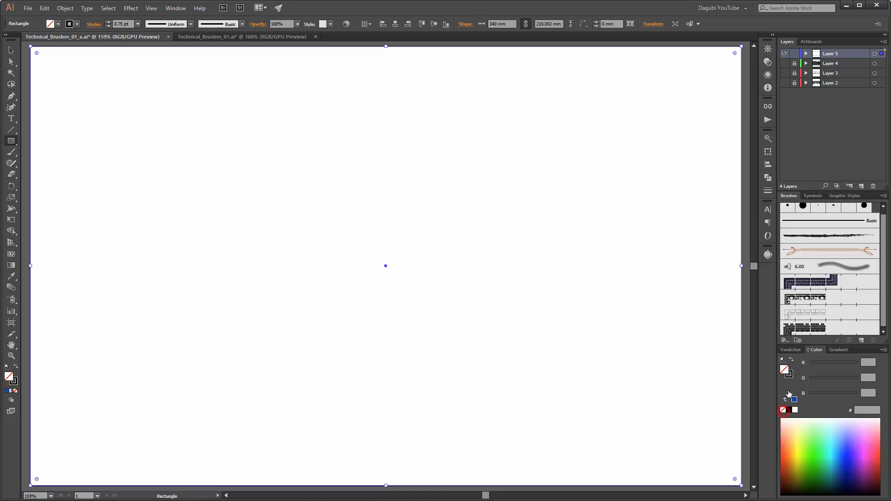
{"action": "left_click", "coordinate": [790, 376]}
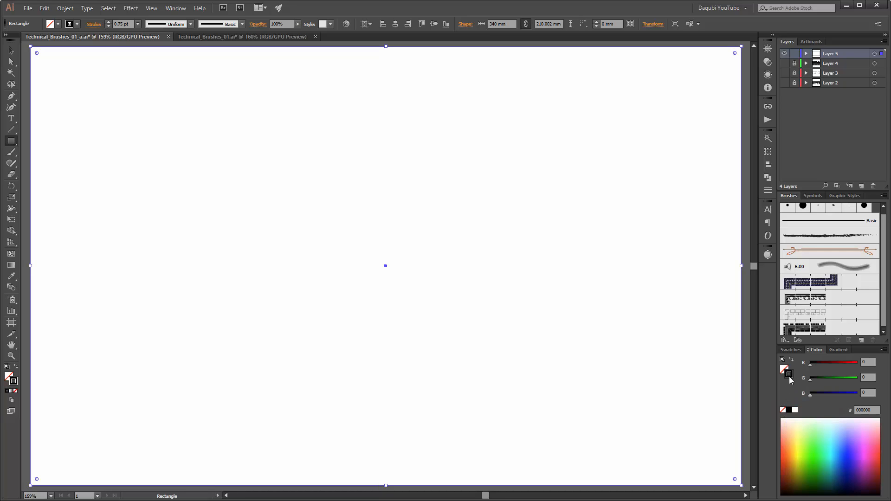
{"action": "left_click", "coordinate": [784, 409]}
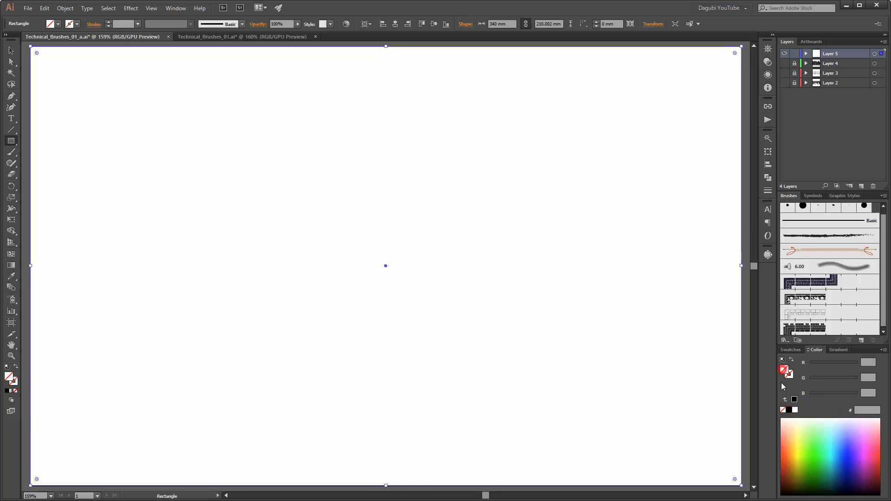
Step: Open the gradient settings for the artboard-sized rectangle's fill
{"action": "left_click", "coordinate": [841, 350]}
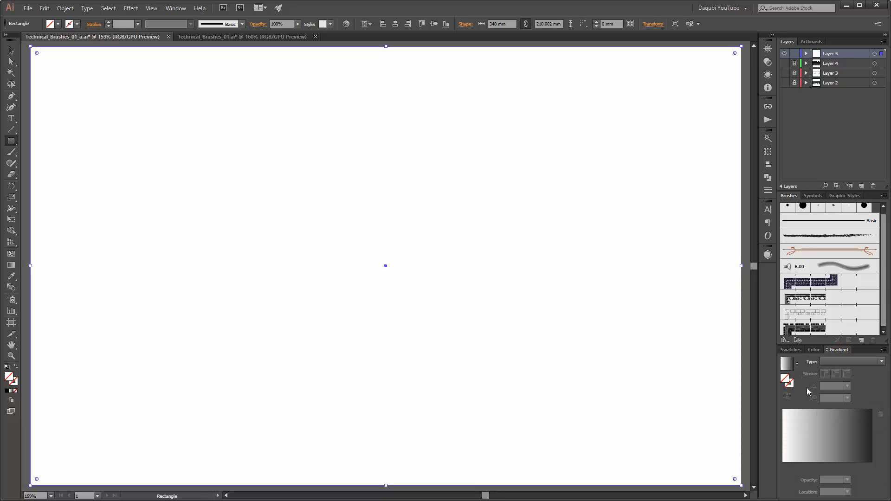
Step: Fill the background rectangle with a linear gradient and set its black end stop to dark navy, RGB 0, 18, 35
{"action": "left_click", "coordinate": [786, 365]}
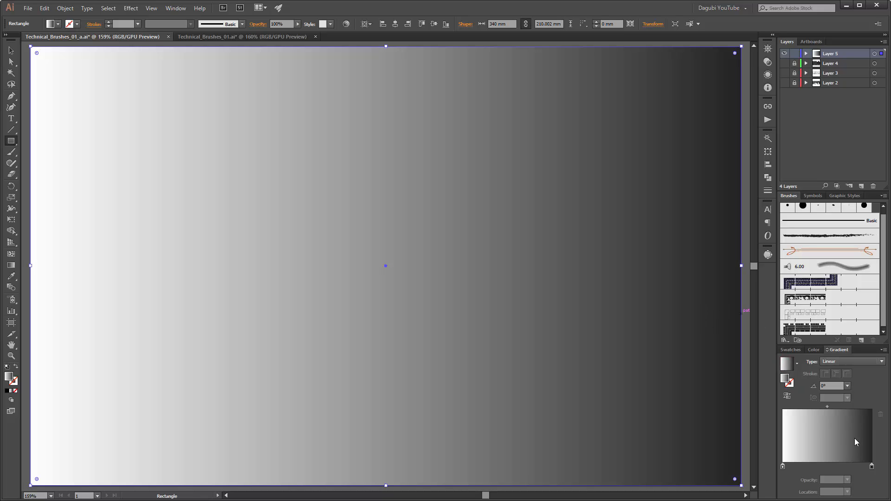
{"action": "left_click", "coordinate": [871, 466]}
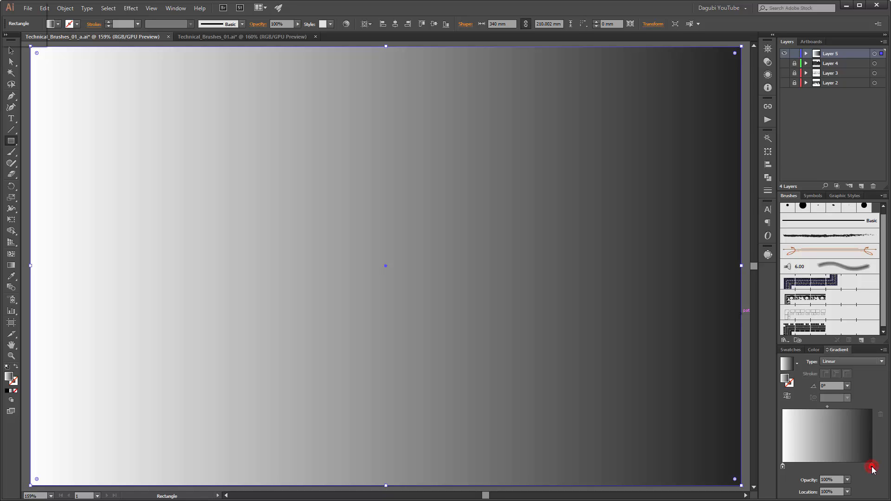
{"action": "double_click", "coordinate": [872, 467]}
{"action": "left_click", "coordinate": [870, 310]}
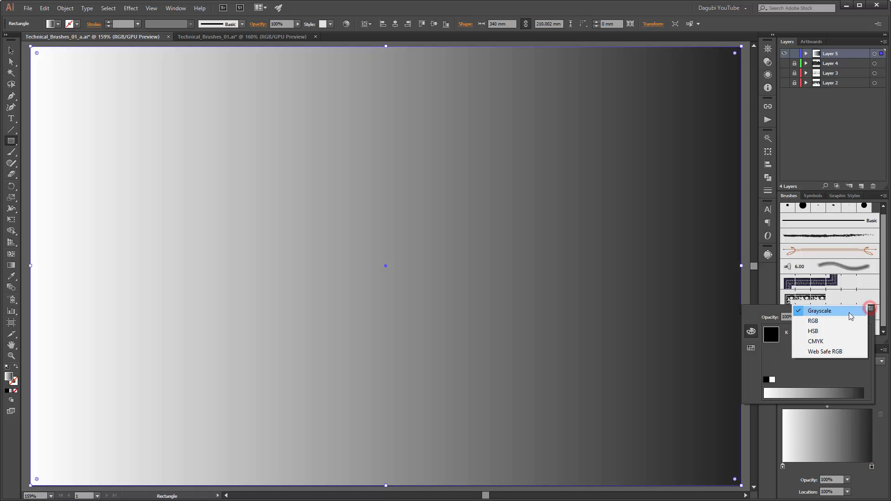
{"action": "left_click", "coordinate": [831, 323]}
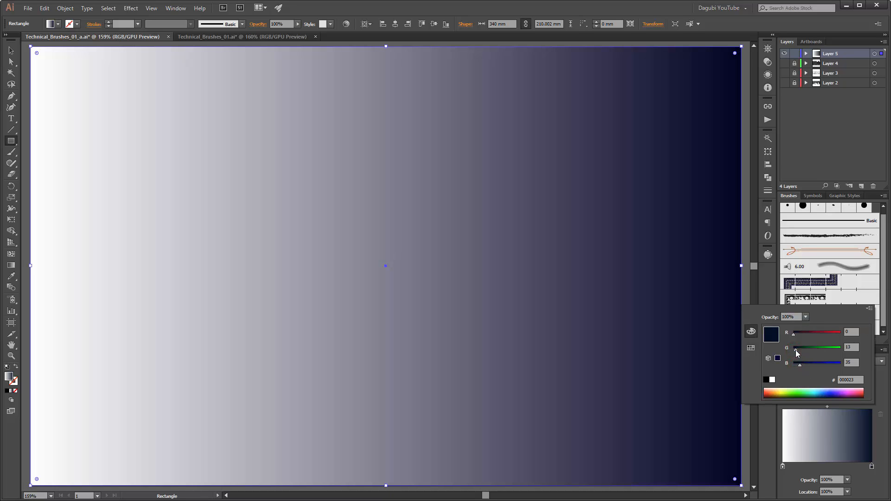
{"action": "left_click_drag", "start_coordinate": [796, 350], "coordinate": [796, 350]}
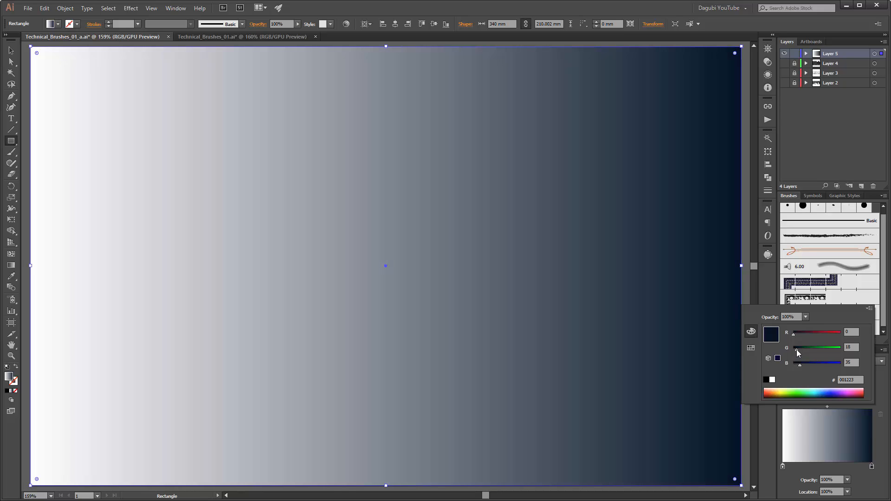
Step: Move the gradient's white stop to 51.02% and place dark navy stops at 0% and 100%
{"action": "left_click", "coordinate": [872, 467]}
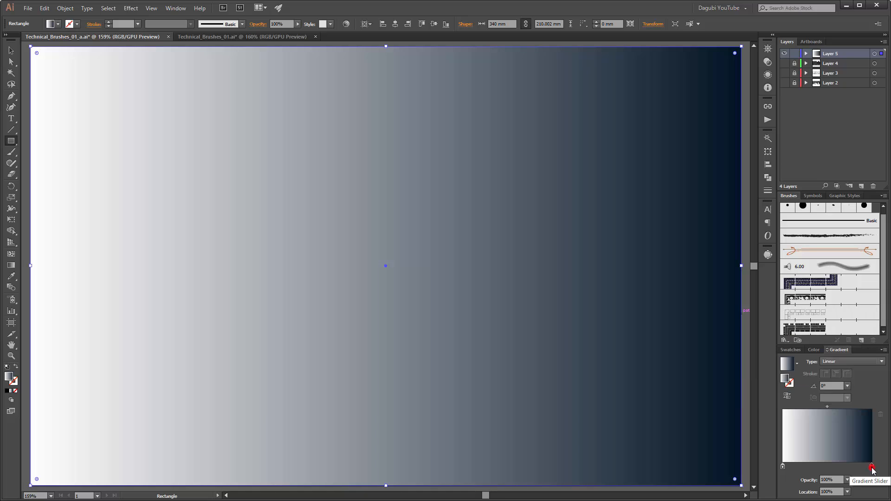
{"action": "left_click_drag", "start_coordinate": [872, 470], "coordinate": [866, 471]}
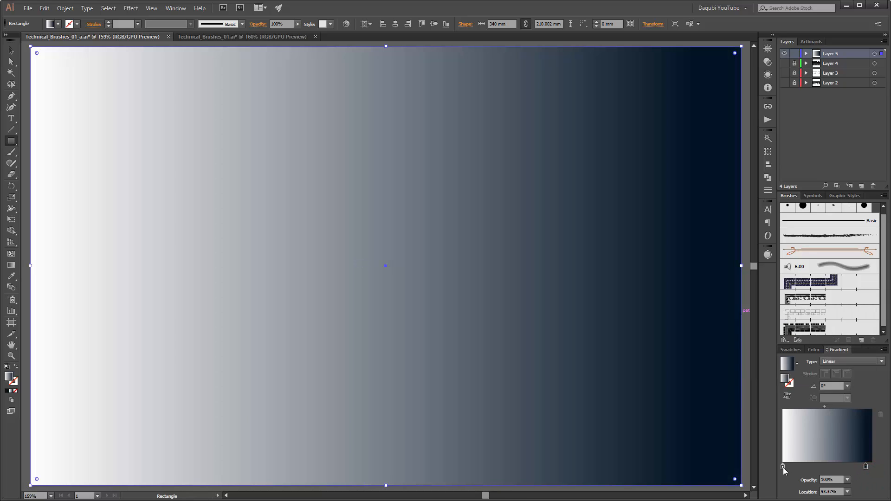
{"action": "left_click_drag", "start_coordinate": [784, 468], "coordinate": [833, 469]}
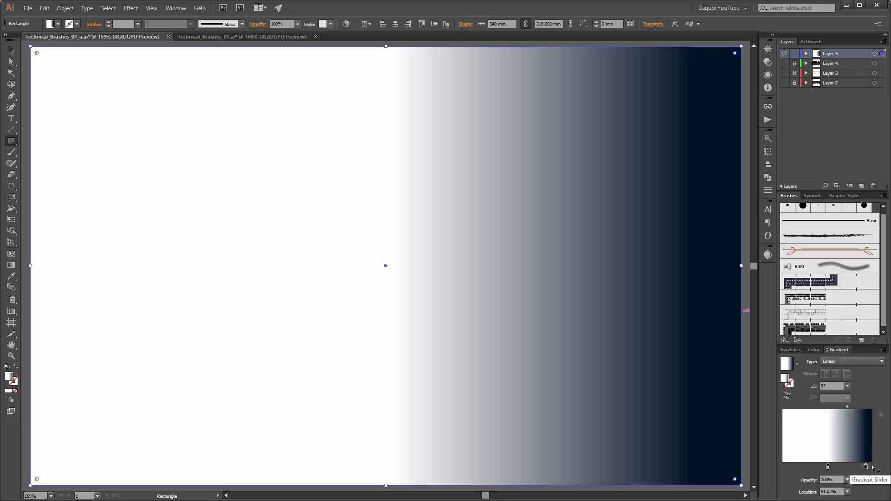
{"action": "left_click", "coordinate": [872, 467]}
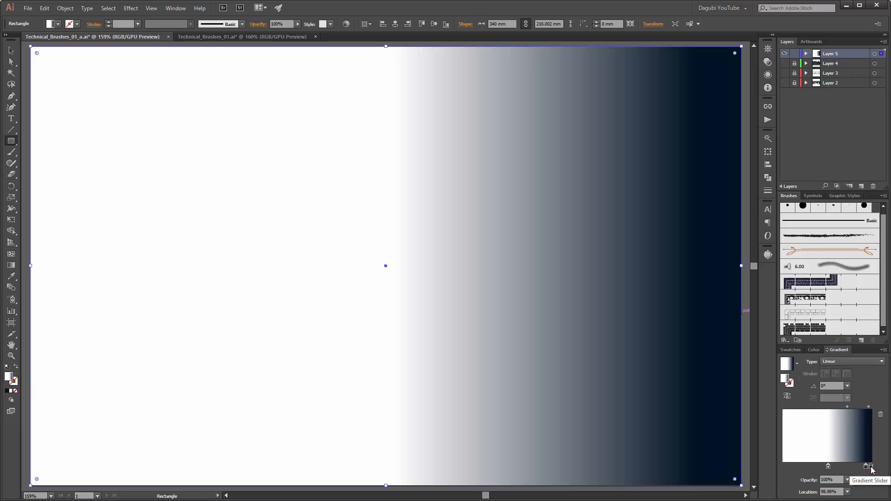
{"action": "left_click_drag", "start_coordinate": [871, 467], "coordinate": [780, 470]}
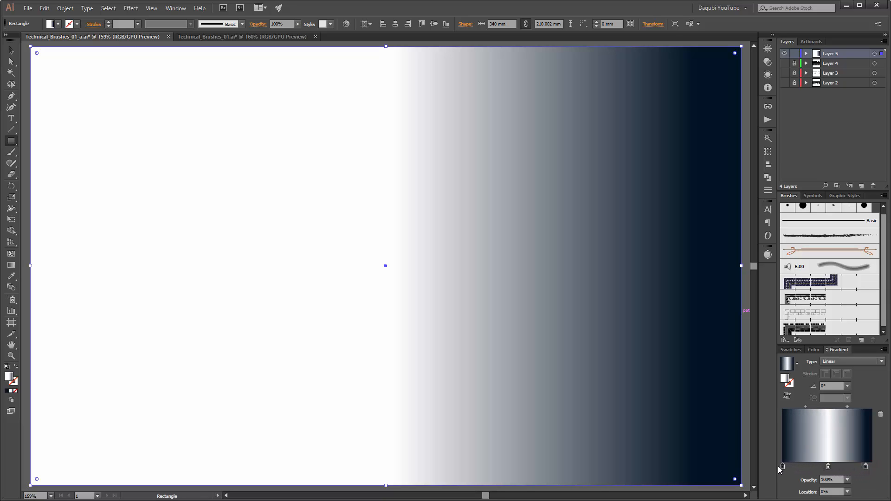
{"action": "left_click_drag", "start_coordinate": [865, 468], "coordinate": [871, 468]}
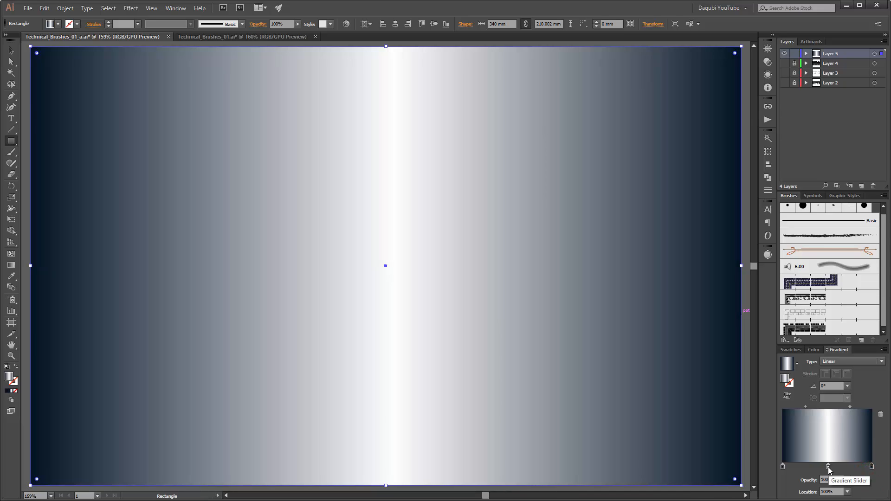
Step: Switch the gradient's white middle stop to RGB and color it bright blue, RGB 0, 70, 203
{"action": "double_click", "coordinate": [828, 467]}
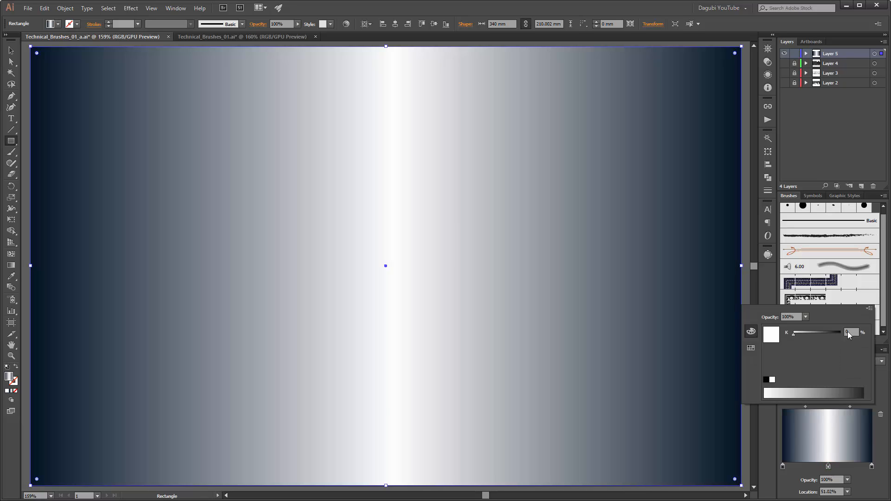
{"action": "left_click", "coordinate": [870, 308]}
{"action": "left_click", "coordinate": [813, 321]}
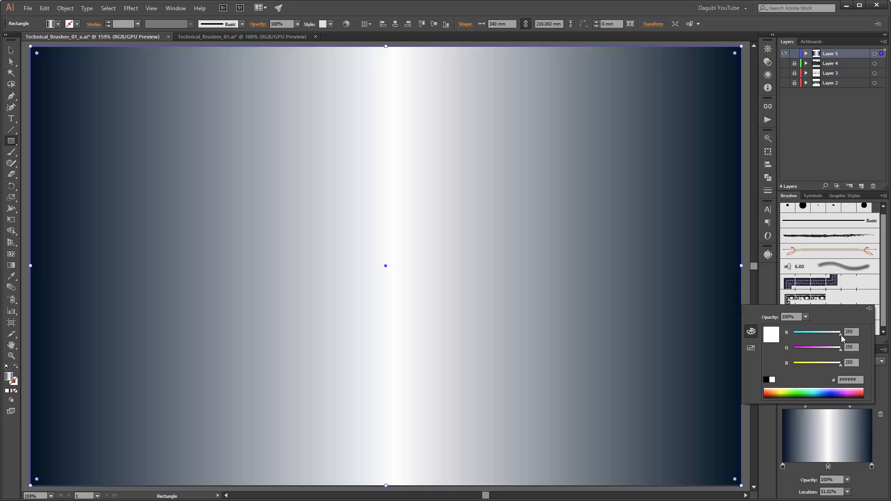
{"action": "left_click_drag", "start_coordinate": [841, 335], "coordinate": [834, 369]}
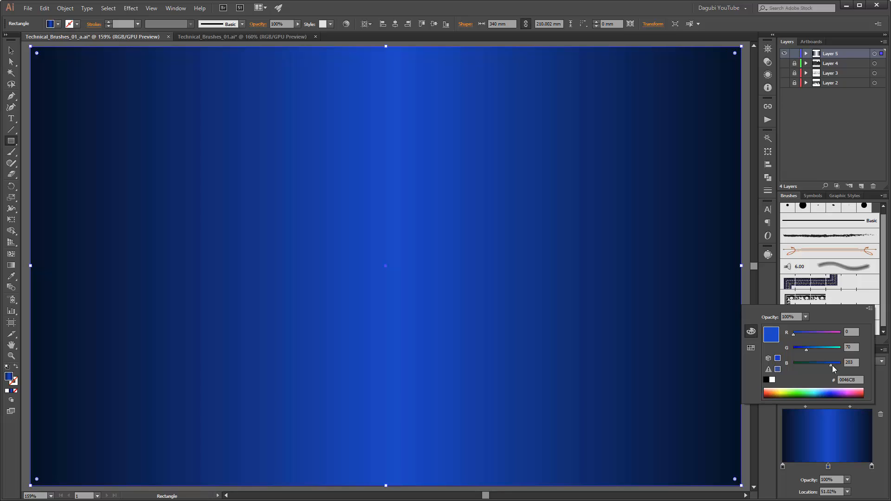
{"action": "left_click", "coordinate": [861, 380]}
Step: Redirect the background gradient to run vertically at 90° with the Gradient tool, and lock the rectangle in Layer 5
{"action": "left_click", "coordinate": [11, 266]}
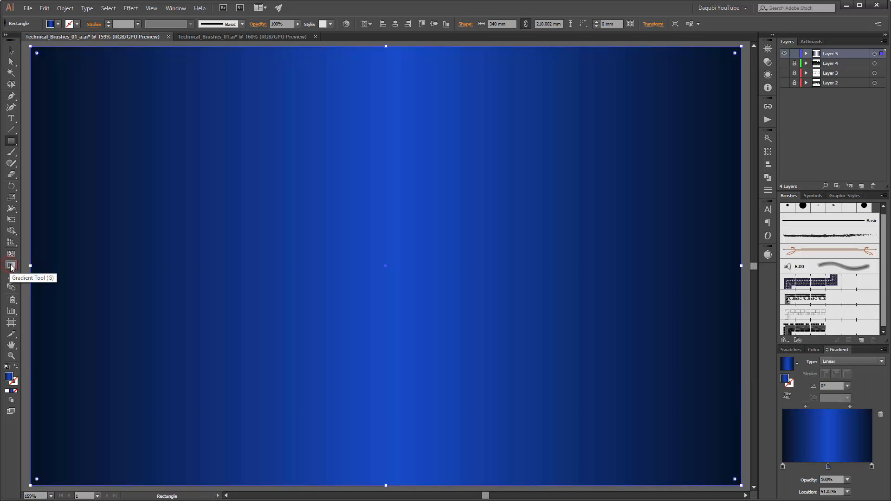
{"action": "left_click", "coordinate": [10, 266]}
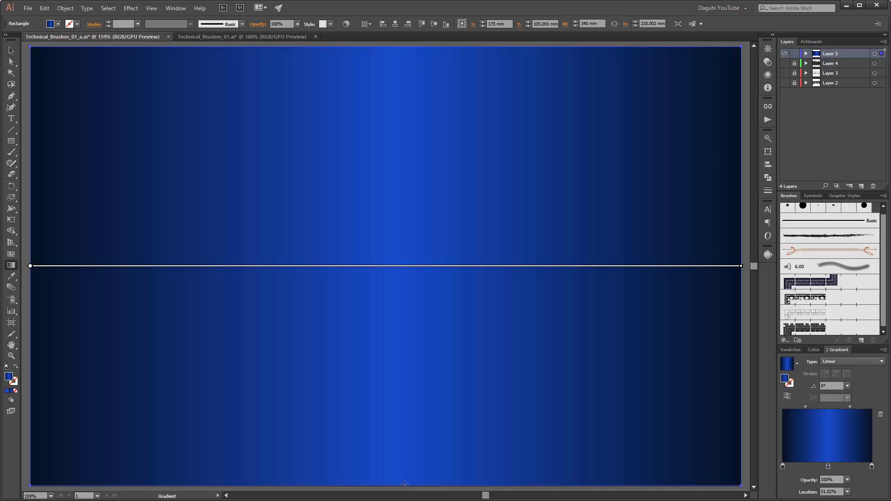
{"action": "mouse_move", "coordinate": [405, 484]}
{"action": "left_mouse_down"}
{"action": "mouse_move", "coordinate": [439, 392]}
{"action": "mouse_move", "coordinate": [416, 250]}
{"action": "mouse_move", "coordinate": [402, 50]}
{"action": "mouse_move", "coordinate": [423, 396]}
{"action": "mouse_move", "coordinate": [408, 474]}
{"action": "left_mouse_up"}
{"action": "key", "text": "ctrl+0"}
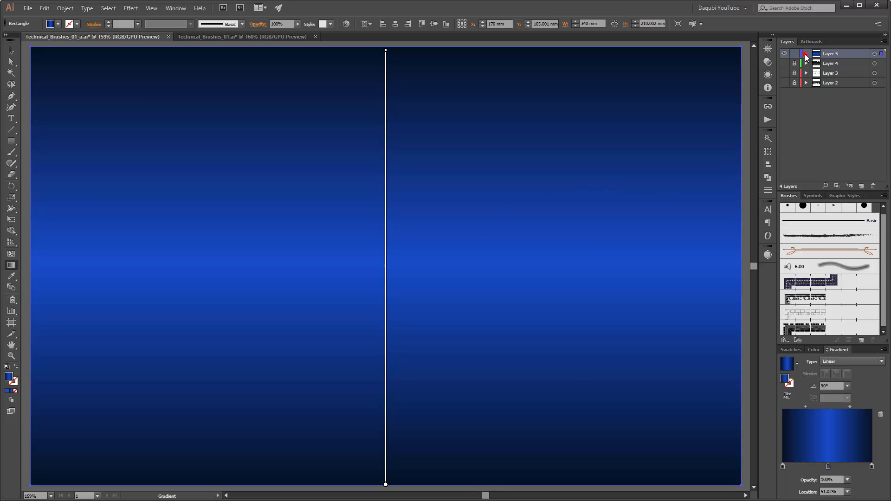
{"action": "left_click", "coordinate": [805, 54]}
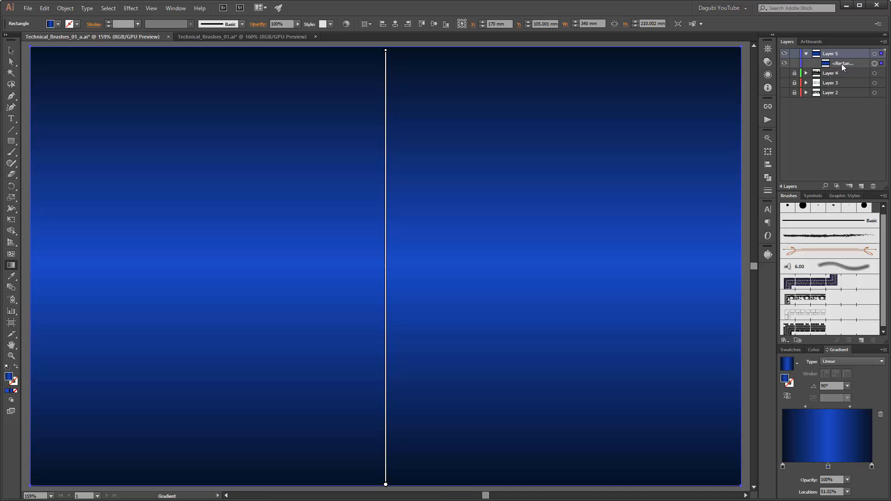
{"action": "left_click", "coordinate": [794, 64]}
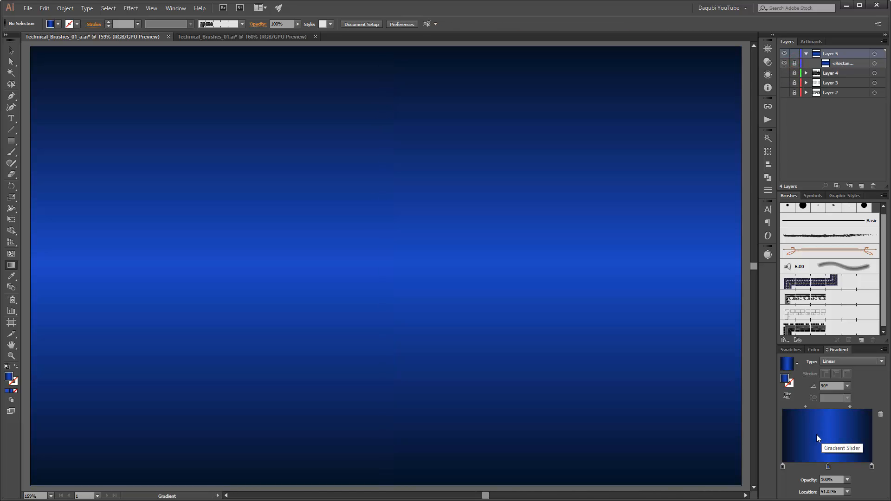
Step: Draw a circle about 109 mm in diameter near the middle of the artboard with the Ellipse tool
{"action": "left_click", "coordinate": [11, 141]}
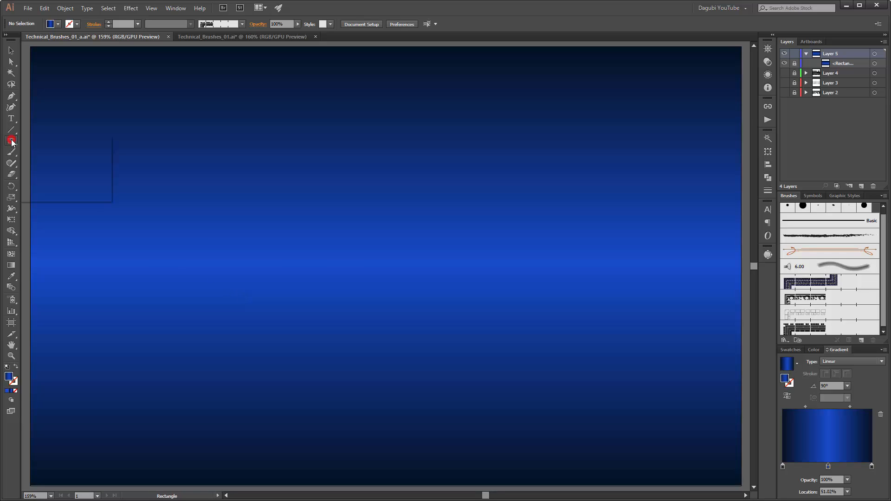
{"action": "left_click", "coordinate": [46, 163]}
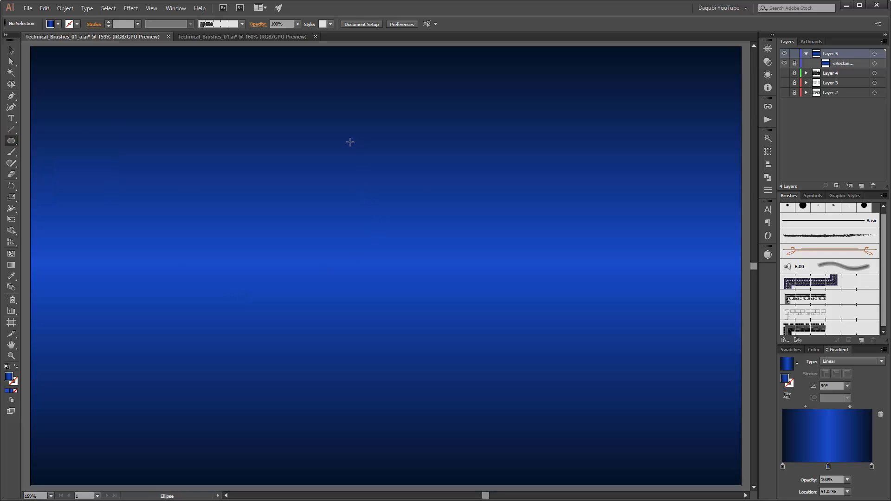
{"action": "left_click_drag", "start_coordinate": [349, 144], "coordinate": [497, 375]}
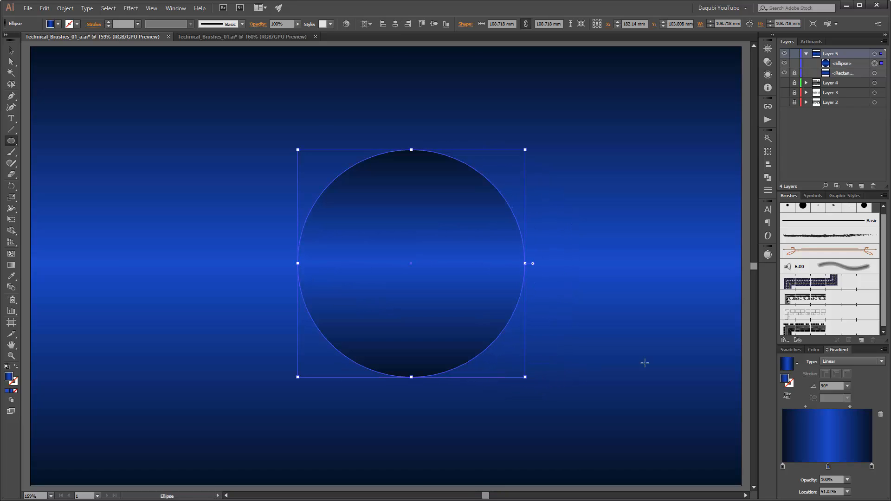
Step: Give the circle a light blue swatch stroke and set its fill to none
{"action": "left_click", "coordinate": [792, 385]}
{"action": "left_click", "coordinate": [814, 350]}
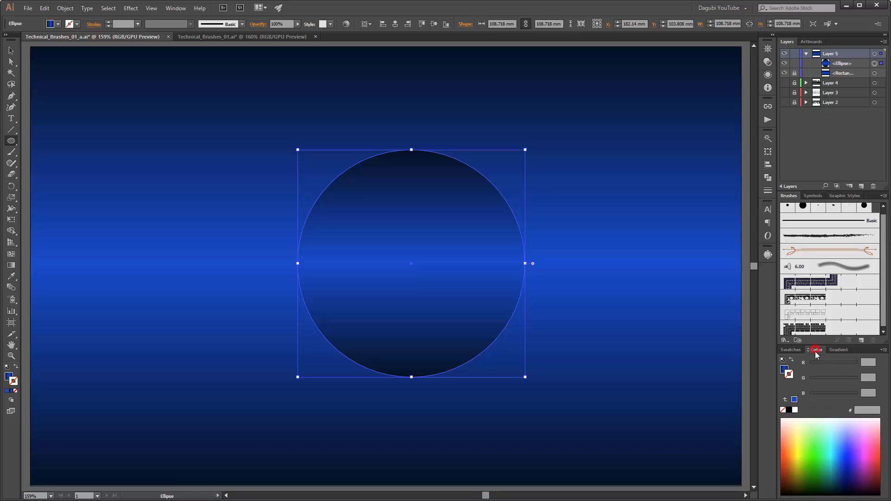
{"action": "left_click", "coordinate": [790, 350]}
{"action": "left_click", "coordinate": [829, 377]}
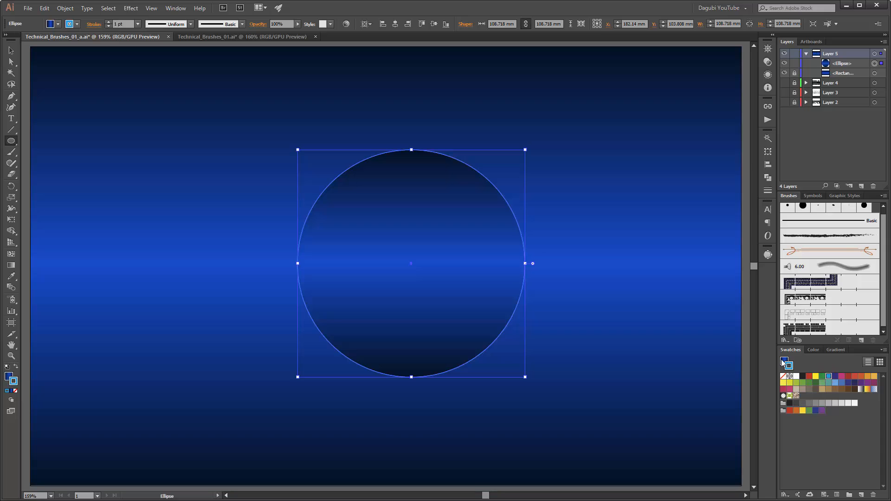
{"action": "left_click", "coordinate": [784, 377]}
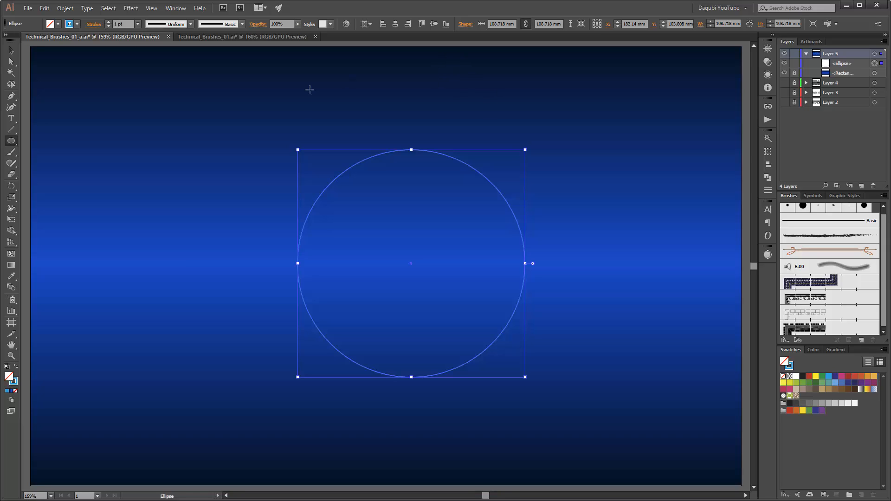
Step: Center the circle horizontally and vertically on the artboard
{"action": "left_click", "coordinate": [13, 52]}
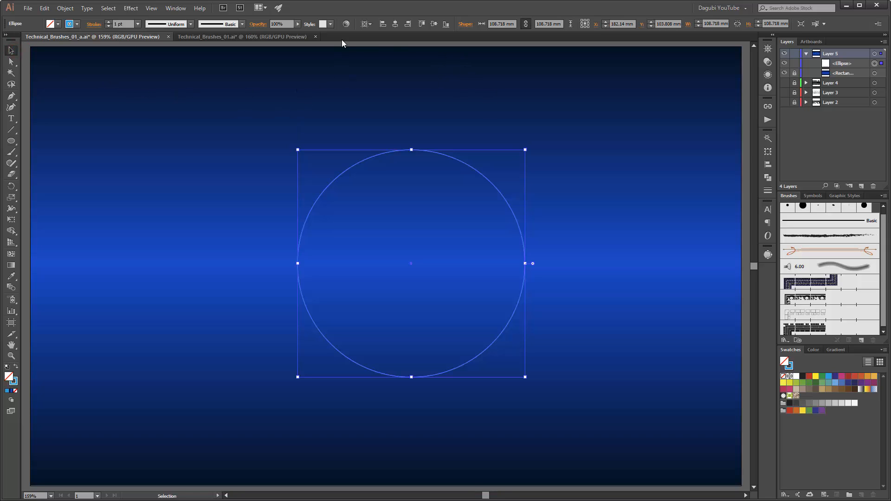
{"action": "left_click", "coordinate": [395, 25]}
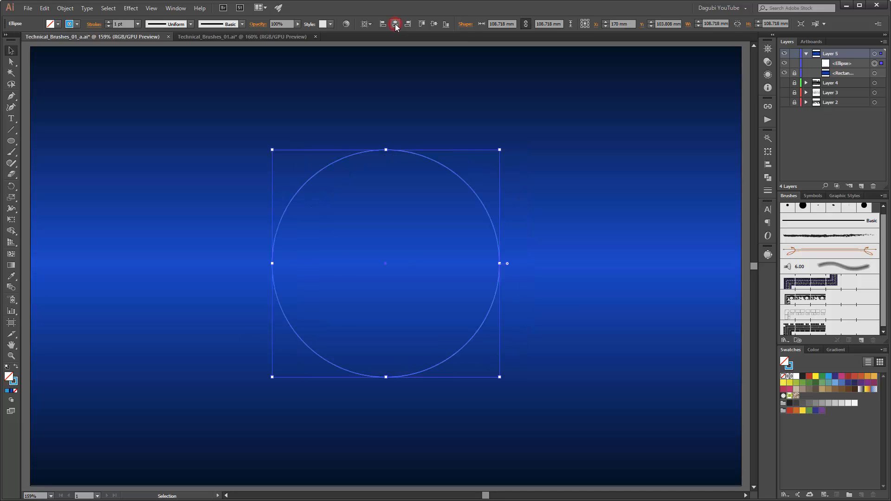
{"action": "left_click", "coordinate": [434, 24]}
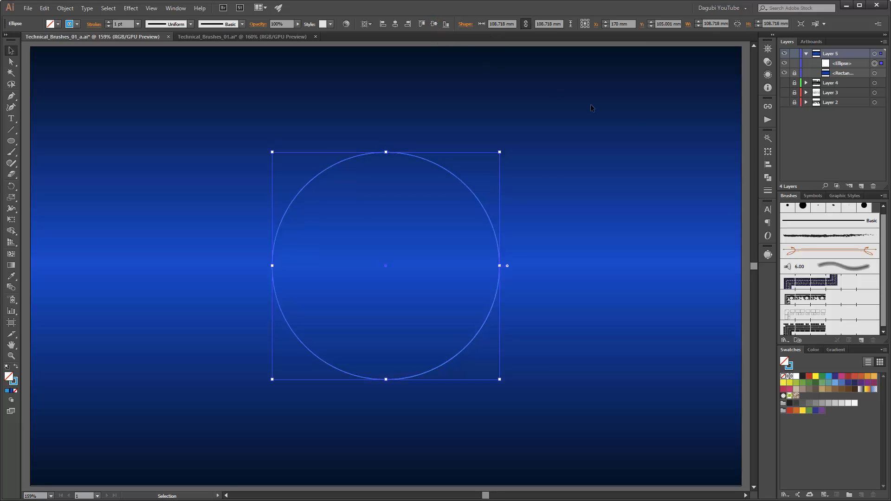
Step: Apply the gear-toothed technical pattern brush to the circle, reduce its stroke weight to 0.25 pt, and deselect it
{"action": "left_click_drag", "start_coordinate": [883, 232], "coordinate": [883, 238]}
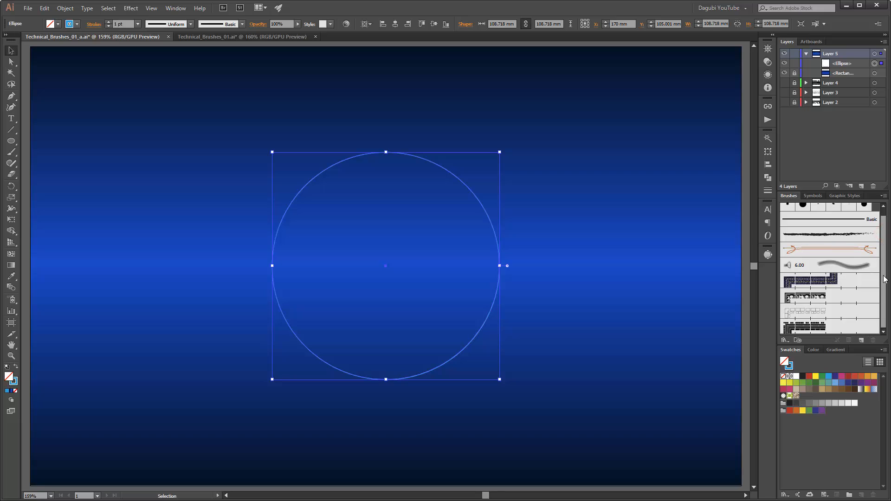
{"action": "left_click", "coordinate": [818, 296]}
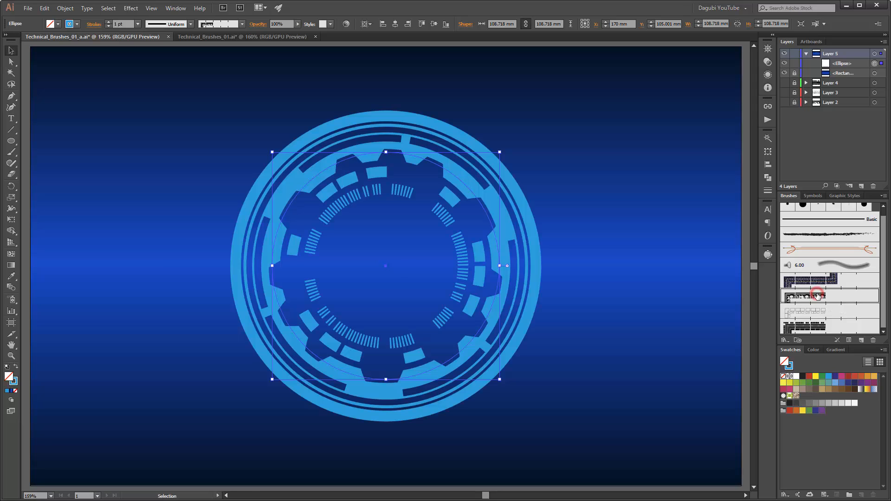
{"action": "left_click", "coordinate": [108, 27]}
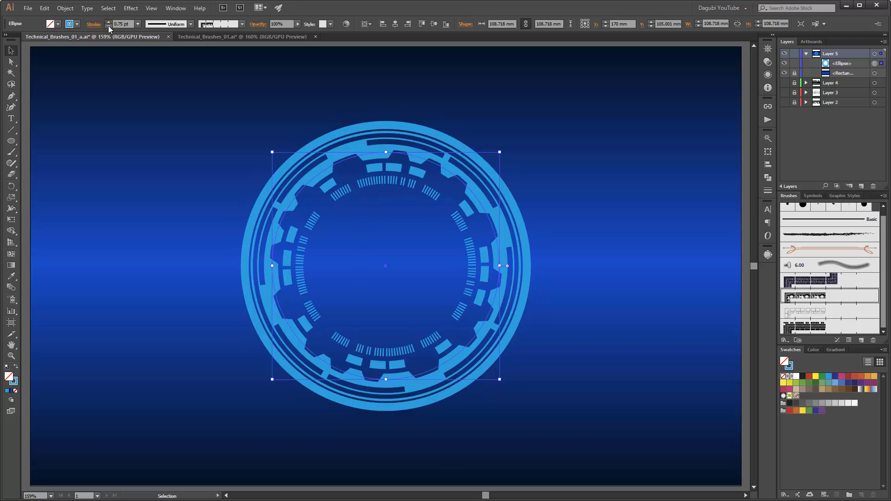
{"action": "left_click", "coordinate": [109, 26]}
{"action": "left_click", "coordinate": [108, 26]}
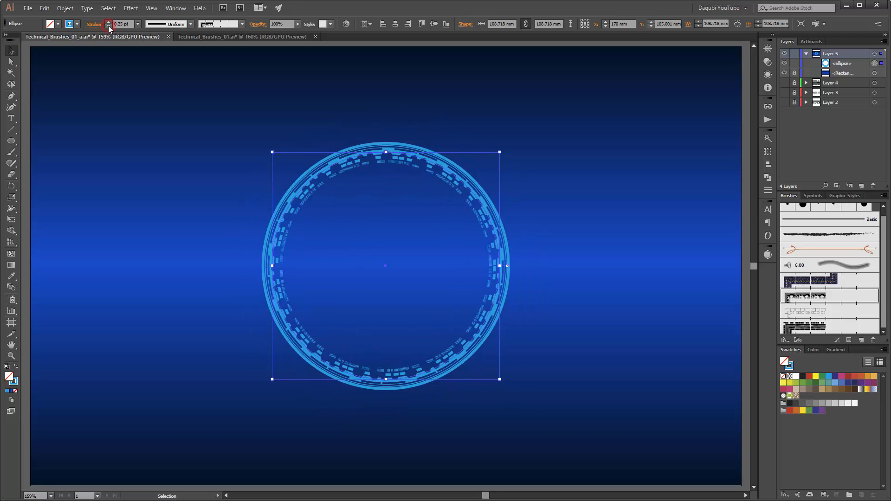
{"action": "left_click", "coordinate": [701, 283]}
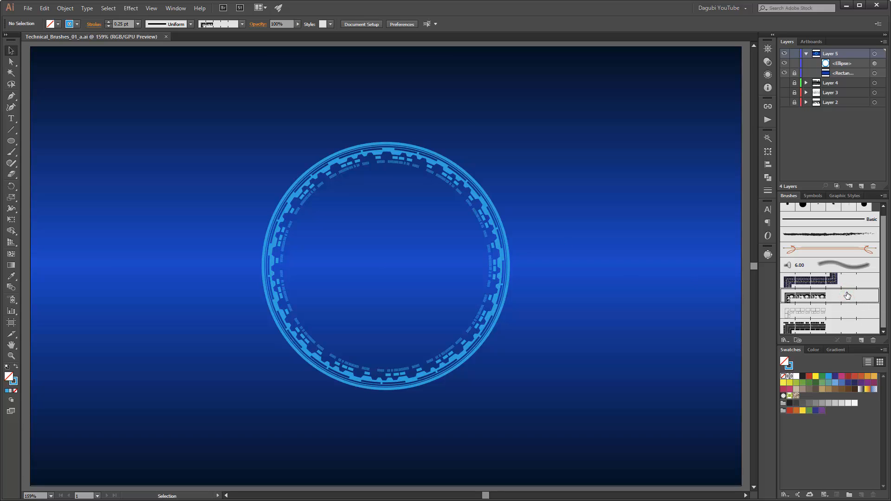
Step: Duplicate the gear-toothed pattern brush used on the circle and select the copy
{"action": "left_click_drag", "start_coordinate": [851, 296], "coordinate": [861, 341]}
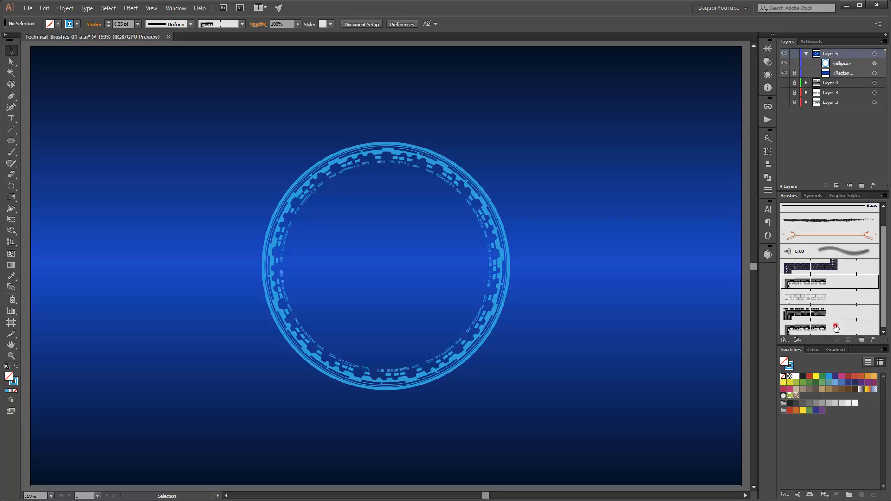
{"action": "left_click", "coordinate": [834, 328]}
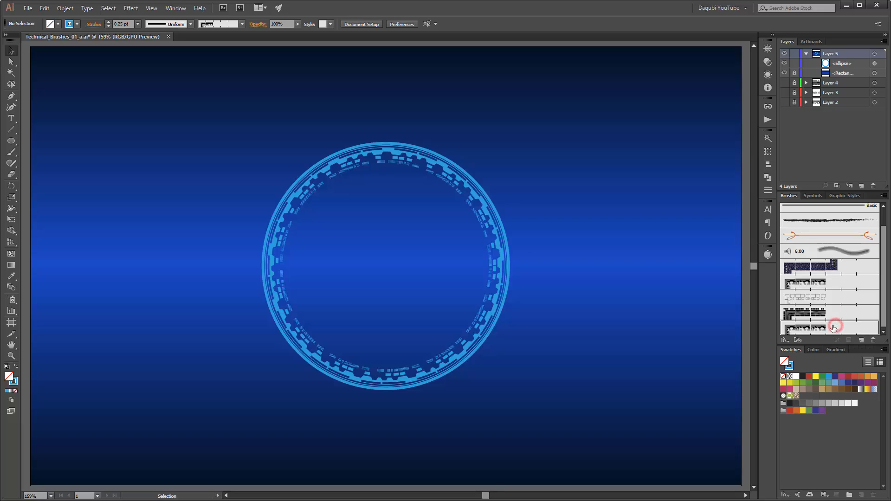
Step: Enable Flip Across in the options of Pattern Brush 1 copy, and apply the change to the circle's existing stroke
{"action": "left_click", "coordinate": [497, 238]}
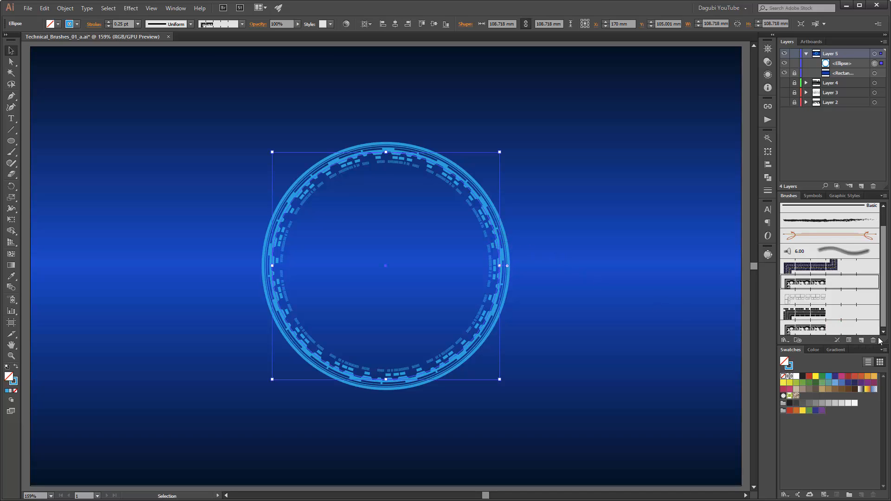
{"action": "left_click", "coordinate": [818, 328]}
{"action": "double_click", "coordinate": [817, 328]}
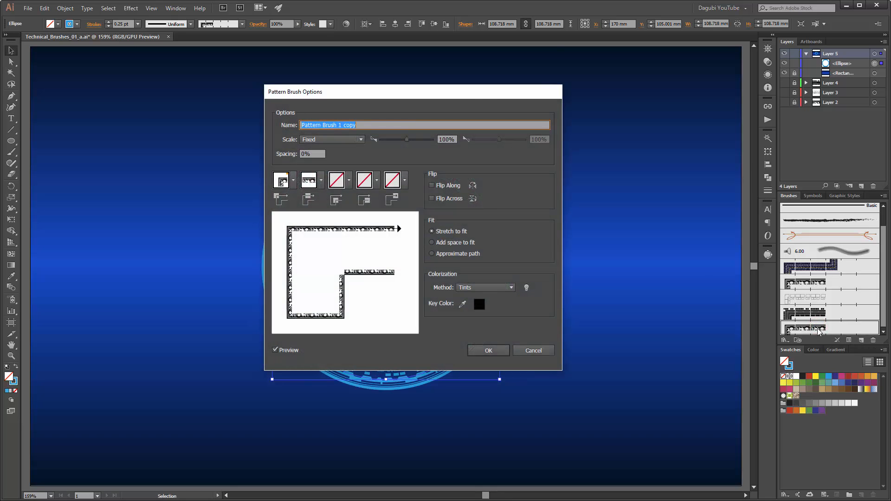
{"action": "left_click_drag", "start_coordinate": [474, 99], "coordinate": [704, 95]}
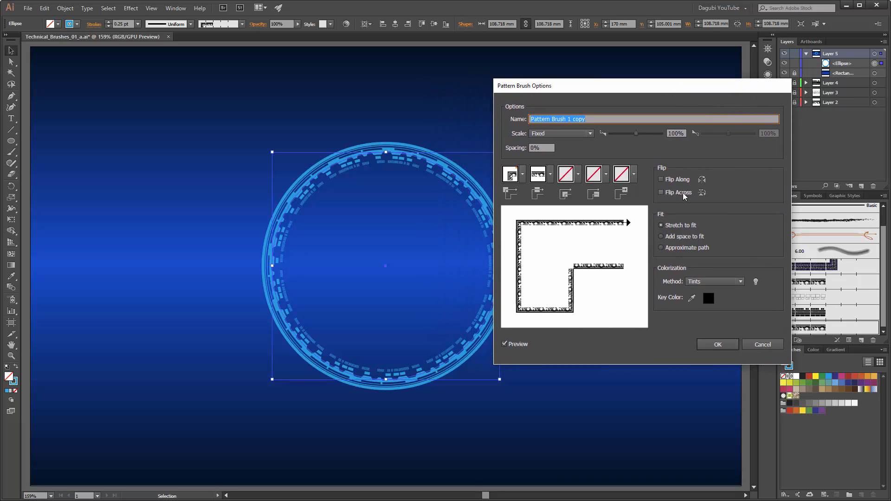
{"action": "left_click", "coordinate": [662, 193]}
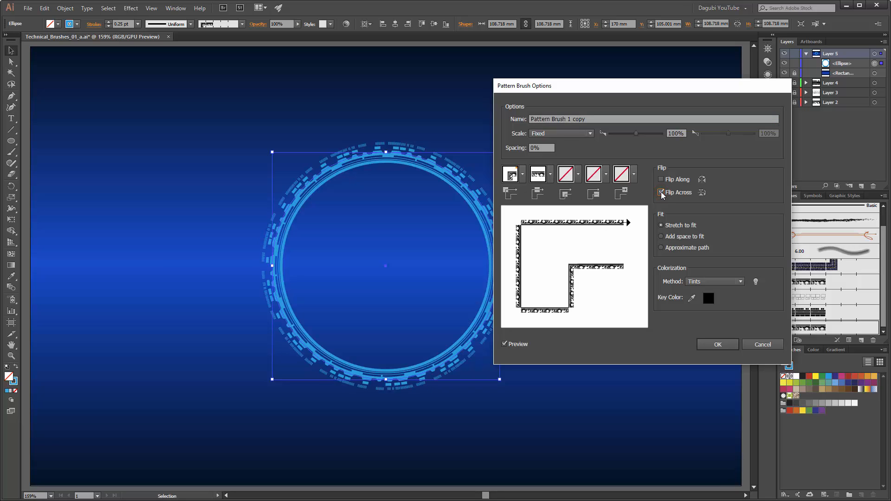
{"action": "left_click", "coordinate": [726, 345]}
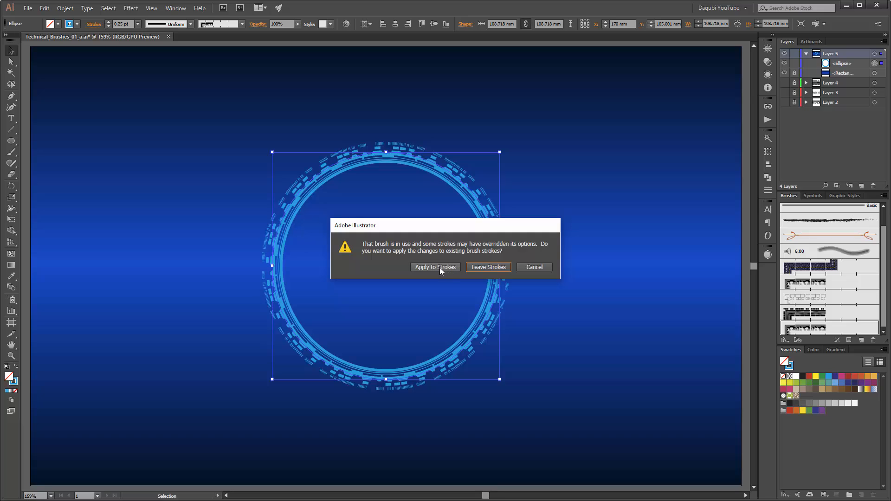
{"action": "left_click", "coordinate": [431, 268]}
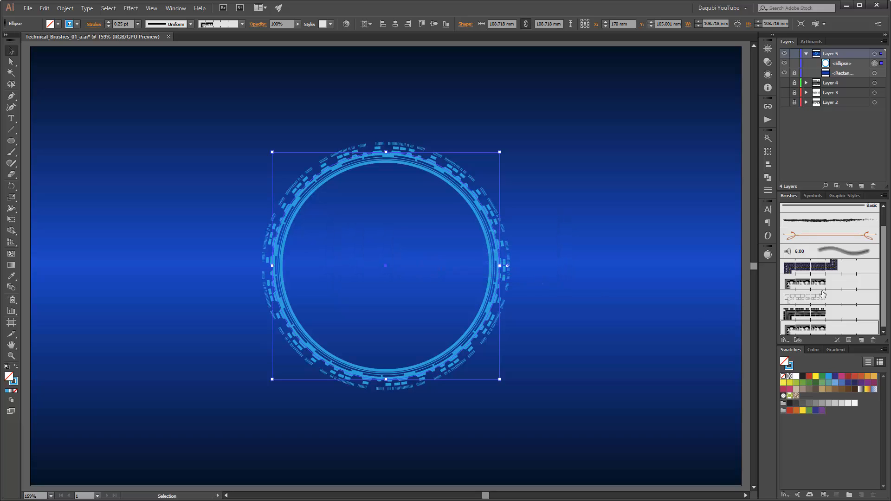
Step: Compare the original and flipped gear brushes on the circle, keep the flipped one, and set the stroke weight to 0.35 pt
{"action": "left_click", "coordinate": [823, 281]}
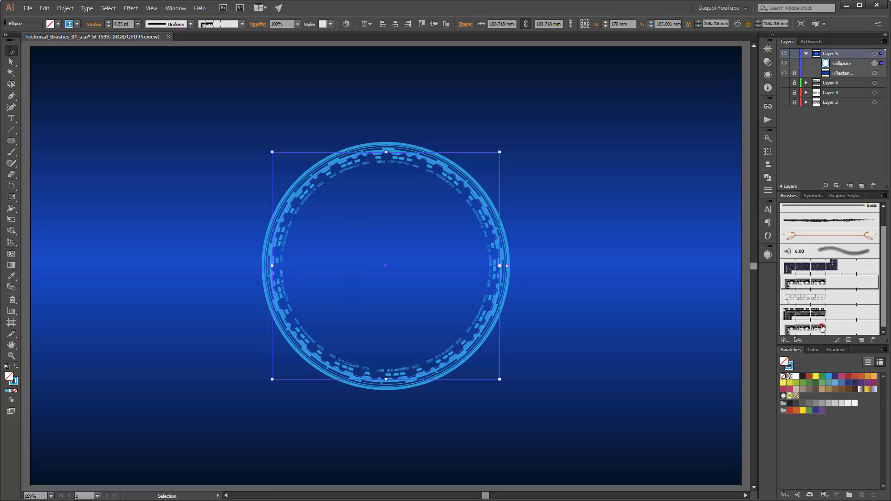
{"action": "left_click", "coordinate": [822, 328]}
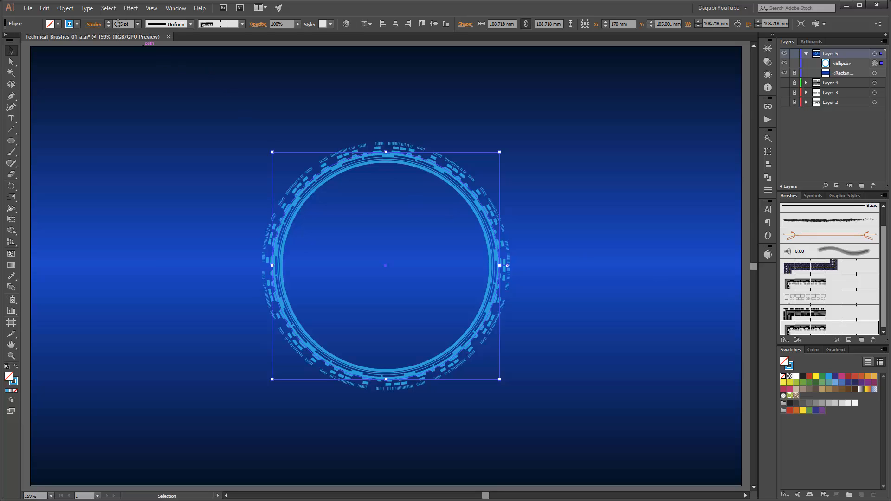
{"action": "left_click", "coordinate": [119, 24]}
{"action": "key", "text": "BackSpace"}
{"action": "key", "text": "Return"}
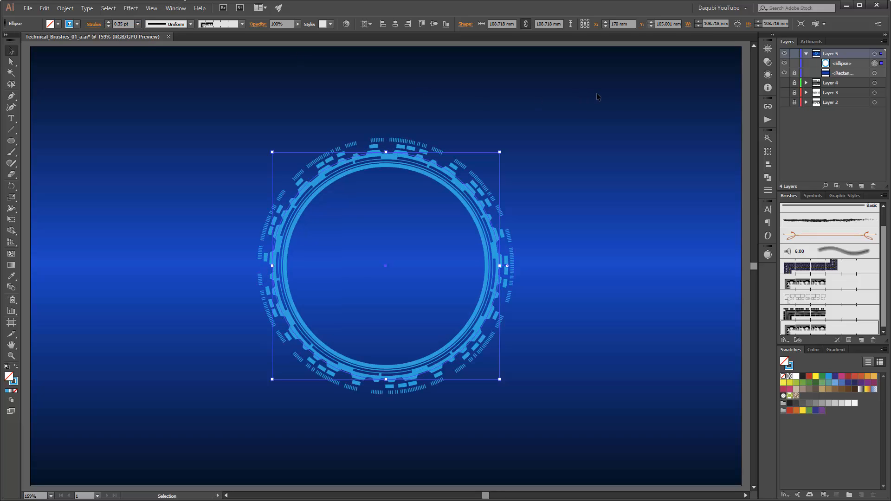
Step: Duplicate the circle in place and raise the copy's stroke weight to 1 pt
{"action": "left_click", "coordinate": [854, 65]}
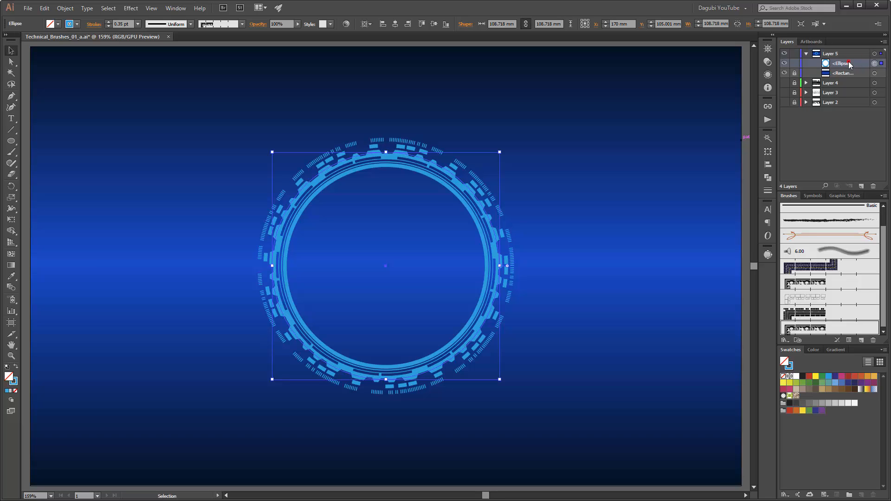
{"action": "left_click_drag", "start_coordinate": [843, 66], "coordinate": [862, 185]}
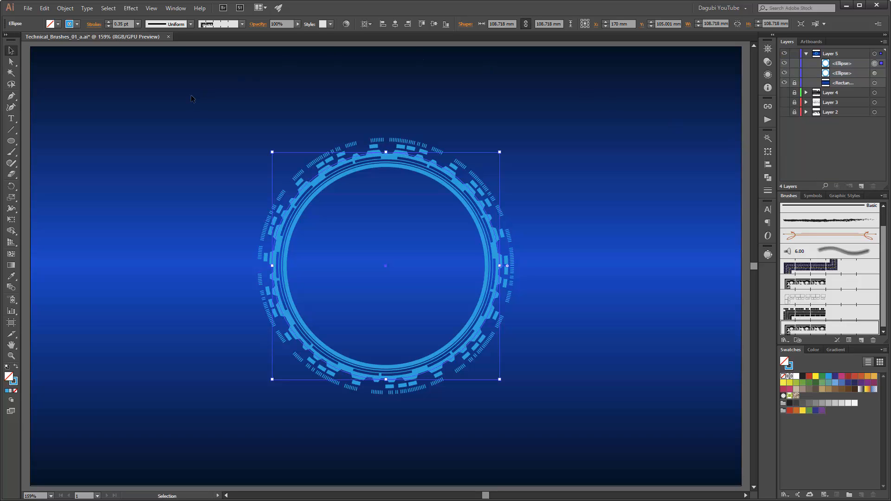
{"action": "left_click", "coordinate": [109, 22]}
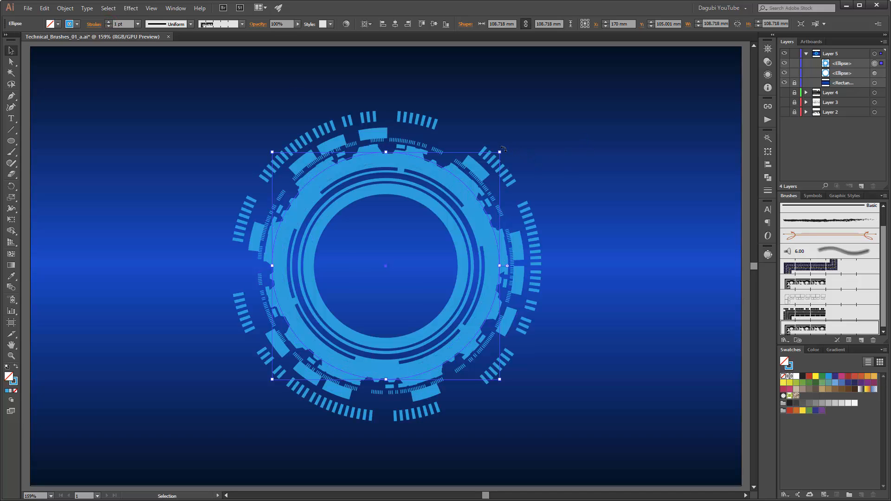
Step: Rotate the 1 pt circle copy about 60° clockwise and lower its opacity to 57%
{"action": "left_click_drag", "start_coordinate": [503, 148], "coordinate": [538, 302]}
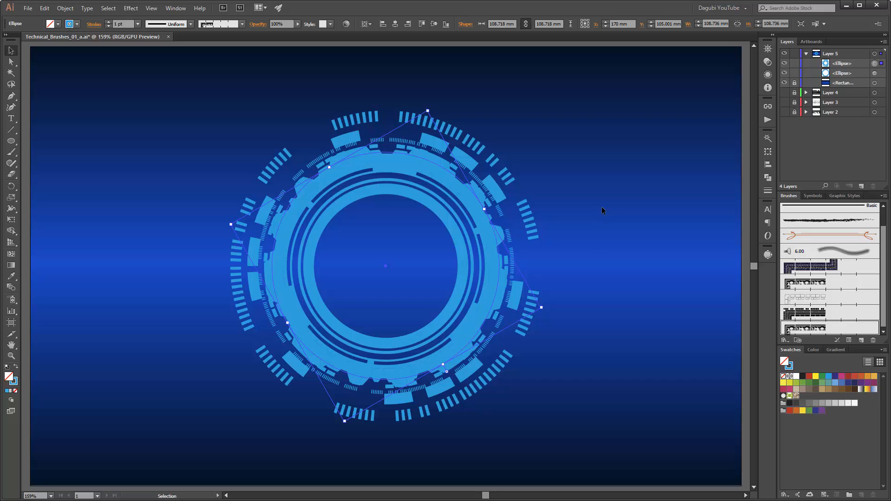
{"action": "left_click", "coordinate": [875, 65]}
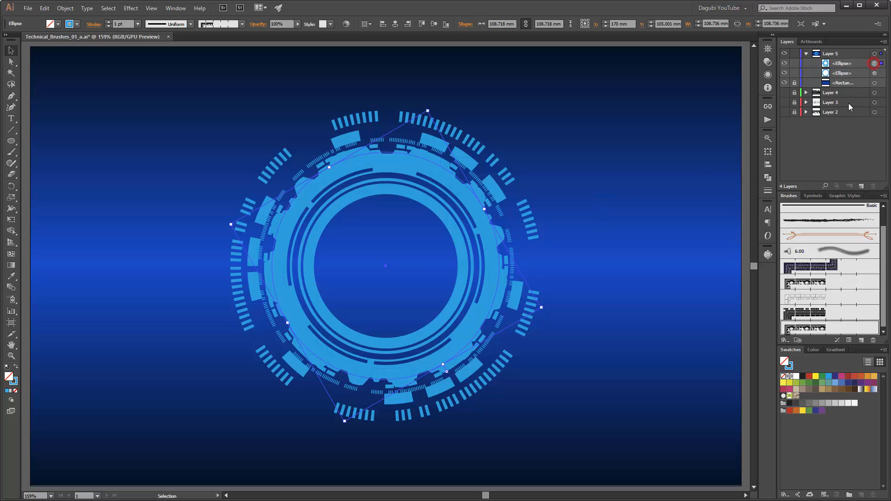
{"action": "left_click", "coordinate": [298, 27]}
{"action": "left_click_drag", "start_coordinate": [298, 34], "coordinate": [281, 35]}
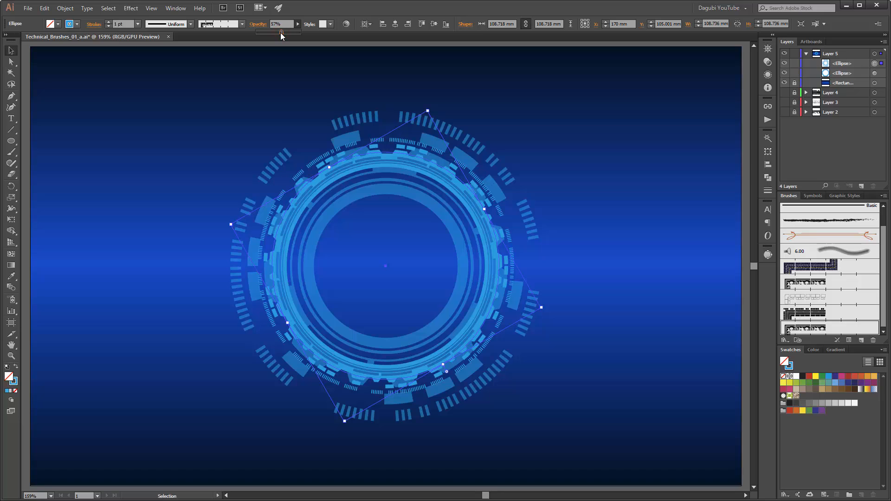
{"action": "left_click", "coordinate": [419, 7]}
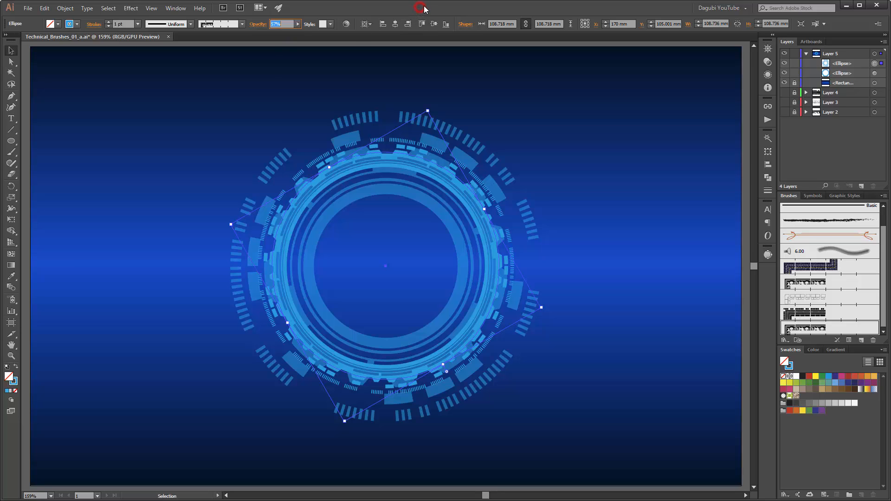
Step: Duplicate the semi-transparent circle and scale the copy down around its center to about 51 mm wide
{"action": "left_click", "coordinate": [855, 64]}
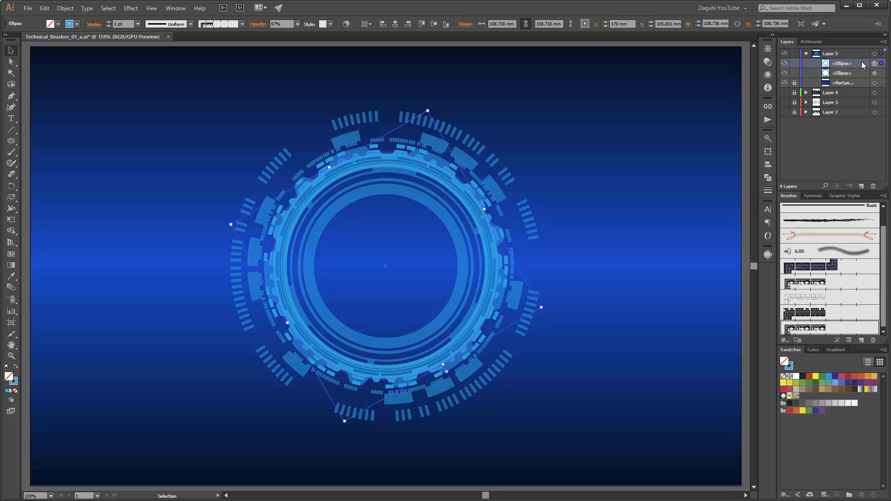
{"action": "left_click_drag", "start_coordinate": [855, 64], "coordinate": [860, 185]}
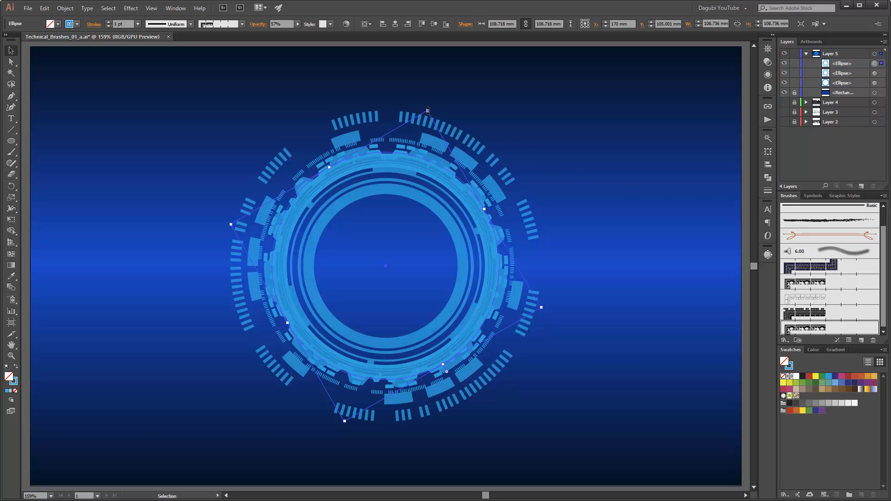
{"action": "key", "text": "ctrl+s"}
{"action": "left_click_drag", "start_coordinate": [428, 110], "coordinate": [408, 192]}
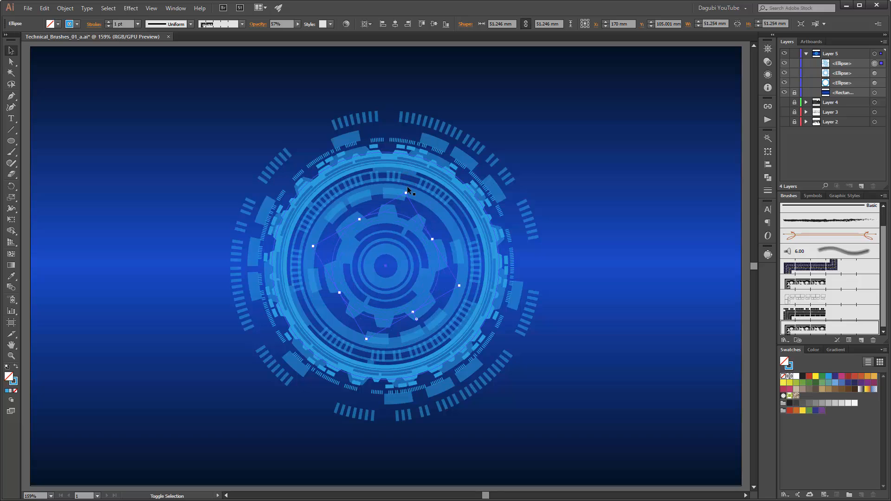
Step: Reduce the inner circle's stroke to 0.5 pt, resize it around its center to about 55 mm, and deselect it
{"action": "left_click", "coordinate": [108, 26]}
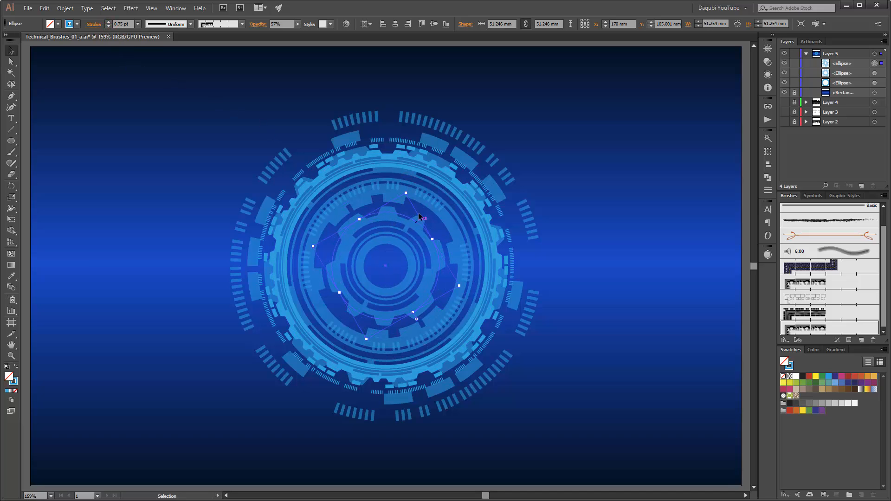
{"action": "left_click_drag", "start_coordinate": [405, 194], "coordinate": [404, 198]}
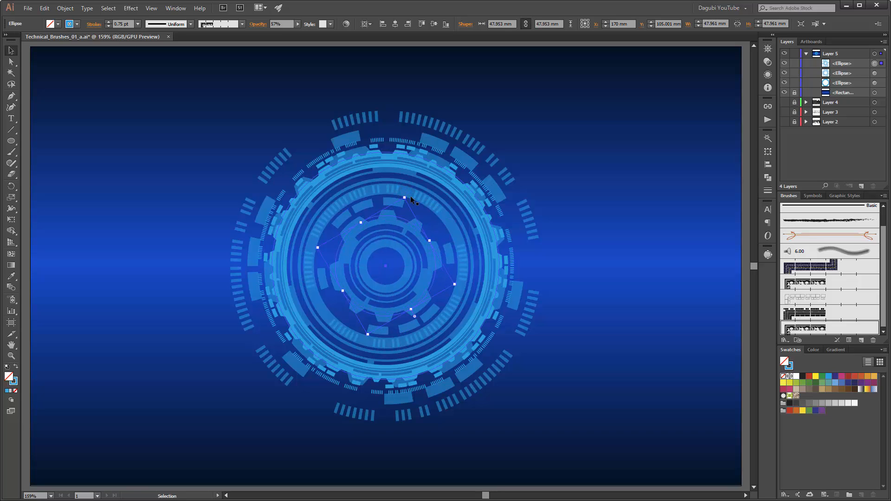
{"action": "left_click", "coordinate": [108, 26]}
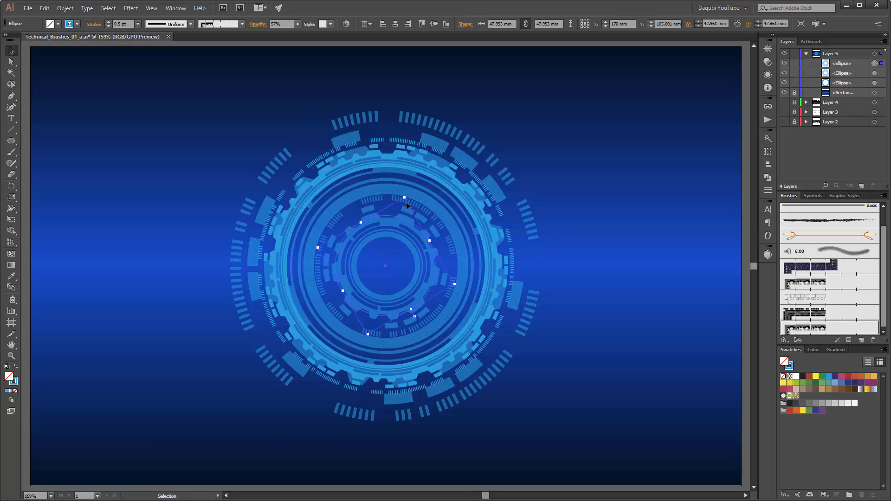
{"action": "left_click_drag", "start_coordinate": [404, 198], "coordinate": [408, 189]}
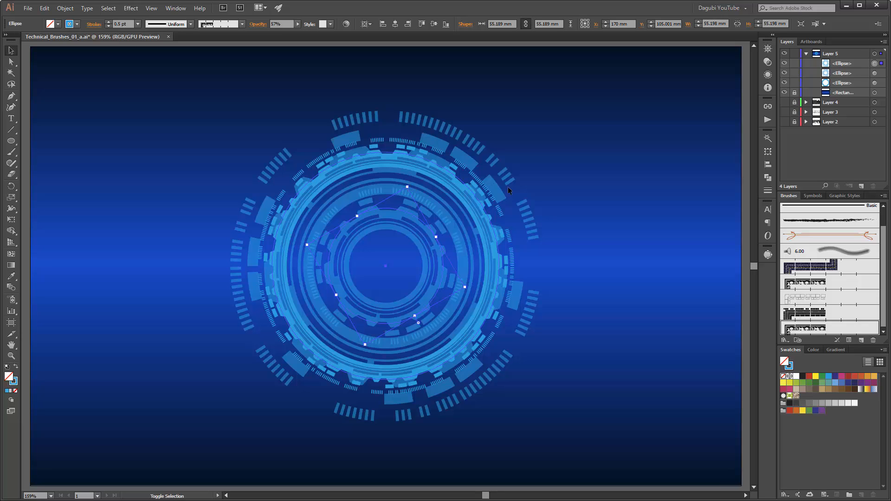
{"action": "left_click", "coordinate": [655, 140]}
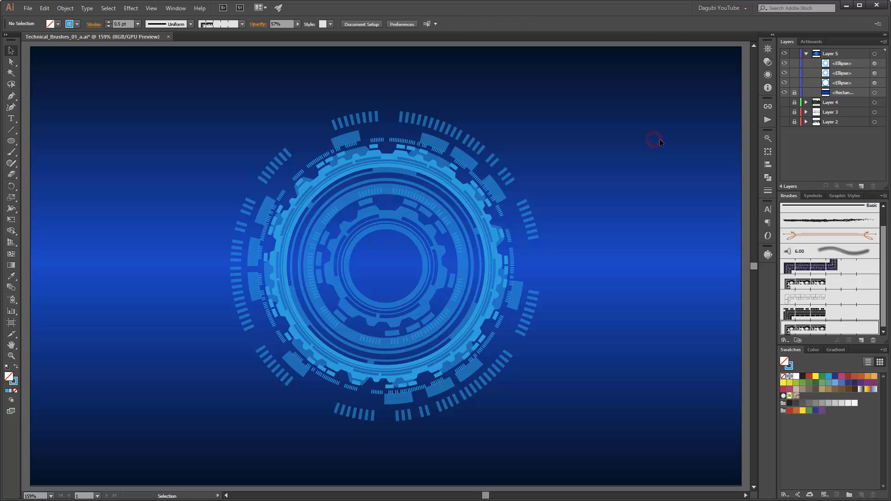
Step: Duplicate the inner circle and move the copy so it overlaps the lower-right edge of the large gear design
{"action": "left_click", "coordinate": [847, 63]}
{"action": "left_click_drag", "start_coordinate": [851, 63], "coordinate": [862, 182]}
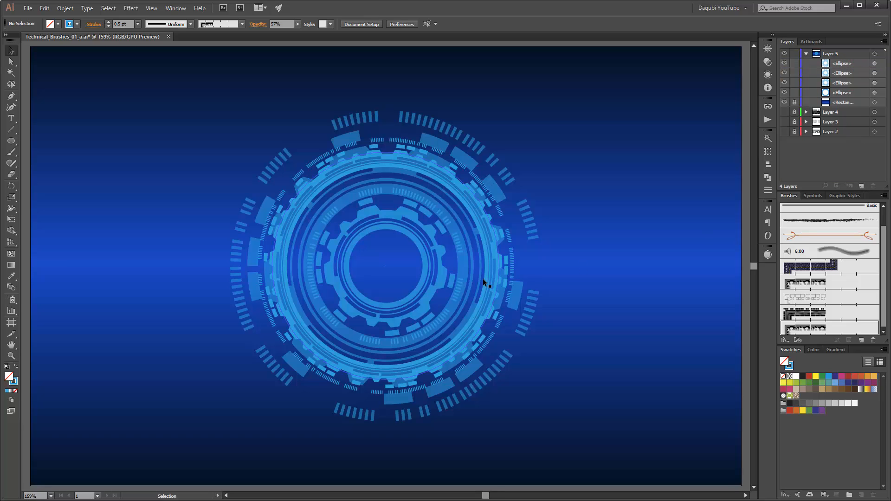
{"action": "mouse_move", "coordinate": [442, 272]}
{"action": "left_mouse_down"}
{"action": "mouse_move", "coordinate": [540, 301]}
{"action": "mouse_move", "coordinate": [626, 382]}
{"action": "mouse_move", "coordinate": [613, 371]}
{"action": "left_mouse_up"}
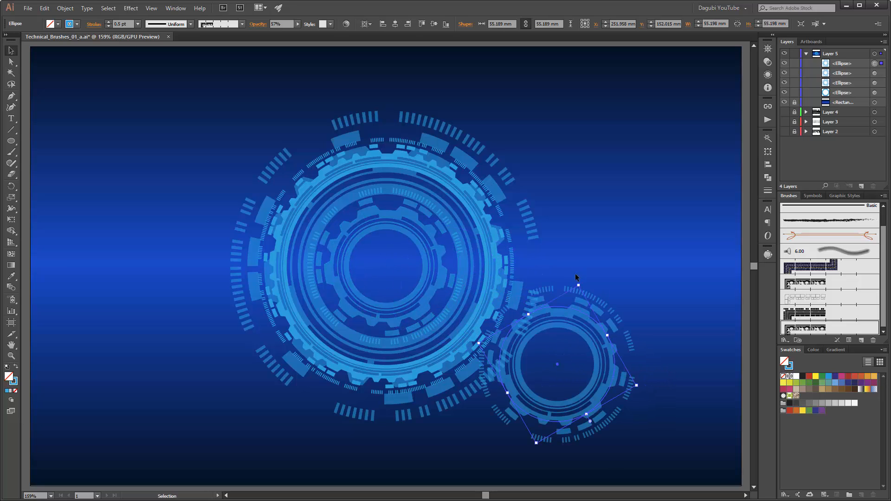
Step: Apply the original unflipped gear brush to the moved circle and shrink it around its center to about 33 mm
{"action": "mouse_move", "coordinate": [579, 285]}
{"action": "left_mouse_down"}
{"action": "mouse_move", "coordinate": [584, 301]}
{"action": "mouse_move", "coordinate": [574, 302]}
{"action": "left_mouse_up"}
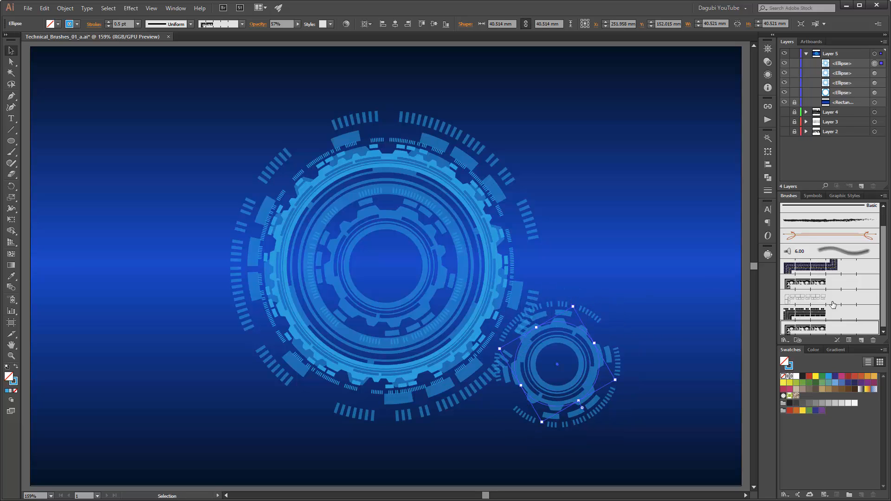
{"action": "left_click", "coordinate": [817, 283]}
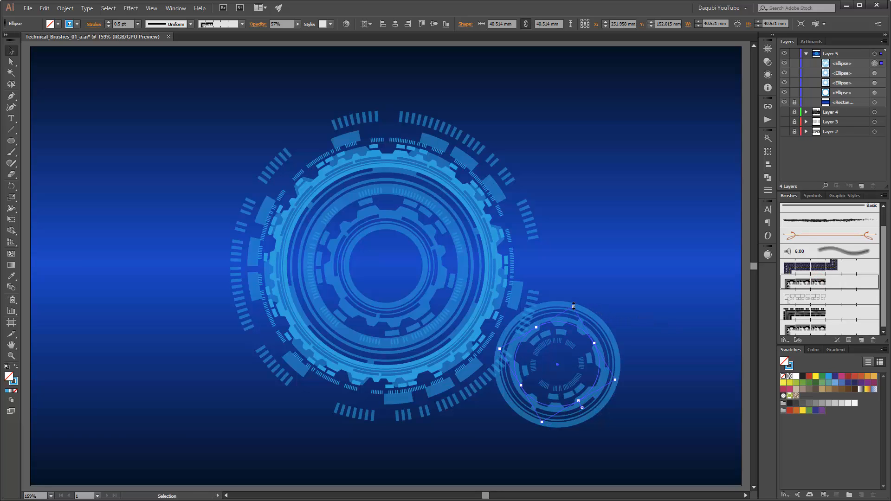
{"action": "left_click_drag", "start_coordinate": [574, 306], "coordinate": [572, 320]}
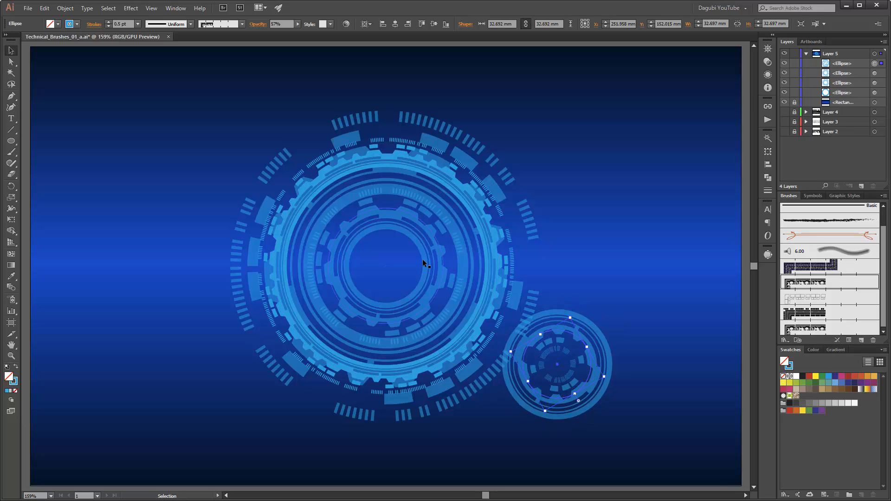
Step: Rotate the large design's inner circle and the small outlying circle clockwise around their centers
{"action": "left_click", "coordinate": [426, 228]}
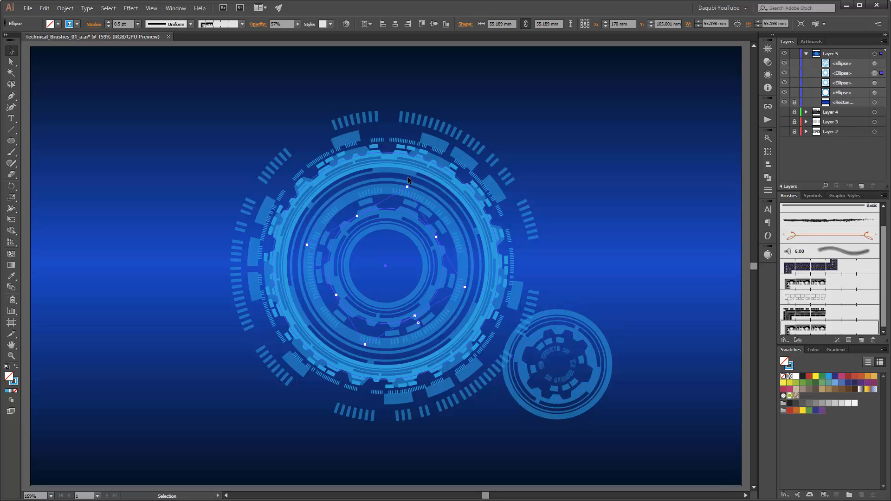
{"action": "mouse_move", "coordinate": [409, 183]}
{"action": "left_mouse_down"}
{"action": "mouse_move", "coordinate": [437, 214]}
{"action": "mouse_move", "coordinate": [448, 266]}
{"action": "left_mouse_up"}
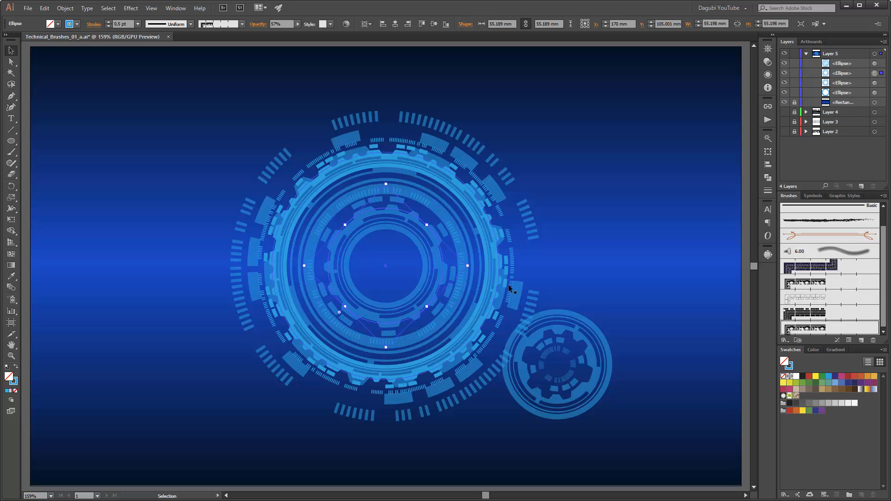
{"action": "left_click", "coordinate": [594, 362]}
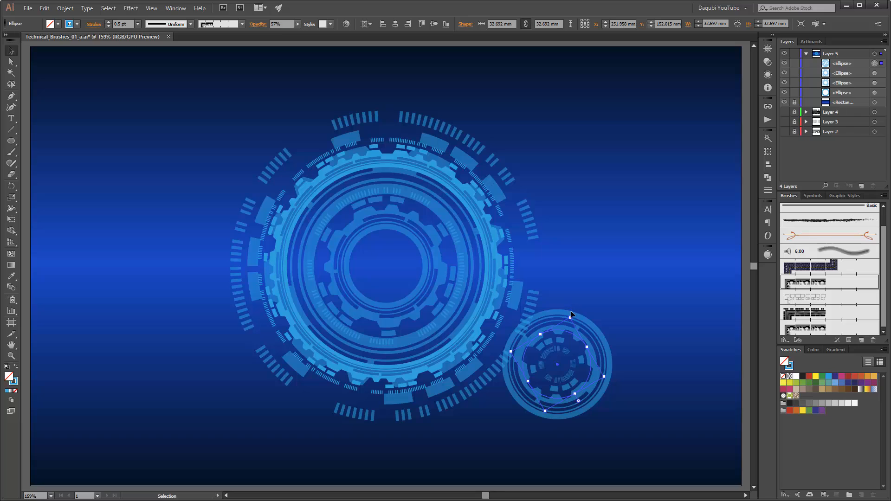
{"action": "left_click_drag", "start_coordinate": [572, 313], "coordinate": [601, 329]}
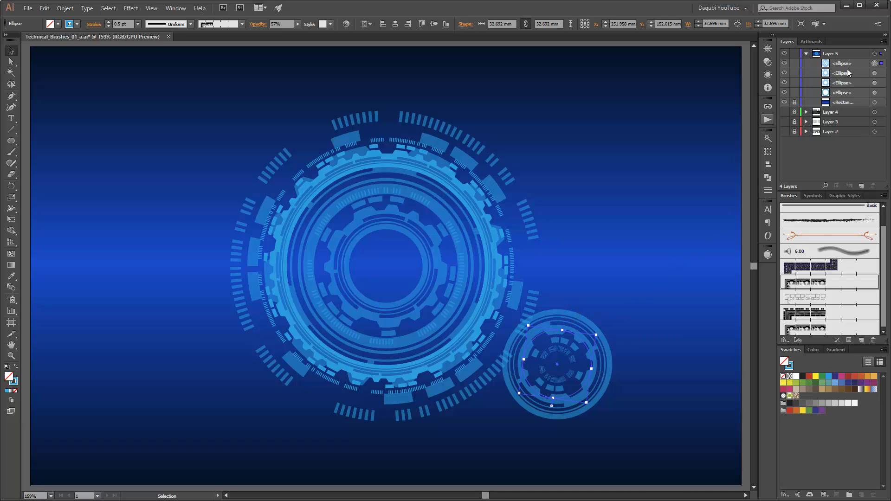
Step: Duplicate the small outlying circle, enlarging the copy around its center to about 54 mm with a 0.25 pt stroke
{"action": "left_click_drag", "start_coordinate": [854, 64], "coordinate": [861, 186]}
{"action": "left_click_drag", "start_coordinate": [596, 335], "coordinate": [622, 317]}
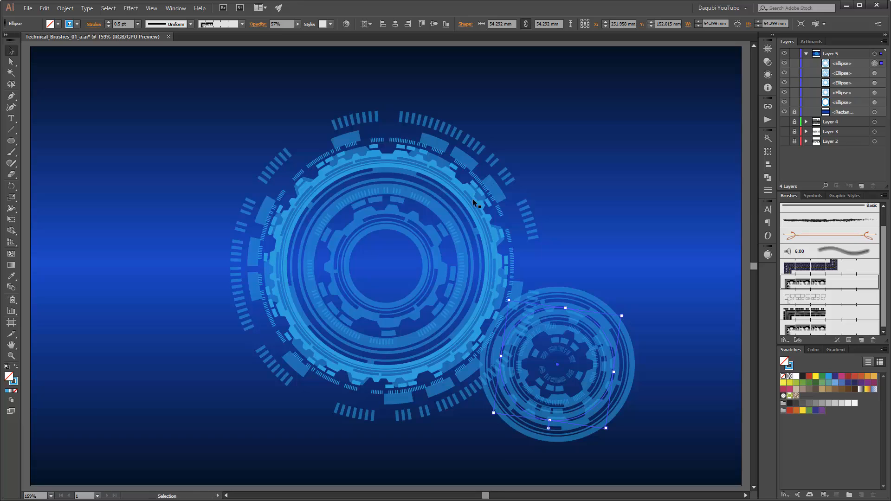
{"action": "left_click", "coordinate": [109, 26]}
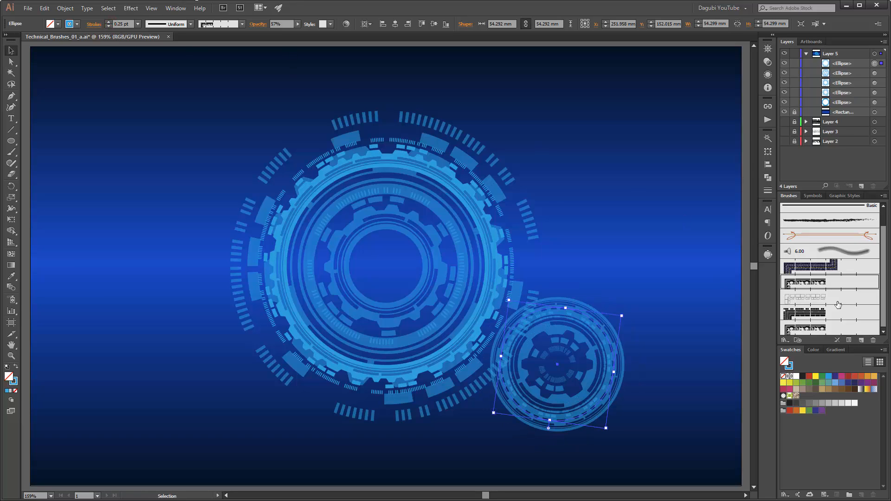
Step: Apply the second gear pattern brush to the enlarged copy around the small gear and shrink it around its center to about 53 mm
{"action": "left_click", "coordinate": [829, 327]}
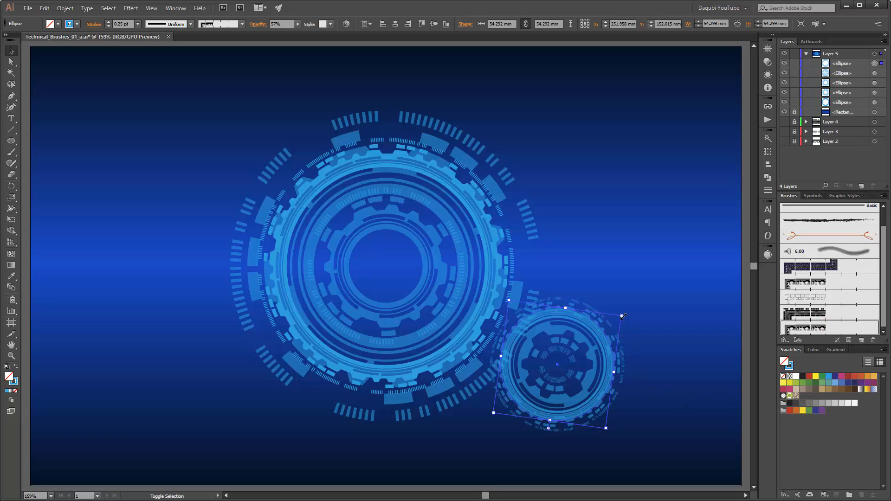
{"action": "left_click_drag", "start_coordinate": [622, 316], "coordinate": [622, 318]}
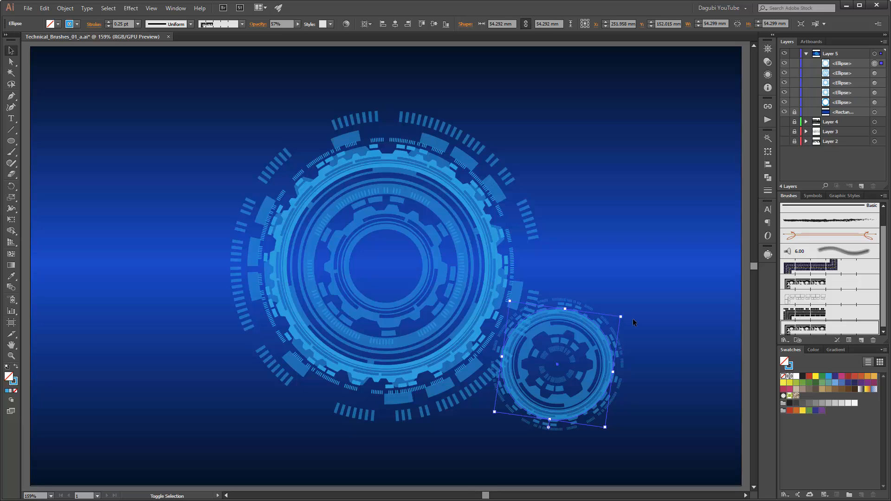
{"action": "left_click", "coordinate": [690, 316]}
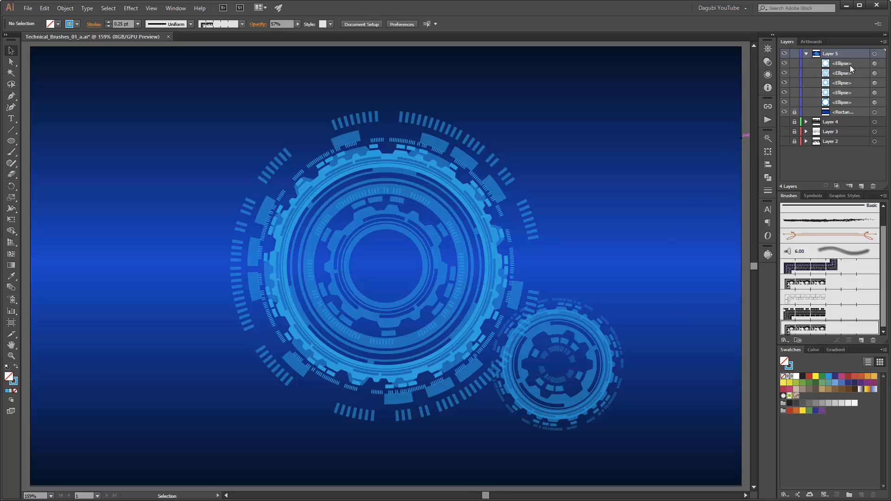
Step: Lower the opacity of the small gear's outer circle to 36% and of its 33 mm circle to 27%
{"action": "left_click", "coordinate": [874, 63]}
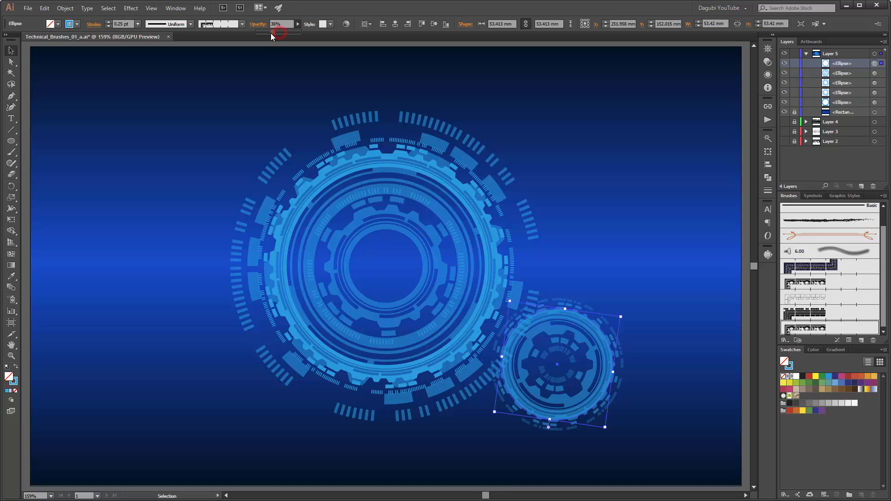
{"action": "left_click_drag", "start_coordinate": [271, 32], "coordinate": [270, 32]}
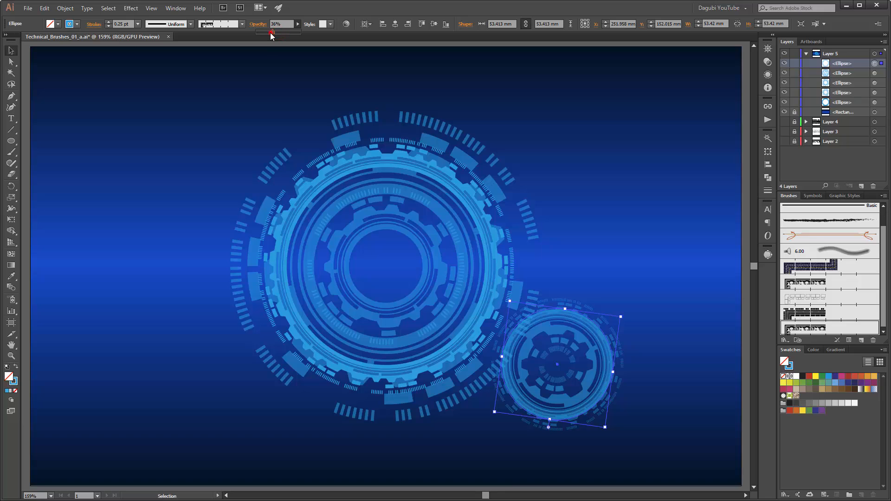
{"action": "left_click", "coordinate": [874, 72]}
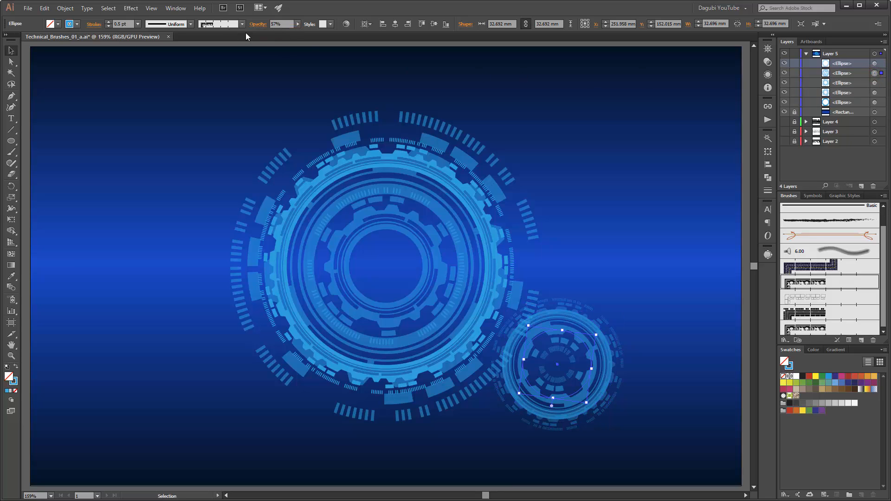
{"action": "left_click", "coordinate": [297, 23]}
{"action": "left_click_drag", "start_coordinate": [281, 32], "coordinate": [270, 33]}
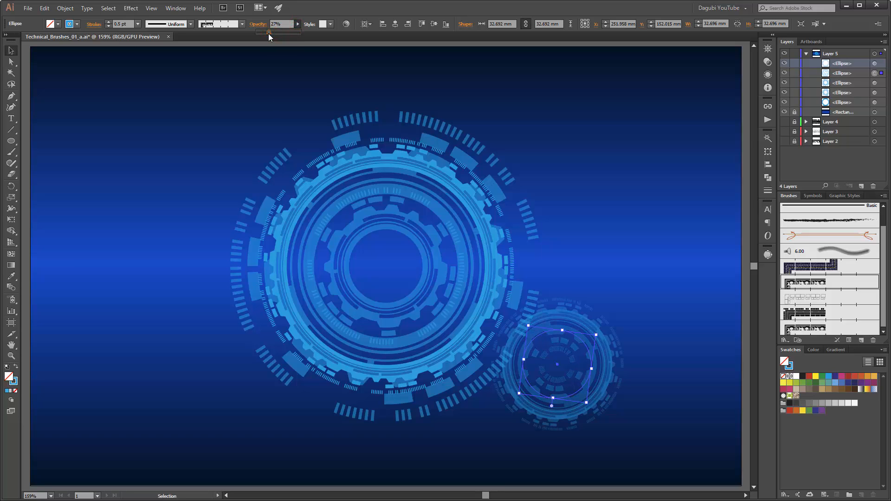
Step: Identify the large gear's bottommost ellipse by toggling its visibility, duplicate it within Layer 5, and select the upper copy
{"action": "left_click", "coordinate": [857, 103]}
{"action": "left_click", "coordinate": [857, 103]}
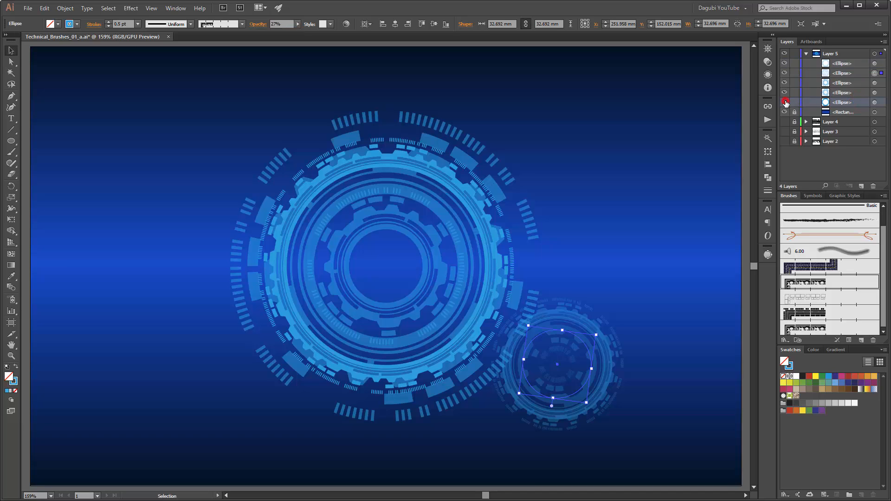
{"action": "left_click", "coordinate": [785, 103]}
{"action": "left_click", "coordinate": [785, 102]}
{"action": "left_click", "coordinate": [859, 102]}
{"action": "left_click_drag", "start_coordinate": [858, 103], "coordinate": [862, 187]}
{"action": "left_click", "coordinate": [875, 102]}
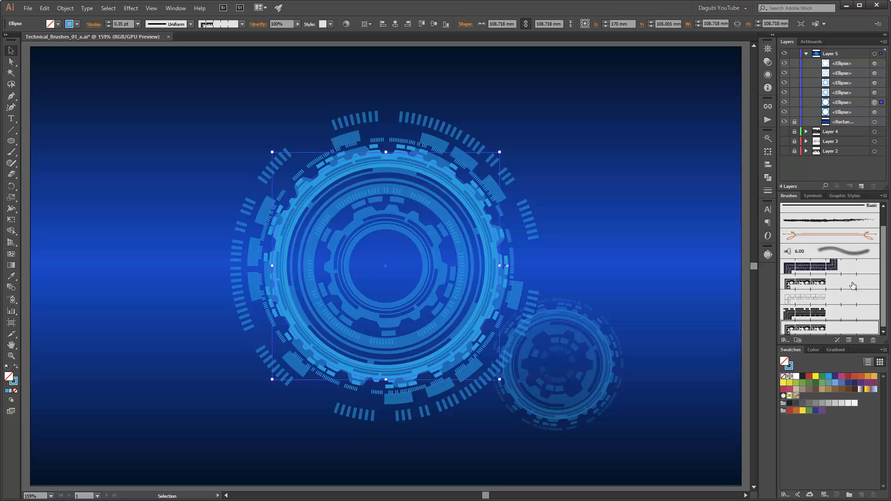
Step: Apply the thin outline pattern brush to the duplicated large circle with a 1 pt stroke and rotate it around its center
{"action": "left_click", "coordinate": [823, 299]}
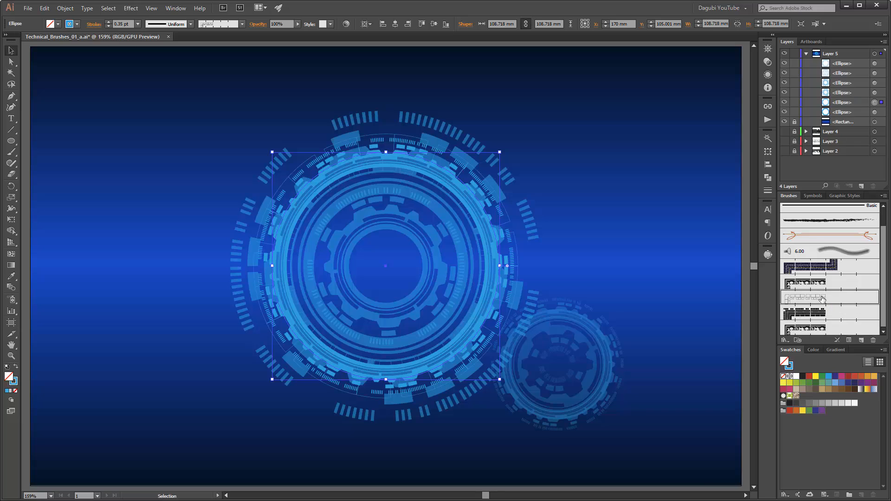
{"action": "left_click", "coordinate": [108, 22]}
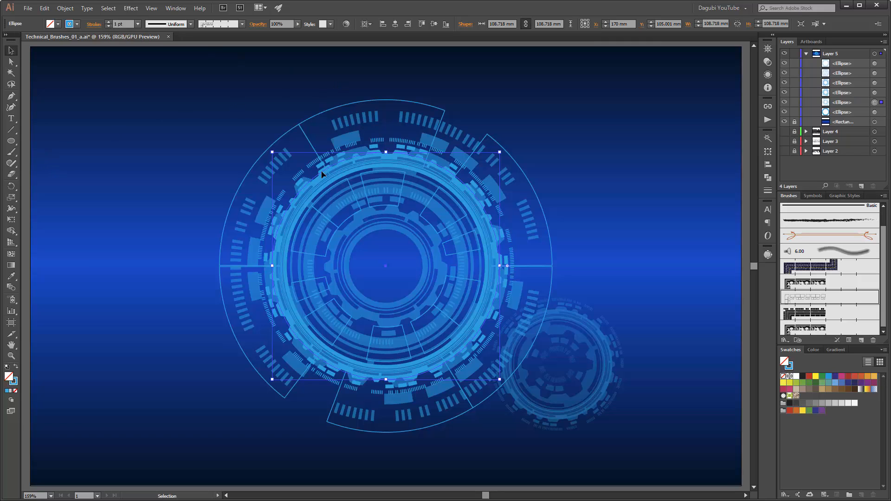
{"action": "left_click_drag", "start_coordinate": [502, 150], "coordinate": [474, 383]}
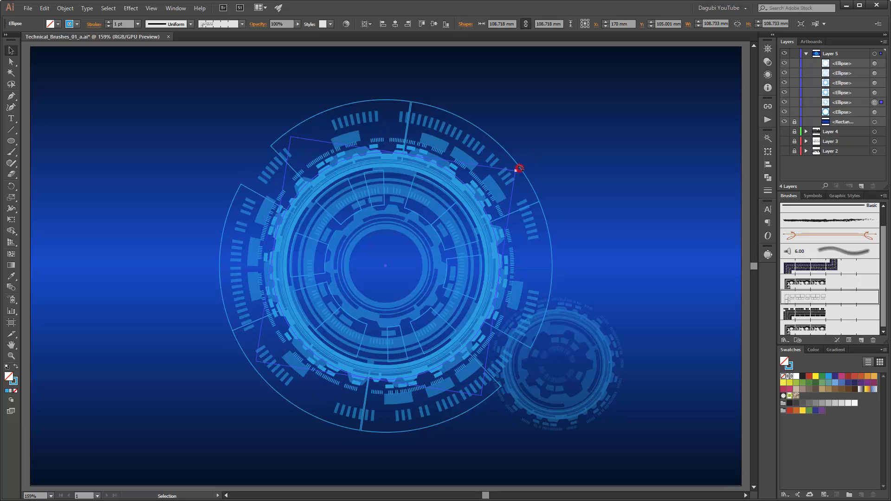
{"action": "left_click_drag", "start_coordinate": [520, 168], "coordinate": [544, 227]}
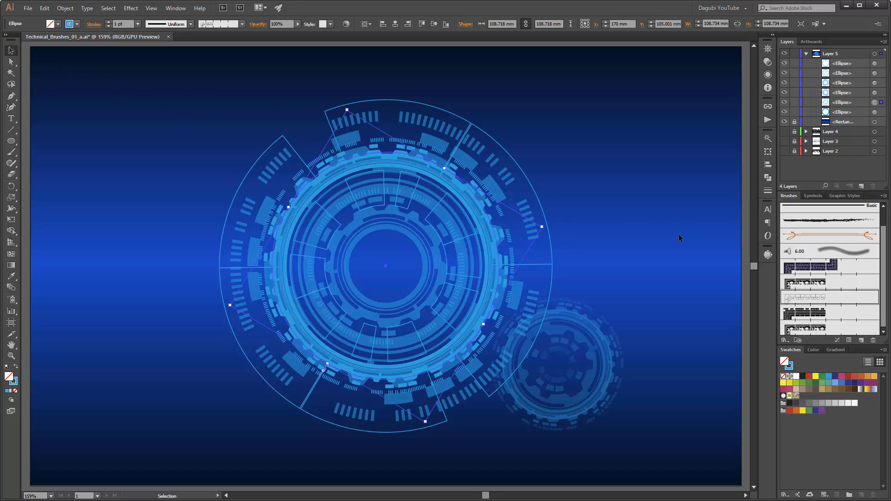
Step: Lock all ellipses and draw a straight horizontal line about 337 mm long across the artboard slightly above its middle with the Pen tool
{"action": "left_click", "coordinate": [794, 63]}
{"action": "left_click_drag", "start_coordinate": [797, 70], "coordinate": [799, 112]}
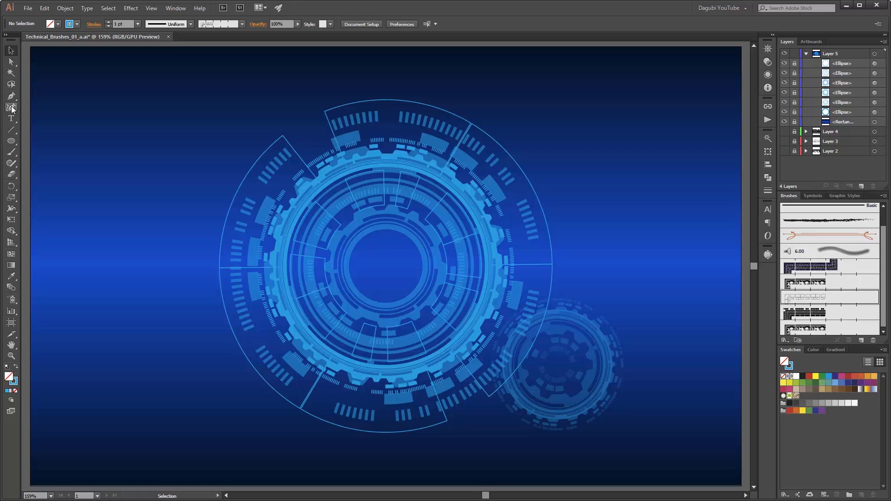
{"action": "left_click", "coordinate": [11, 98]}
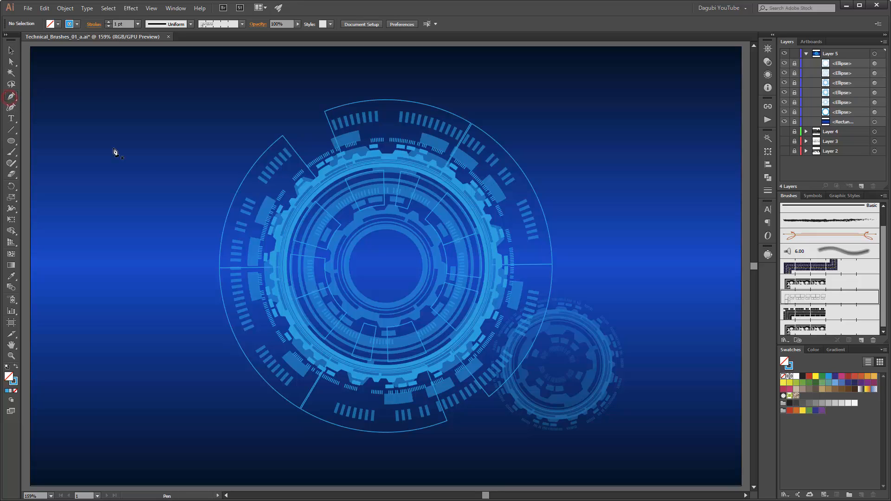
{"action": "left_click", "coordinate": [34, 234]}
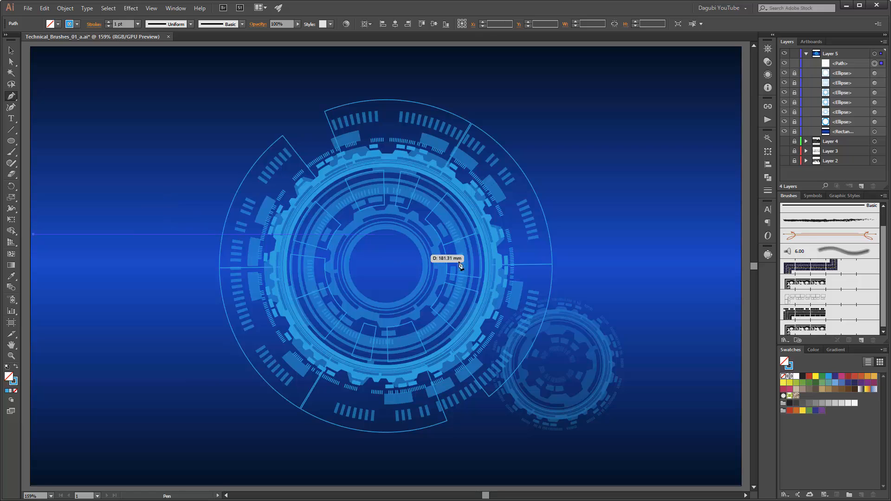
{"action": "left_click", "coordinate": [738, 236], "text": "shift"}
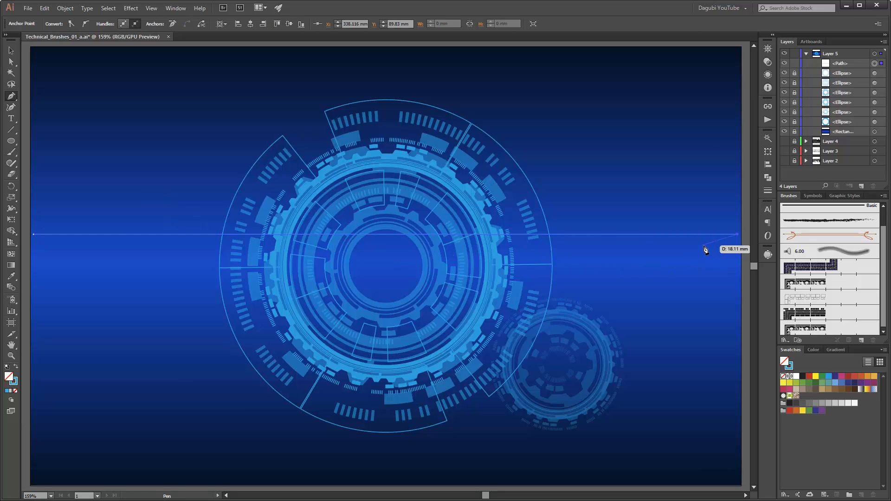
Step: Apply the pattern brush with squares and chevrons to the horizontal line and reduce its stroke to 0.75 pt
{"action": "left_click", "coordinate": [825, 314]}
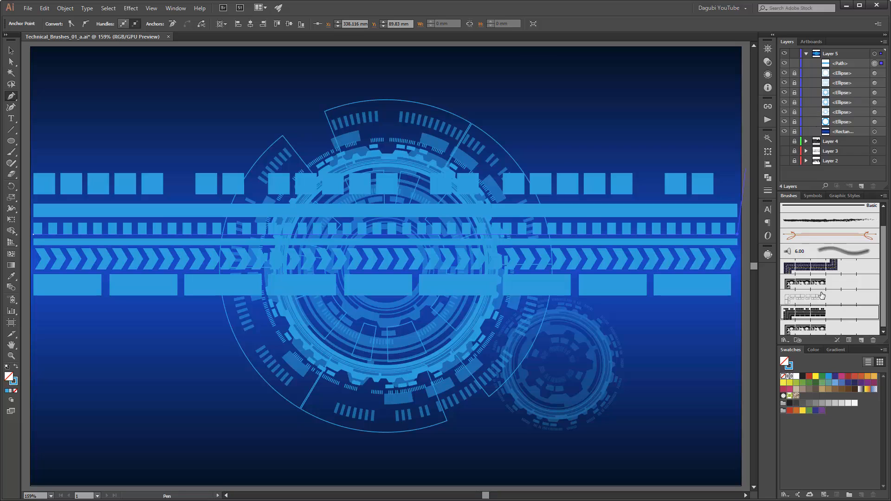
{"action": "key", "text": "v"}
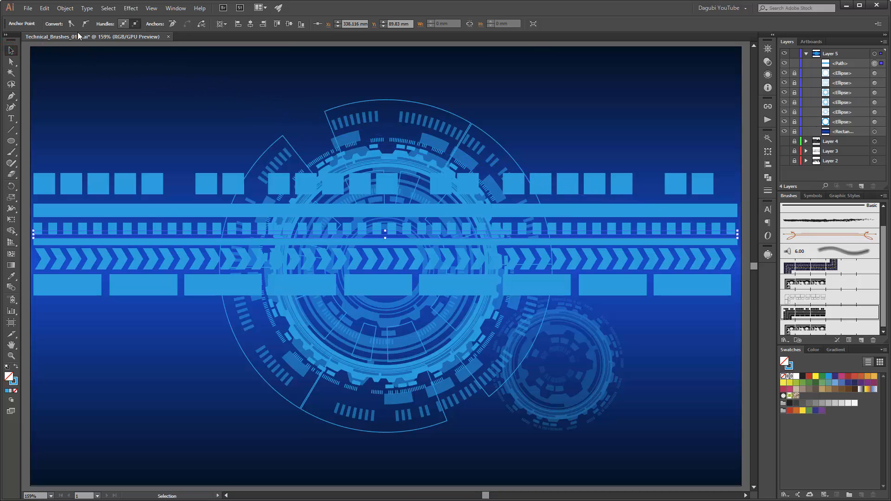
{"action": "left_click", "coordinate": [130, 185]}
{"action": "left_click", "coordinate": [108, 27]}
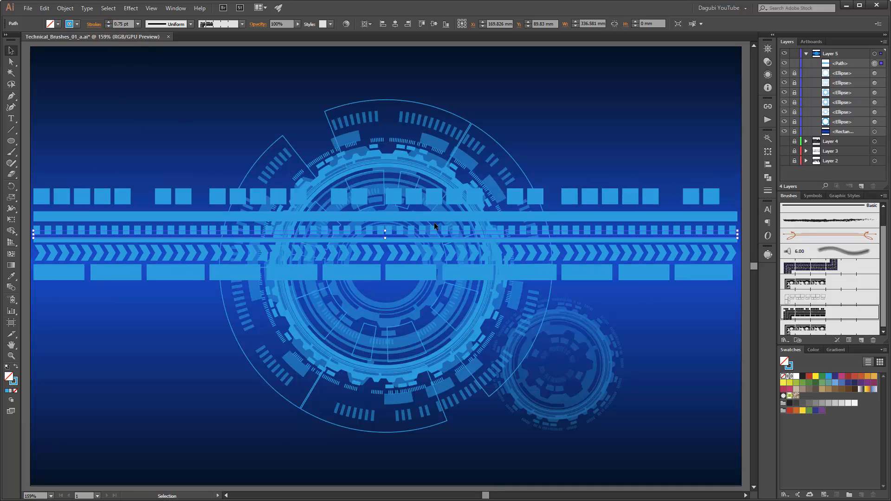
Step: Extend both ends of the patterned line beyond the artboard edges to a length of about 379 mm
{"action": "scroll", "coordinate": [433, 222], "scroll_direction": "down", "scroll_amount": 1}
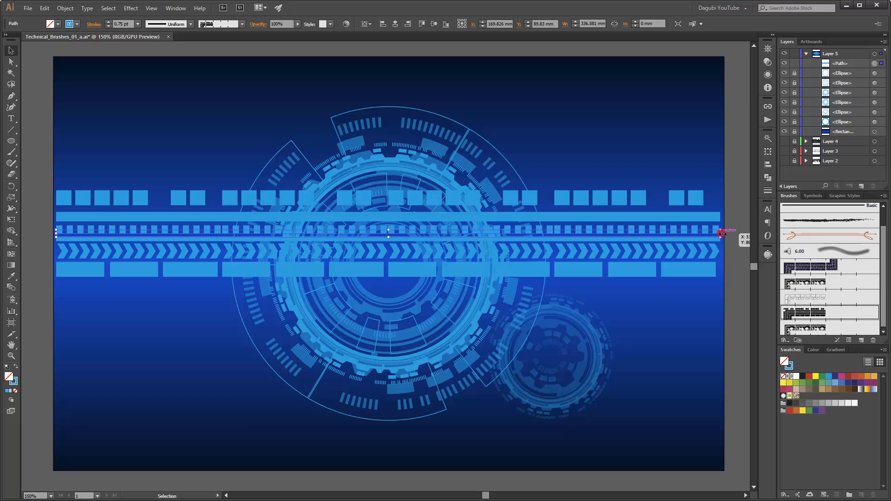
{"action": "left_click_drag", "start_coordinate": [721, 233], "coordinate": [744, 233]}
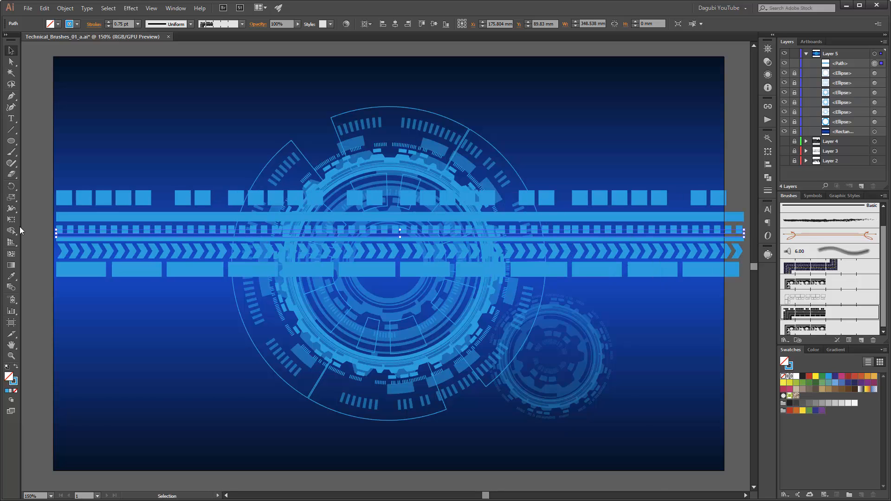
{"action": "left_click_drag", "start_coordinate": [55, 234], "coordinate": [13, 234]}
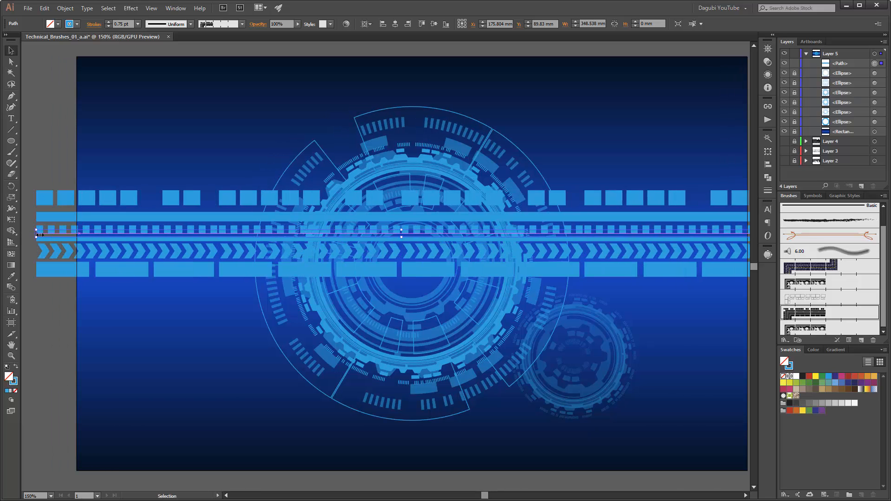
{"action": "scroll", "coordinate": [493, 281], "scroll_direction": "right", "scroll_amount": 3}
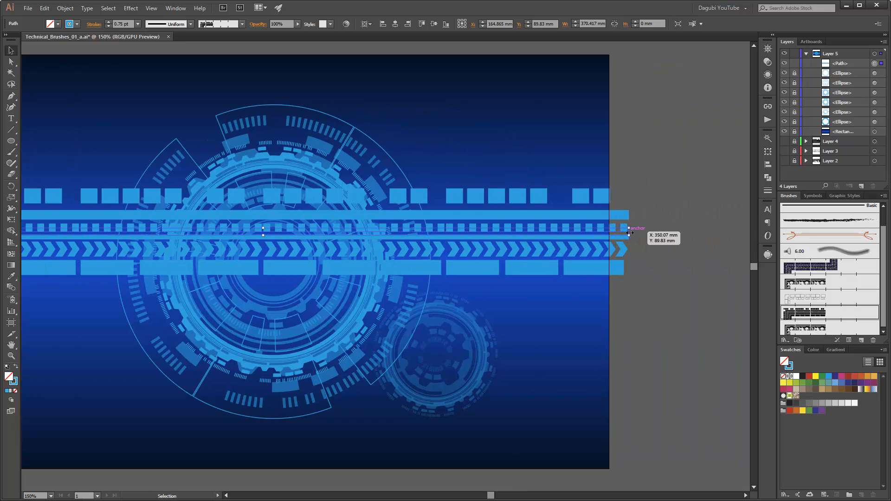
{"action": "left_click_drag", "start_coordinate": [629, 232], "coordinate": [653, 233]}
{"action": "left_click_drag", "start_coordinate": [391, 236], "coordinate": [500, 242]}
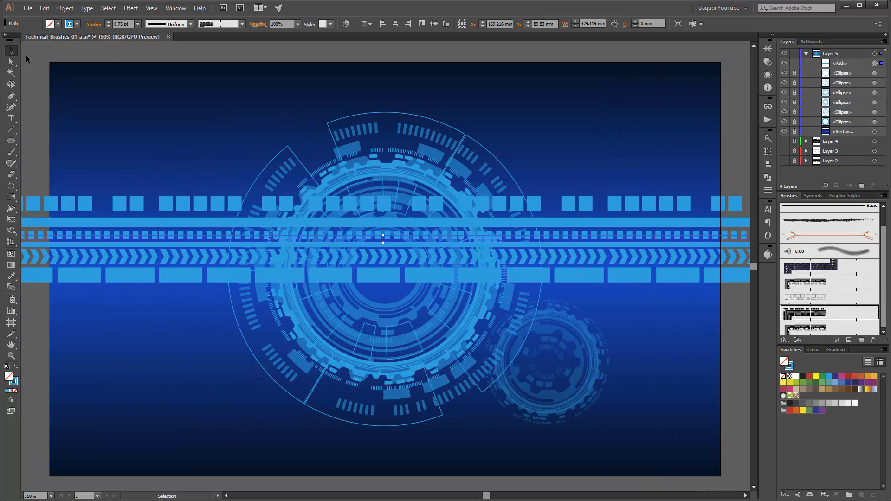
Step: Unlock the gradient background rectangle, duplicate it, and move the copy to the top of Layer 5
{"action": "left_click", "coordinate": [794, 133]}
{"action": "left_click", "coordinate": [846, 132]}
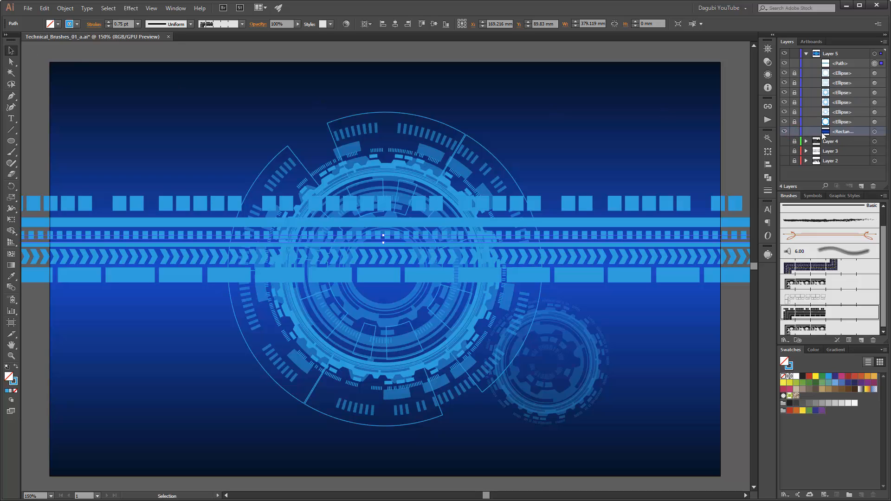
{"action": "left_click_drag", "start_coordinate": [857, 132], "coordinate": [861, 186]}
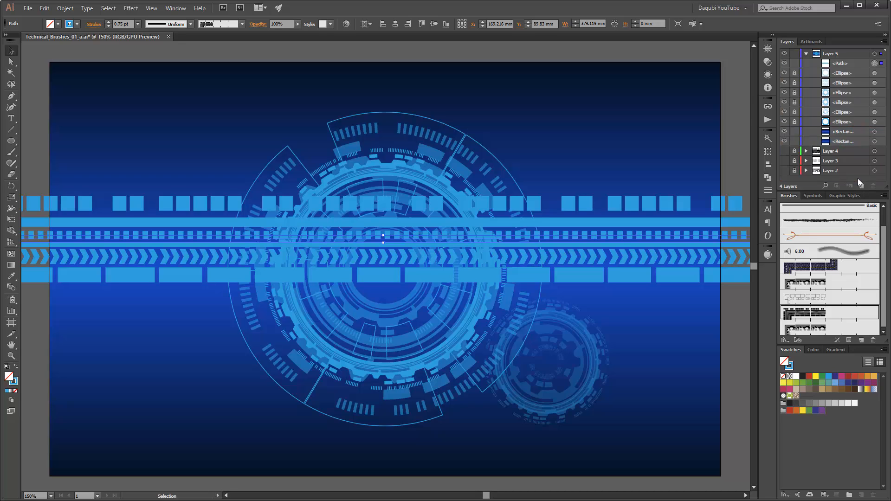
{"action": "left_click", "coordinate": [836, 132]}
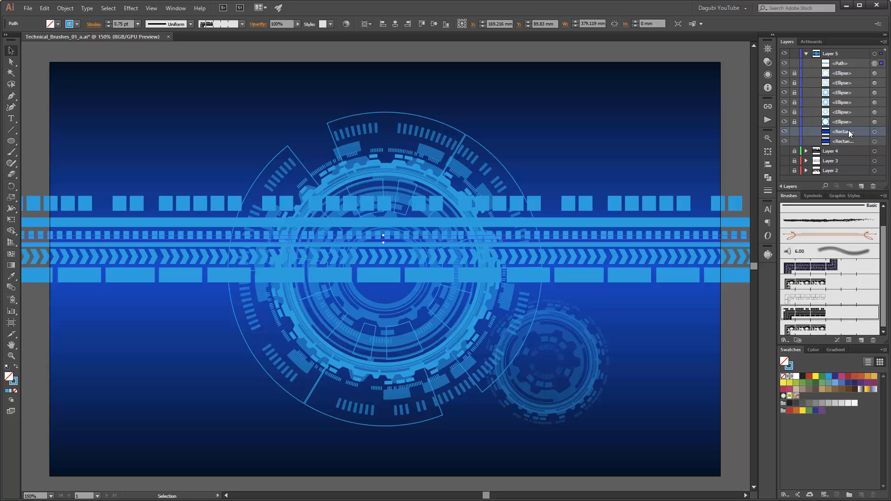
{"action": "left_click_drag", "start_coordinate": [848, 132], "coordinate": [850, 58]}
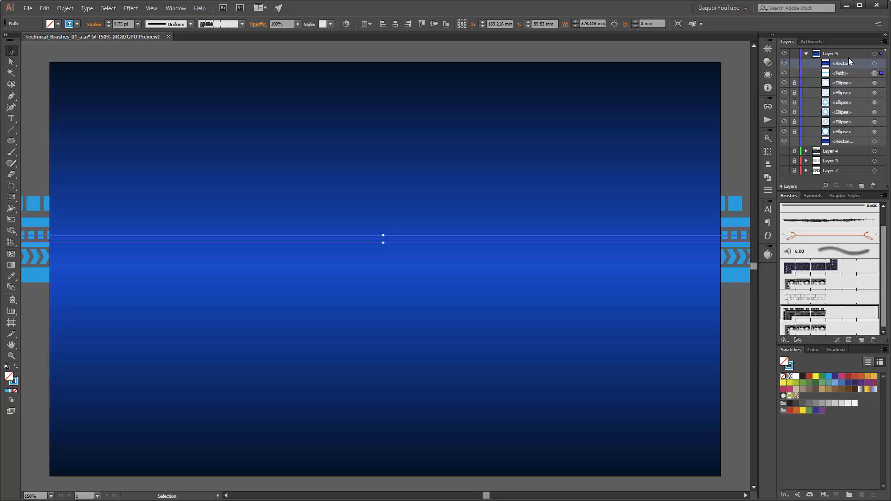
Step: Make a clipping mask for Layer 5 from the top rectangle and check it by toggling the mask's visibility
{"action": "left_click", "coordinate": [740, 45]}
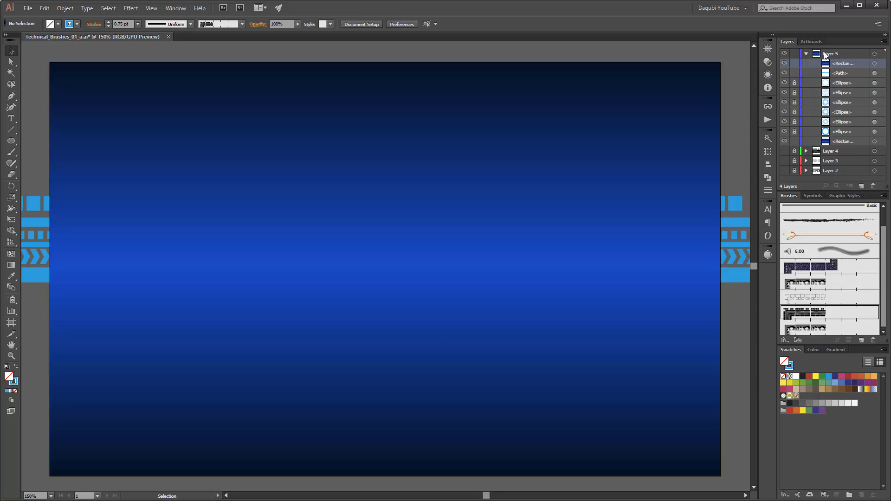
{"action": "left_click", "coordinate": [845, 54]}
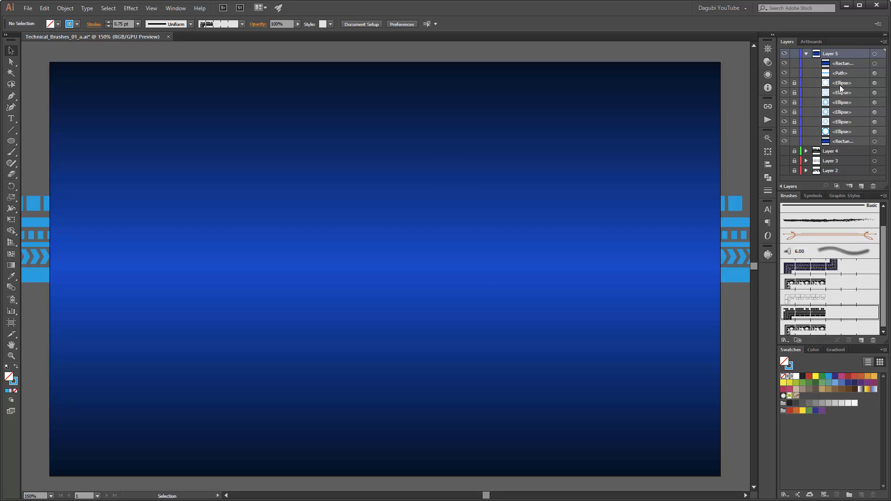
{"action": "left_click", "coordinate": [837, 186]}
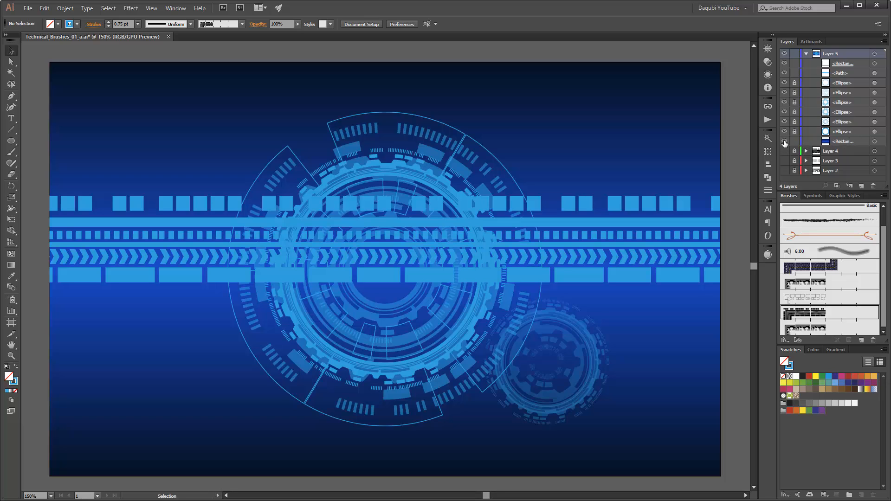
{"action": "left_click", "coordinate": [783, 64]}
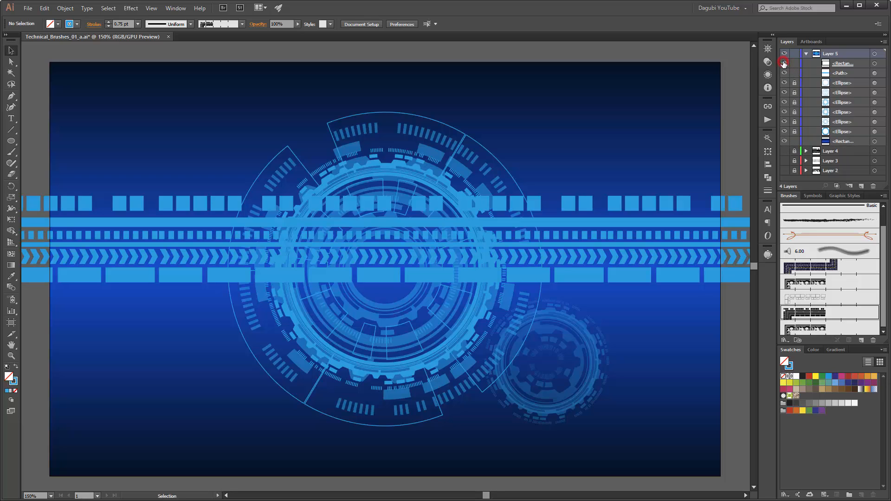
{"action": "left_click", "coordinate": [784, 64]}
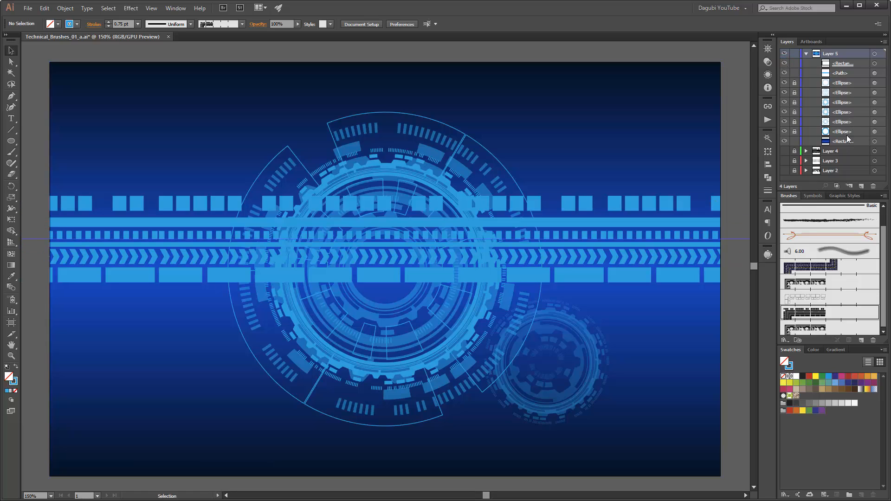
Step: Set the patterned line's opacity to 22%, then duplicate it and move the copy down about 10.6 mm
{"action": "left_click", "coordinate": [874, 73]}
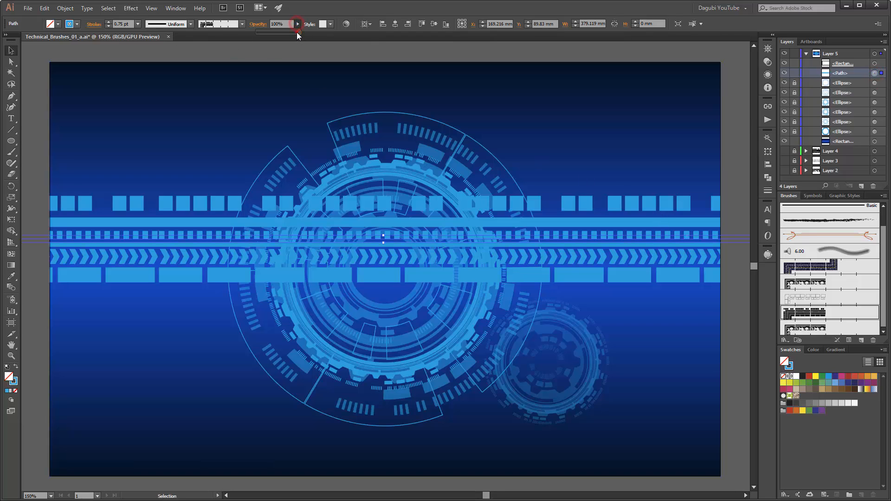
{"action": "left_click_drag", "start_coordinate": [297, 32], "coordinate": [267, 32]}
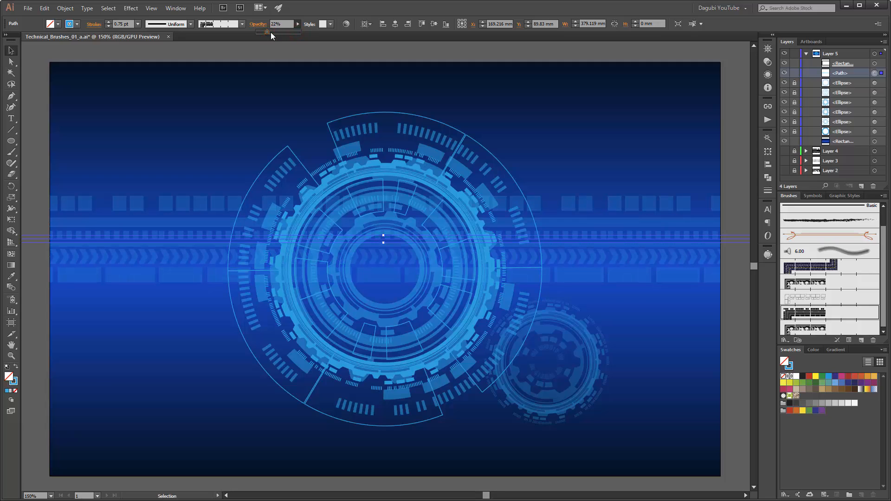
{"action": "left_click", "coordinate": [858, 72]}
{"action": "left_click_drag", "start_coordinate": [860, 72], "coordinate": [862, 186]}
{"action": "left_click", "coordinate": [868, 73]}
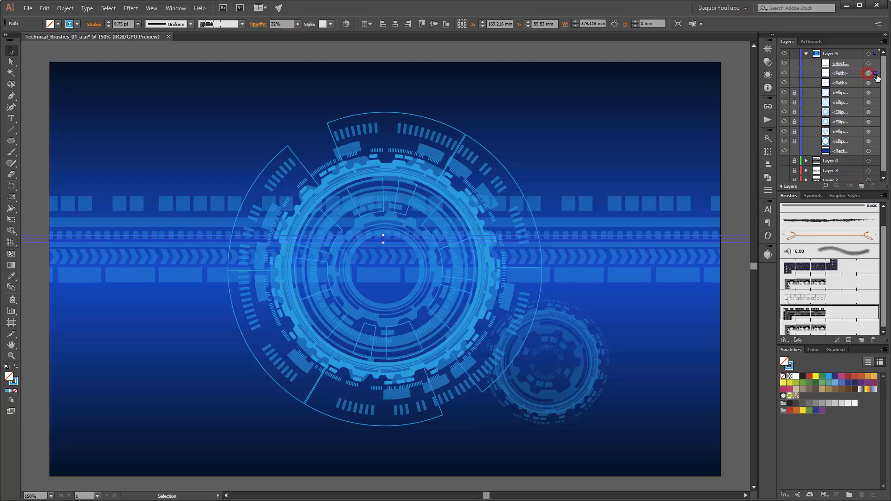
{"action": "key", "text": "shift+Down"}
{"action": "key", "text": "shift+Down"}
{"action": "key", "text": "shift+Down"}
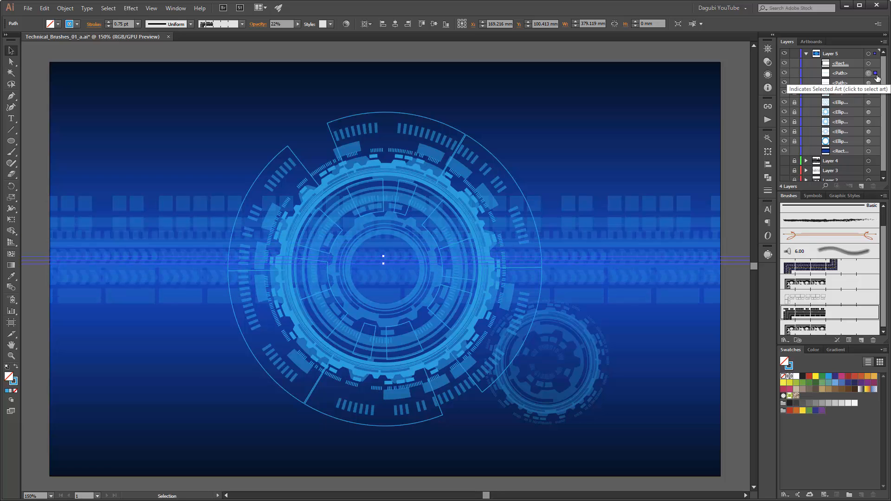
Step: Give the duplicate line a 0.5 pt stroke and 31% opacity, and lower it to Y 104.646 mm
{"action": "left_click", "coordinate": [108, 27]}
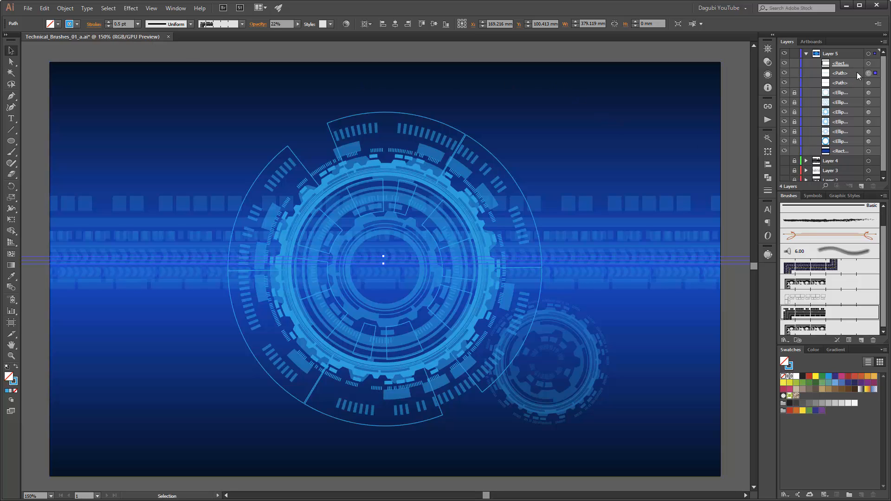
{"action": "key", "text": "shift+Down"}
{"action": "key", "text": "Down"}
{"action": "key", "text": "Down"}
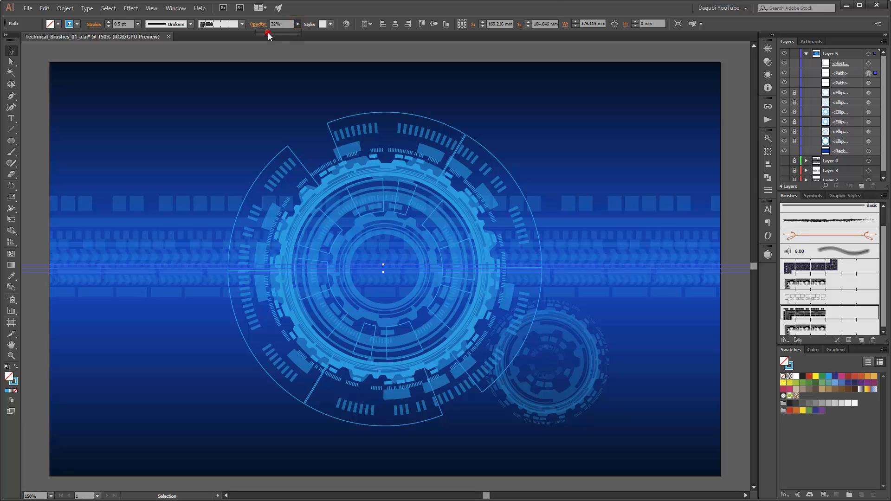
{"action": "left_click_drag", "start_coordinate": [272, 35], "coordinate": [273, 36]}
Step: Duplicate the 0.5 pt patterned line and move the new copy down about 10.6 mm
{"action": "left_click", "coordinate": [853, 75]}
{"action": "left_click_drag", "start_coordinate": [852, 74], "coordinate": [861, 186]}
{"action": "left_click", "coordinate": [870, 71]}
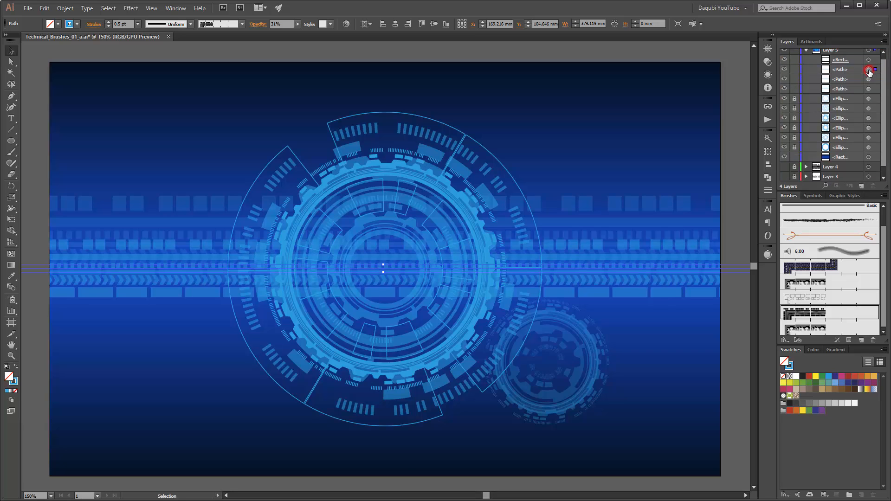
{"action": "key", "text": "shift+Down"}
{"action": "key", "text": "shift+Down"}
{"action": "key", "text": "shift+Down"}
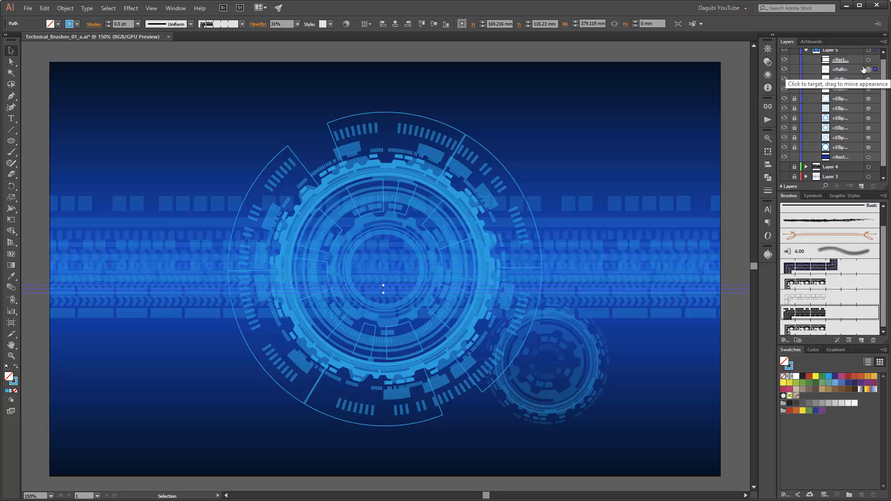
Step: Increase the third patterned line's stroke to 1 pt and nudge it down about 1.4 mm
{"action": "left_click", "coordinate": [108, 22]}
{"action": "left_click", "coordinate": [109, 22]}
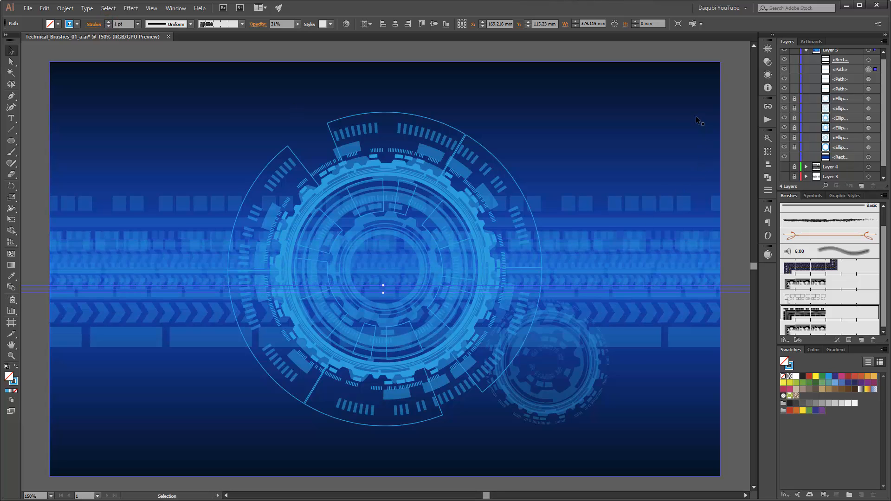
{"action": "key", "text": "Down"}
{"action": "key", "text": "Down"}
{"action": "key", "text": "Down"}
{"action": "key", "text": "Down"}
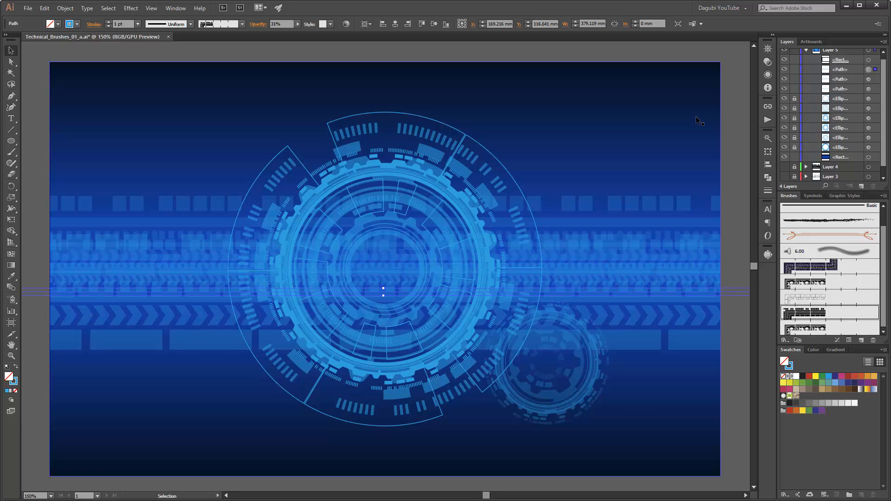
{"action": "left_click", "coordinate": [731, 101]}
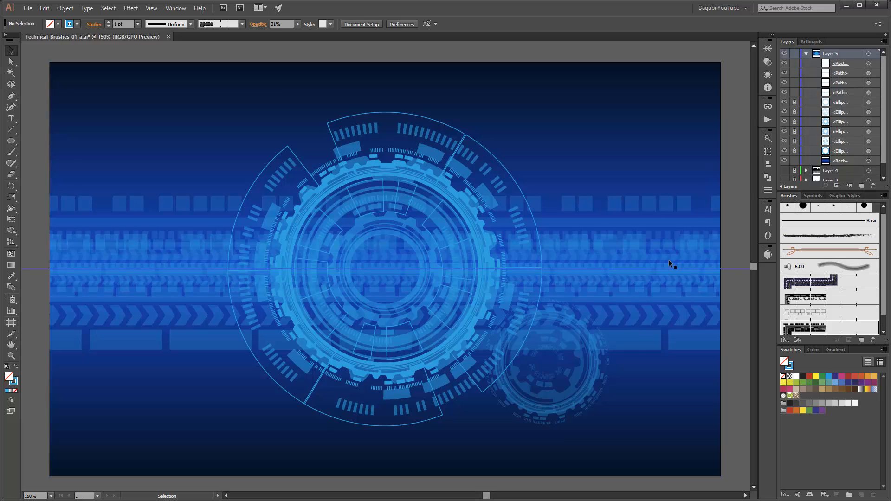
Step: Lower the third patterned line further to Y 124.755 mm and set its stroke to 1.5 pt
{"action": "left_click", "coordinate": [868, 73]}
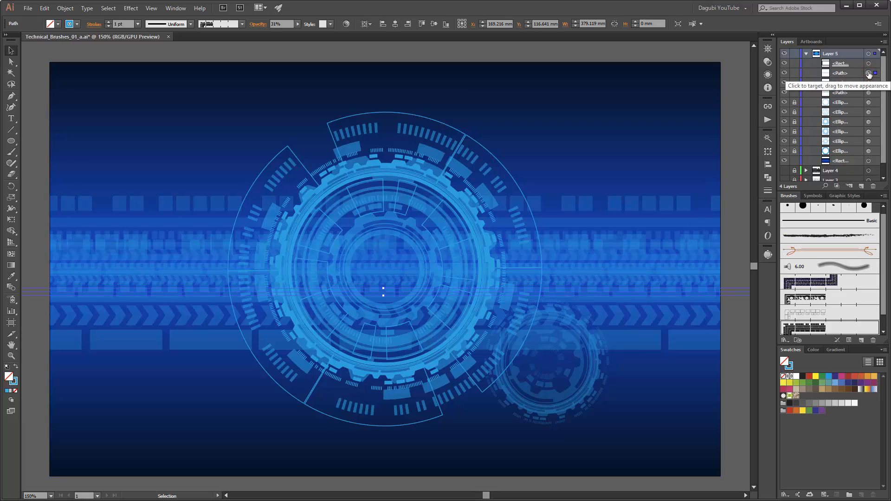
{"action": "key", "text": "shift+Down"}
{"action": "key", "text": "shift+Down"}
{"action": "key", "text": "shift+Down"}
{"action": "key", "text": "shift+Down"}
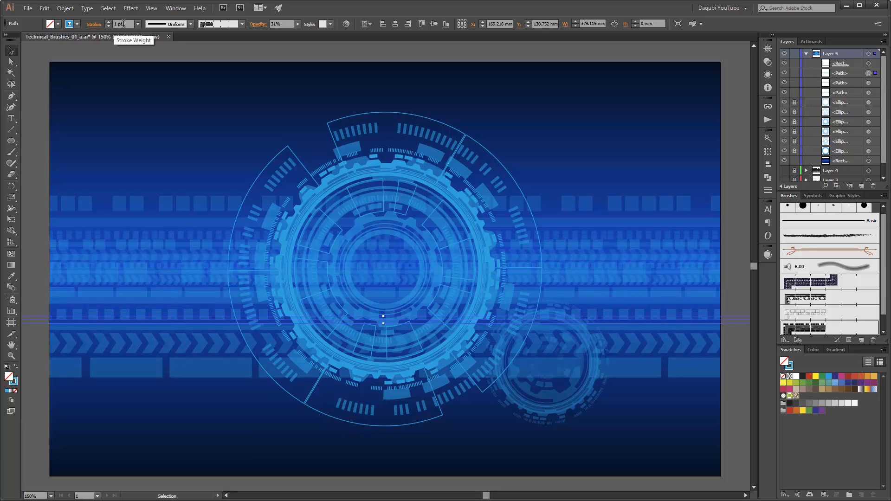
{"action": "left_click", "coordinate": [109, 22]}
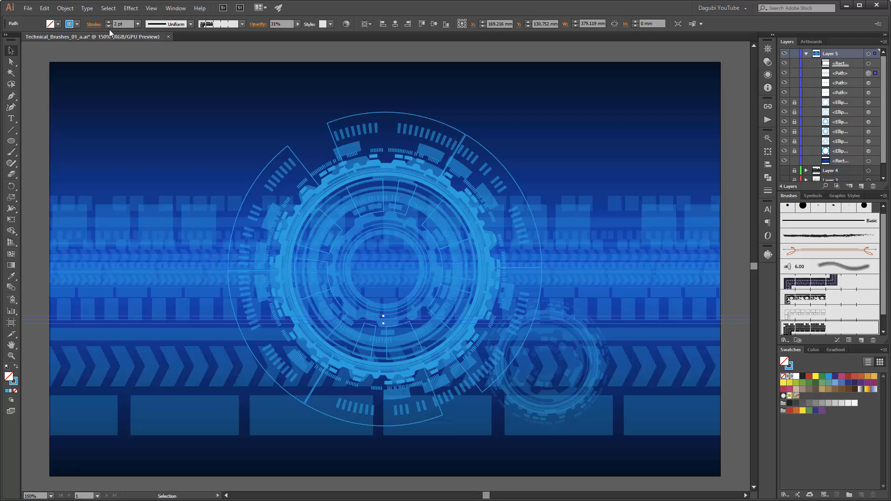
{"action": "left_click", "coordinate": [109, 26]}
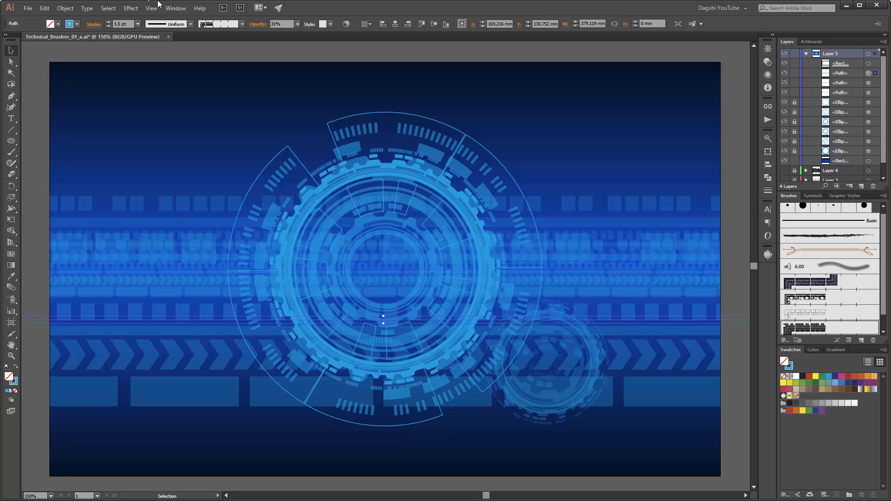
{"action": "key", "text": "shift+Up"}
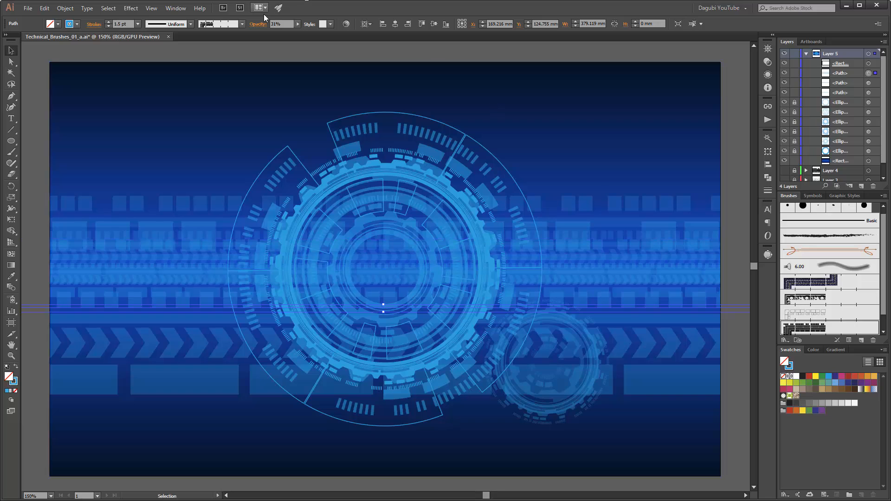
Step: Reduce the opacity of the lowest patterned line to 17% and the middle one to 18%
{"action": "left_click", "coordinate": [298, 27]}
{"action": "left_click_drag", "start_coordinate": [271, 34], "coordinate": [265, 33]}
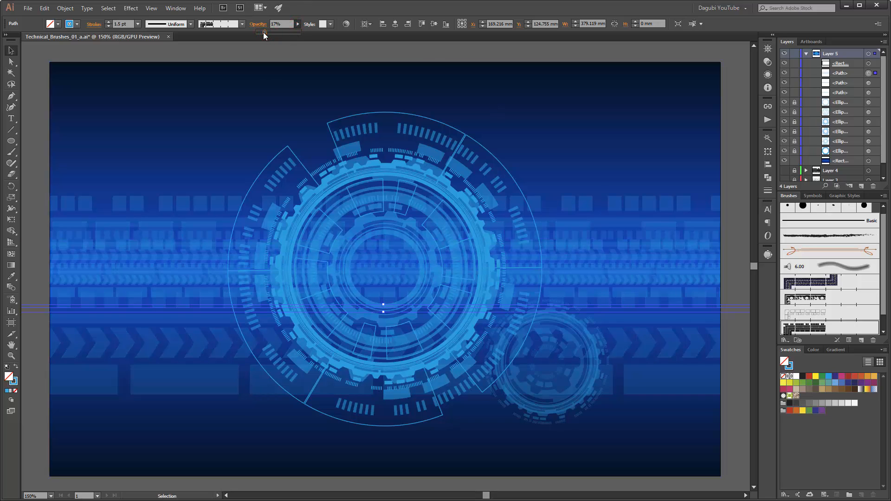
{"action": "left_click", "coordinate": [868, 84]}
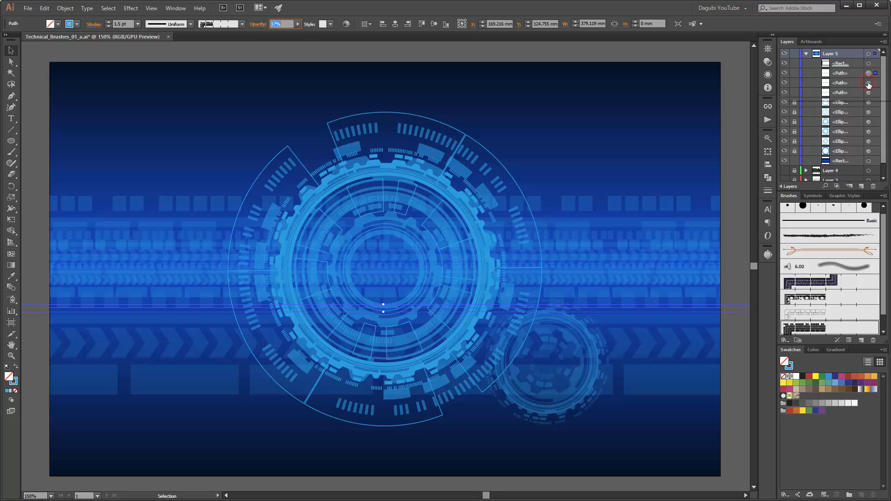
{"action": "left_click", "coordinate": [869, 84]}
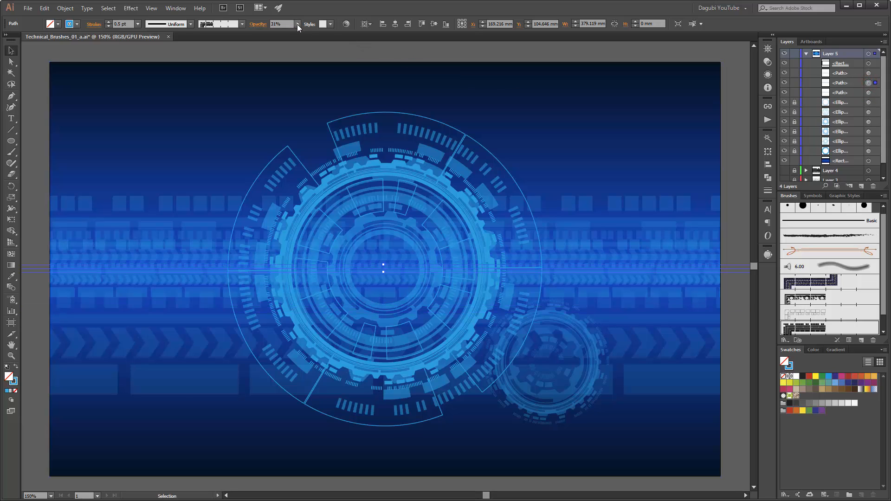
{"action": "left_click", "coordinate": [298, 28]}
{"action": "left_click_drag", "start_coordinate": [272, 32], "coordinate": [266, 35]}
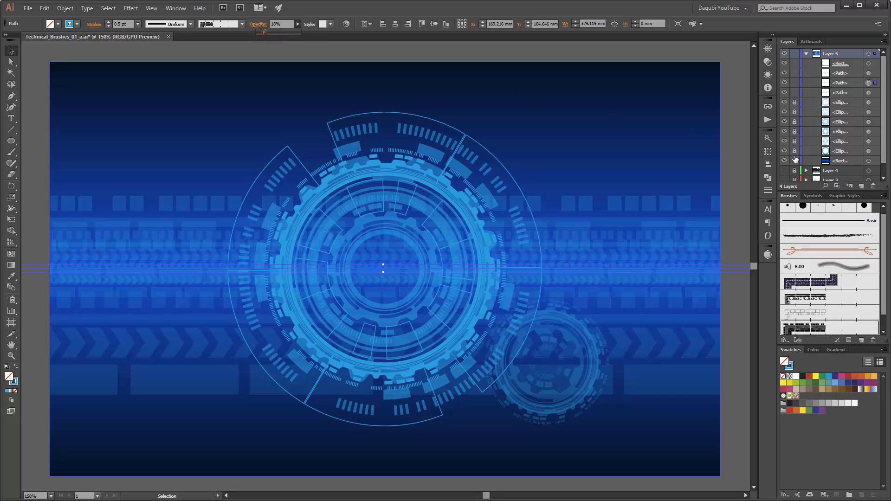
Step: Move the original 0.75 pt patterned line up to Y 78.541 mm and lower its opacity to 9%
{"action": "left_click", "coordinate": [868, 92]}
{"action": "key", "text": "shift+Up"}
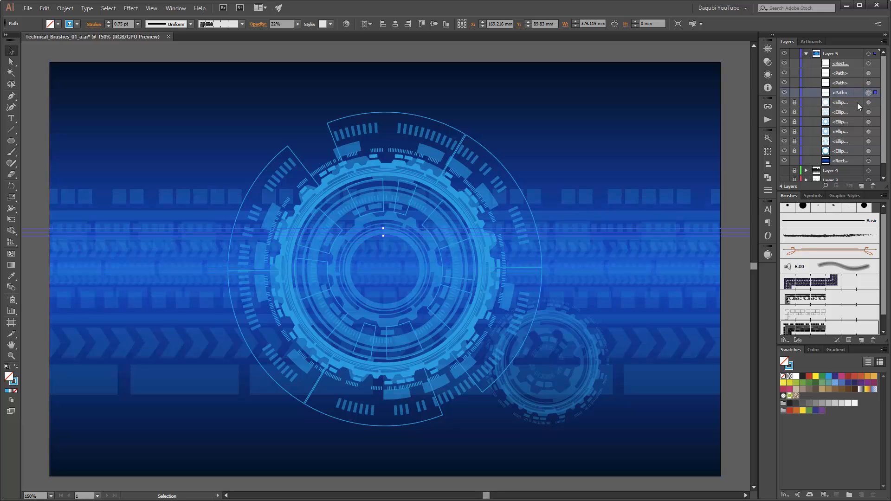
{"action": "key", "text": "shift+Up"}
{"action": "key", "text": "shift+Up"}
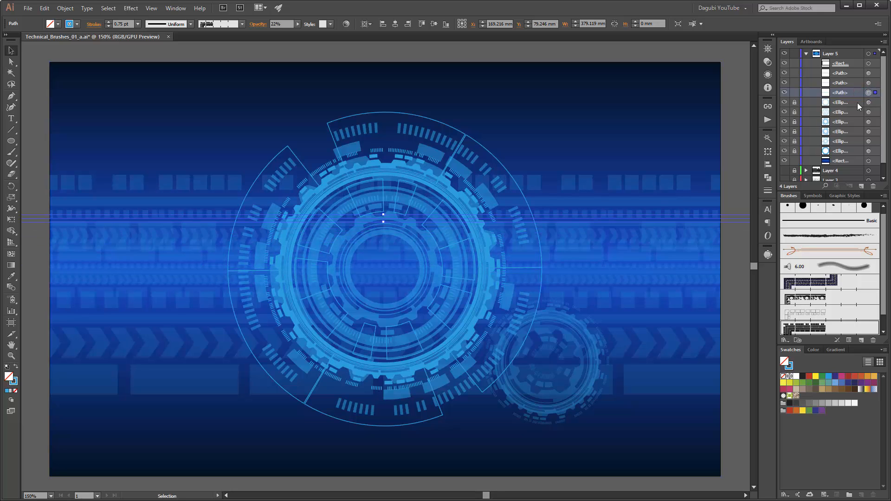
{"action": "key", "text": "Up"}
{"action": "key", "text": "Up"}
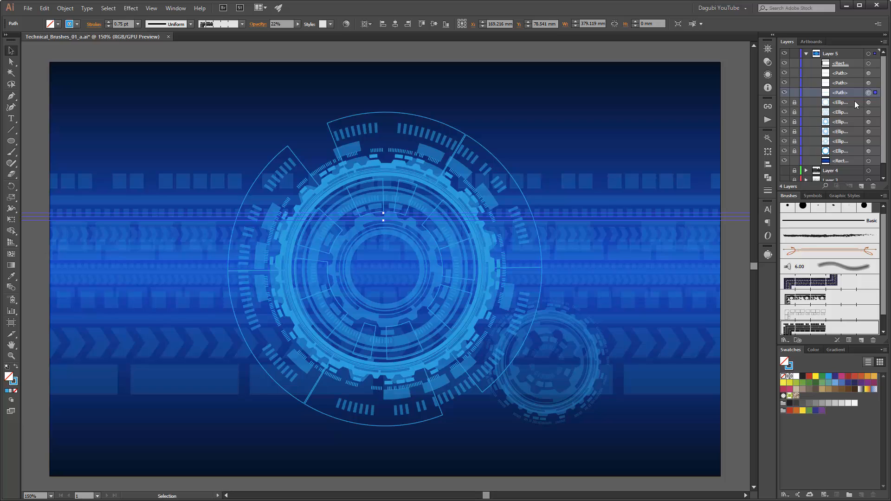
{"action": "left_click", "coordinate": [297, 25]}
{"action": "left_click_drag", "start_coordinate": [271, 33], "coordinate": [260, 36]}
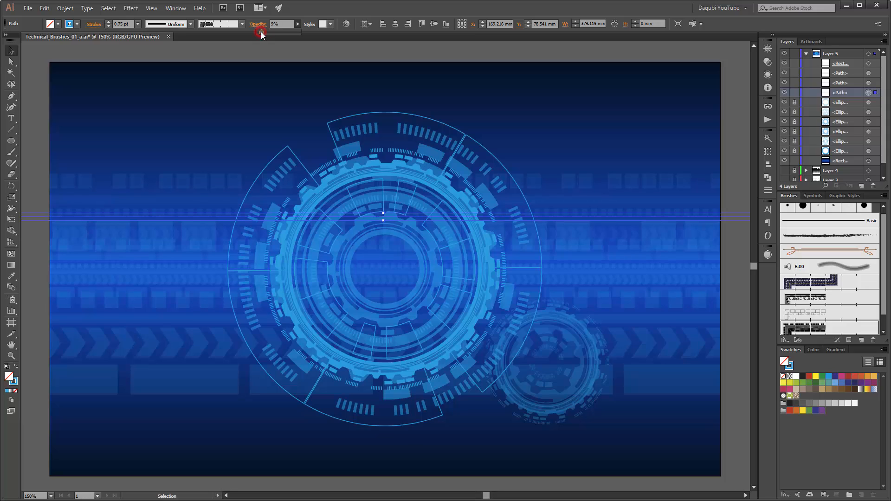
{"action": "left_click", "coordinate": [733, 61]}
{"action": "left_click", "coordinate": [736, 58]}
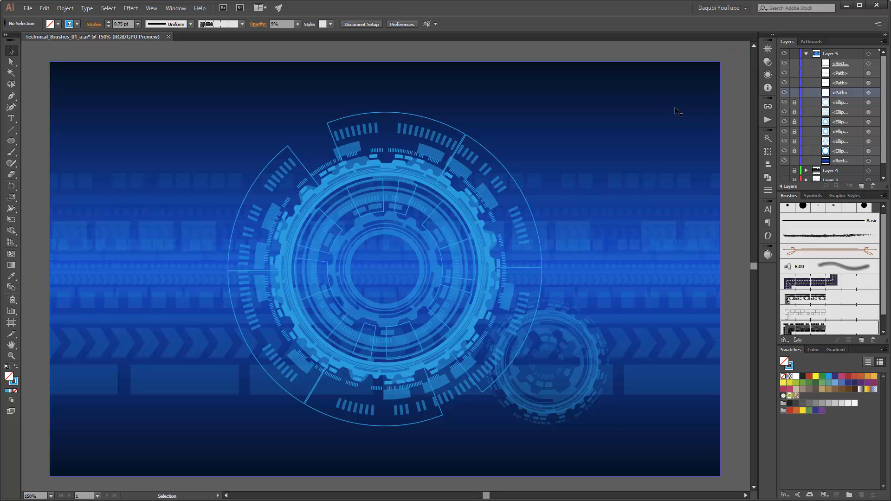
Step: Select all three patterned lines and expand their appearance
{"action": "left_click", "coordinate": [869, 73]}
{"action": "left_click", "coordinate": [869, 83], "text": "shift"}
{"action": "left_click", "coordinate": [870, 93], "text": "shift"}
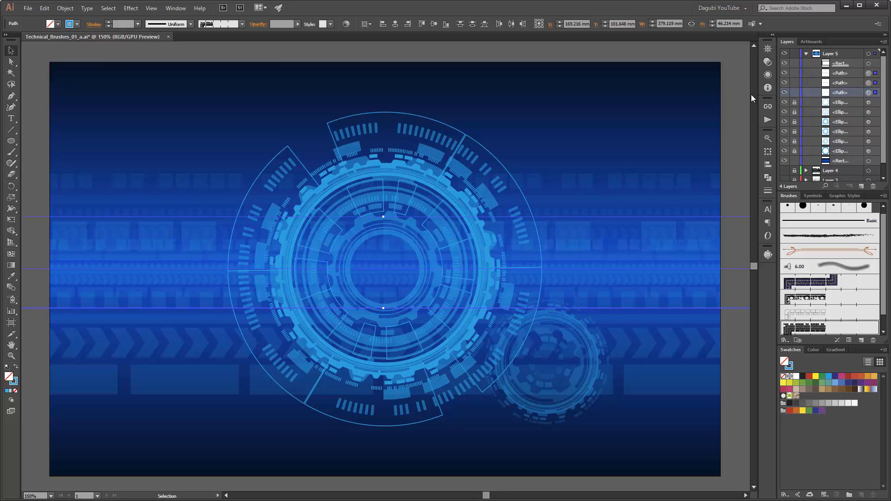
{"action": "left_click", "coordinate": [65, 9]}
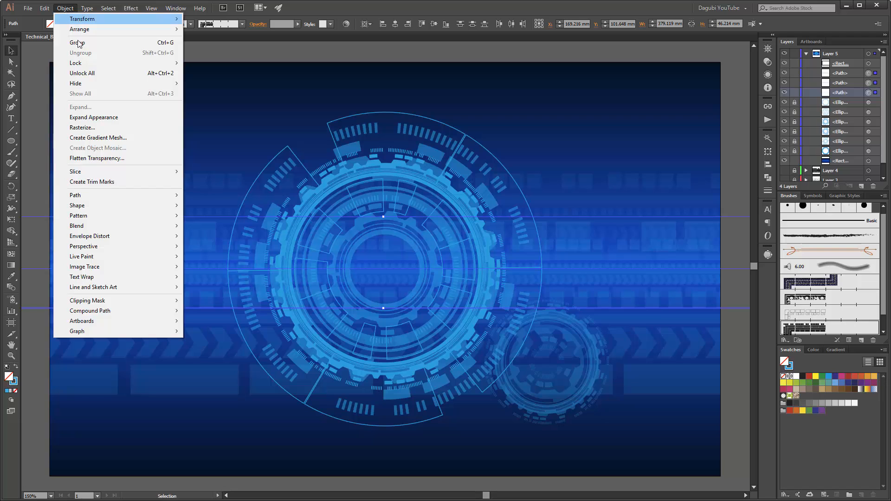
{"action": "left_click", "coordinate": [93, 120]}
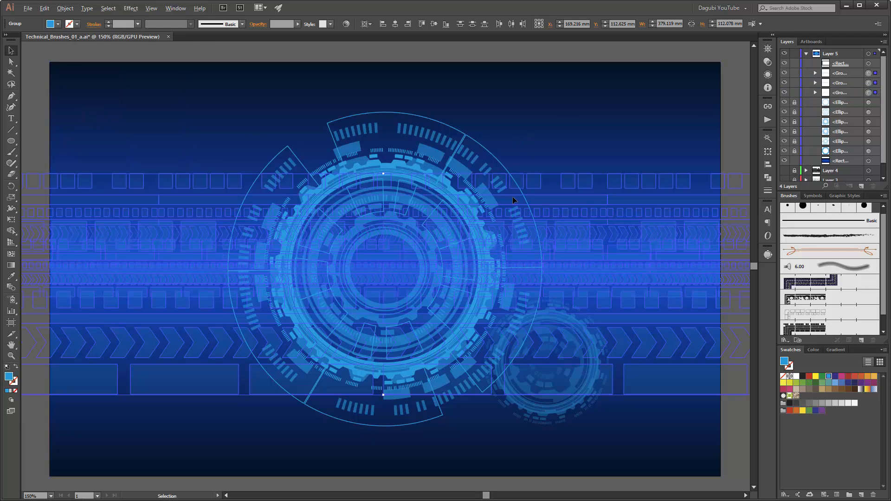
Step: Shear the three expanded bands with Free Transform so their lower edge shifts left, about 427 mm wide overall
{"action": "scroll", "coordinate": [513, 200], "scroll_direction": "down", "scroll_amount": 1}
{"action": "scroll", "coordinate": [517, 203], "scroll_direction": "up", "scroll_amount": 1}
{"action": "scroll", "coordinate": [518, 203], "scroll_direction": "down", "scroll_amount": 1}
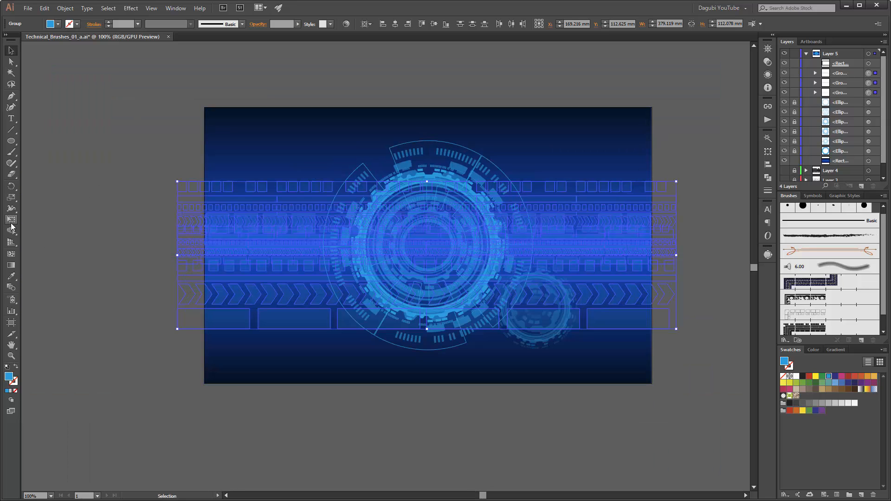
{"action": "left_click", "coordinate": [12, 222]}
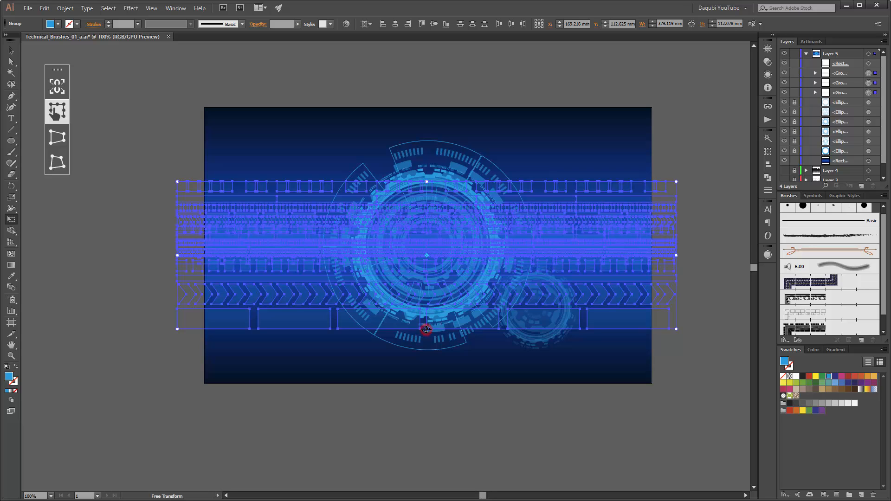
{"action": "left_click_drag", "start_coordinate": [426, 329], "coordinate": [356, 329]}
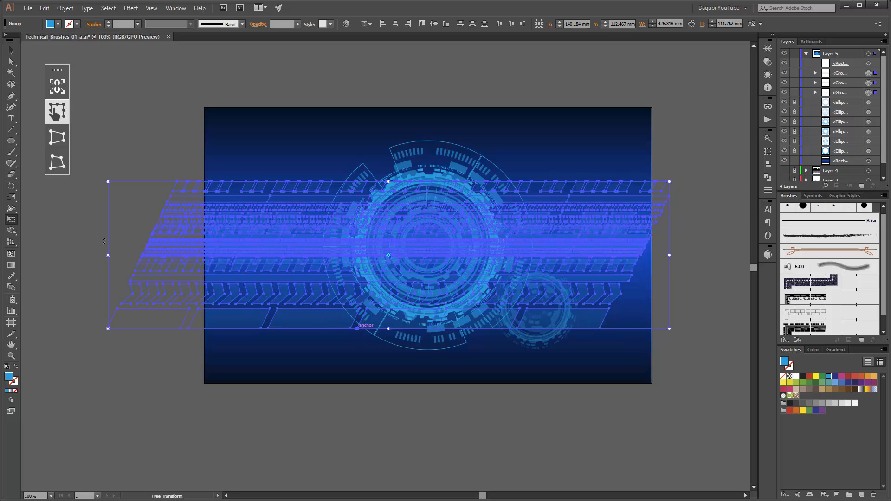
Step: Move the sheared bands right about 17.6 mm to cover the artboard's right side
{"action": "key", "text": "Right"}
{"action": "key", "text": "Right"}
{"action": "key", "text": "Right"}
{"action": "key", "text": "Right"}
{"action": "key", "text": "Right"}
{"action": "key", "text": "Right"}
{"action": "key", "text": "Right"}
{"action": "key", "text": "Right"}
{"action": "key", "text": "Right"}
{"action": "key", "text": "Right"}
{"action": "key", "text": "Right"}
{"action": "key", "text": "Right"}
{"action": "key", "text": "Right"}
{"action": "key", "text": "Right"}
{"action": "key", "text": "Right"}
{"action": "key", "text": "Right"}
{"action": "key", "text": "Right"}
{"action": "key", "text": "Right"}
{"action": "key", "text": "Right"}
{"action": "key", "text": "Right"}
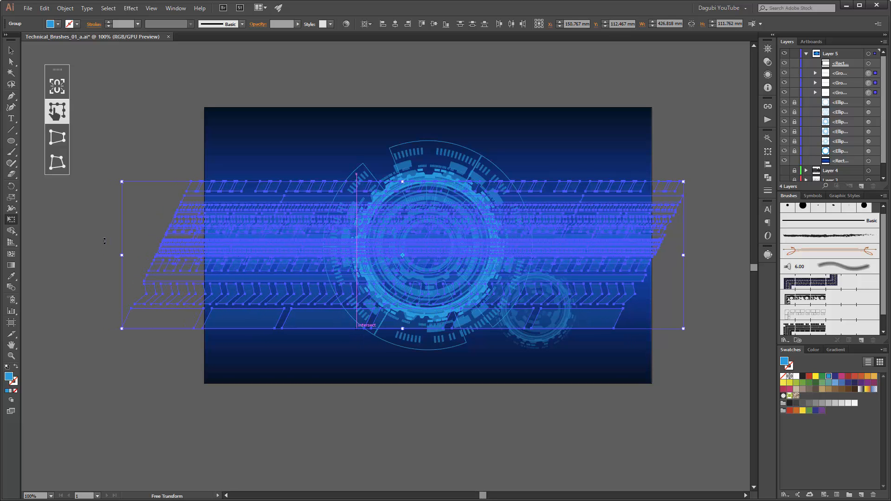
{"action": "key", "text": "Right"}
{"action": "key", "text": "Right"}
{"action": "key", "text": "Right"}
{"action": "key", "text": "Right"}
{"action": "key", "text": "Right"}
{"action": "key", "text": "Right"}
{"action": "key", "text": "Right"}
{"action": "key", "text": "Right"}
{"action": "key", "text": "Right"}
{"action": "key", "text": "Right"}
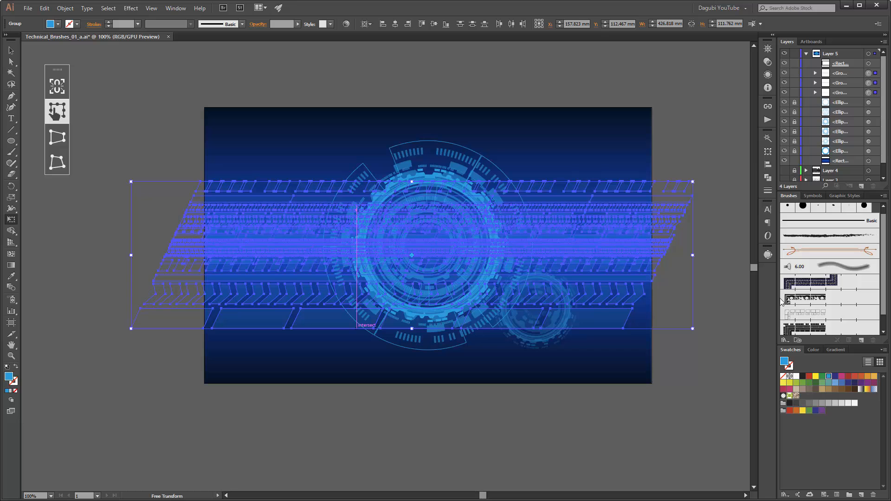
Step: Stretch the sheared bands past both sides of the artboard to about 457 mm wide and nudge them up about 3 mm
{"action": "left_click_drag", "start_coordinate": [694, 255], "coordinate": [728, 253]}
{"action": "left_click_drag", "start_coordinate": [133, 257], "coordinate": [126, 255]}
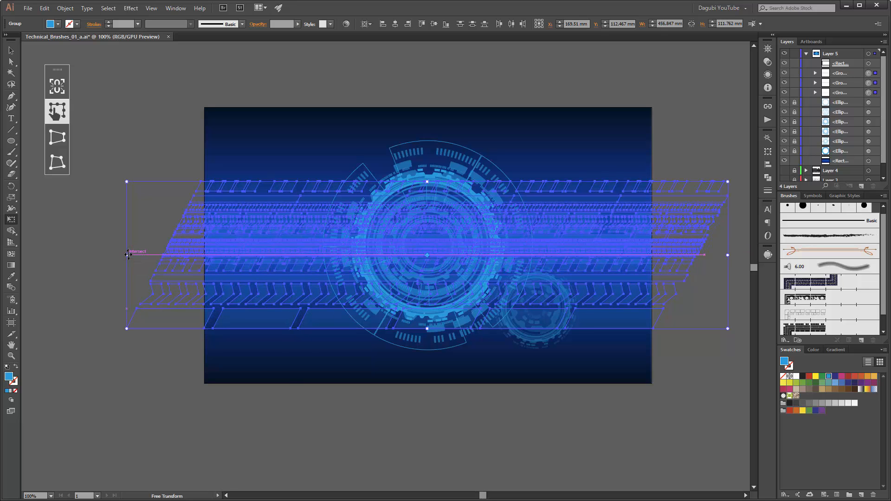
{"action": "key", "text": "Up"}
{"action": "key", "text": "Up"}
{"action": "key", "text": "Up"}
{"action": "key", "text": "Up"}
{"action": "key", "text": "Up"}
{"action": "key", "text": "Up"}
{"action": "key", "text": "Up"}
{"action": "key", "text": "Up"}
{"action": "key", "text": "Up"}
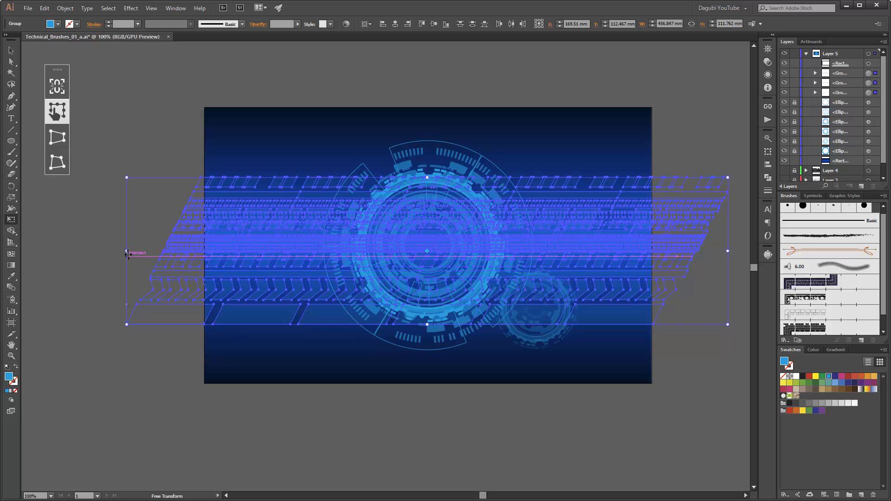
Step: Nudge the three slanted bands up about 4.6 mm across the artboard
{"action": "key", "text": "Up"}
{"action": "key", "text": "Up"}
{"action": "key", "text": "Up"}
{"action": "key", "text": "Up"}
{"action": "key", "text": "Up"}
{"action": "key", "text": "Up"}
{"action": "key", "text": "Up"}
{"action": "key", "text": "Up"}
{"action": "key", "text": "Up"}
{"action": "key", "text": "Up"}
{"action": "key", "text": "Up"}
{"action": "key", "text": "Up"}
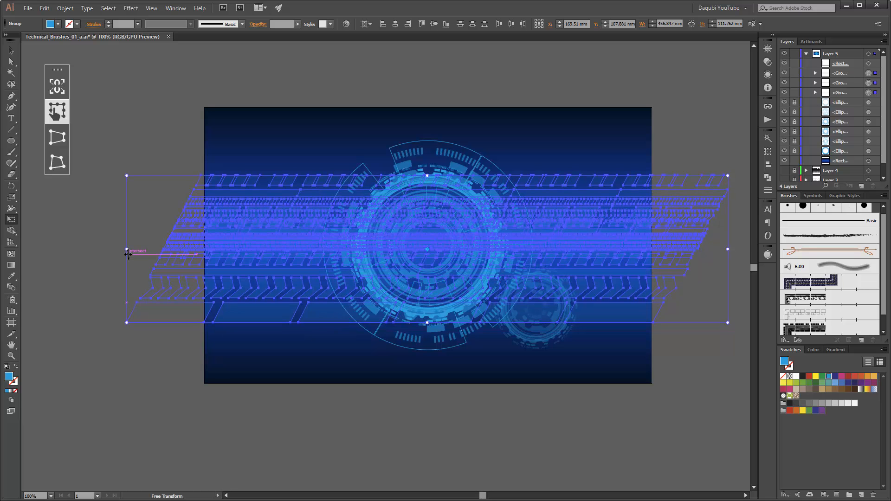
Step: Hide the selection edges, give the slanted bands a white 1 pt stroke and deselect them
{"action": "key", "text": "ctrl+0"}
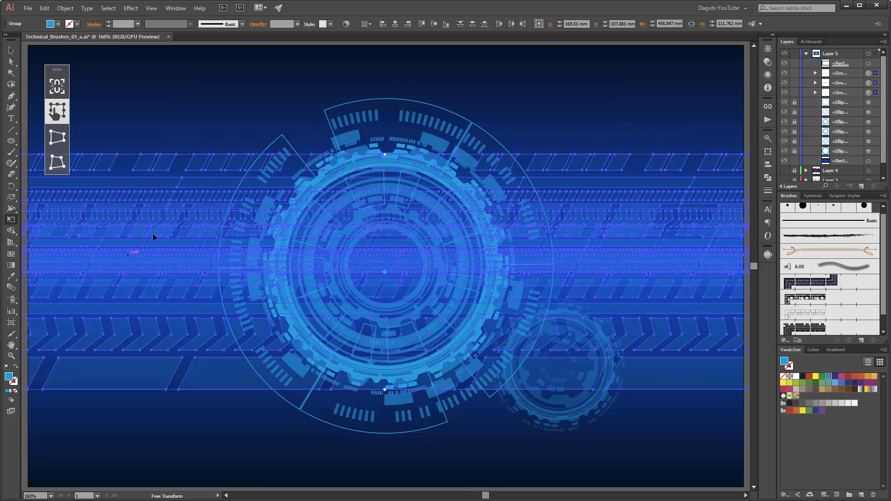
{"action": "left_click", "coordinate": [152, 8]}
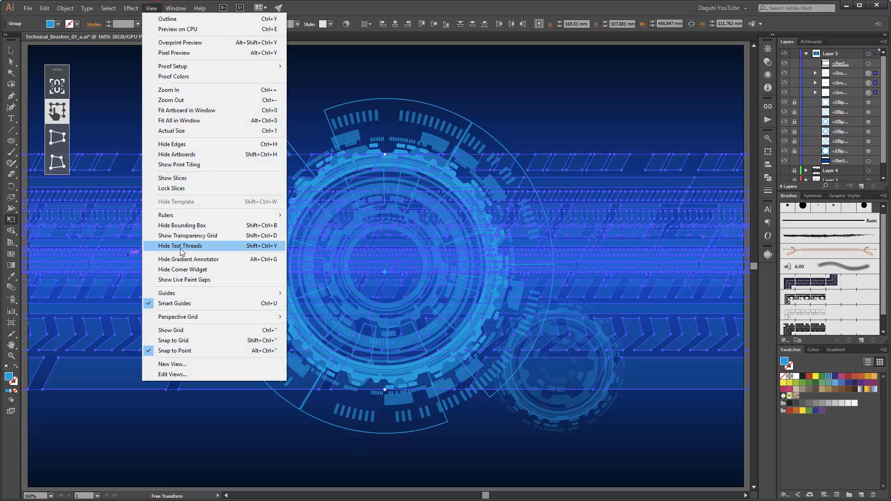
{"action": "left_click", "coordinate": [173, 147]}
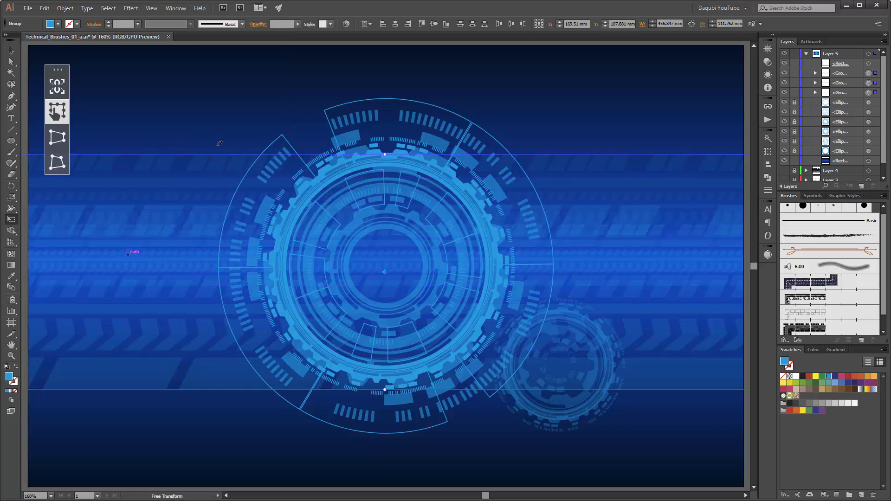
{"action": "left_click", "coordinate": [77, 24]}
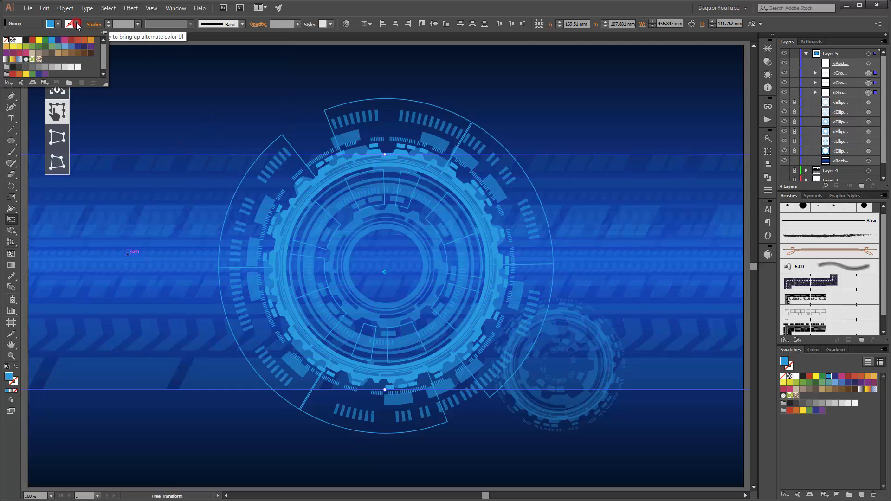
{"action": "left_click", "coordinate": [19, 40]}
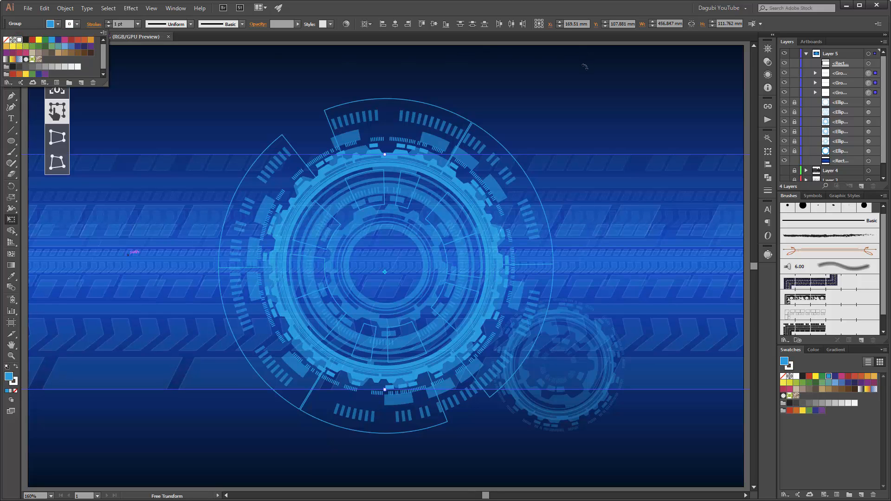
{"action": "left_click", "coordinate": [748, 439]}
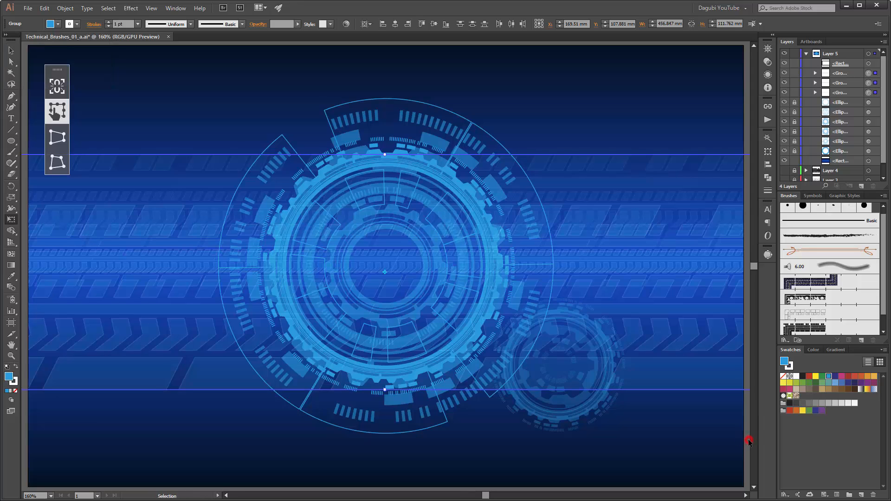
{"action": "left_click", "coordinate": [748, 440]}
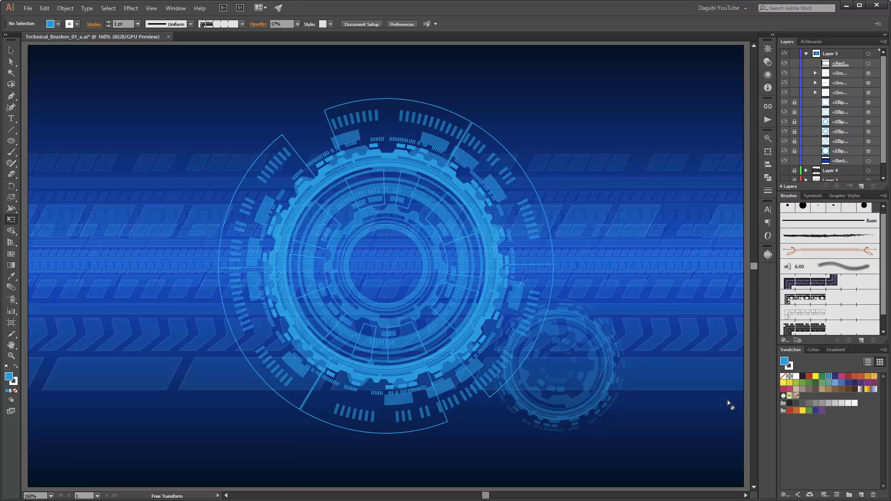
Step: With Group Selection, fill scattered band segments white: two chevrons, eight slanted blocks and one thin bar on both sides of the gear
{"action": "left_click", "coordinate": [11, 62]}
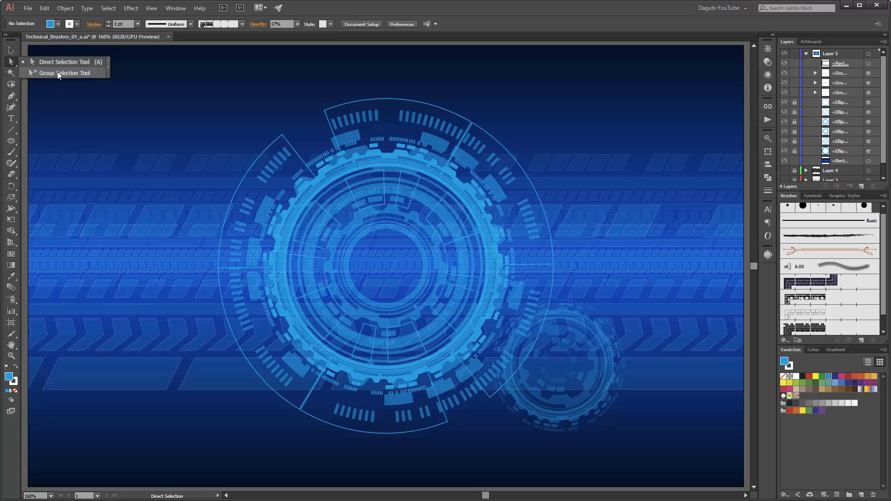
{"action": "left_click", "coordinate": [58, 73]}
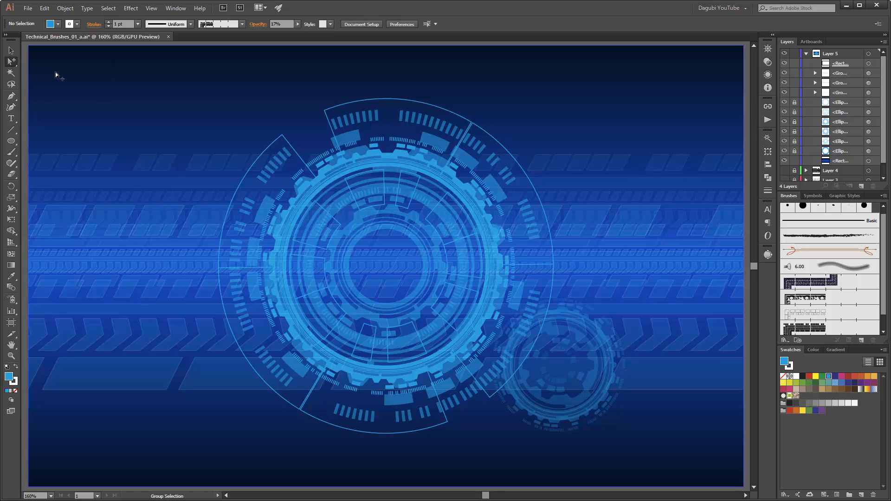
{"action": "left_click", "coordinate": [98, 332]}
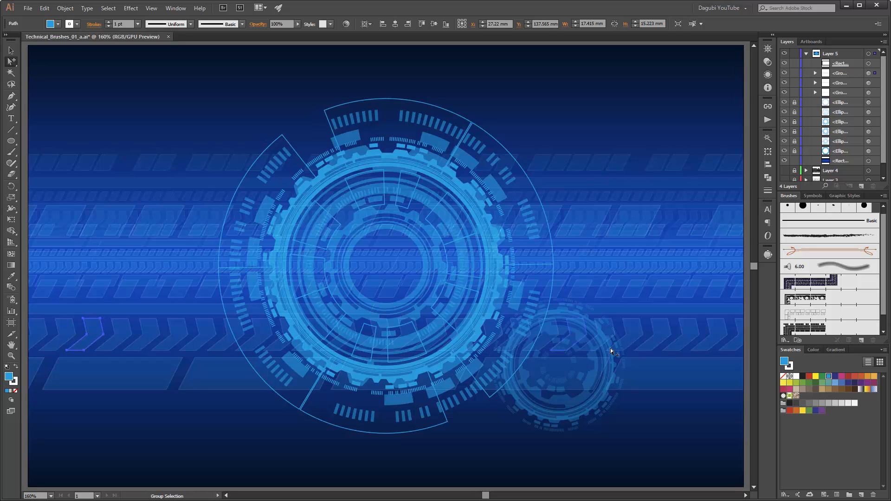
{"action": "left_click", "coordinate": [669, 336], "text": "shift"}
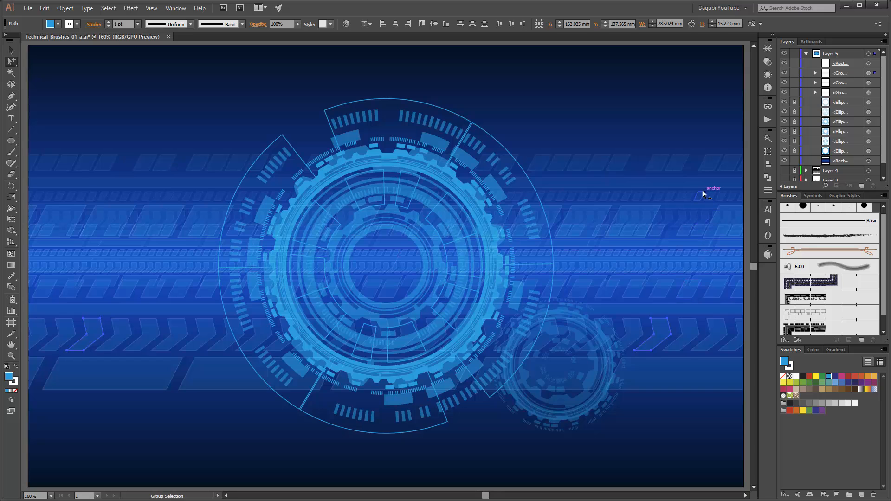
{"action": "left_click", "coordinate": [675, 164], "text": "shift"}
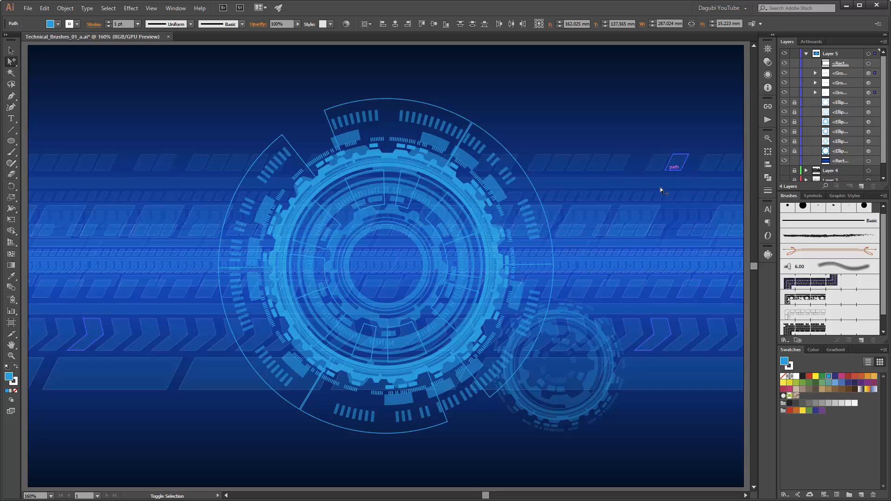
{"action": "left_click", "coordinate": [583, 165], "text": "shift"}
{"action": "left_click", "coordinate": [106, 167], "text": "shift"}
{"action": "left_click", "coordinate": [136, 196], "text": "shift"}
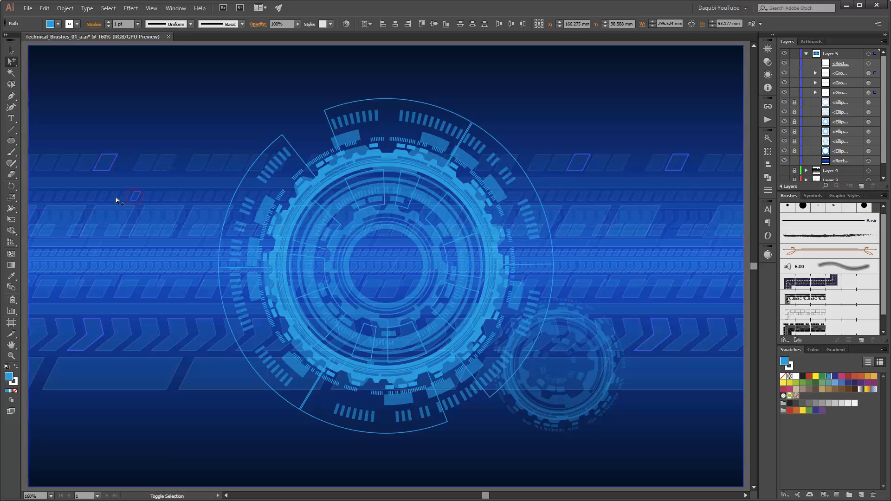
{"action": "left_click", "coordinate": [115, 196], "text": "shift"}
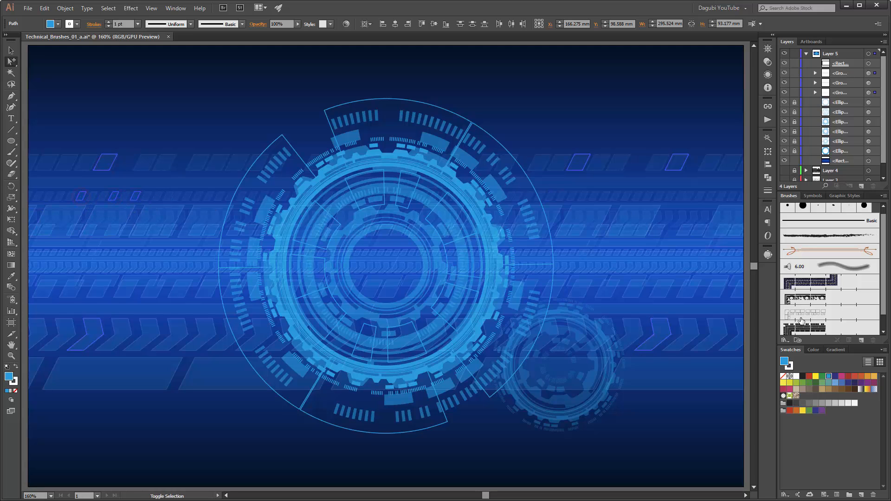
{"action": "left_click", "coordinate": [686, 296], "text": "shift"}
{"action": "left_click", "coordinate": [631, 296], "text": "shift"}
{"action": "left_click", "coordinate": [640, 244], "text": "shift"}
{"action": "left_click", "coordinate": [796, 377]}
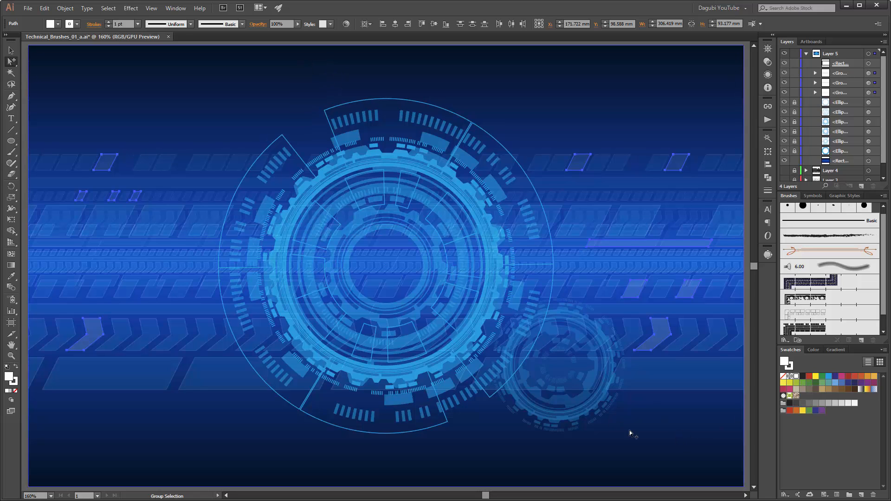
{"action": "left_click", "coordinate": [669, 447]}
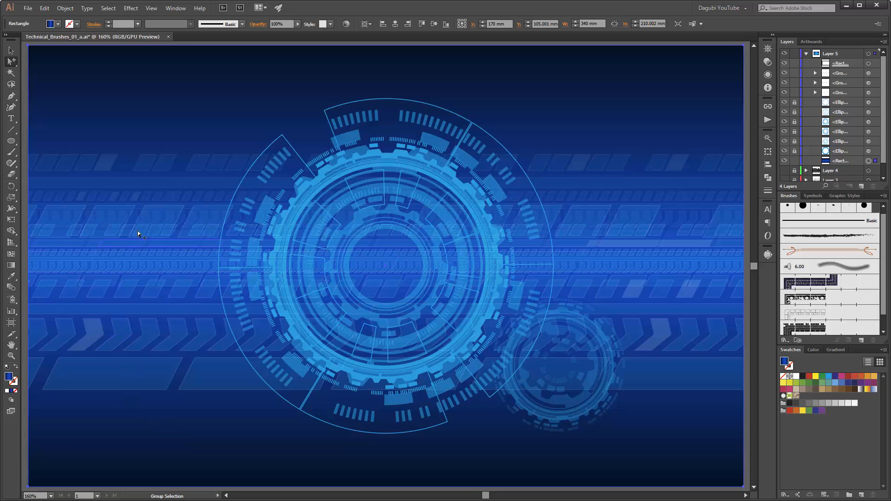
Step: Fill the two large slanted blocks in the upper middle band white, one on each side of the gear
{"action": "left_click", "coordinate": [161, 214]}
{"action": "left_click", "coordinate": [649, 214], "text": "shift"}
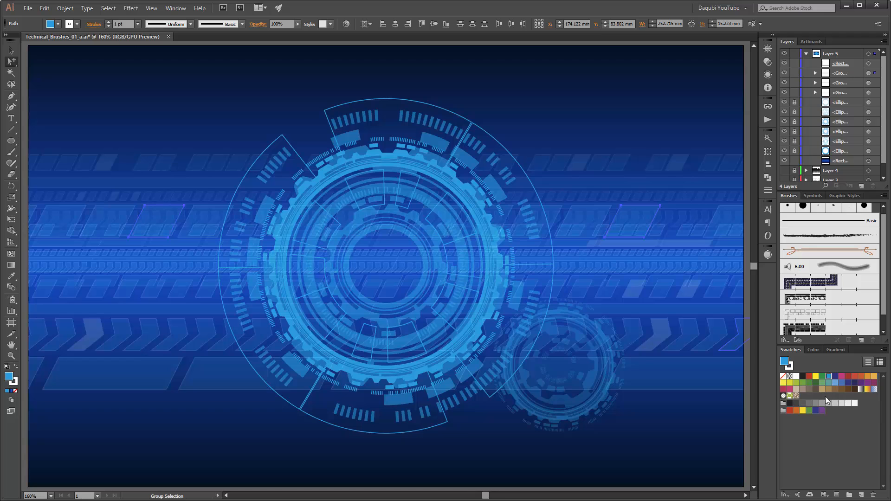
{"action": "left_click", "coordinate": [797, 377]}
{"action": "left_click", "coordinate": [702, 441]}
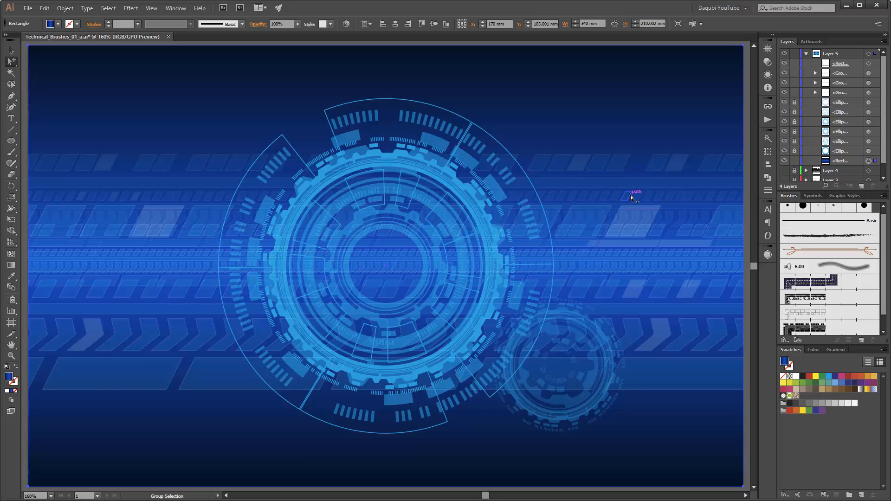
Step: Select the remaining light blue band shapes with the Magic Wand and change their fill to darker blue 0053D4, with selection edges hidden
{"action": "scroll", "coordinate": [627, 252], "scroll_direction": "down", "scroll_amount": 1}
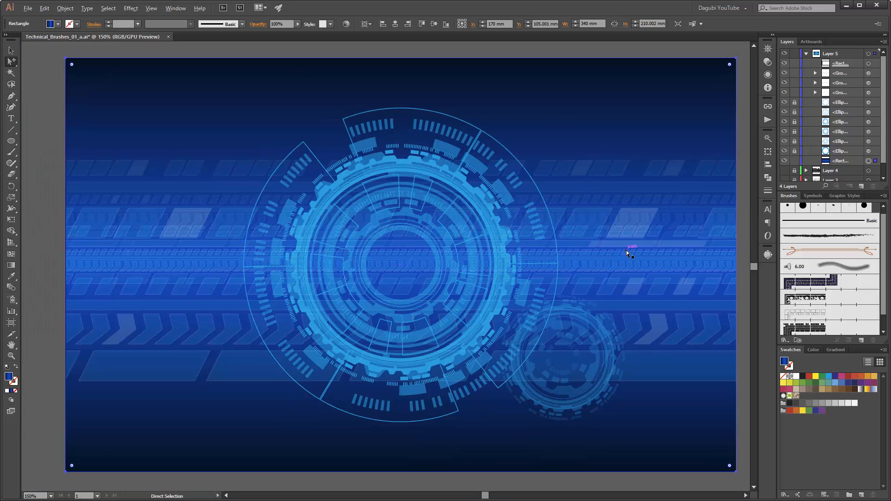
{"action": "scroll", "coordinate": [630, 226], "scroll_direction": "up", "scroll_amount": 1}
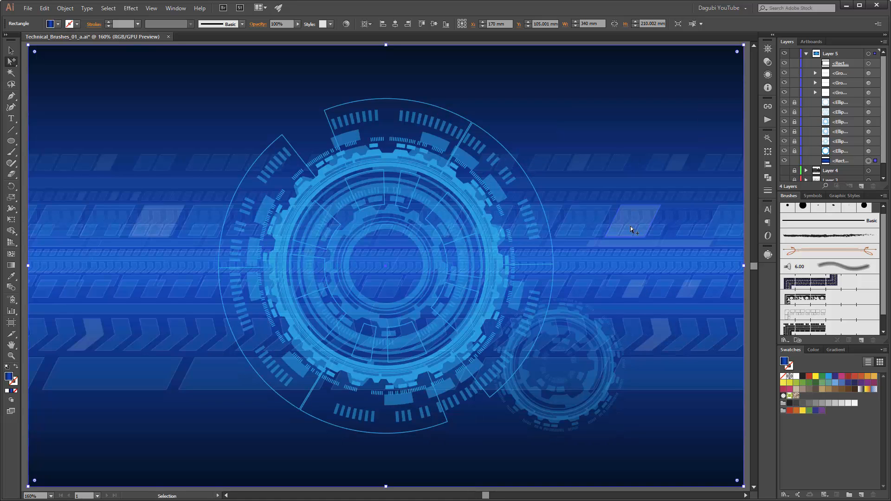
{"action": "key", "text": "v"}
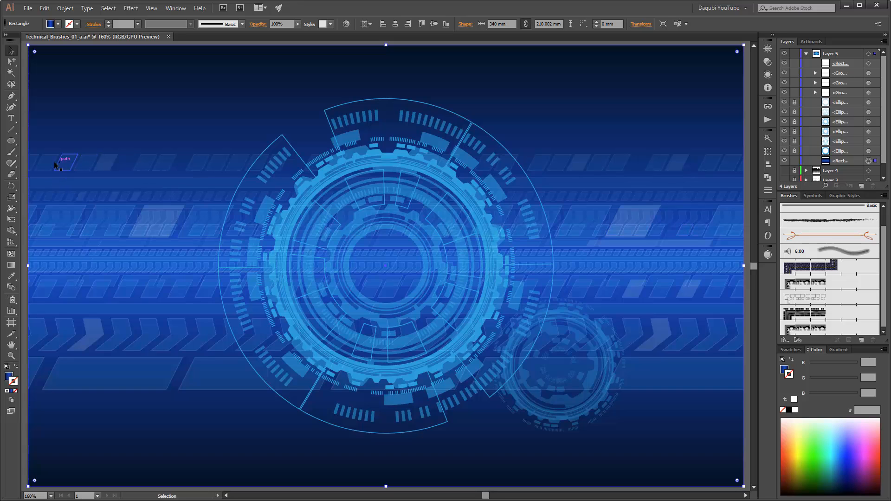
{"action": "left_click", "coordinate": [11, 73]}
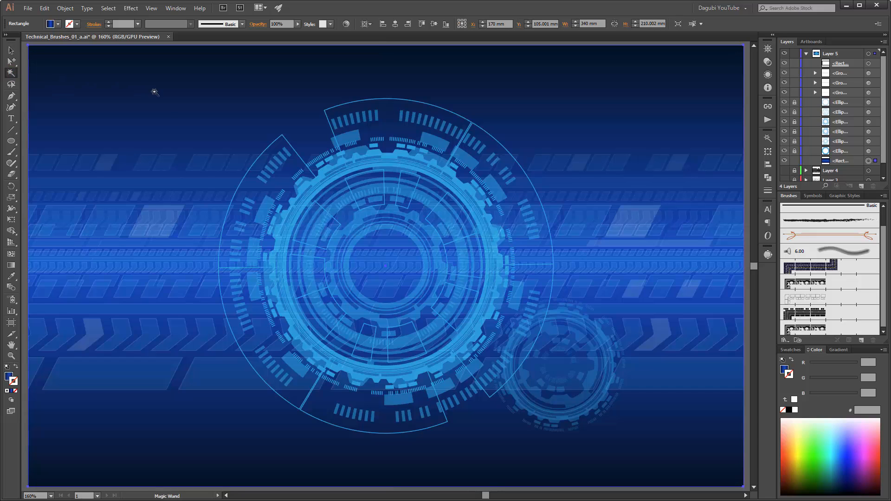
{"action": "left_click", "coordinate": [85, 162]}
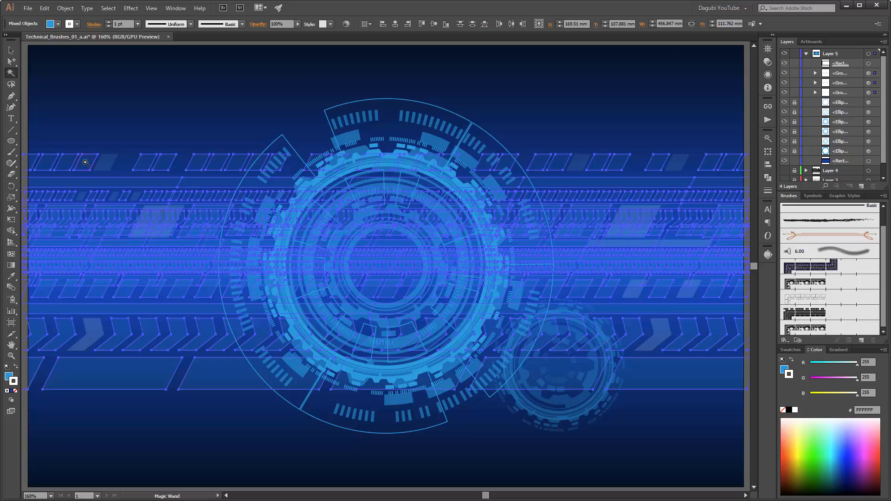
{"action": "left_click", "coordinate": [782, 368]}
{"action": "mouse_move", "coordinate": [840, 381]}
{"action": "left_mouse_down"}
{"action": "mouse_move", "coordinate": [831, 381]}
{"action": "mouse_move", "coordinate": [851, 398]}
{"action": "mouse_move", "coordinate": [829, 381]}
{"action": "left_mouse_up"}
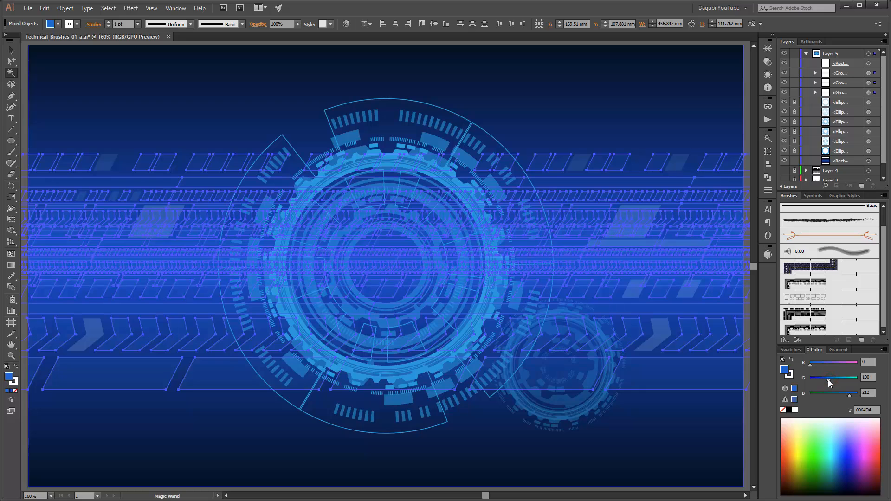
{"action": "key", "text": "ctrl+h"}
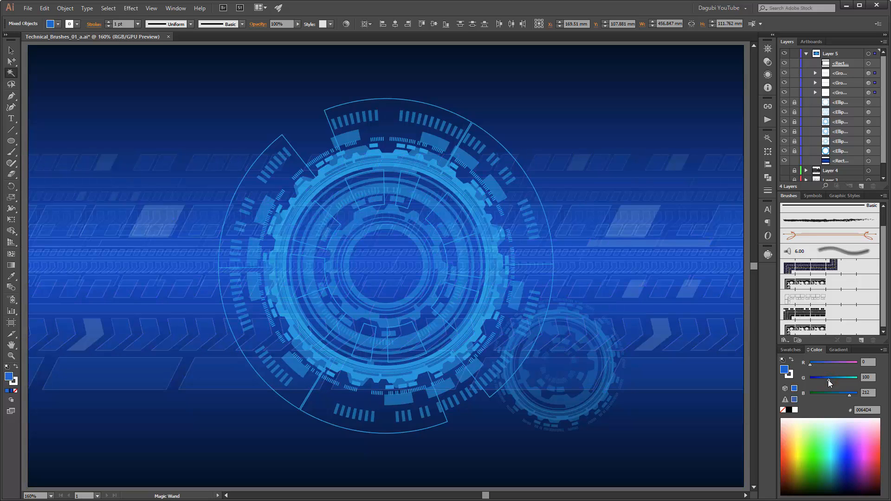
{"action": "left_click_drag", "start_coordinate": [828, 379], "coordinate": [825, 380]}
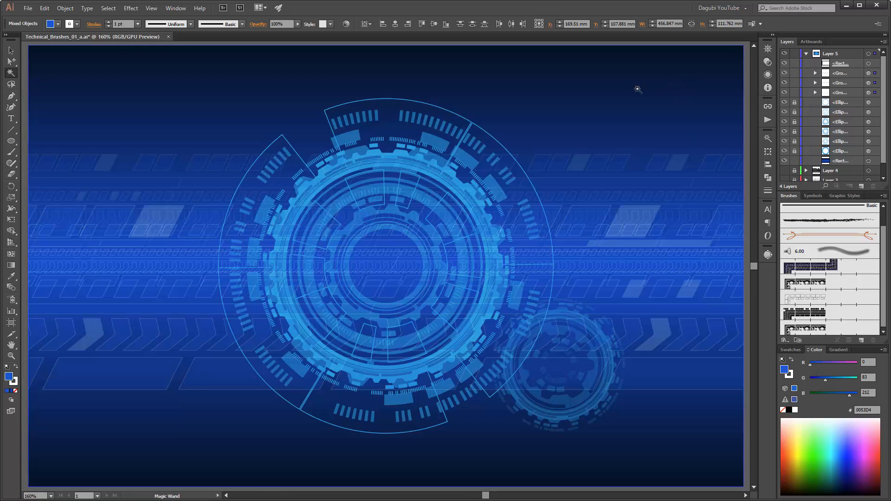
{"action": "key", "text": "v"}
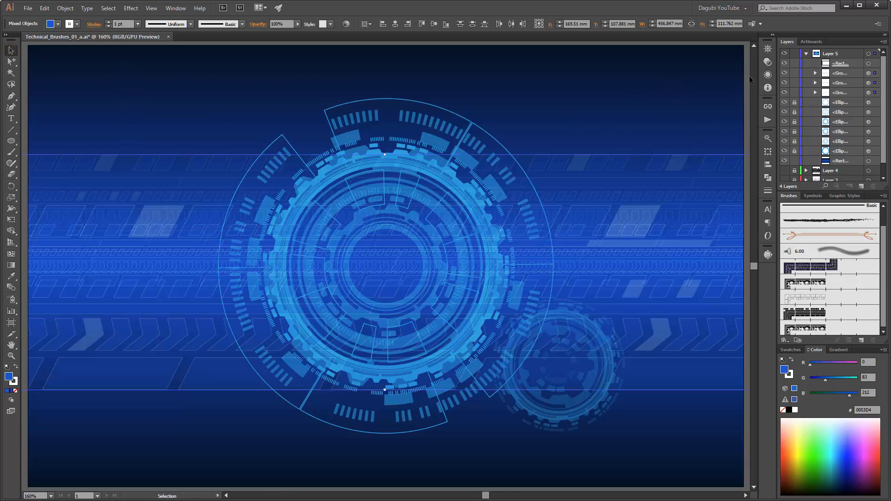
{"action": "left_click", "coordinate": [747, 76]}
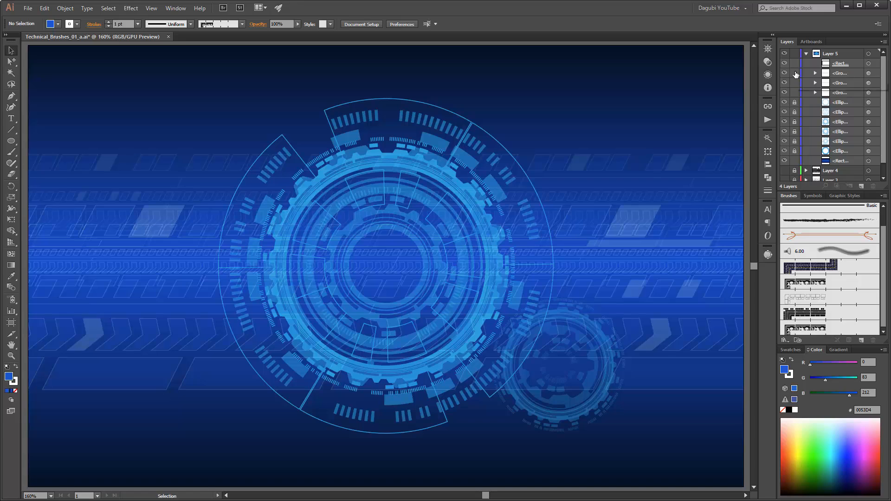
Step: Lock the three band groups and hide all gear ellipses in Layer 5 except the lowest one
{"action": "left_click_drag", "start_coordinate": [794, 74], "coordinate": [798, 96]}
{"action": "left_click_drag", "start_coordinate": [784, 102], "coordinate": [784, 152]}
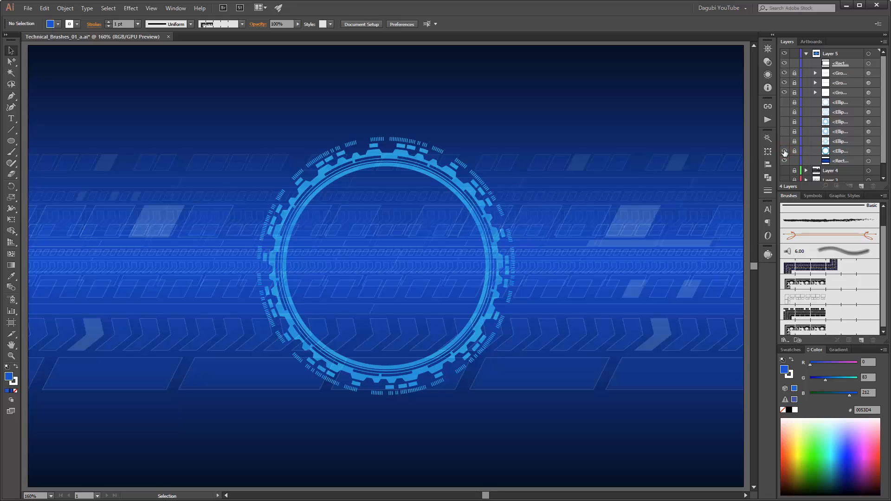
Step: Show the five hidden gear ellipses in Layer 5 and unlock the third and fourth ellipses in the stack
{"action": "left_click", "coordinate": [784, 141]}
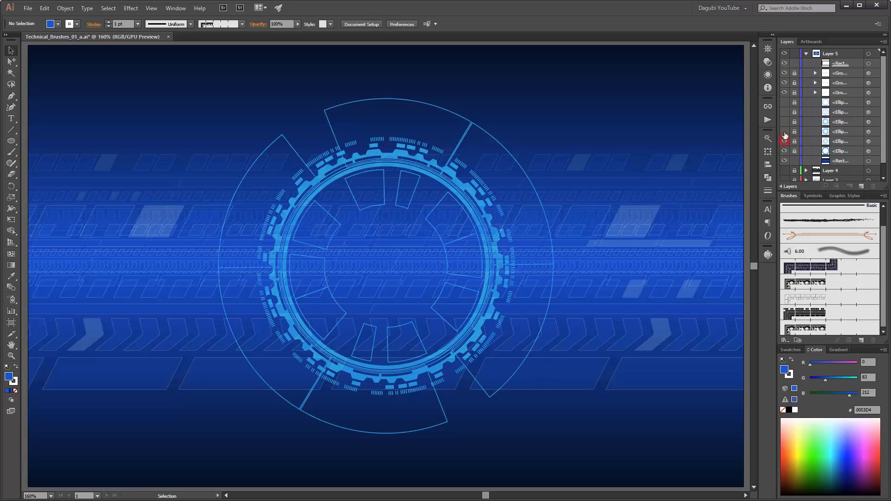
{"action": "left_click", "coordinate": [784, 132]}
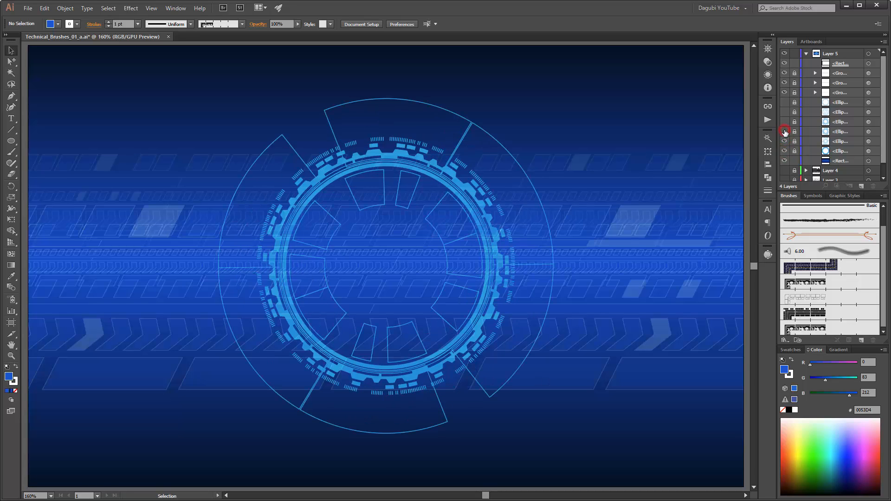
{"action": "left_click", "coordinate": [868, 133]}
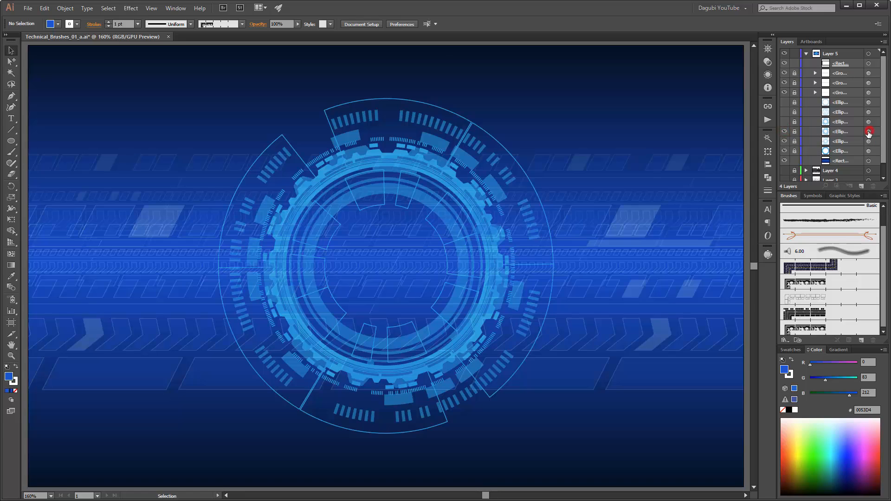
{"action": "left_click", "coordinate": [785, 122]}
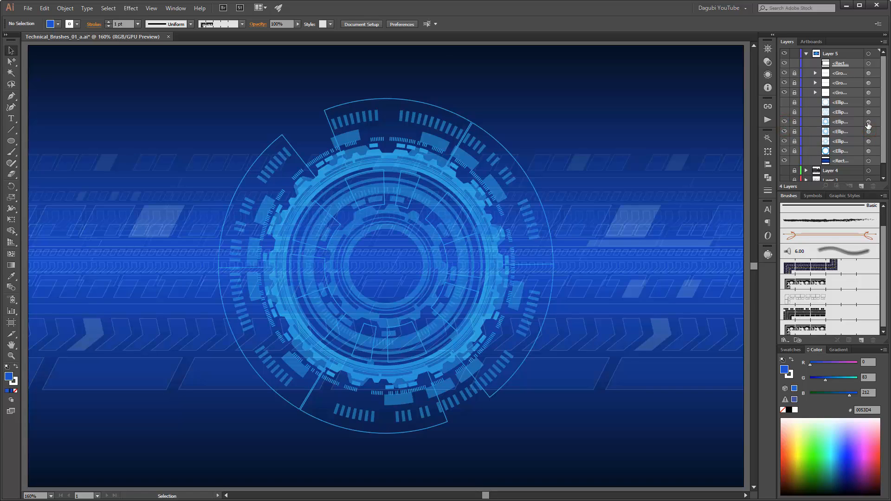
{"action": "left_click", "coordinate": [794, 121]}
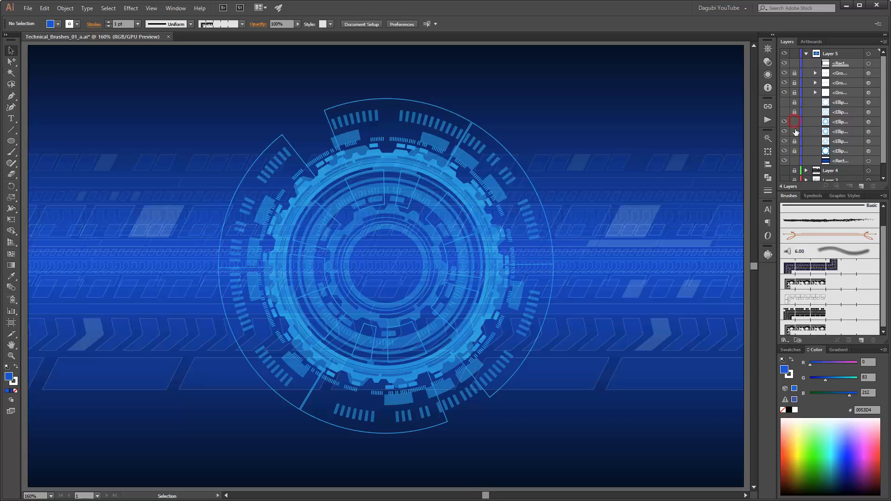
{"action": "left_click", "coordinate": [785, 112]}
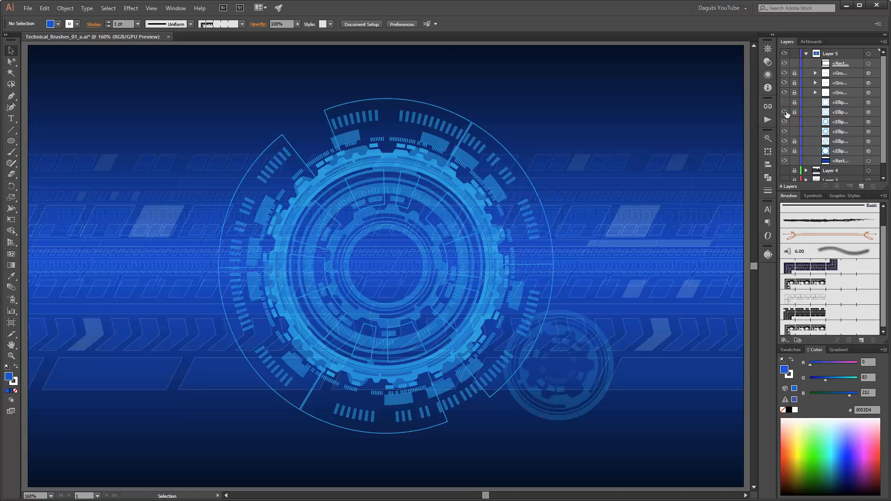
{"action": "left_click", "coordinate": [785, 102]}
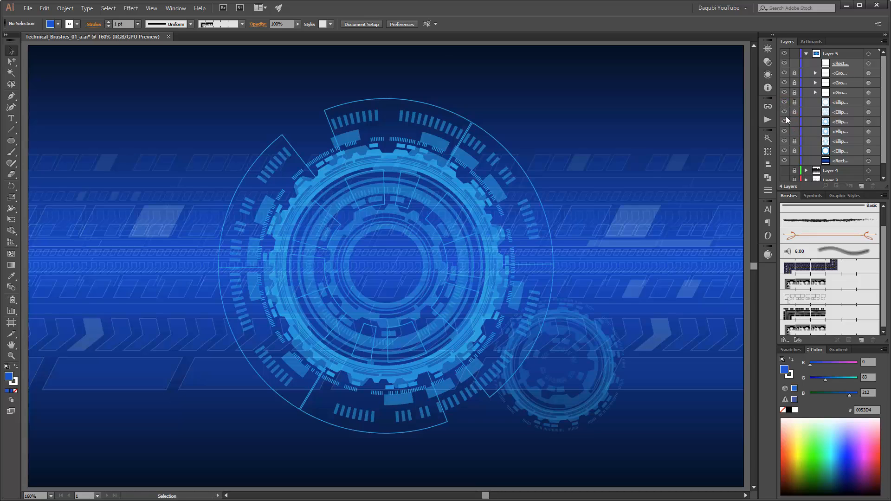
Step: Select the two unlocked gear ellipses together and expand their appearance
{"action": "left_click", "coordinate": [784, 122]}
{"action": "left_click", "coordinate": [785, 122]}
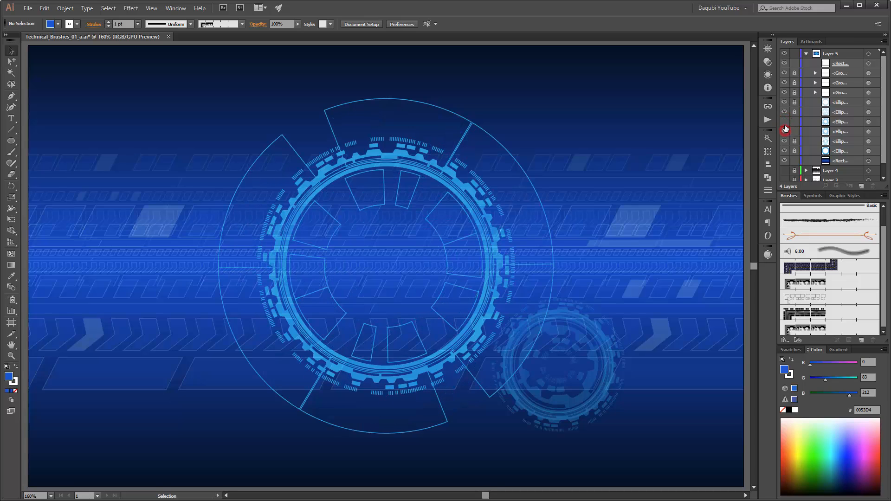
{"action": "left_click", "coordinate": [869, 122]}
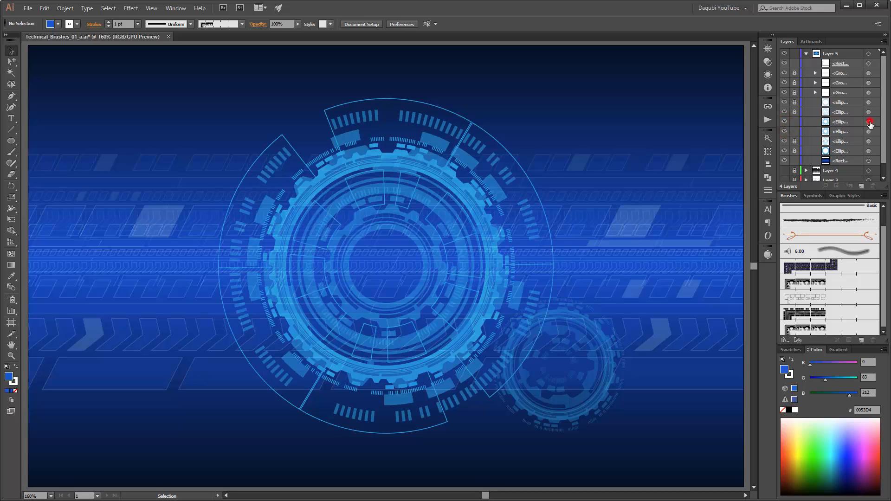
{"action": "left_click", "coordinate": [869, 132], "text": "shift"}
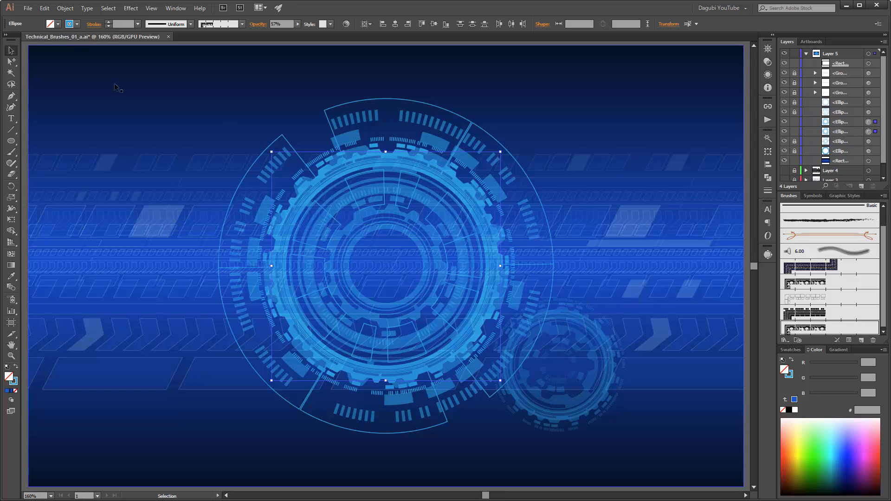
{"action": "left_click", "coordinate": [60, 9]}
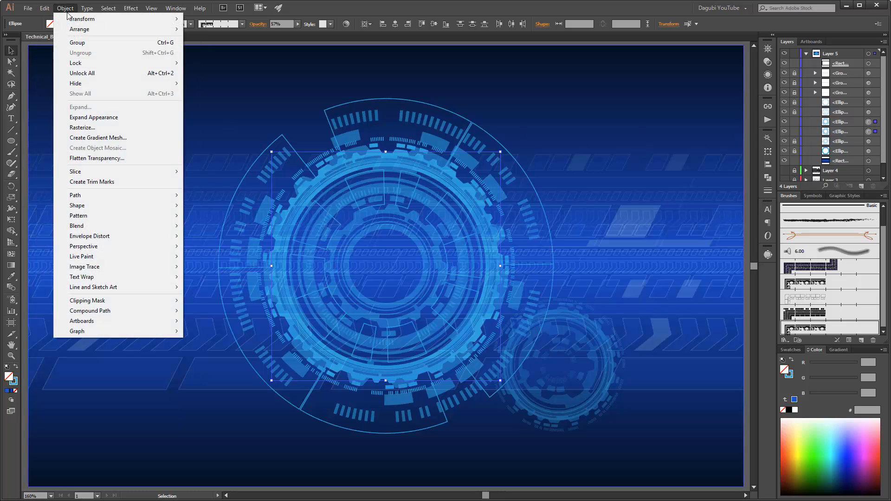
{"action": "left_click", "coordinate": [93, 118]}
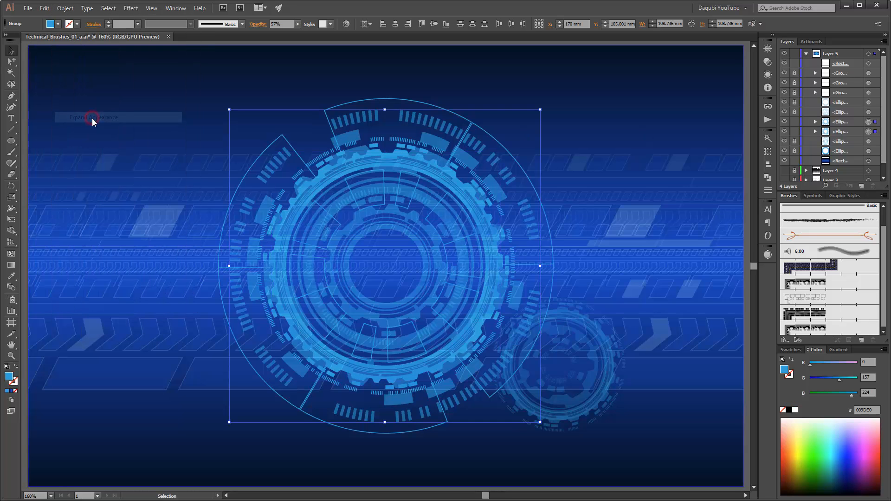
Step: Set the two expanded gears to 66% opacity and give them a white FFFFFF outline
{"action": "left_click", "coordinate": [297, 24]}
{"action": "left_click_drag", "start_coordinate": [282, 32], "coordinate": [285, 33]}
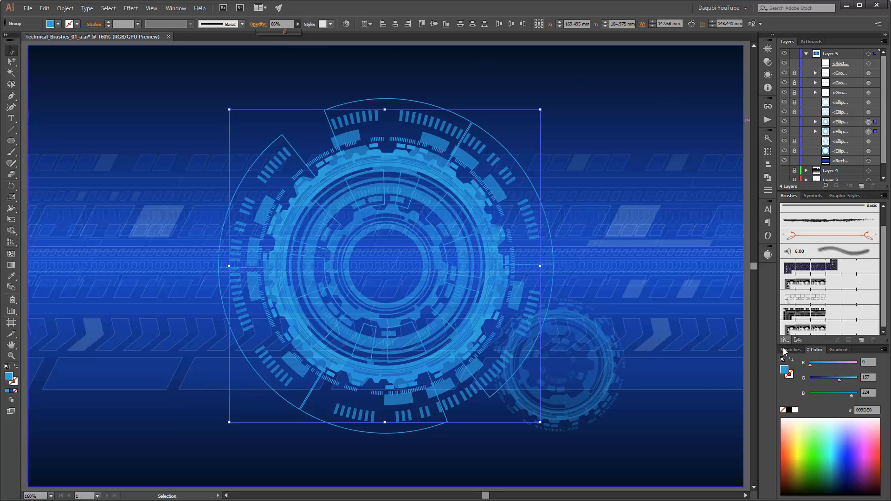
{"action": "left_click", "coordinate": [790, 376]}
{"action": "left_click", "coordinate": [795, 410]}
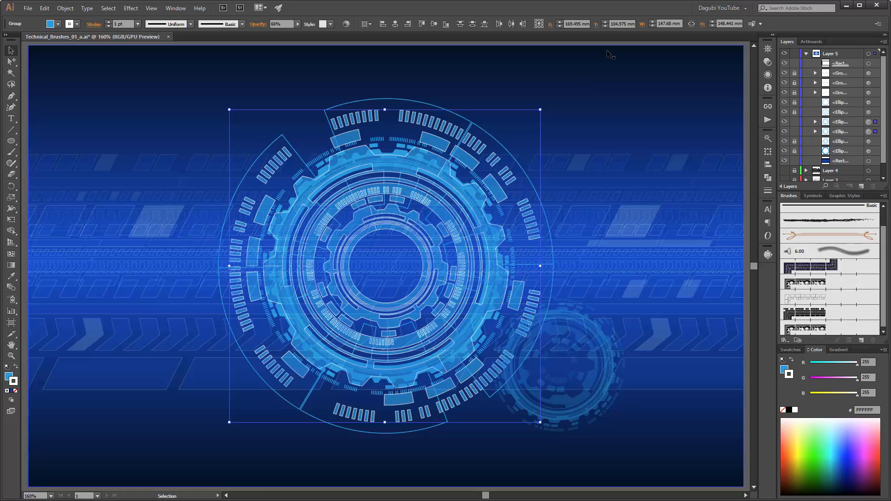
Step: Lower the opacity of only the larger expanded gear to 42%, deselect it and save the document
{"action": "left_click", "coordinate": [869, 122]}
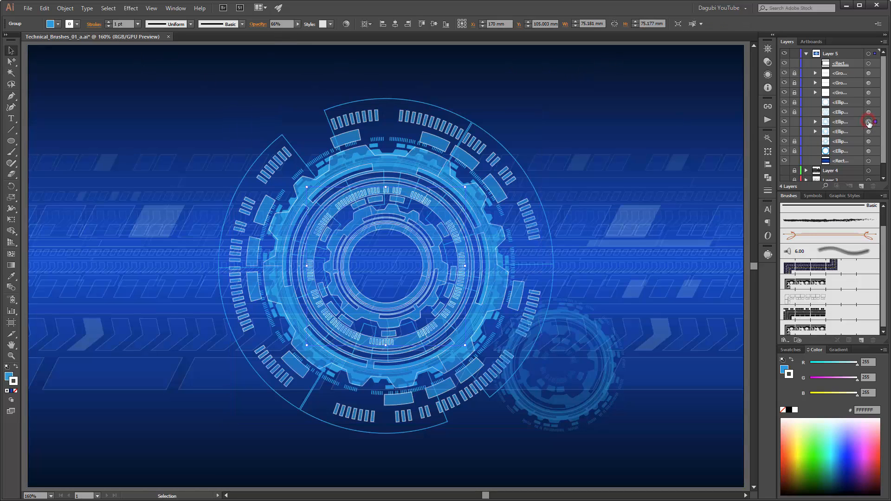
{"action": "left_click", "coordinate": [785, 132]}
{"action": "left_click", "coordinate": [784, 131]}
{"action": "left_click", "coordinate": [869, 131]}
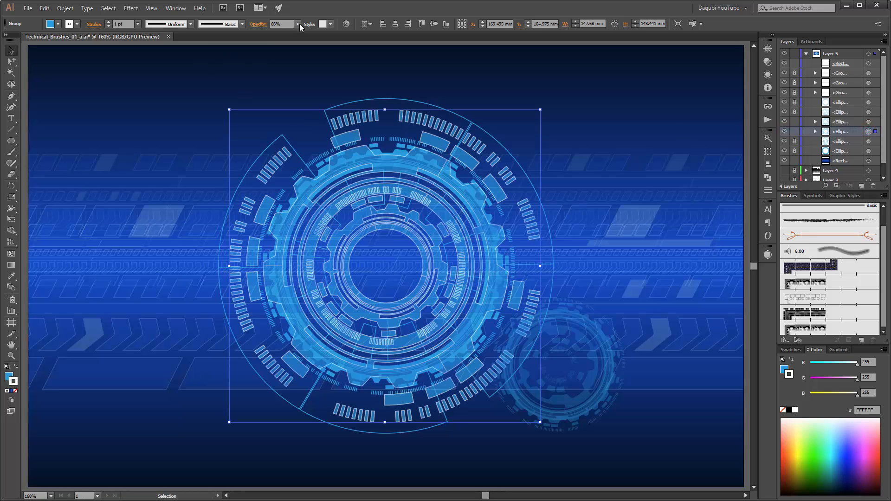
{"action": "left_click_drag", "start_coordinate": [285, 33], "coordinate": [275, 34]}
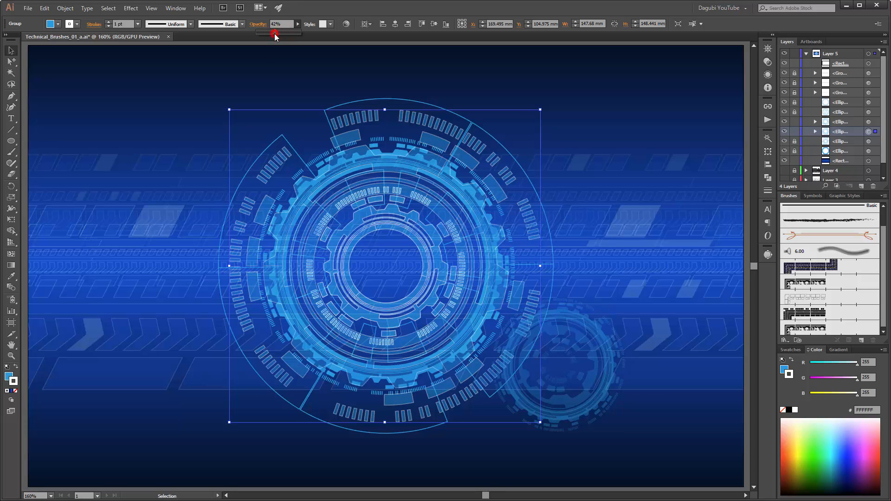
{"action": "left_click", "coordinate": [746, 81]}
{"action": "left_click", "coordinate": [747, 78]}
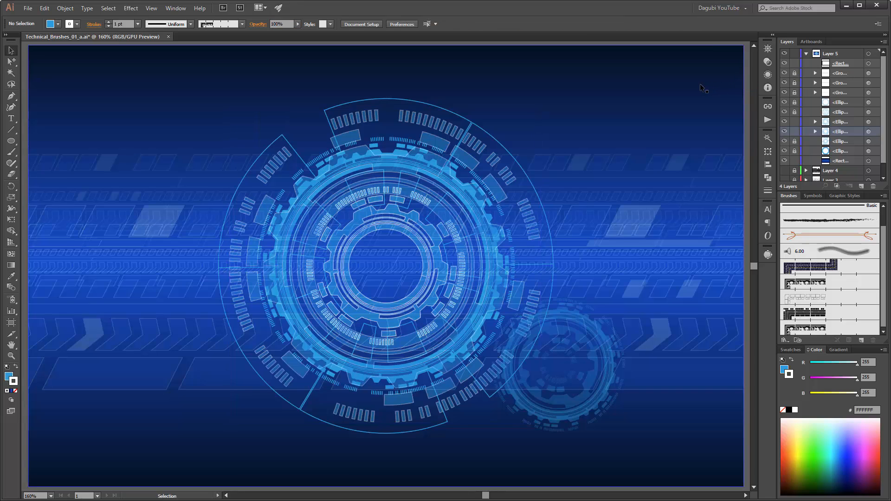
{"action": "key", "text": "ctrl+s"}
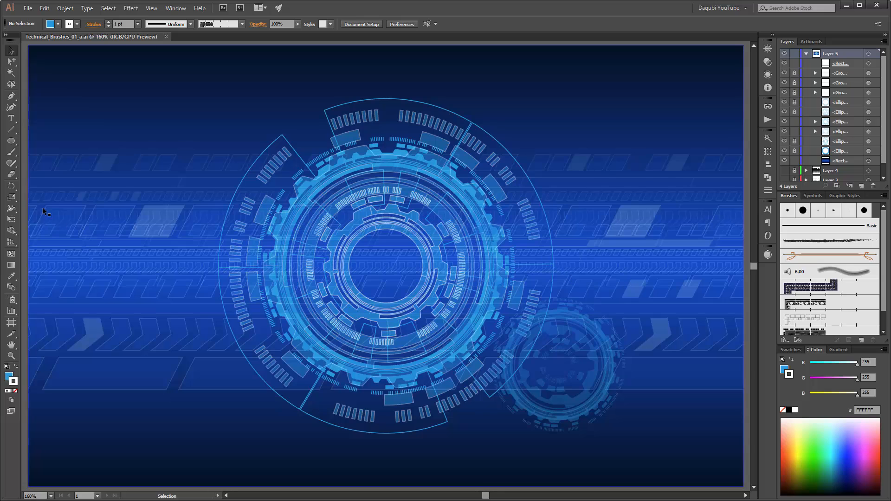
Step: Draw a circle about 36.6 mm across in the dark area at the artwork's upper right and remove its stroke
{"action": "left_click", "coordinate": [11, 141]}
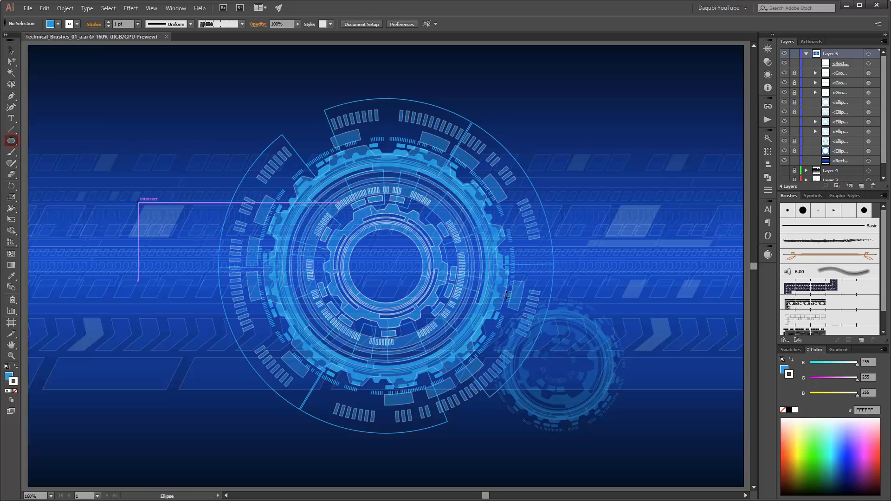
{"action": "mouse_move", "coordinate": [352, 232]}
{"action": "left_mouse_down"}
{"action": "mouse_move", "coordinate": [423, 306]}
{"action": "mouse_move", "coordinate": [642, 164]}
{"action": "mouse_move", "coordinate": [642, 152]}
{"action": "mouse_move", "coordinate": [643, 160]}
{"action": "left_mouse_up"}
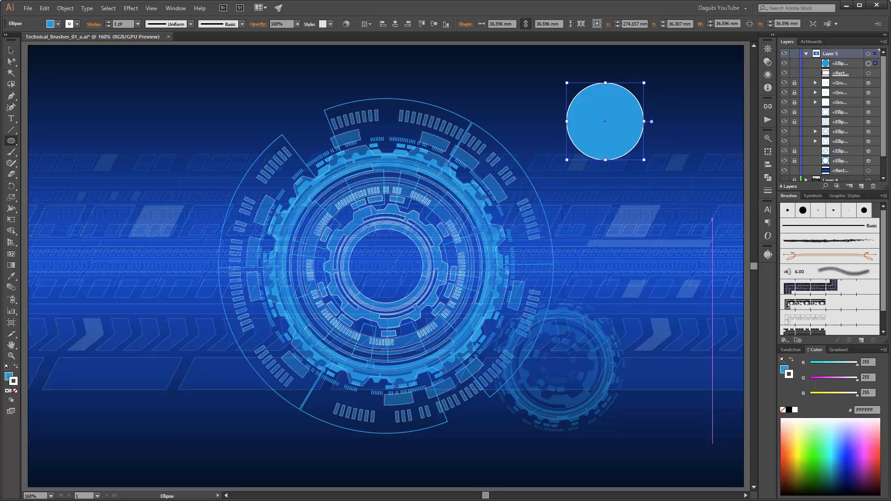
{"action": "left_click", "coordinate": [783, 410]}
{"action": "left_click", "coordinate": [782, 370]}
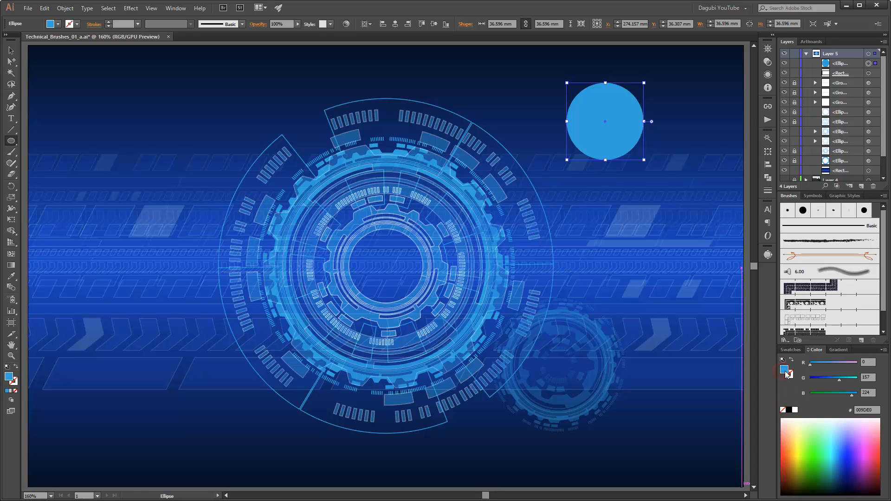
Step: Fill the new circle with a white-to-black radial gradient
{"action": "left_click", "coordinate": [840, 352]}
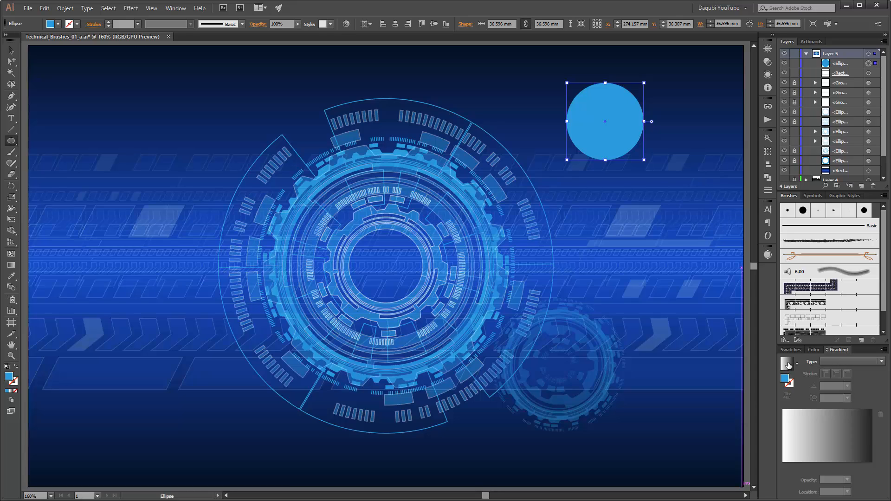
{"action": "left_click", "coordinate": [788, 365]}
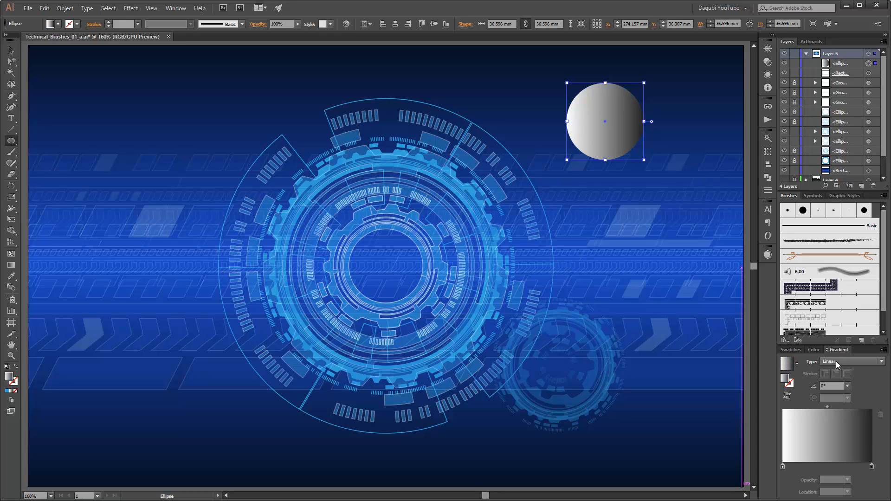
{"action": "left_click", "coordinate": [852, 362]}
{"action": "left_click", "coordinate": [837, 382]}
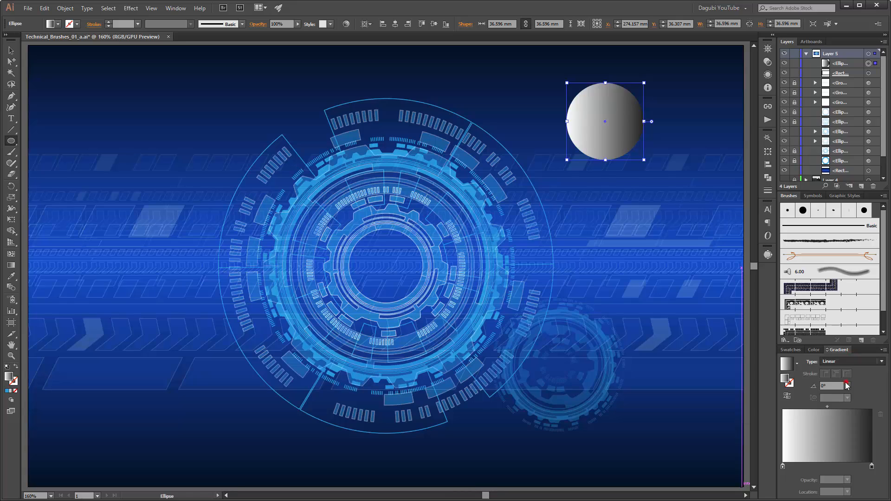
Step: Switch the gradient's black end stop to RGB color 000000 and move it to a location of 96.43%
{"action": "left_click", "coordinate": [872, 467]}
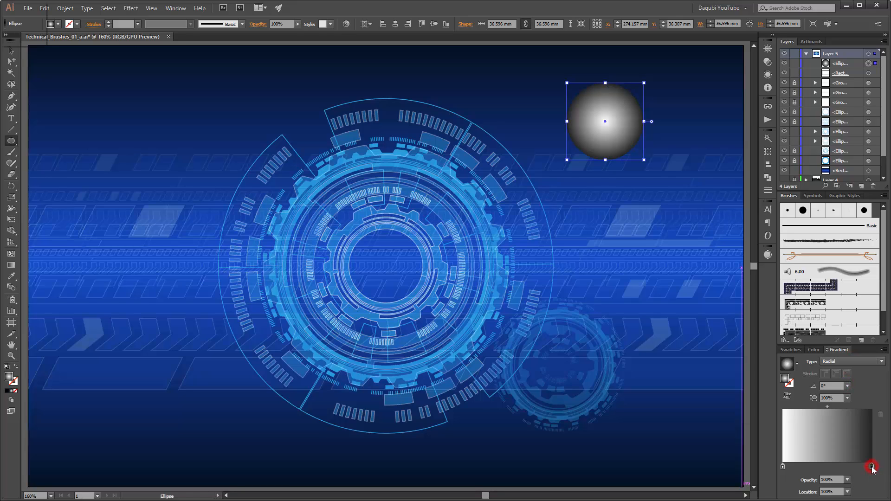
{"action": "double_click", "coordinate": [871, 467]}
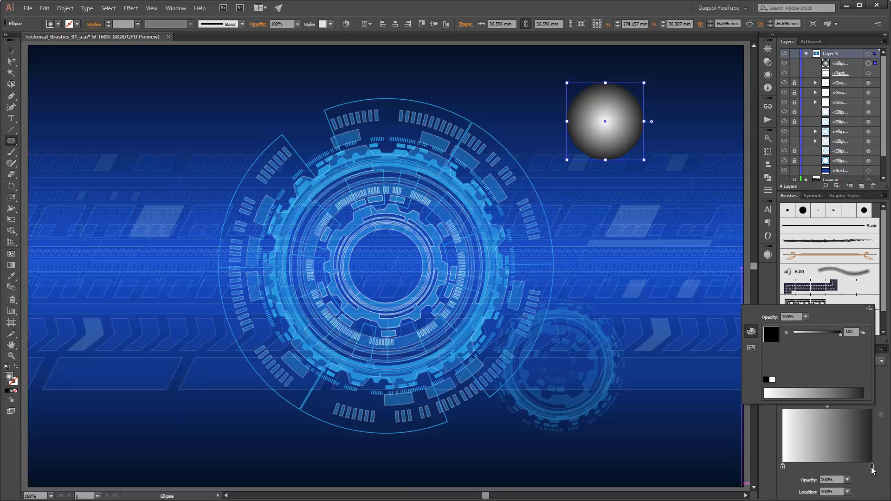
{"action": "left_click", "coordinate": [872, 309]}
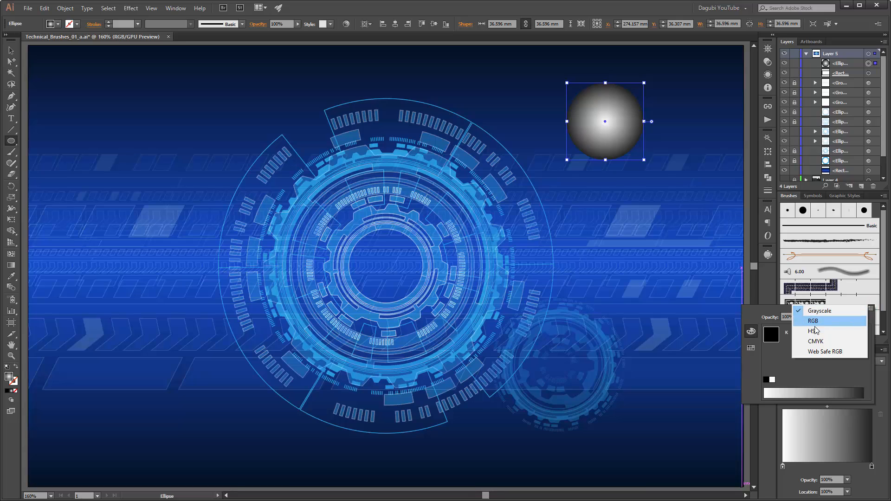
{"action": "left_click", "coordinate": [829, 324]}
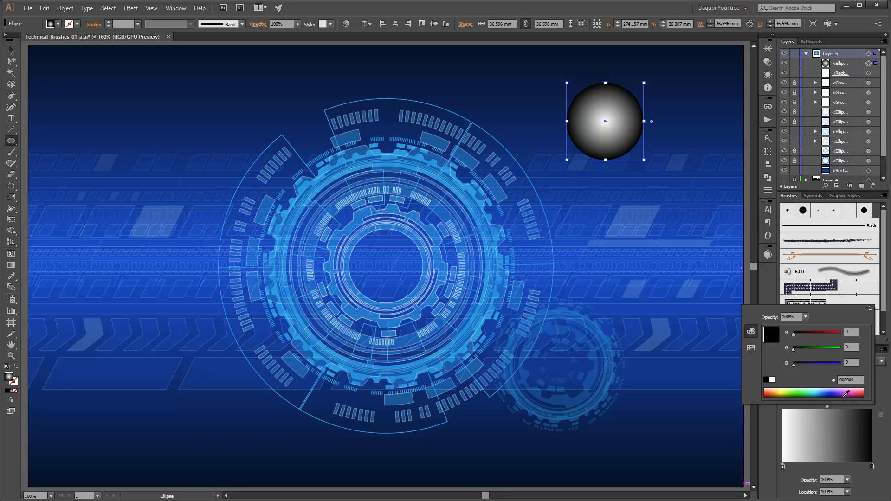
{"action": "left_click", "coordinate": [883, 429]}
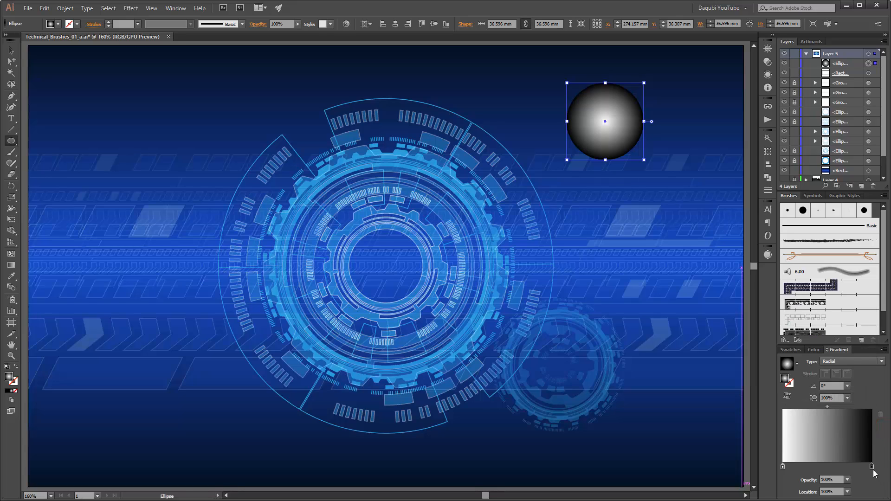
{"action": "left_click_drag", "start_coordinate": [872, 468], "coordinate": [869, 469]}
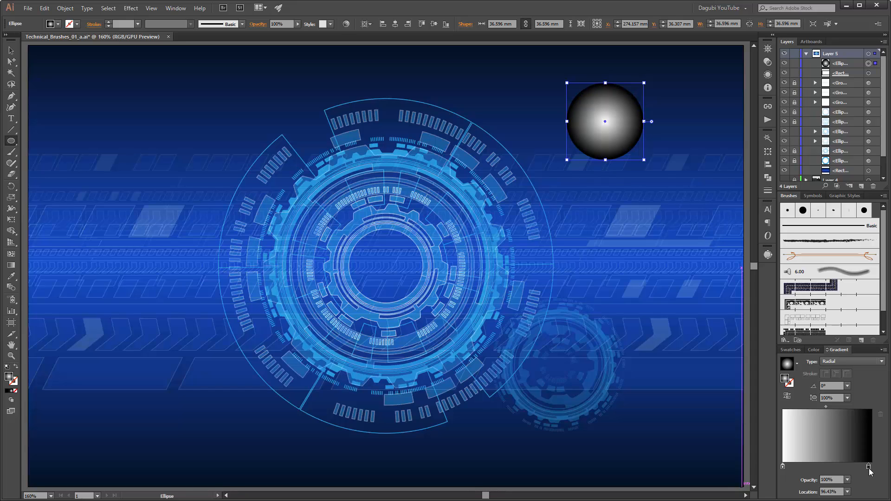
Step: Set the gradient circle's blending mode to Screen and move the gradient midpoint to 43.12%
{"action": "left_click", "coordinate": [768, 62]}
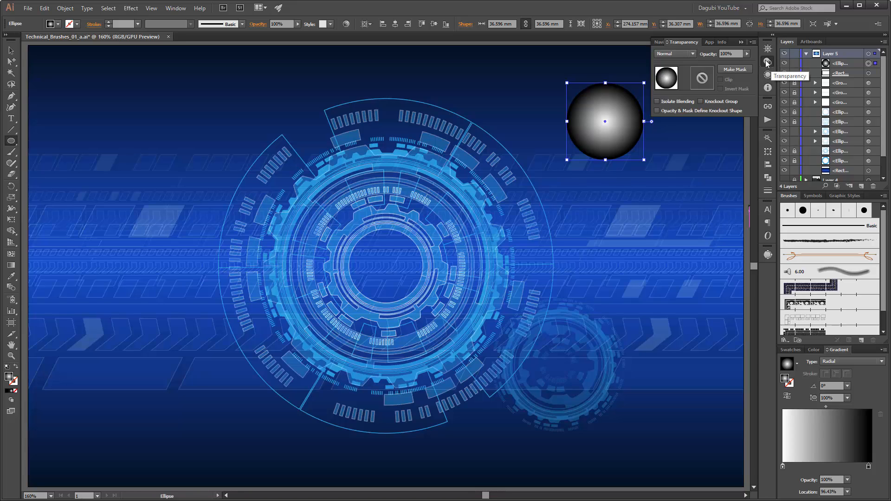
{"action": "left_click", "coordinate": [684, 55]}
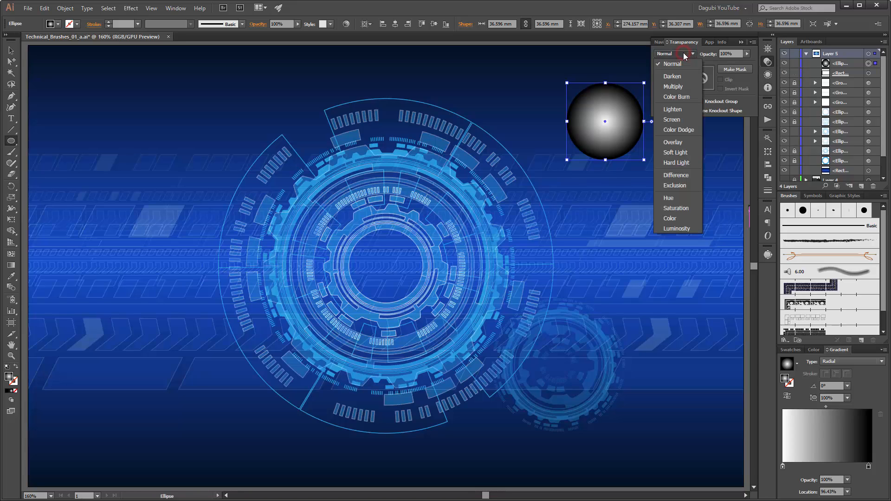
{"action": "left_click", "coordinate": [675, 119]}
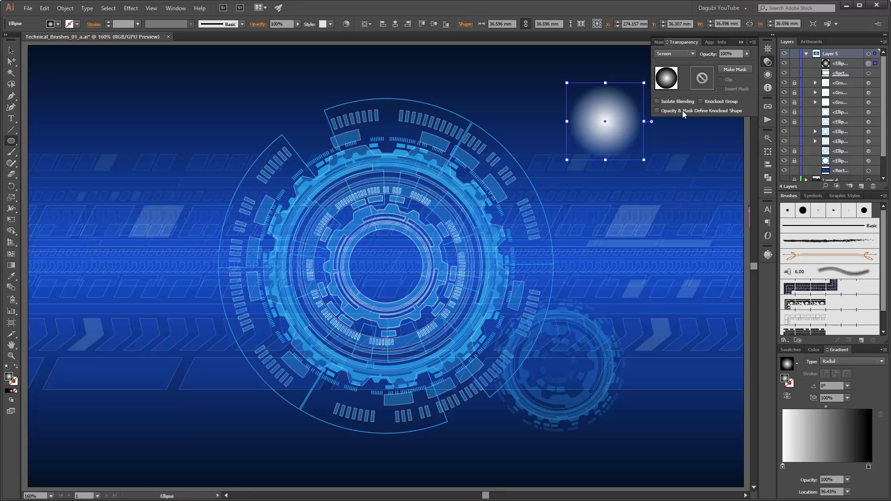
{"action": "left_click", "coordinate": [826, 407]}
{"action": "left_click_drag", "start_coordinate": [823, 407], "coordinate": [820, 407]}
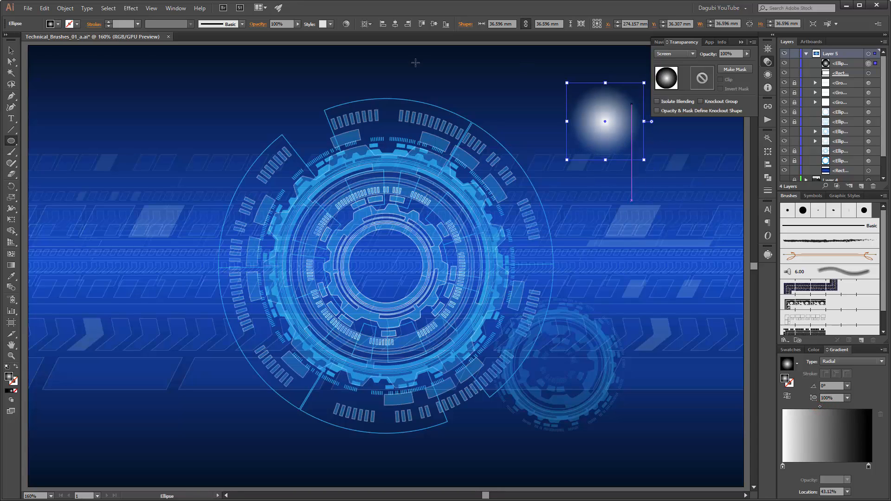
Step: Move the gradient glow circle off the artwork's upper right and centre it horizontally and vertically on the artboard, inside the main gear
{"action": "key", "text": "v"}
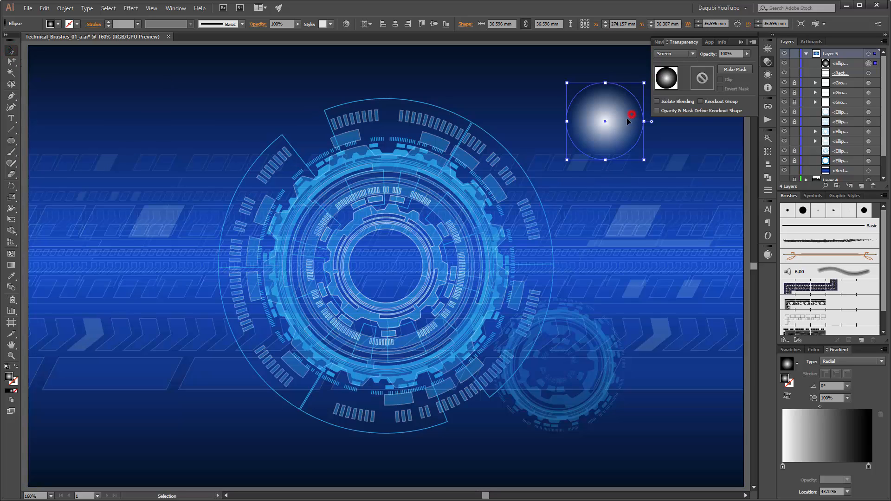
{"action": "left_click_drag", "start_coordinate": [627, 118], "coordinate": [528, 112]}
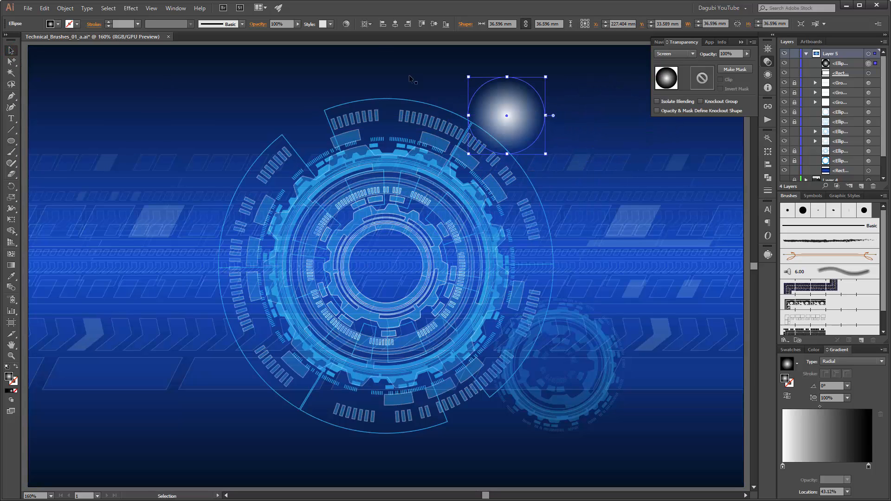
{"action": "left_click", "coordinate": [395, 24]}
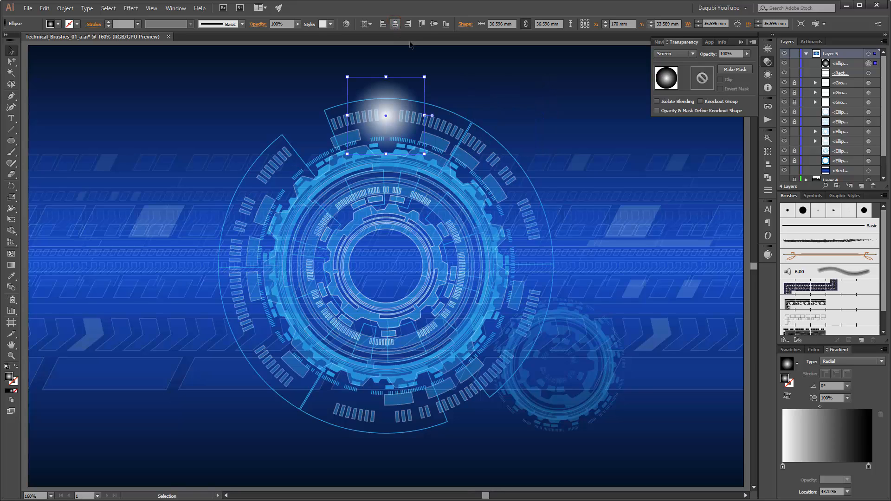
{"action": "left_click", "coordinate": [433, 24]}
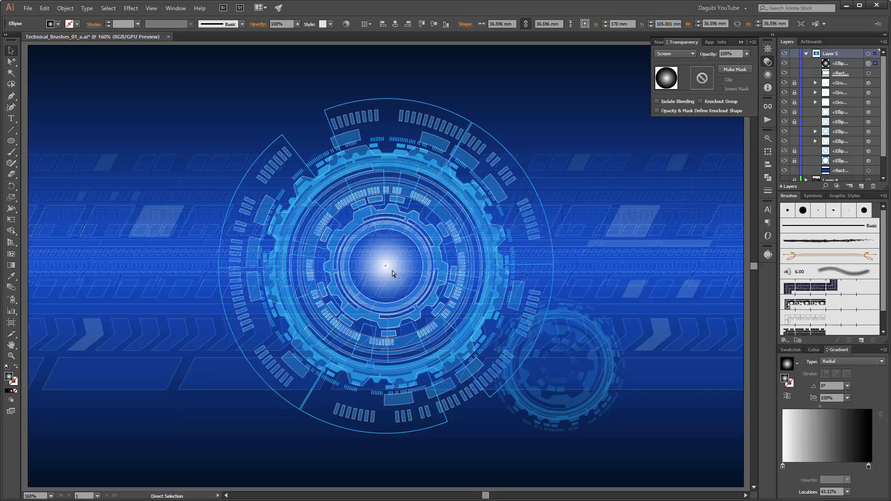
Step: Duplicate the centre glow onto the gear's upper-right rim, shrink the copy to about 14.9 mm, and copy that to the lower-right rim
{"action": "left_click_drag", "start_coordinate": [392, 270], "coordinate": [470, 199]}
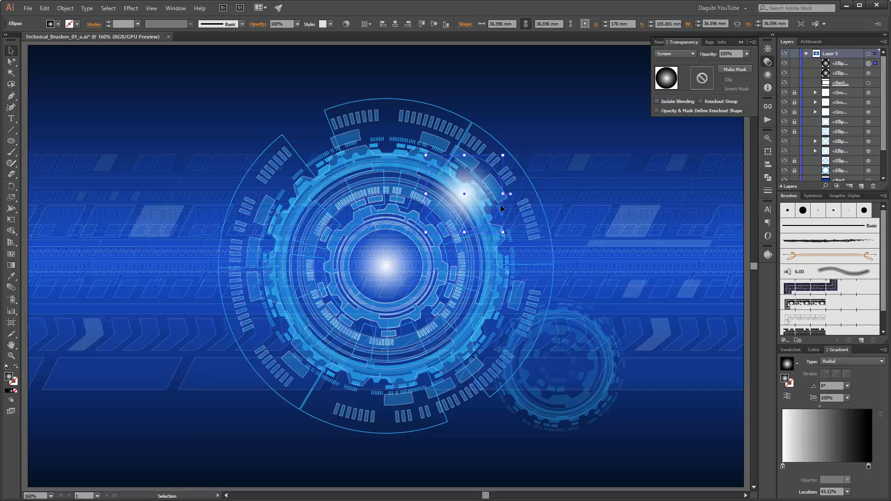
{"action": "left_click_drag", "start_coordinate": [503, 156], "coordinate": [483, 178]}
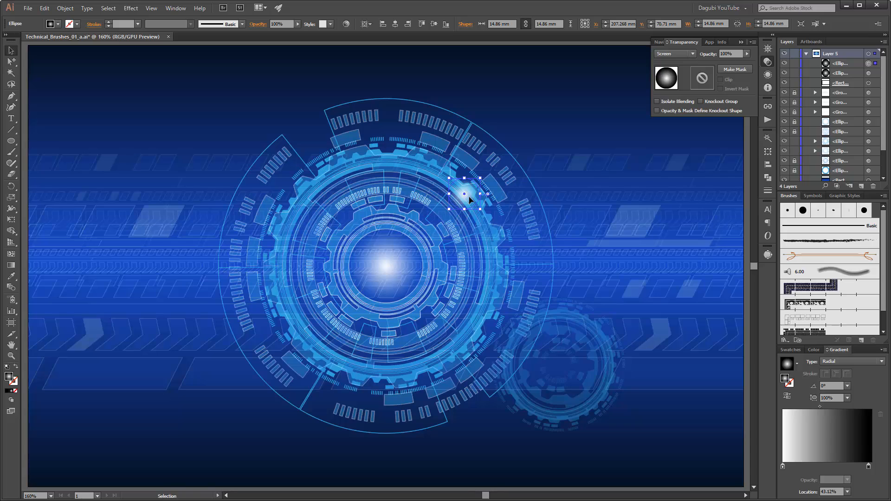
{"action": "left_click_drag", "start_coordinate": [470, 200], "coordinate": [496, 320]}
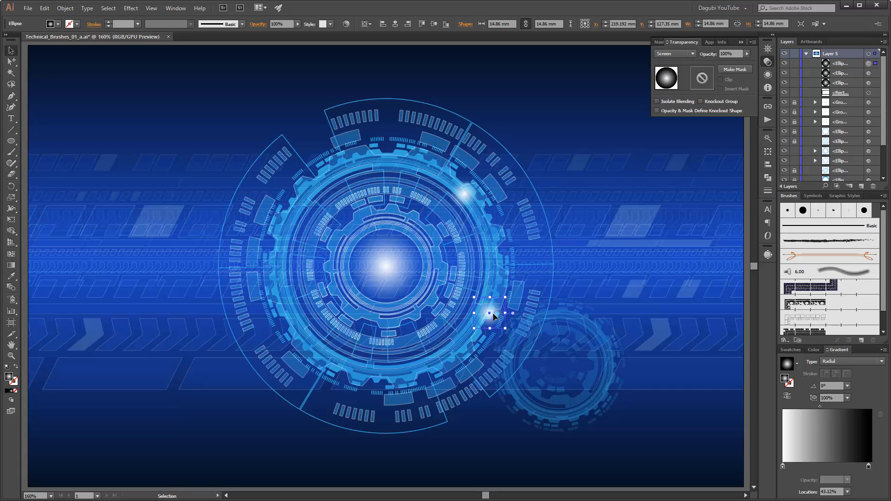
Step: Copy the small glow to the area beyond the gear's upper right at about 11.2 mm and to the inner gear's lower left at about 9.9 mm
{"action": "left_click_drag", "start_coordinate": [494, 317], "coordinate": [584, 167]}
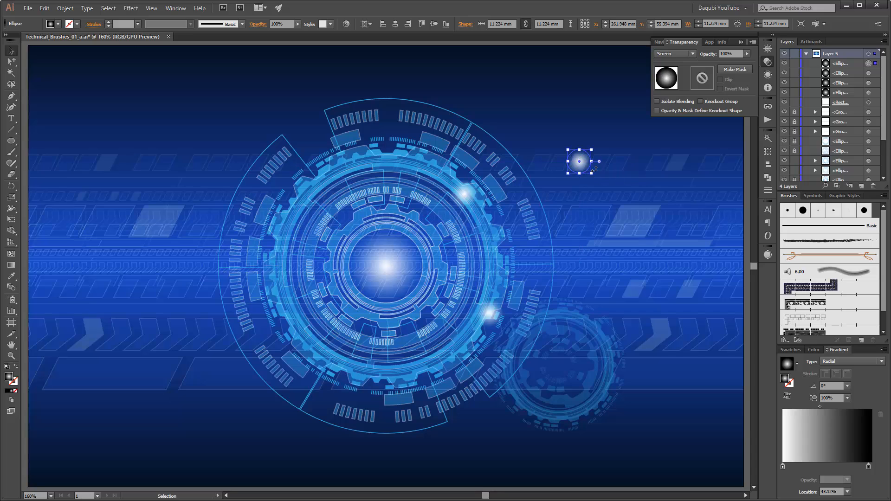
{"action": "left_click", "coordinate": [741, 41]}
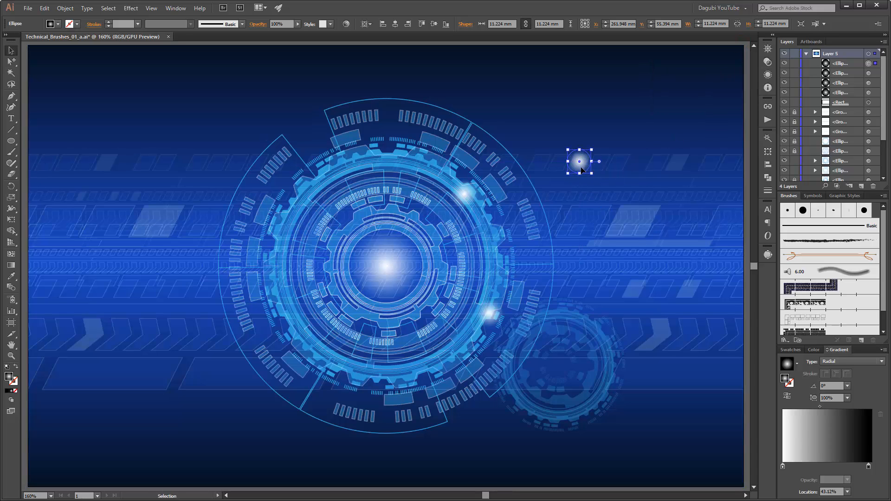
{"action": "left_click_drag", "start_coordinate": [581, 169], "coordinate": [338, 304]}
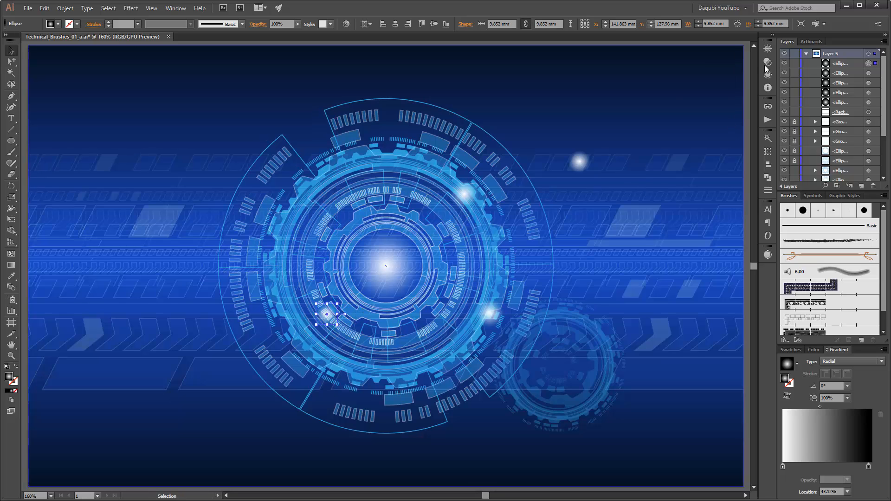
{"action": "left_click", "coordinate": [692, 65]}
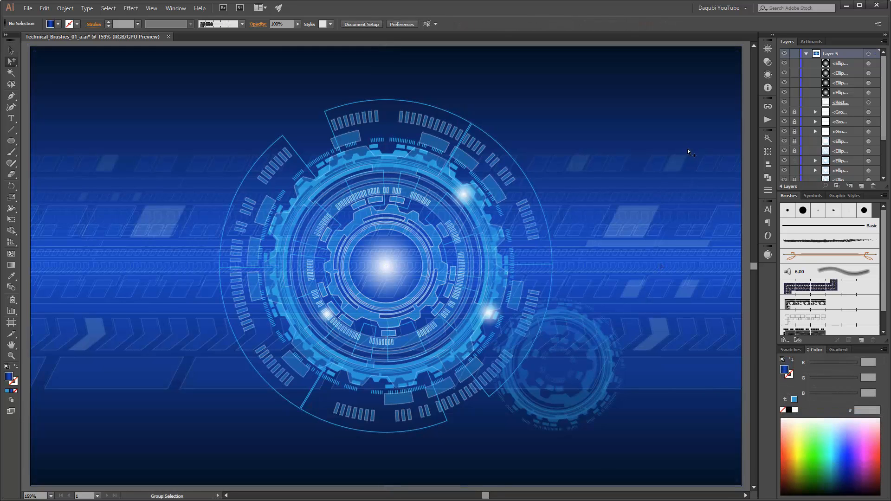
Step: Set the highlight color of Layer 5 to Gold and check it by selecting an outer-ring bar and its group
{"action": "scroll", "coordinate": [402, 140], "scroll_direction": "up", "scroll_amount": 3}
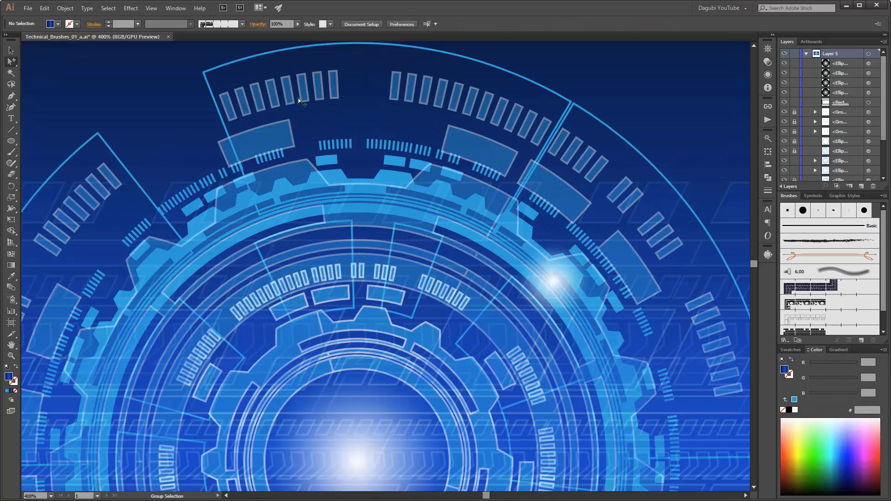
{"action": "left_click", "coordinate": [426, 91]}
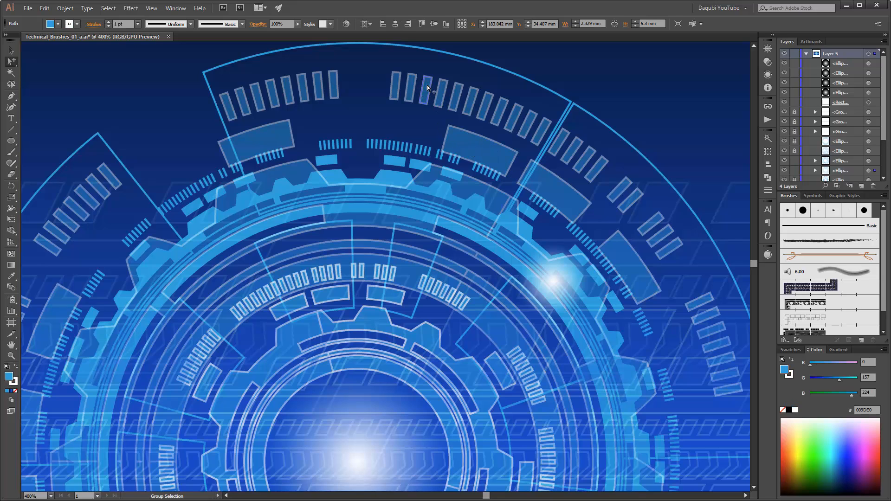
{"action": "double_click", "coordinate": [842, 54]}
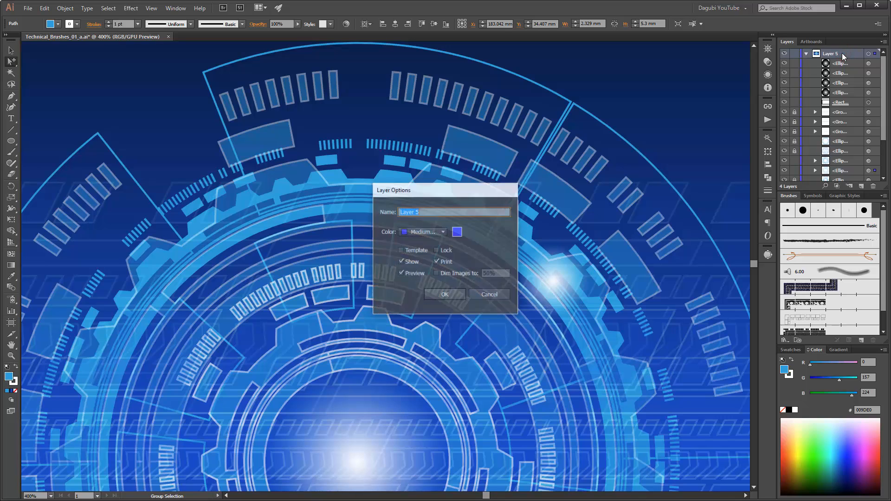
{"action": "left_click", "coordinate": [430, 231]}
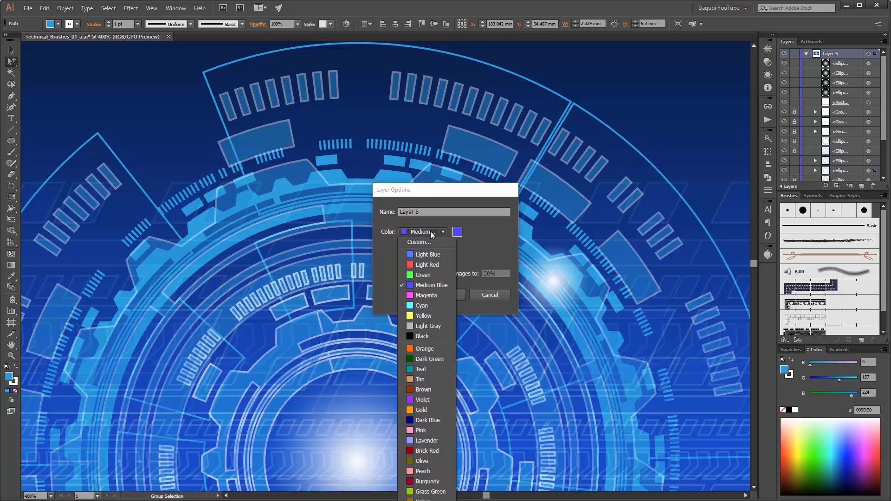
{"action": "left_click", "coordinate": [422, 410]}
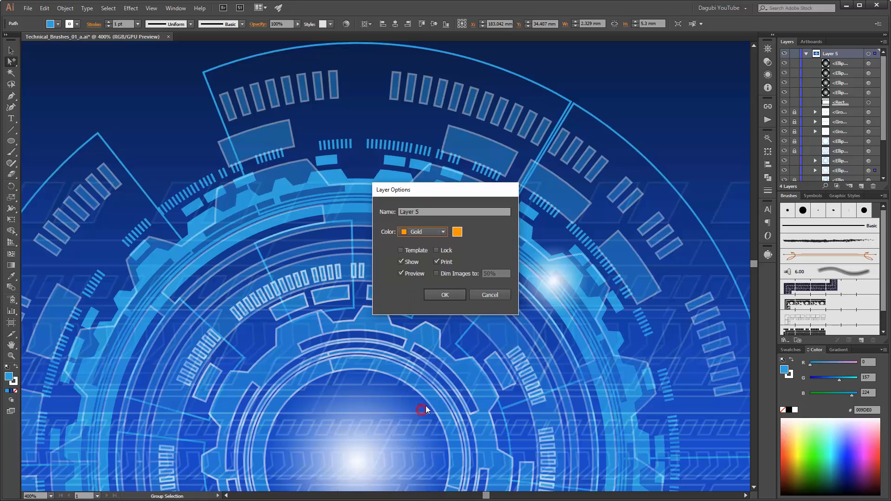
{"action": "left_click", "coordinate": [443, 295]}
{"action": "left_click", "coordinate": [441, 96]}
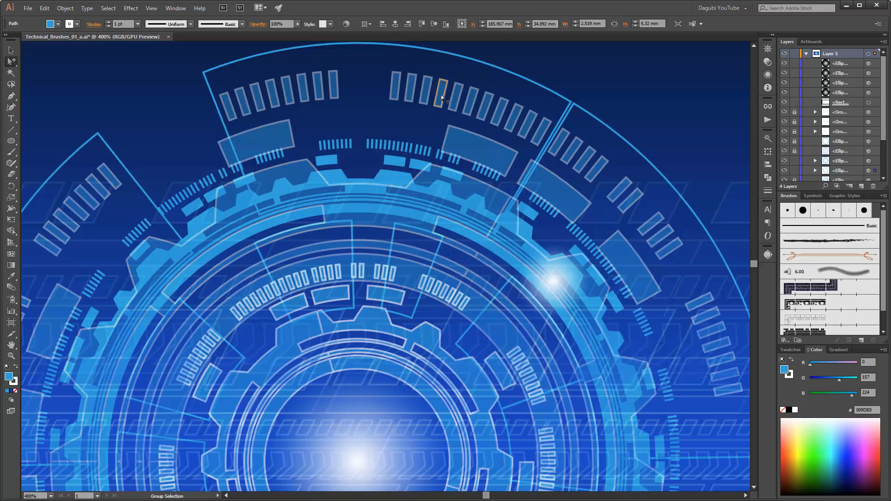
{"action": "left_click", "coordinate": [441, 94]}
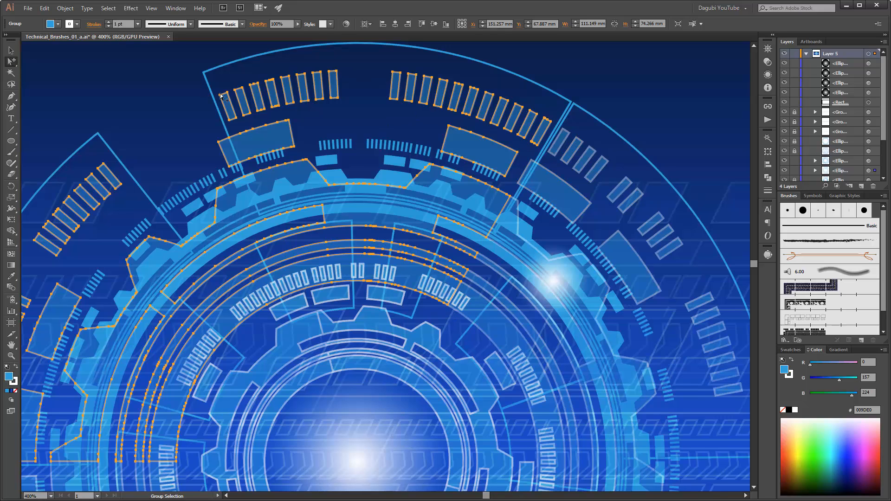
{"action": "left_click", "coordinate": [697, 91]}
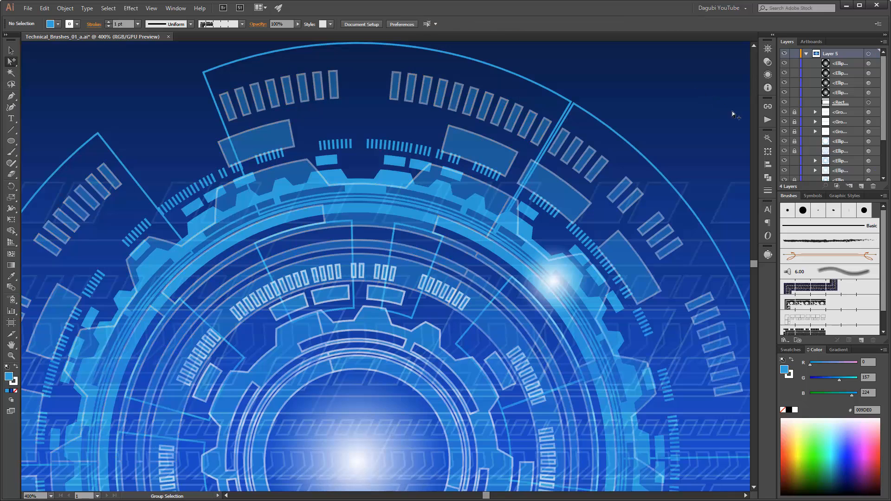
Step: Select scattered bars and blocks around the gear's outer and inner rings and fill them with light blue A8E1EF
{"action": "left_click", "coordinate": [527, 131]}
{"action": "left_click", "coordinate": [458, 99], "text": "shift"}
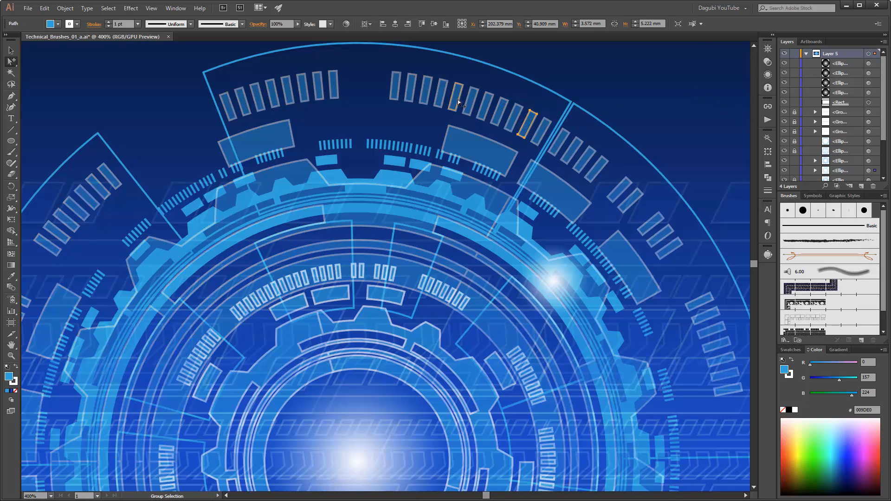
{"action": "left_click", "coordinate": [314, 95], "text": "shift"}
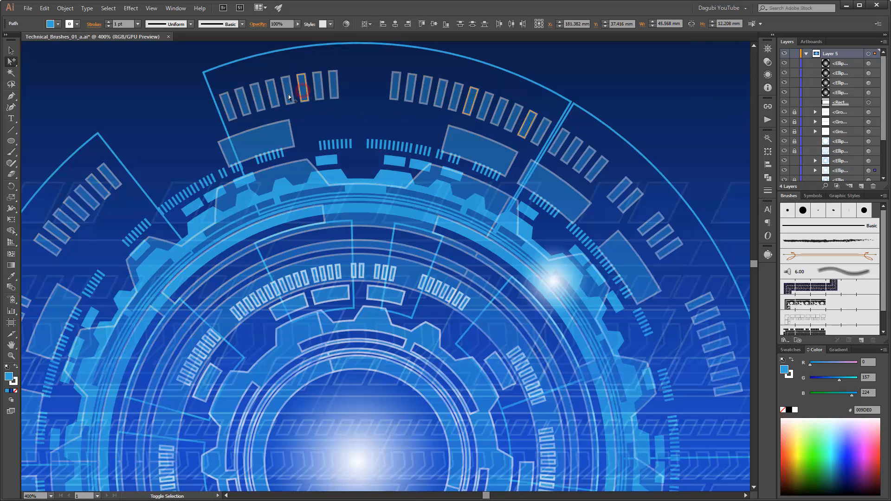
{"action": "left_click", "coordinate": [270, 130], "text": "shift"}
{"action": "left_click", "coordinate": [190, 280], "text": "shift"}
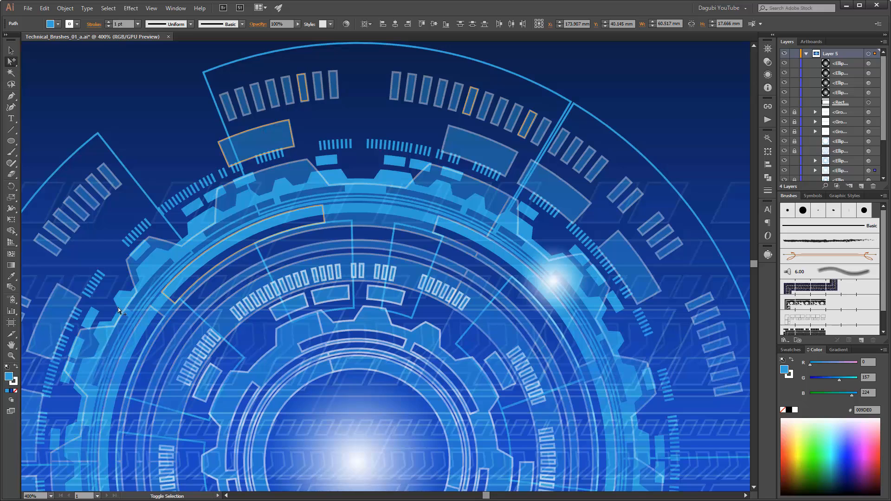
{"action": "left_click", "coordinate": [48, 324], "text": "shift"}
{"action": "left_click_drag", "start_coordinate": [344, 348], "coordinate": [382, 203]}
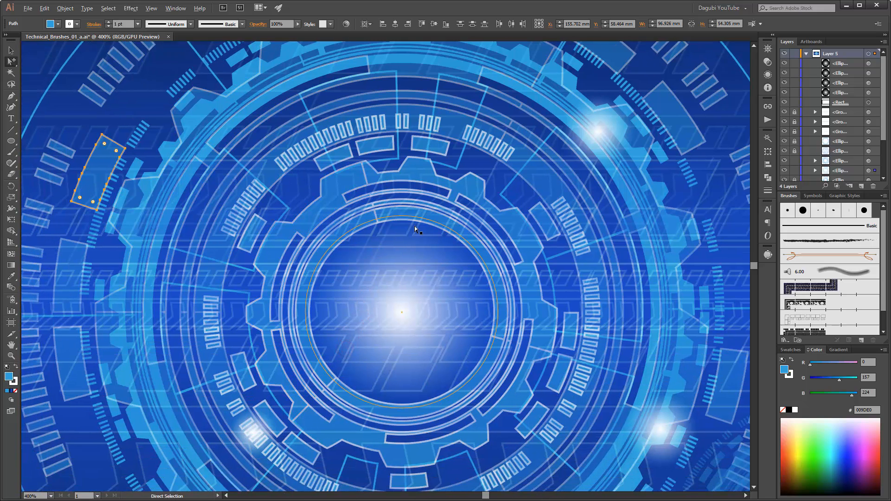
{"action": "scroll", "coordinate": [415, 227], "scroll_direction": "down", "scroll_amount": 2, "text": "alt"}
{"action": "left_click", "coordinate": [596, 219], "text": "shift"}
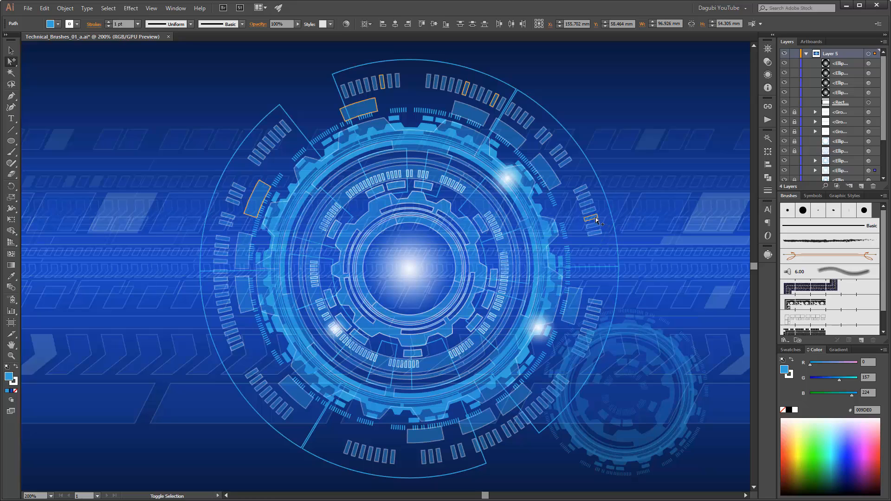
{"action": "left_click", "coordinate": [581, 195], "text": "shift"}
{"action": "left_click", "coordinate": [580, 305], "text": "shift"}
{"action": "left_click", "coordinate": [578, 321], "text": "shift"}
{"action": "left_click", "coordinate": [539, 411], "text": "shift"}
{"action": "left_click", "coordinate": [487, 436], "text": "shift"}
{"action": "left_click", "coordinate": [393, 460], "text": "shift"}
{"action": "left_click", "coordinate": [378, 458], "text": "shift"}
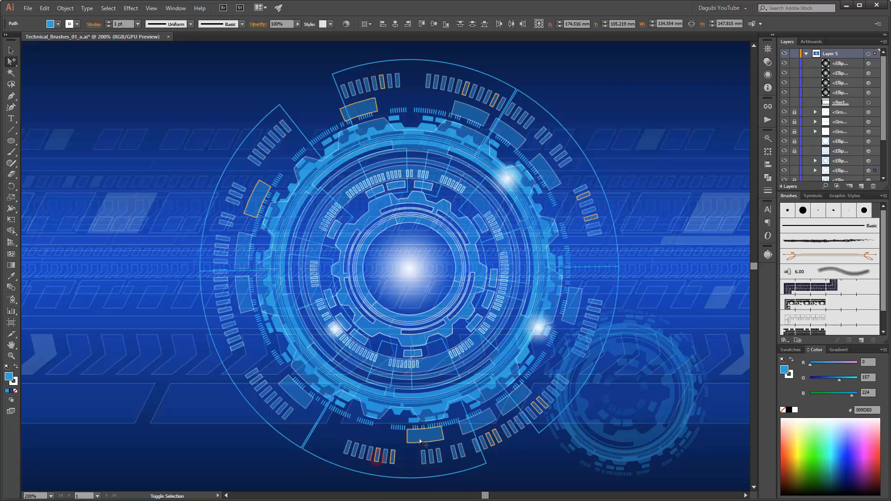
{"action": "left_click", "coordinate": [295, 398], "text": "shift"}
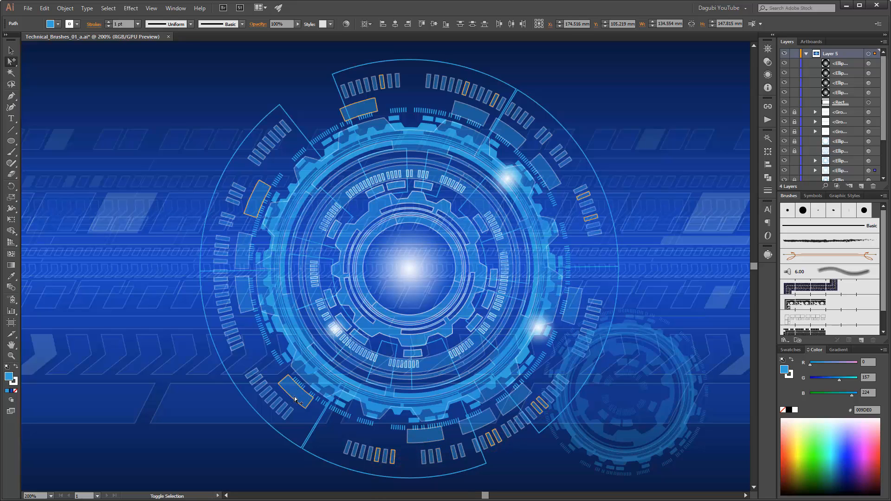
{"action": "left_click", "coordinate": [361, 339], "text": "shift"}
{"action": "left_click", "coordinate": [430, 187], "text": "shift"}
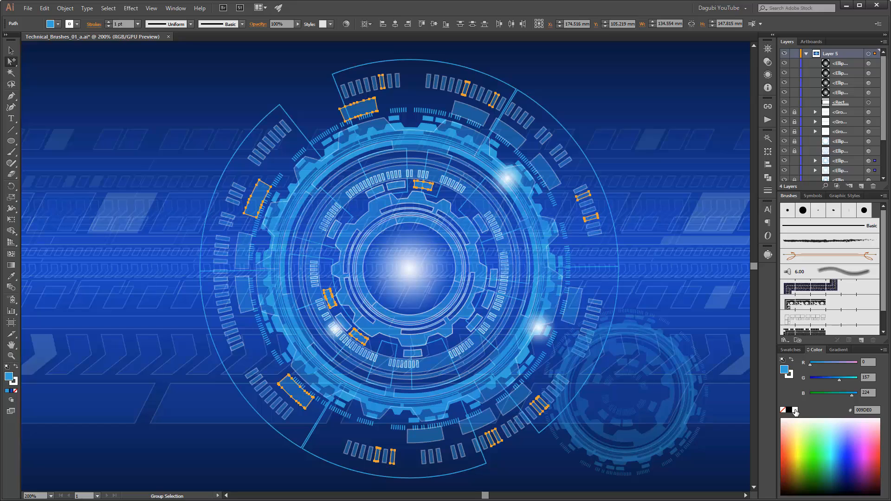
{"action": "left_click_drag", "start_coordinate": [810, 363], "coordinate": [840, 366]}
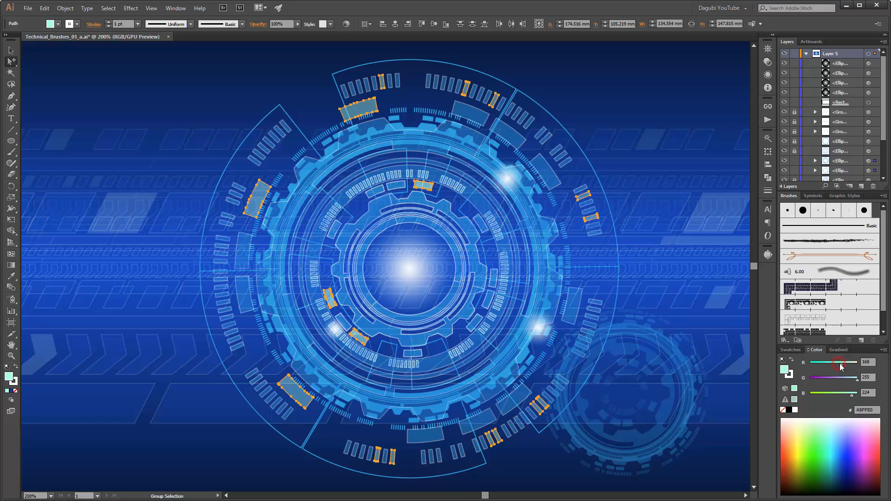
{"action": "left_click_drag", "start_coordinate": [852, 396], "coordinate": [852, 381]}
{"action": "left_click", "coordinate": [718, 97]}
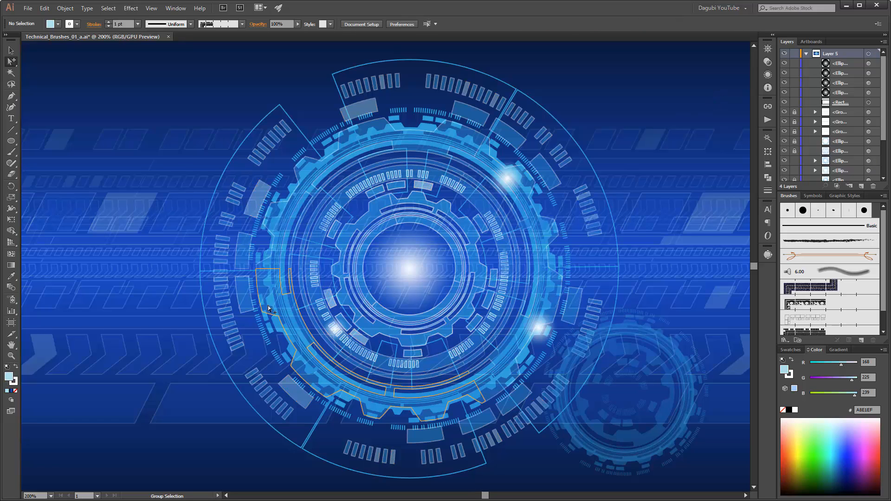
Step: Select another scattered set of bars and blocks around the outer and inner rings and fill them with dark blue 000D70
{"action": "left_click", "coordinate": [239, 189]}
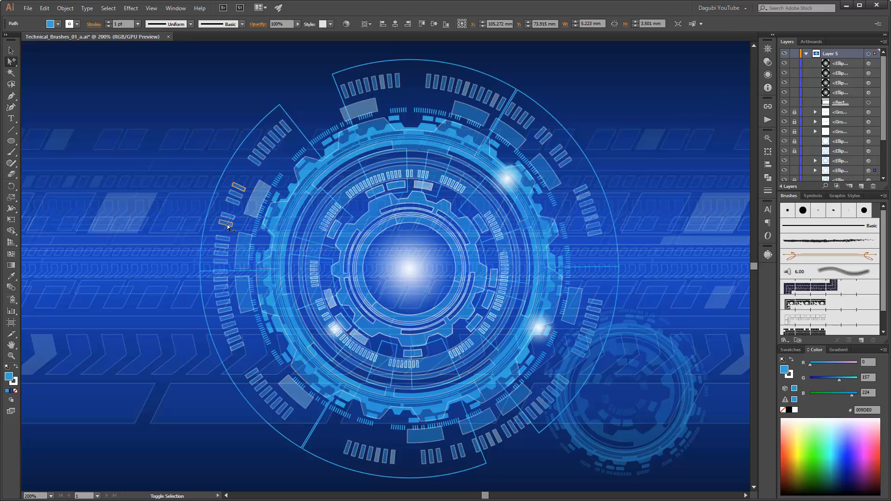
{"action": "left_click", "coordinate": [226, 222], "text": "shift"}
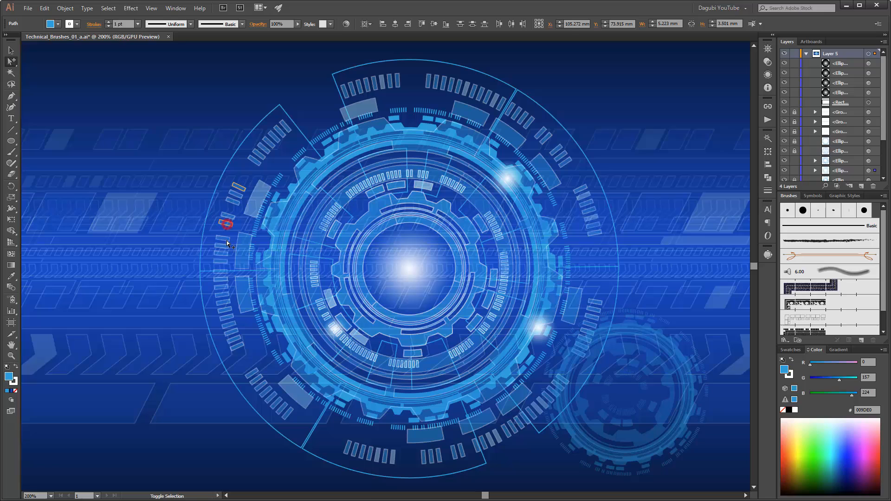
{"action": "left_click", "coordinate": [231, 332], "text": "shift"}
{"action": "left_click", "coordinate": [271, 399], "text": "shift"}
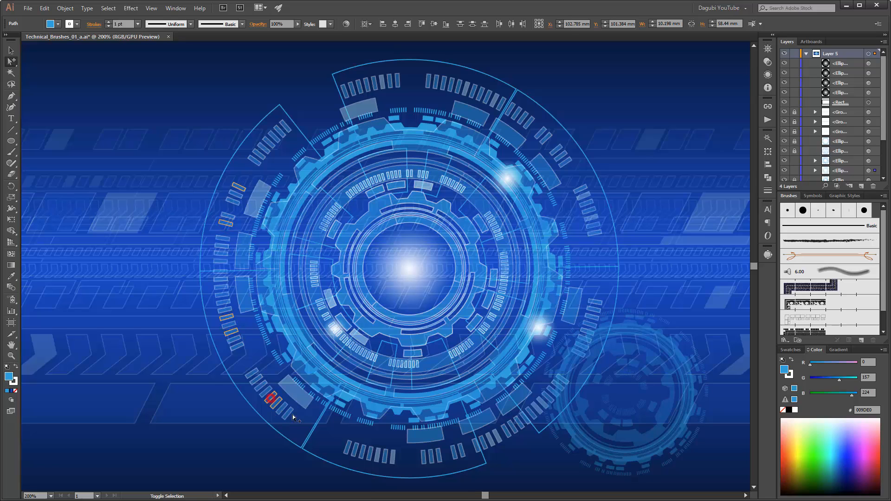
{"action": "left_click", "coordinate": [392, 456], "text": "shift"}
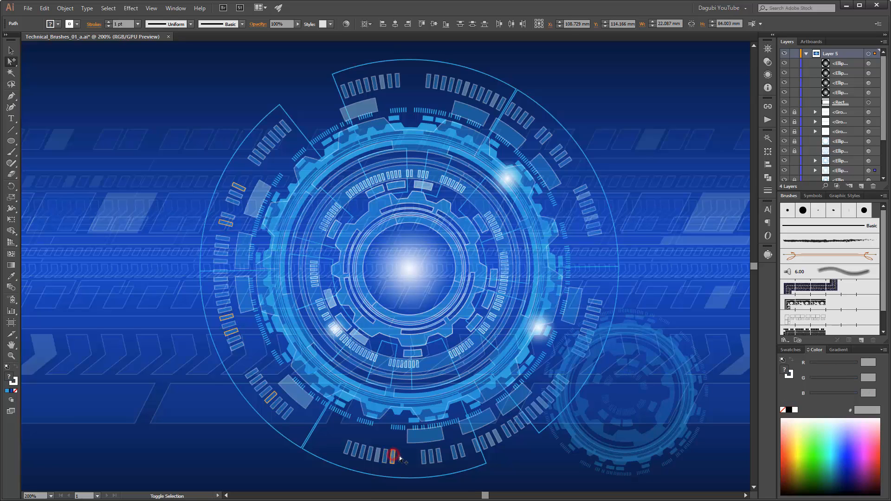
{"action": "left_click", "coordinate": [521, 425], "text": "shift"}
{"action": "left_click", "coordinate": [521, 400], "text": "shift"}
{"action": "left_click", "coordinate": [412, 353], "text": "shift"}
{"action": "left_click", "coordinate": [341, 237], "text": "shift"}
{"action": "left_click", "coordinate": [518, 139], "text": "shift"}
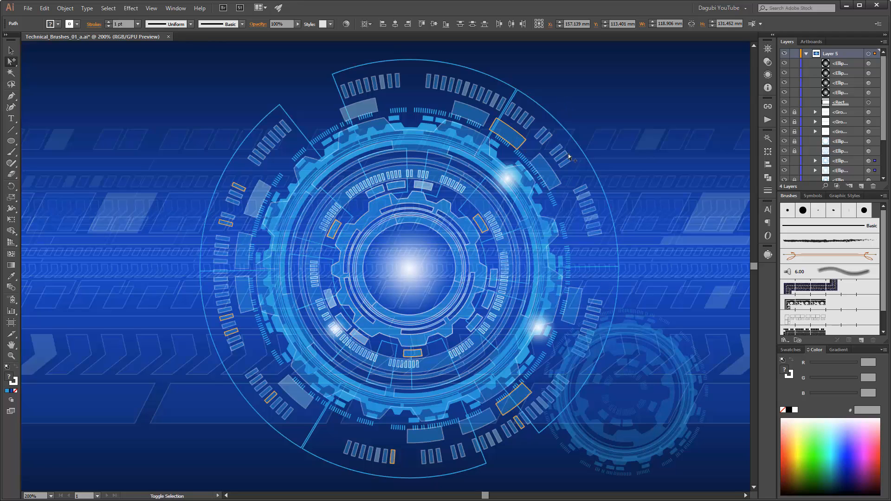
{"action": "left_click", "coordinate": [844, 469]}
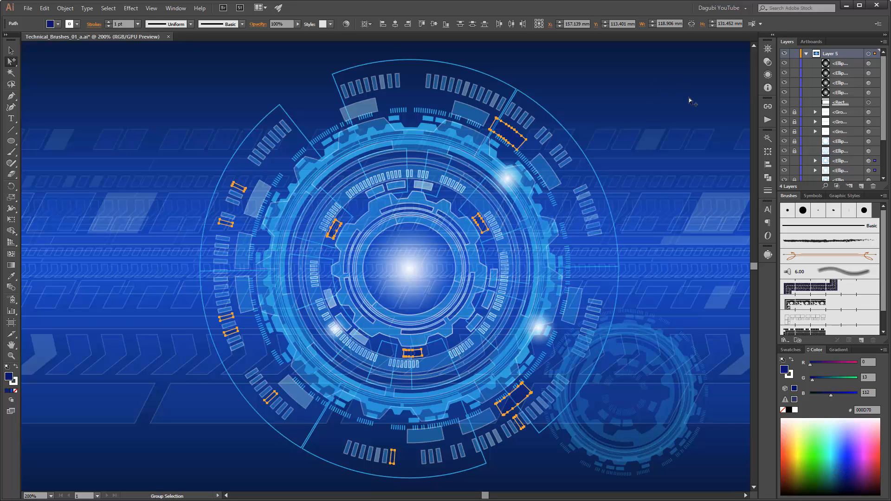
Step: Slightly raise the green component of the selected ring pieces' dark blue fill and deselect them
{"action": "left_click_drag", "start_coordinate": [814, 381], "coordinate": [819, 379]}
{"action": "left_click", "coordinate": [702, 87]}
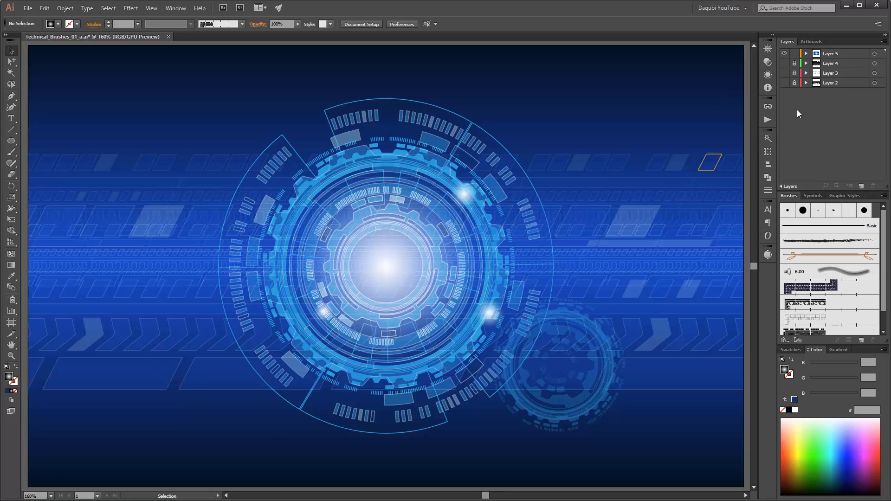
Step: Check that all the objects inside Layer 5 are unlocked, and select the layer's entire artwork
{"action": "left_click", "coordinate": [816, 55]}
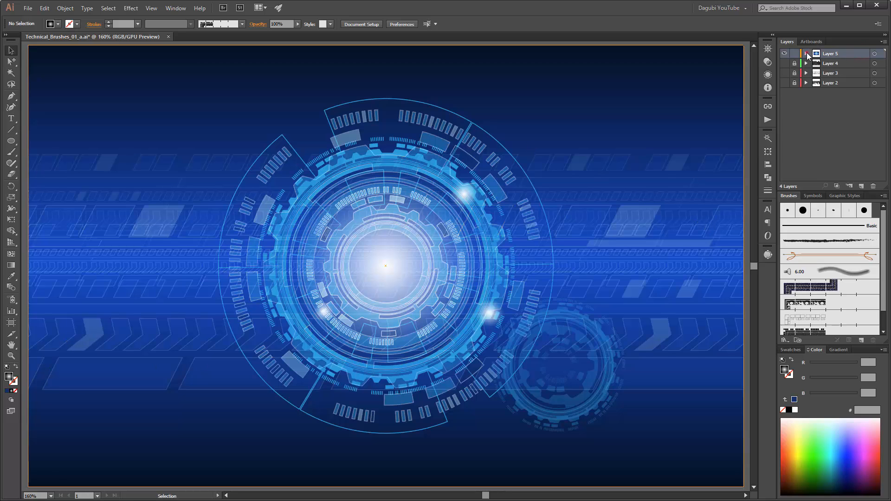
{"action": "left_click", "coordinate": [806, 53]}
{"action": "left_click_drag", "start_coordinate": [884, 67], "coordinate": [884, 101]}
{"action": "scroll", "coordinate": [884, 104], "scroll_direction": "up", "scroll_amount": 3}
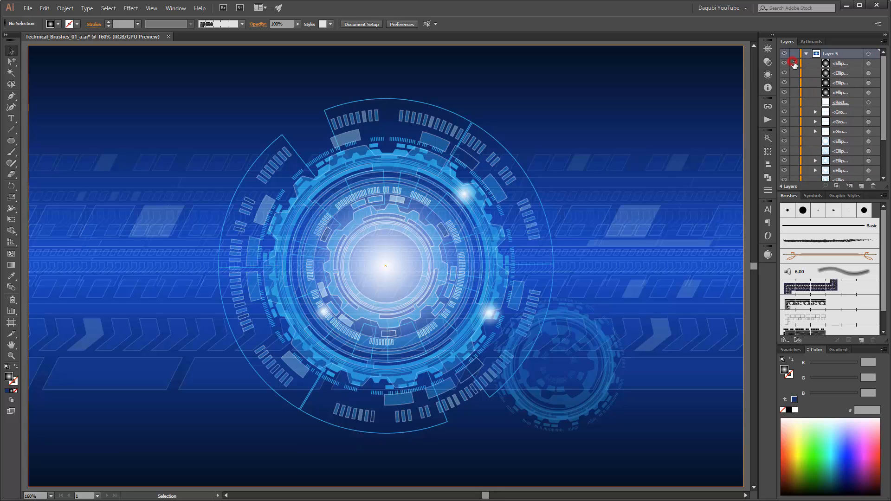
{"action": "left_click", "coordinate": [806, 54]}
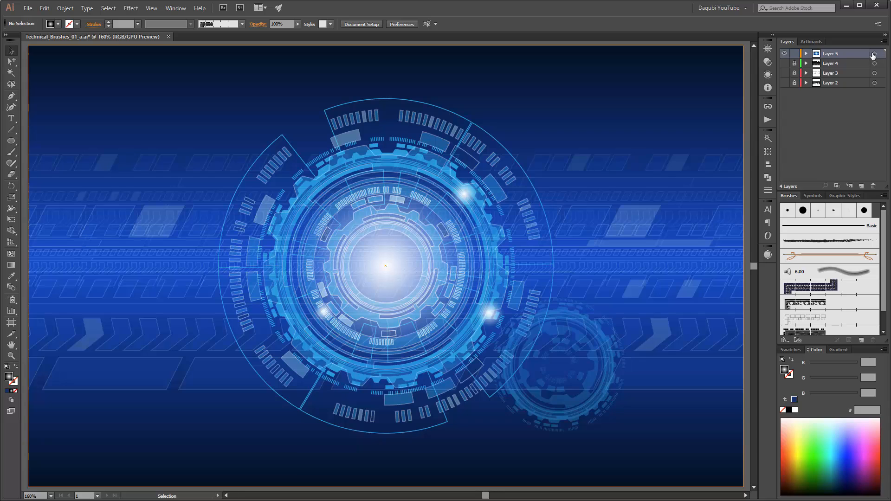
{"action": "left_click", "coordinate": [874, 54]}
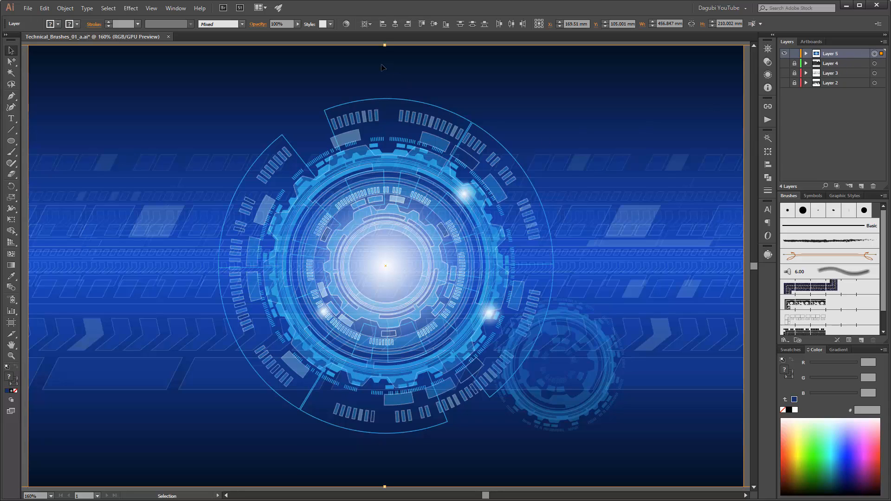
Step: Start Recolor Artwork on the selection, edit its colors on the wheel with harmony colors linked, and shift the light blue's hue to 204°
{"action": "left_click", "coordinate": [346, 24]}
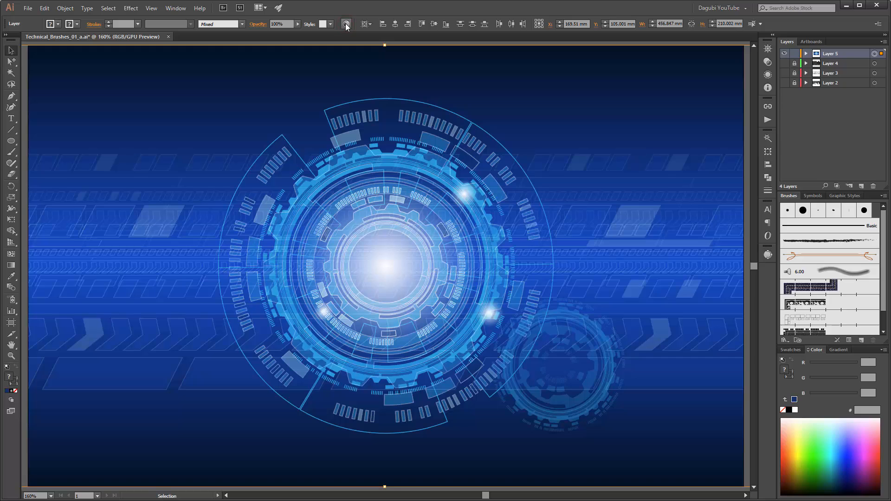
{"action": "left_click_drag", "start_coordinate": [671, 203], "coordinate": [597, 76]}
{"action": "left_click", "coordinate": [578, 114]}
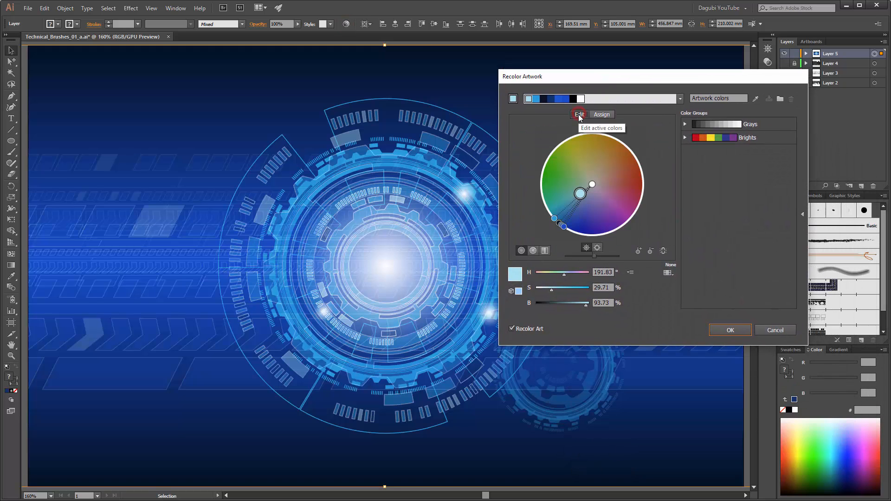
{"action": "left_click", "coordinate": [663, 251]}
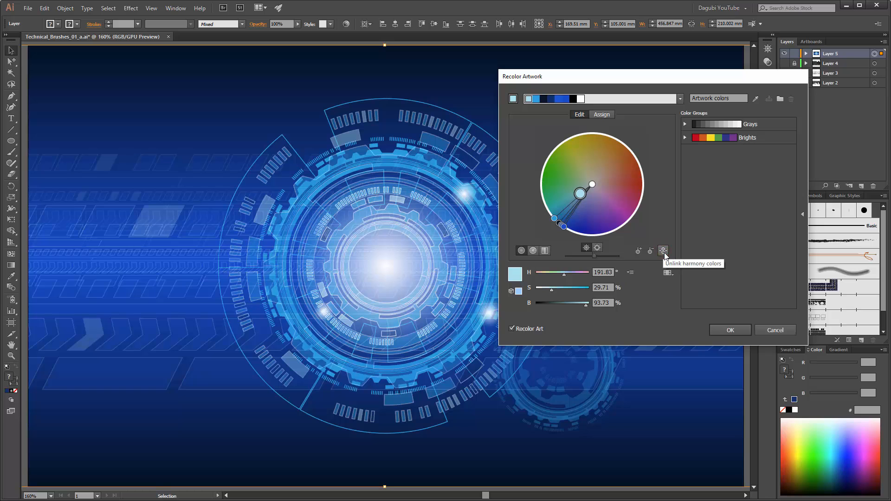
{"action": "left_click_drag", "start_coordinate": [564, 274], "coordinate": [566, 274]}
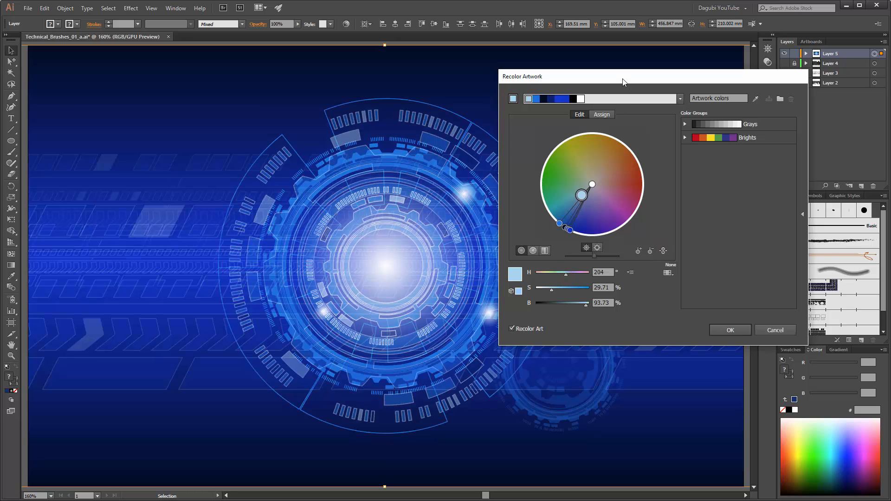
Step: Set the light blue to hue 188°, saturation 49% and brightness 78%, and apply the recoloring to the artwork
{"action": "left_click_drag", "start_coordinate": [624, 77], "coordinate": [713, 79]}
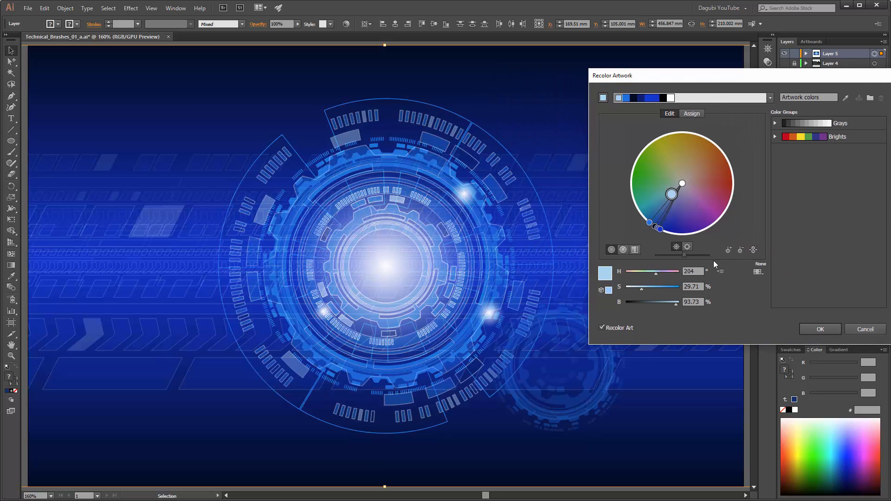
{"action": "left_click_drag", "start_coordinate": [684, 255], "coordinate": [653, 273]}
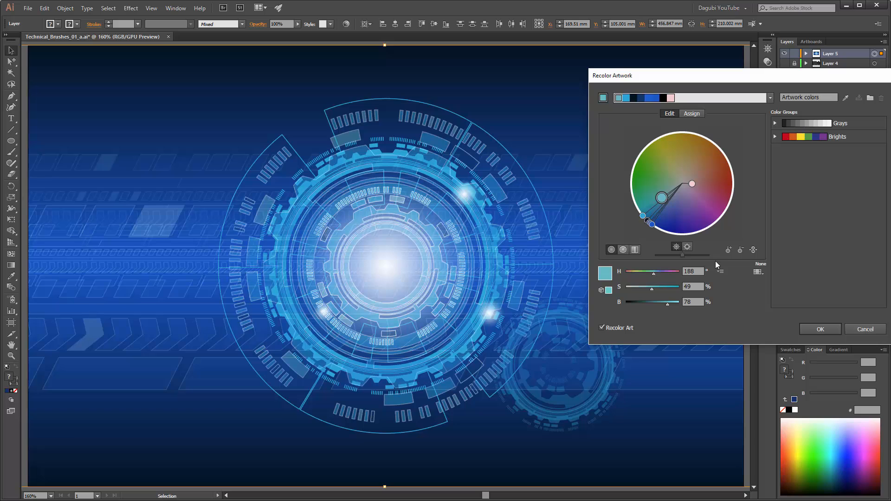
{"action": "left_click_drag", "start_coordinate": [784, 74], "coordinate": [760, 67]}
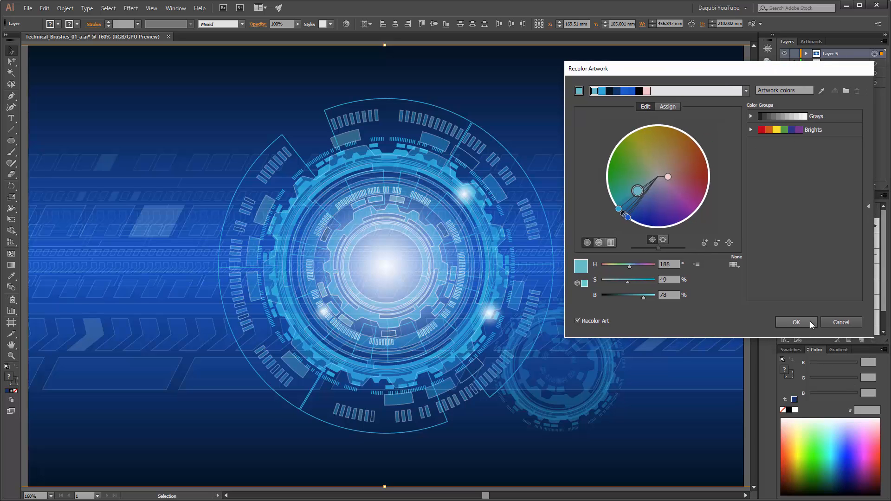
{"action": "left_click", "coordinate": [796, 323]}
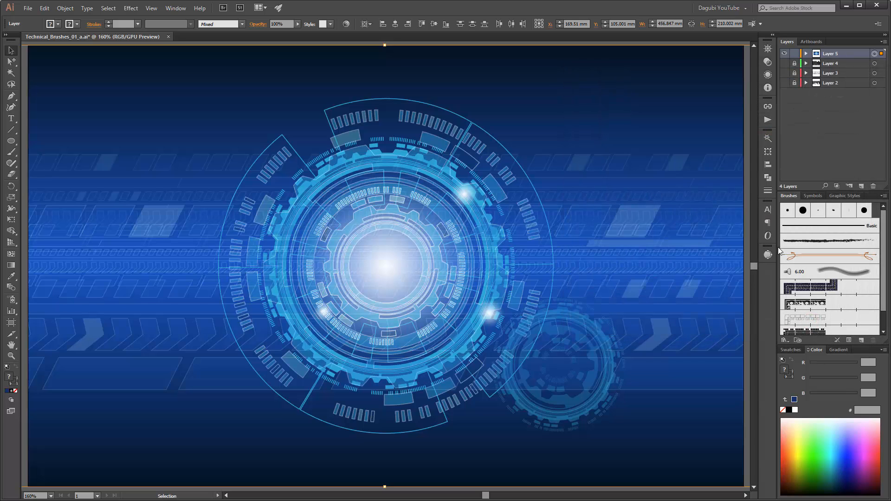